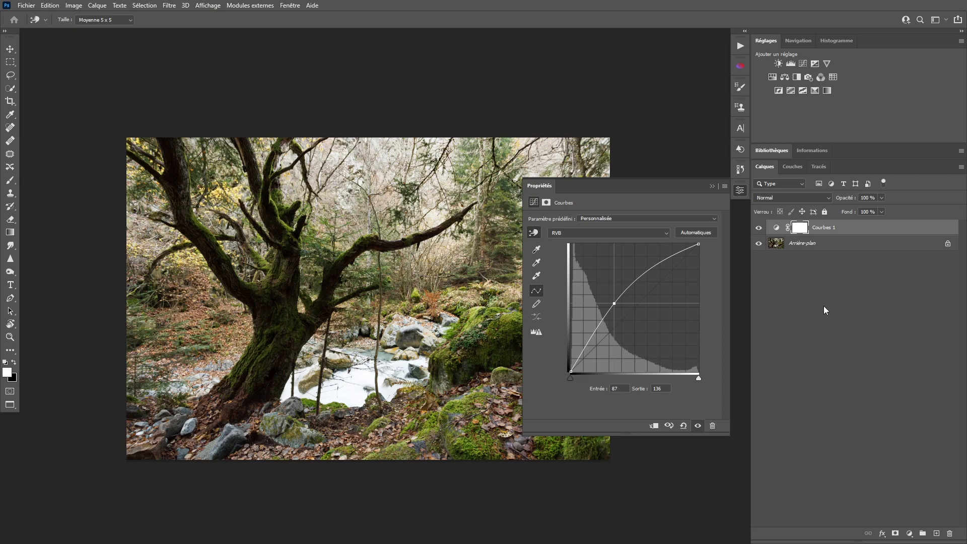
# Invert the Courbes 1 layer mask to black, then fill it with 50% gray at 100% opacity
pyautogui.hotkey('ctrl', 'i')
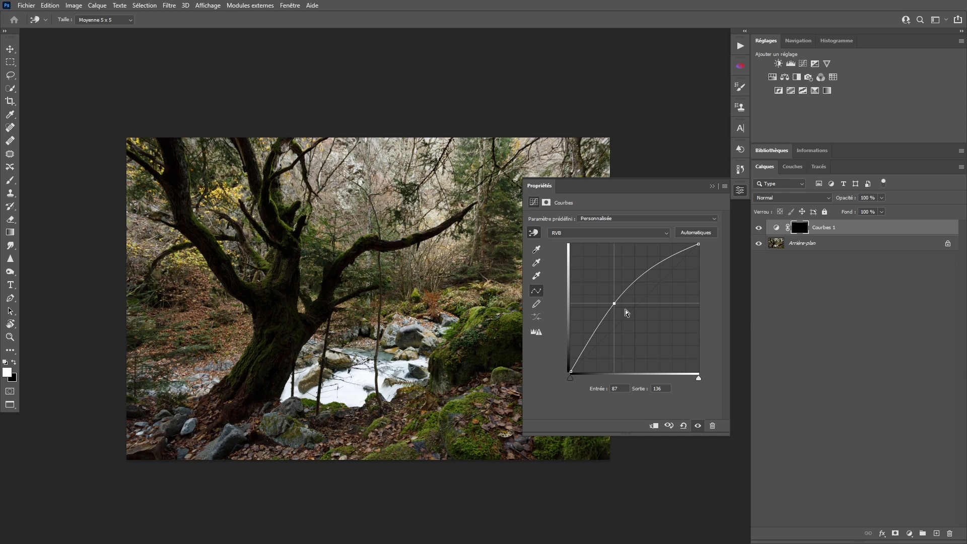
pyautogui.hotkey('shift', 'F5')
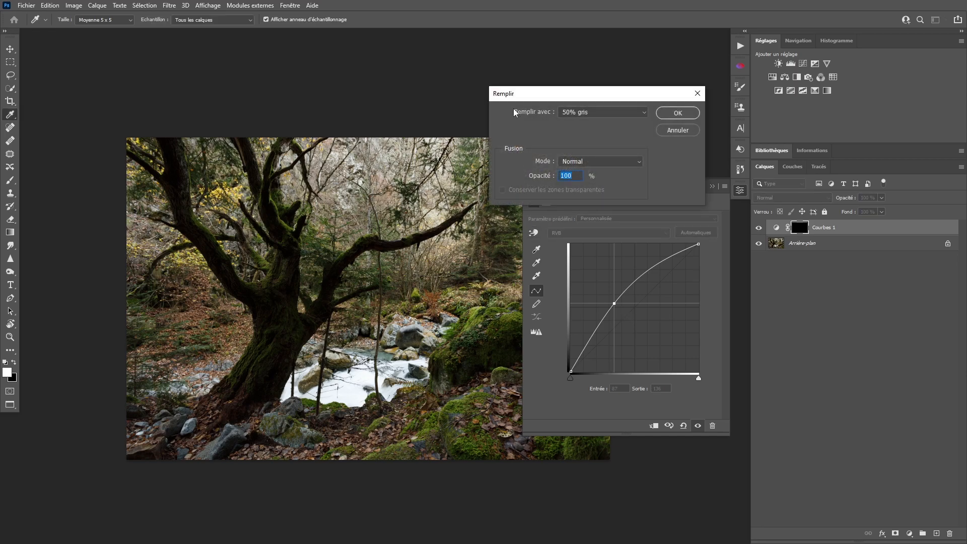
pyautogui.click(675, 112)
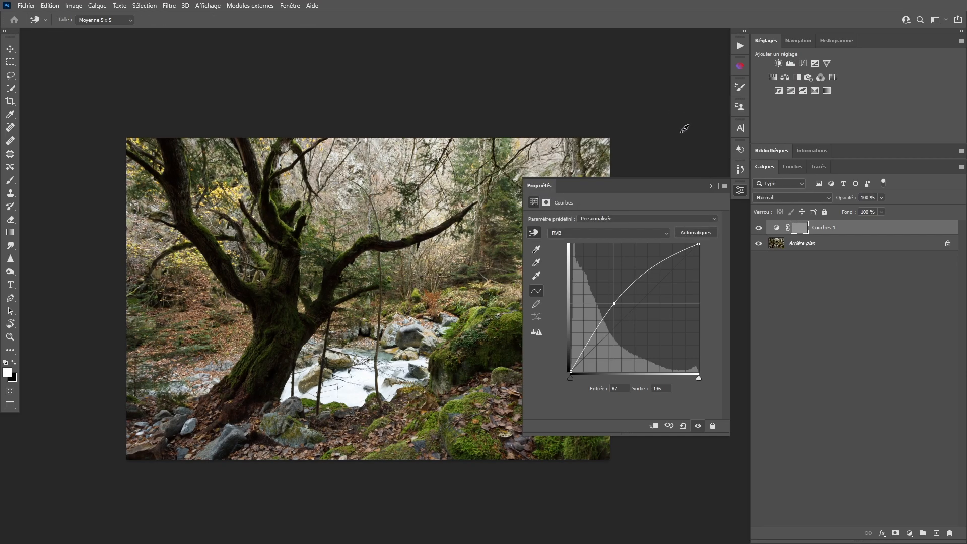
# Compare the image with the Courbes 1 mask and layer switched off and on, and inspect the gray mask on its own
pyautogui.keyDown('shift'); pyautogui.click(799, 230); pyautogui.keyUp('shift')
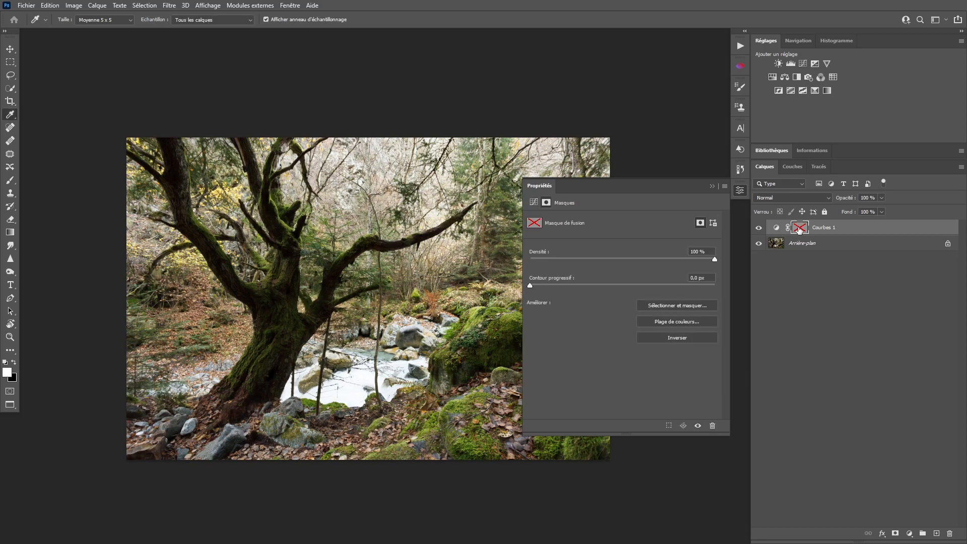
pyautogui.keyDown('shift'); pyautogui.click(799, 230); pyautogui.keyUp('shift')
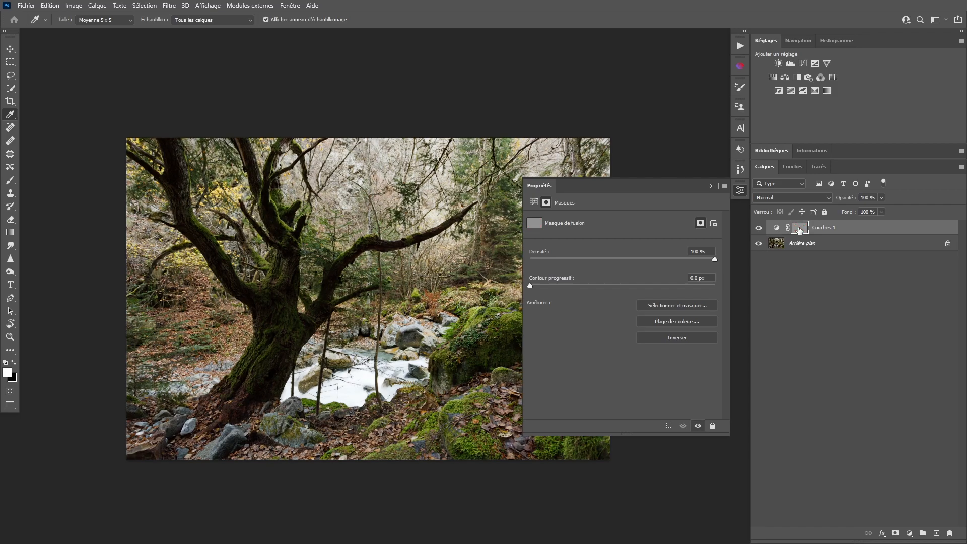
pyautogui.click(759, 229)
pyautogui.click(759, 229)
pyautogui.keyDown('alt'); pyautogui.click(801, 228); pyautogui.keyUp('alt')
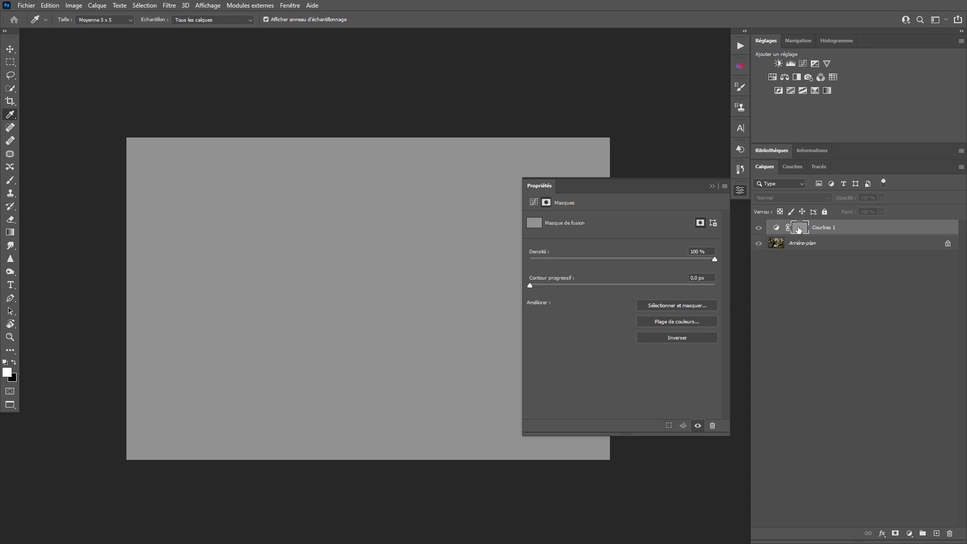
pyautogui.click(776, 227)
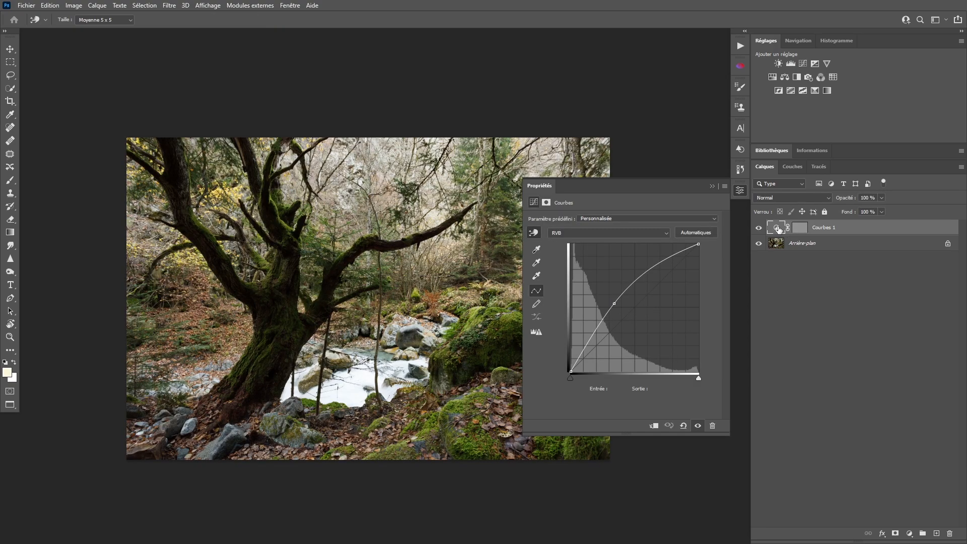
pyautogui.press('z')
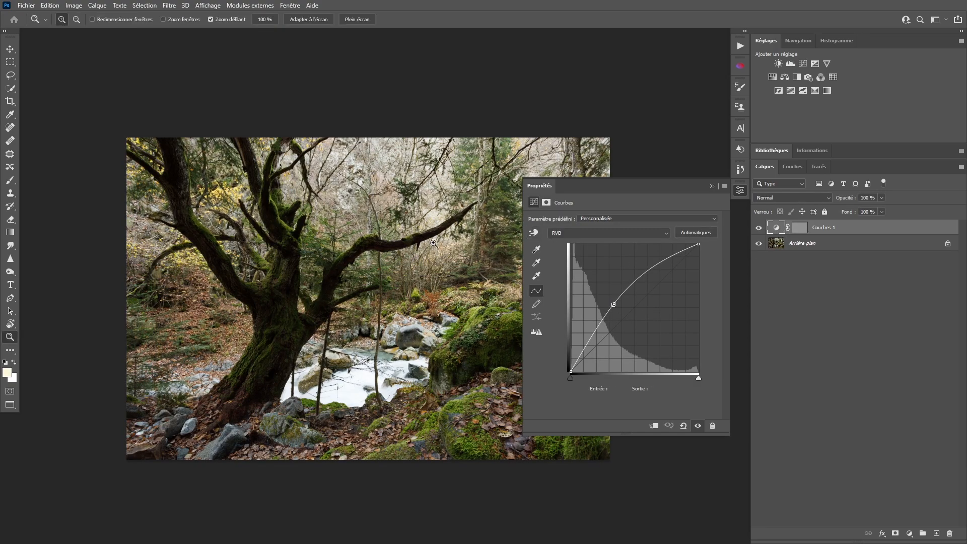
pyautogui.click(742, 192)
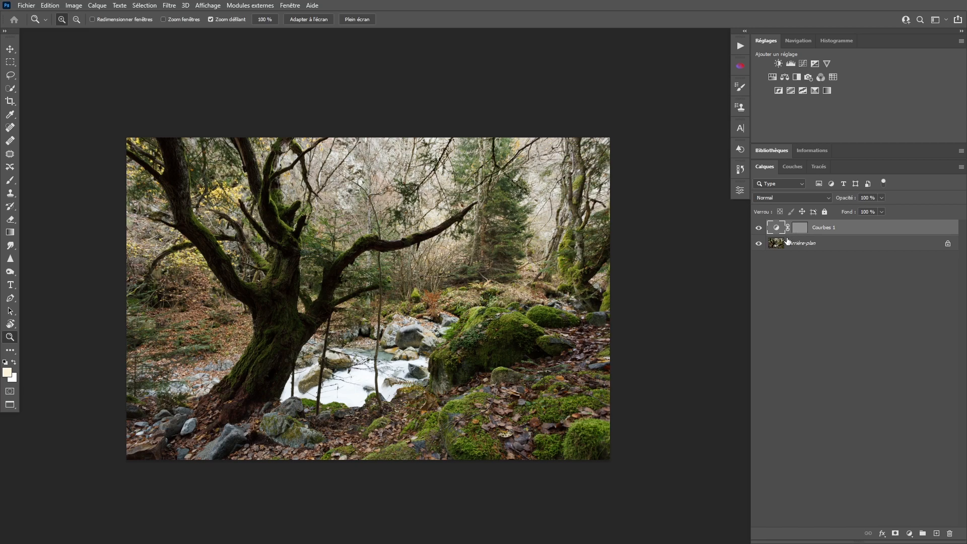
# Delete the Courbes 1 adjustment layer together with its mask
pyautogui.click(800, 227)
pyautogui.click(777, 229)
pyautogui.press('Delete')
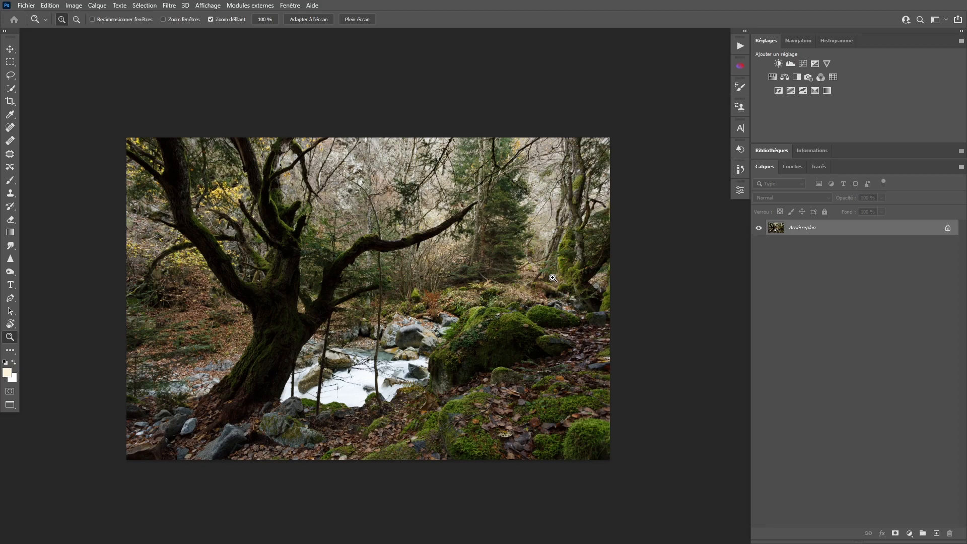
# Load the RGB composite channel's luminosity as a selection and add a Curves adjustment layer masked by it
pyautogui.click(788, 169)
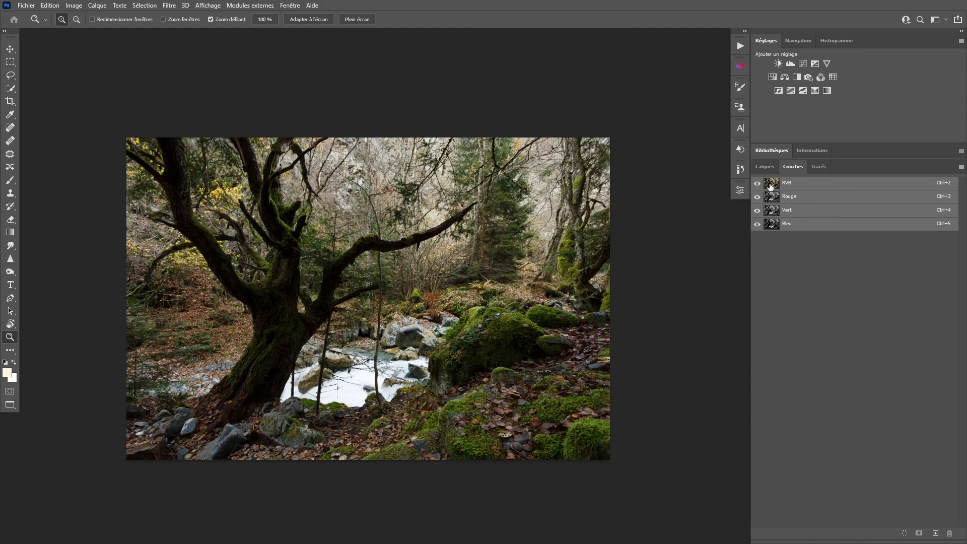
pyautogui.moveTo(770, 186); pyautogui.dragTo(773, 187)
pyautogui.keyDown('ctrl'); pyautogui.click(773, 187); pyautogui.keyUp('ctrl')
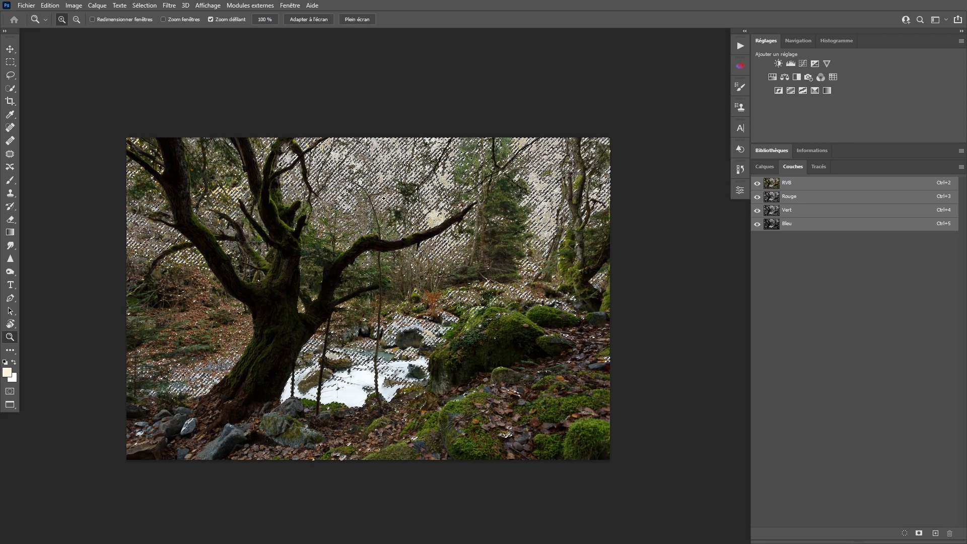
pyautogui.click(769, 167)
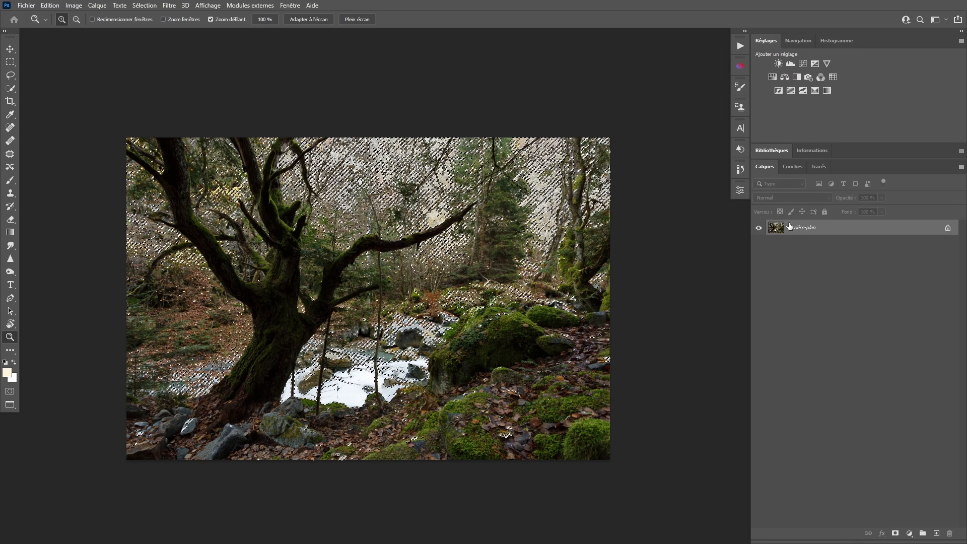
pyautogui.click(802, 64)
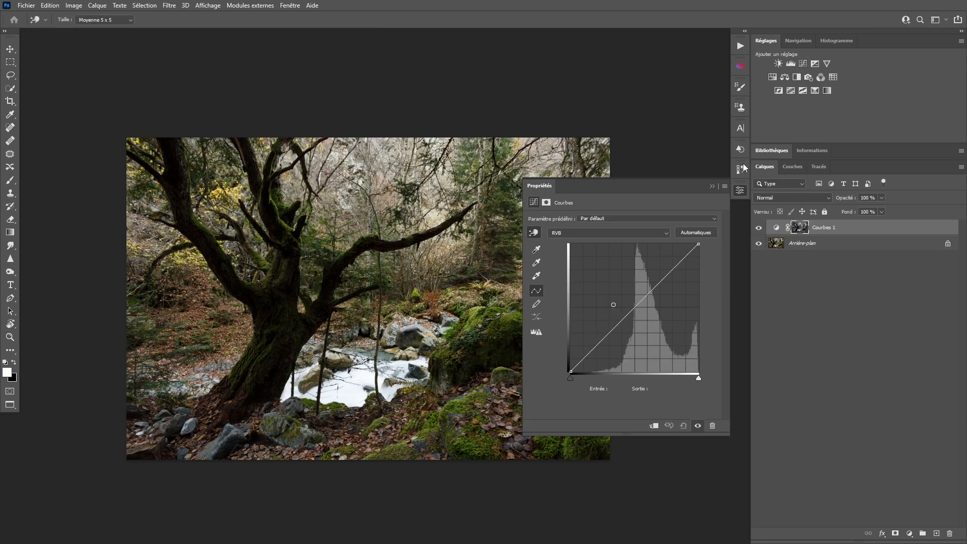
# Examine the Courbes 1 luminosity mask on its own in the canvas, then return to the colour image
pyautogui.keyDown('alt'); pyautogui.click(798, 227); pyautogui.keyUp('alt')
pyautogui.press('z')
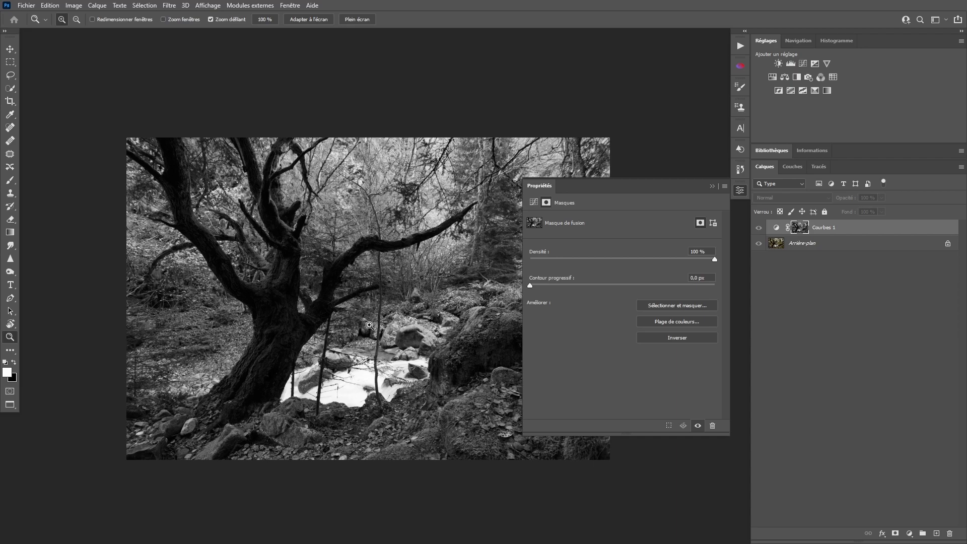
pyautogui.click(740, 190)
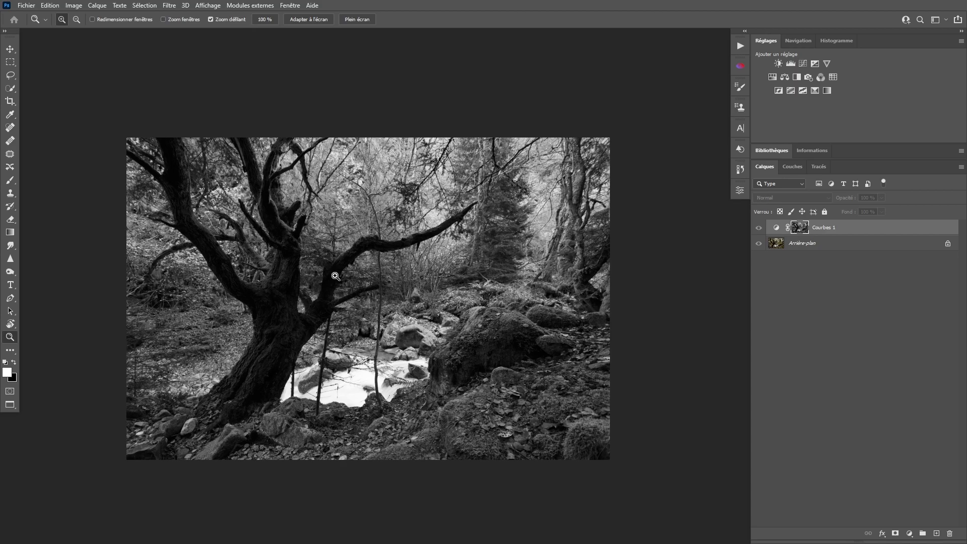
pyautogui.click(776, 229)
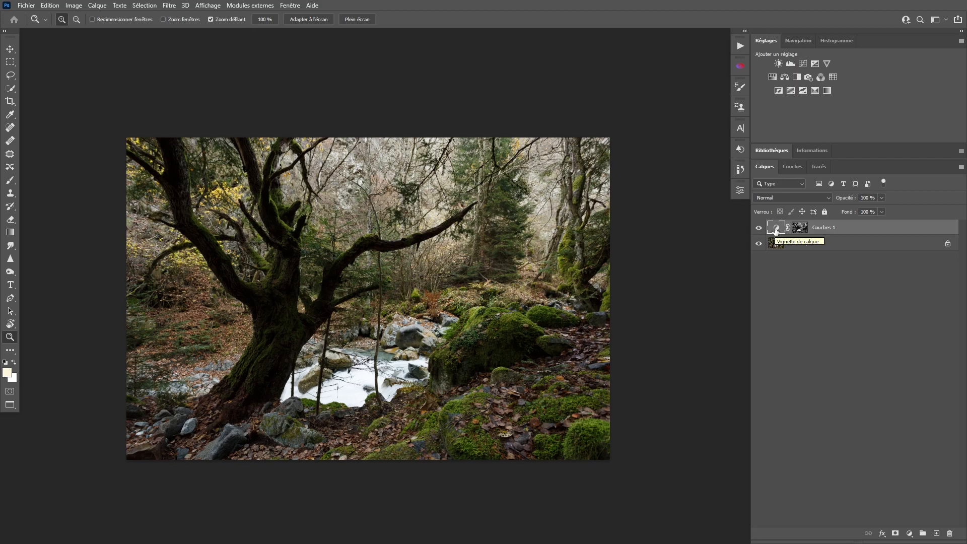
# Darken the highlights by lowering the Courbes 1 midtone point to input 135, output 92
pyautogui.doubleClick(776, 229)
pyautogui.moveTo(622, 319)
pyautogui.mouseDown()
pyautogui.moveTo(594, 297)
pyautogui.moveTo(639, 325)
pyautogui.mouseUp()
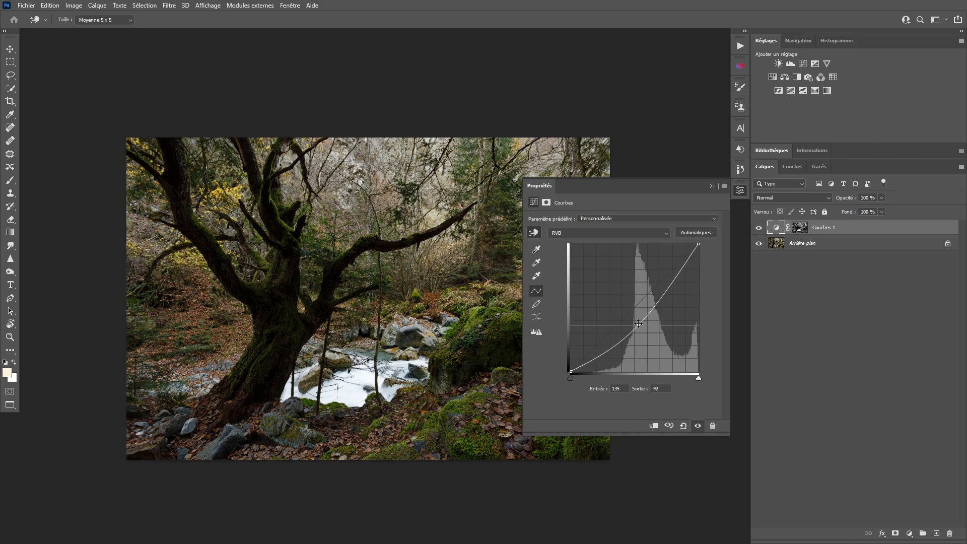
pyautogui.click(735, 191)
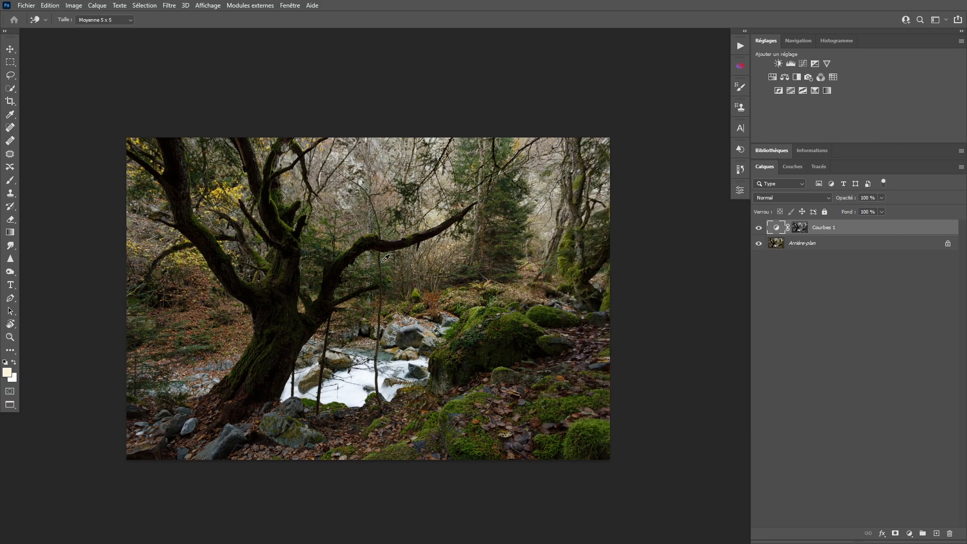
# Compare the image with and without Courbes 1, leaving the layer hidden
pyautogui.click(758, 227)
pyautogui.click(758, 228)
pyautogui.click(757, 228)
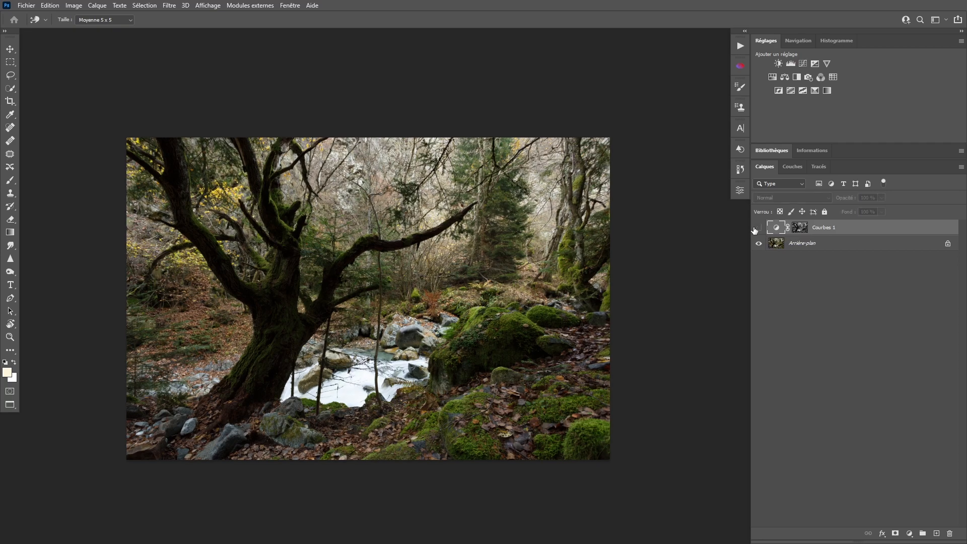
# Load the RGB luminosity selection again and create a second masked Curves adjustment layer above Courbes 1
pyautogui.click(791, 168)
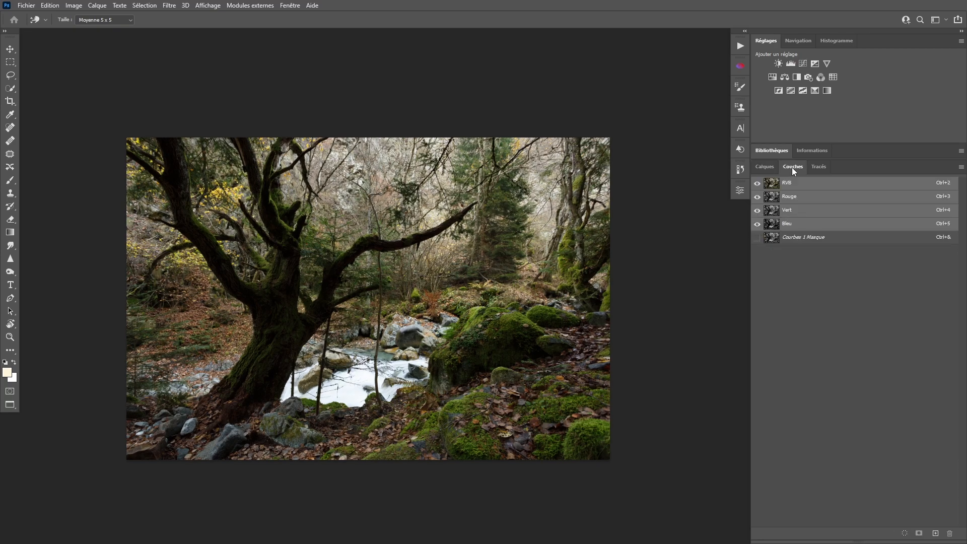
pyautogui.keyDown('ctrl'); pyautogui.click(770, 187); pyautogui.keyUp('ctrl')
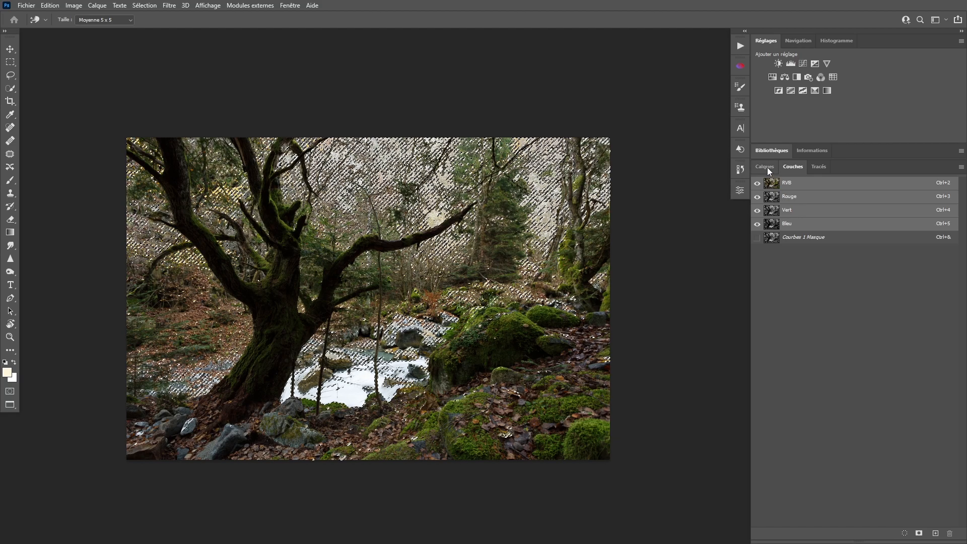
pyautogui.click(765, 168)
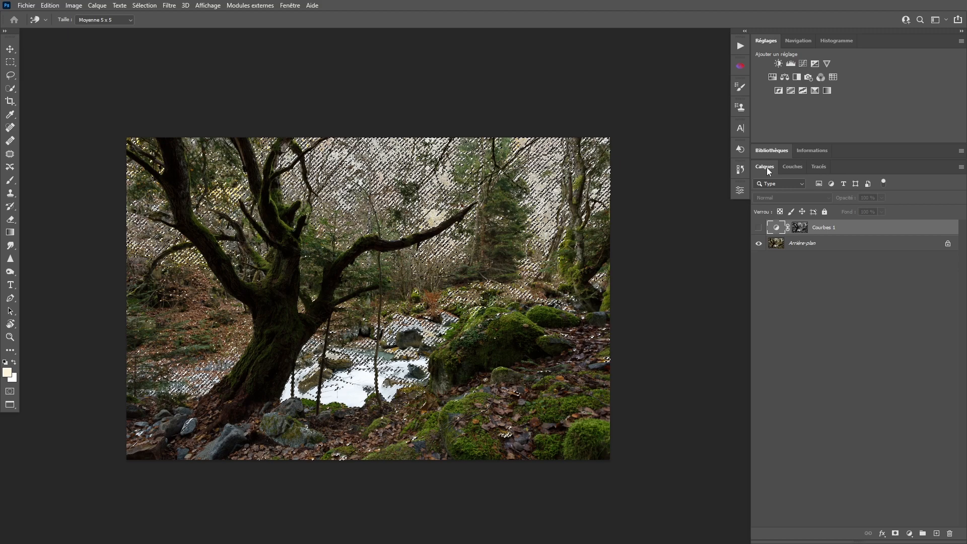
pyautogui.click(803, 63)
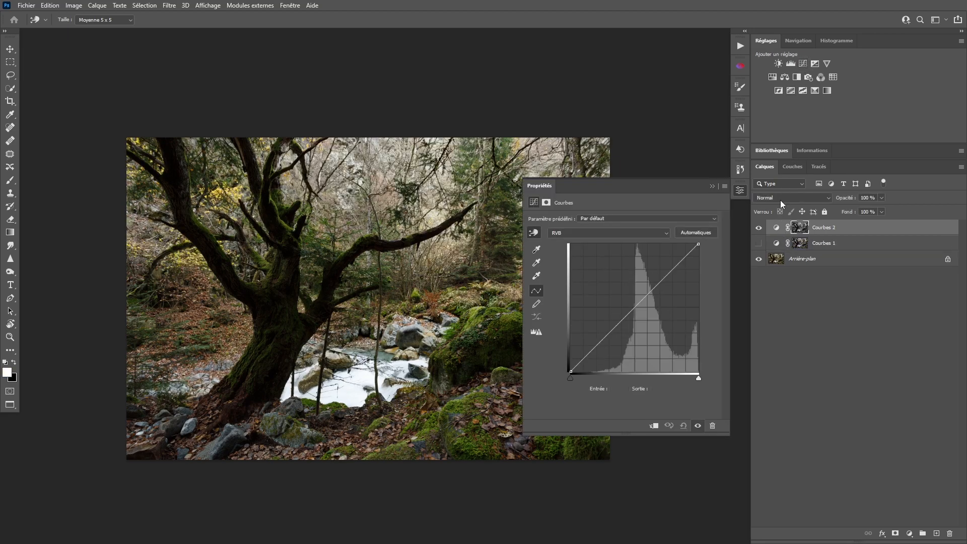
# Display the Courbes 2 mask on its own and invert it so that it targets the dark areas
pyautogui.keyDown('alt'); pyautogui.click(799, 229); pyautogui.keyUp('alt')
pyautogui.press('z')
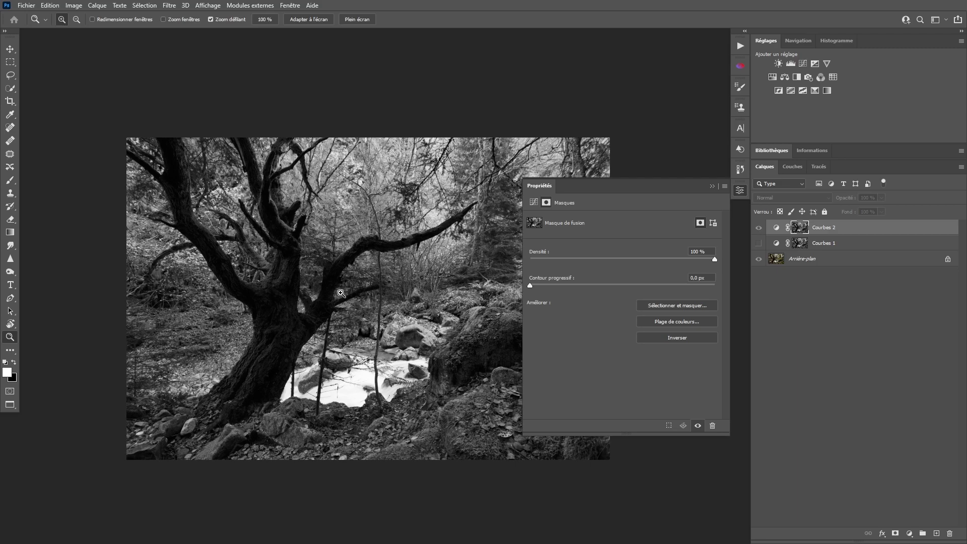
pyautogui.hotkey('ctrl', 'i')
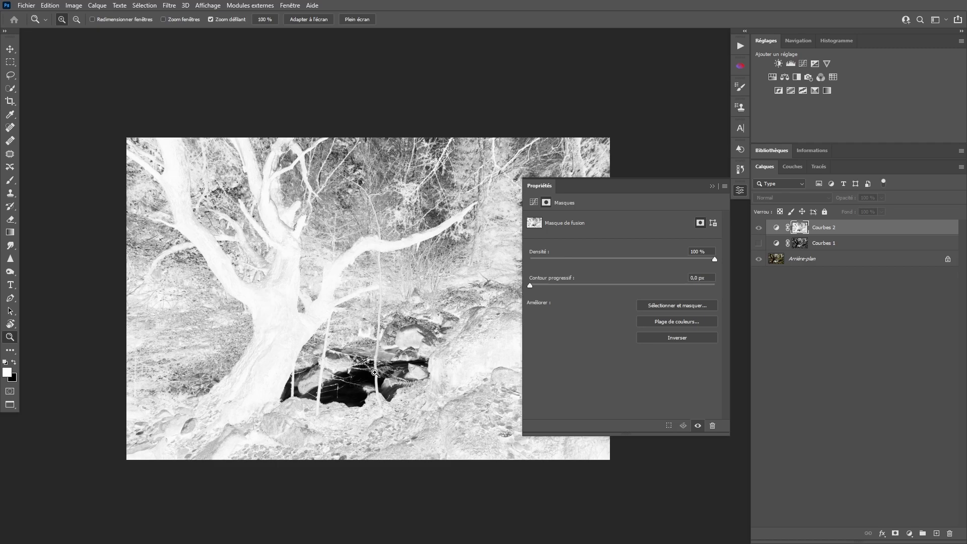
pyautogui.click(744, 192)
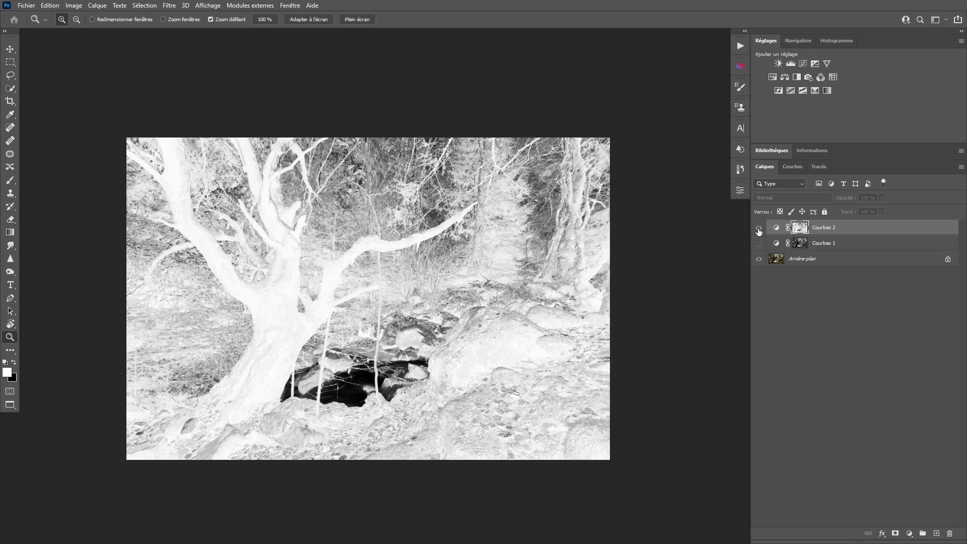
# Brighten the shadows by raising the Courbes 2 curve at about input 62 to output 116
pyautogui.click(776, 229)
pyautogui.doubleClick(776, 229)
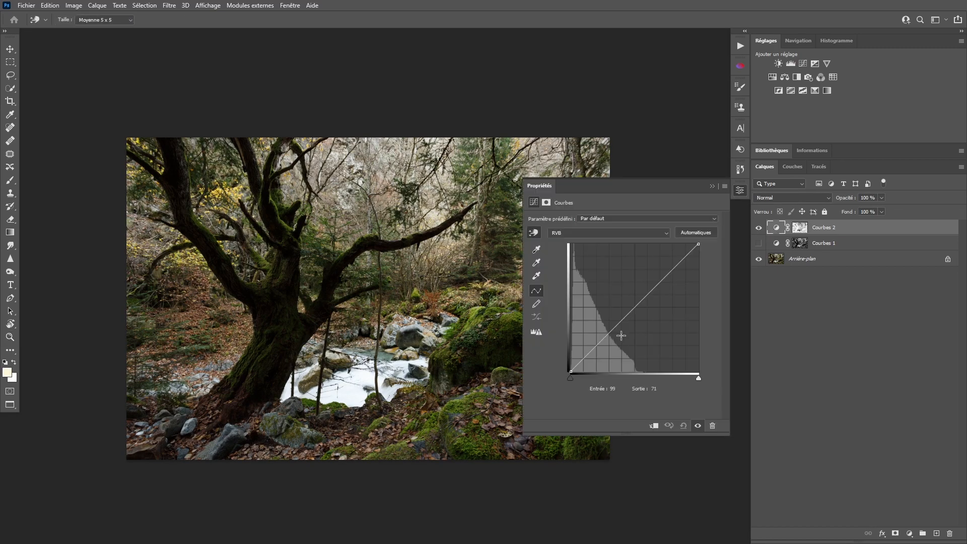
pyautogui.moveTo(610, 321); pyautogui.dragTo(601, 313)
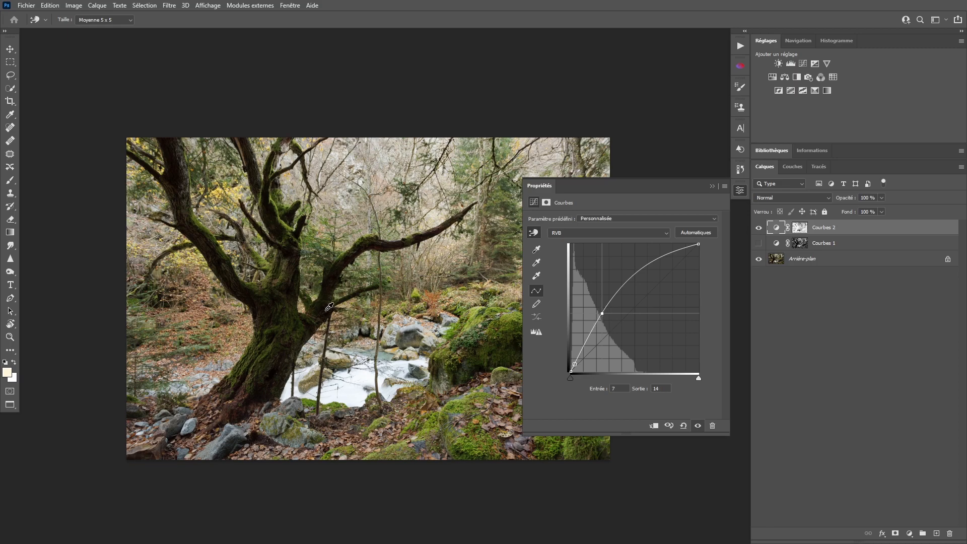
pyautogui.press('z')
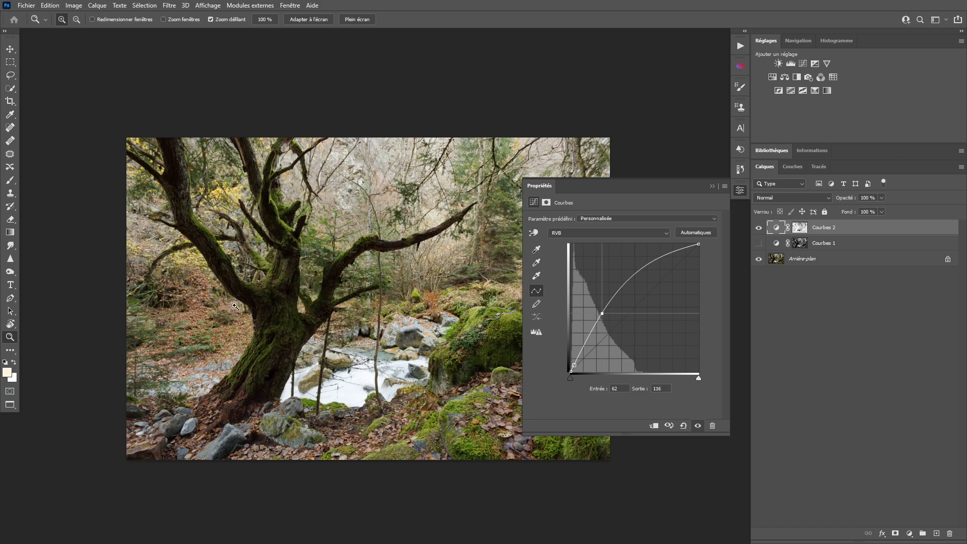
pyautogui.moveTo(602, 313); pyautogui.dragTo(601, 313)
# Inspect the inverted Courbes 2 mask, then compare the image with that layer hidden and shown
pyautogui.press('alt')
pyautogui.keyDown('alt'); pyautogui.click(799, 232); pyautogui.keyUp('alt')
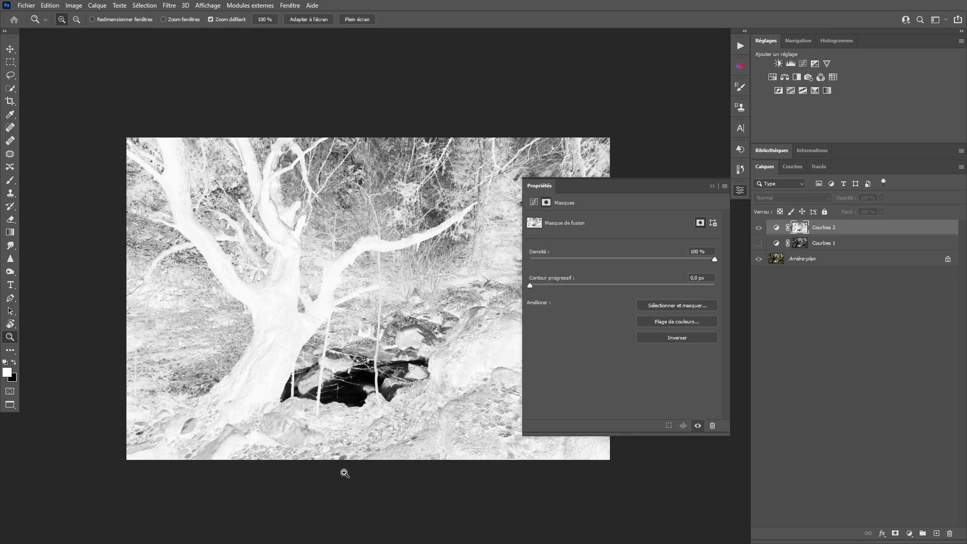
pyautogui.click(774, 228)
pyautogui.click(758, 230)
pyautogui.click(758, 230)
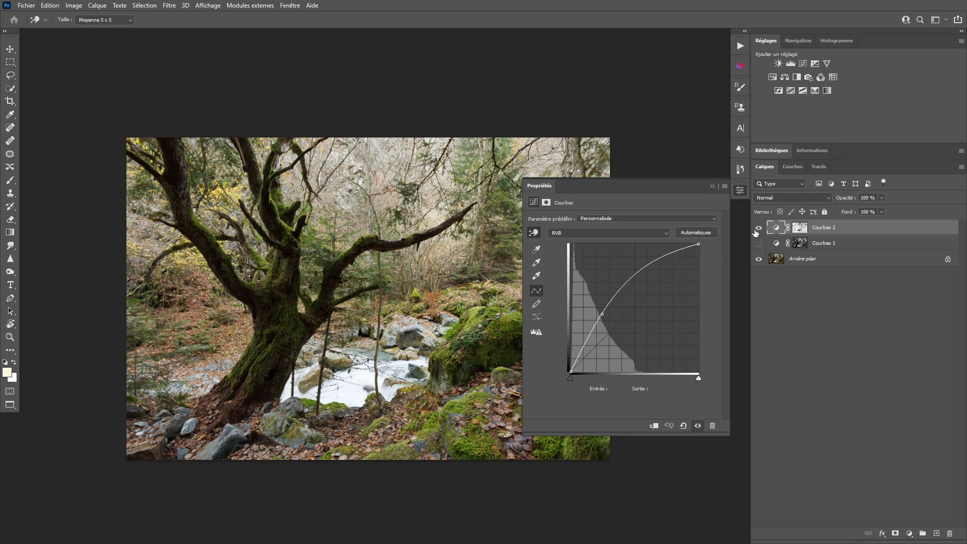
pyautogui.click(738, 190)
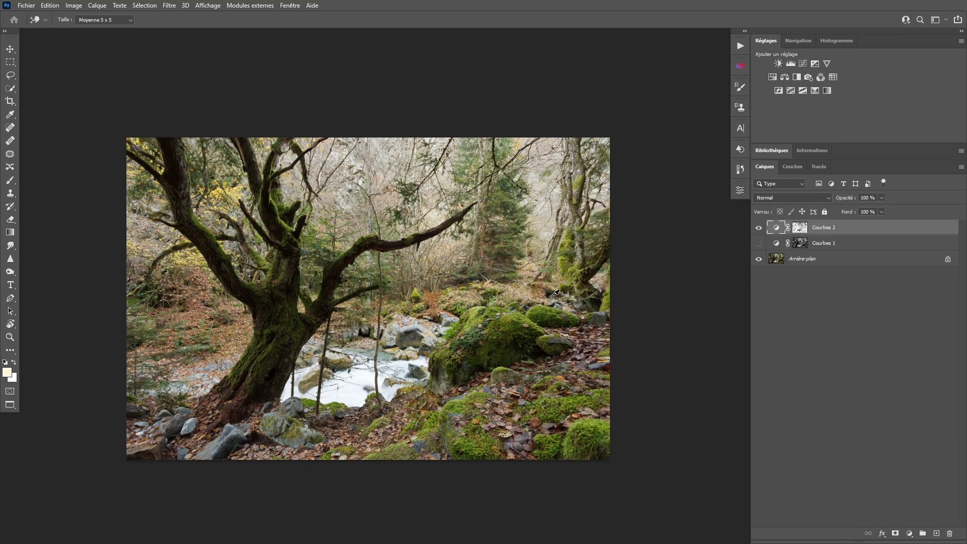
# Show the Courbes 1 layer again to combine the darkened highlights with the brightened shadows
pyautogui.click(758, 244)
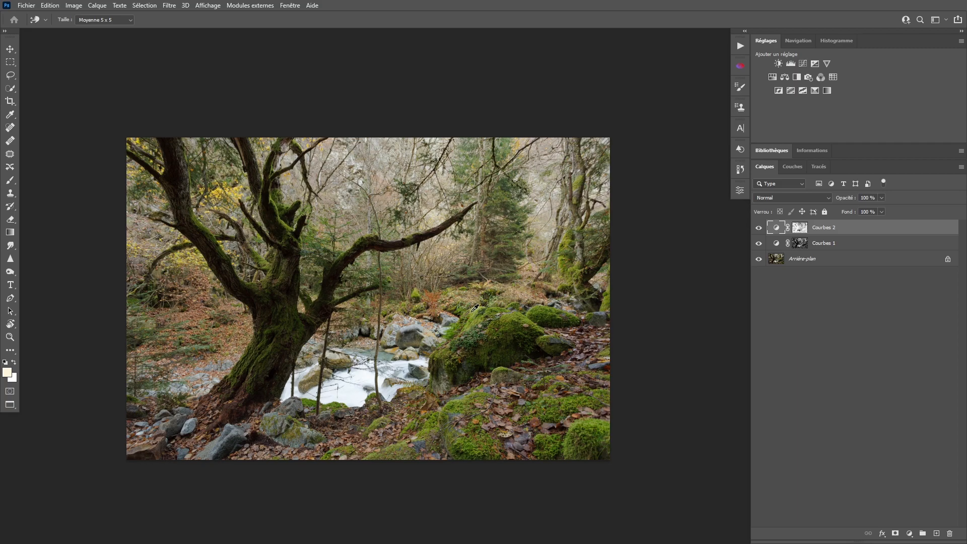
pyautogui.press('z')
pyautogui.moveTo(447, 298); pyautogui.dragTo(462, 290)
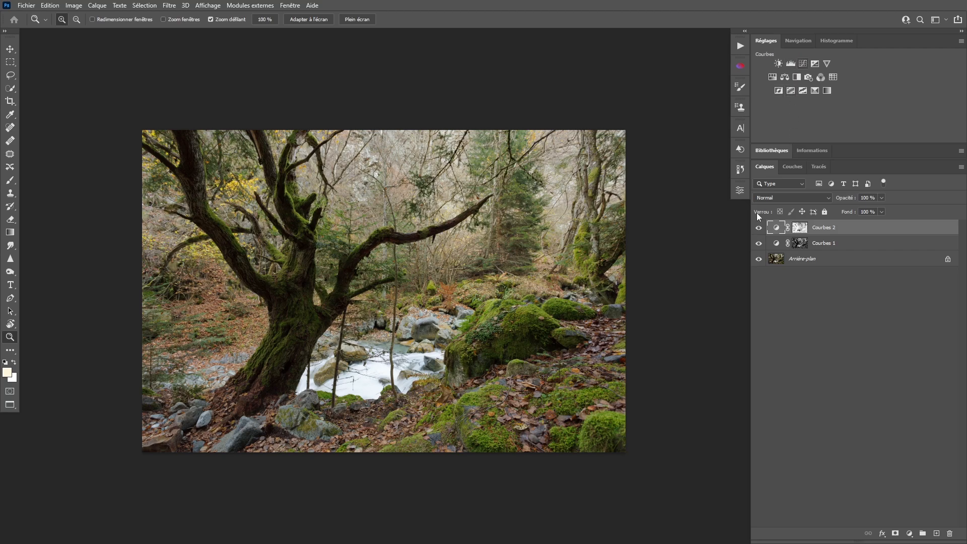
# Hide the Courbes 2 and Courbes 1 layers so that only the original photo shows
pyautogui.moveTo(758, 229); pyautogui.dragTo(758, 243)
pyautogui.click(800, 67)
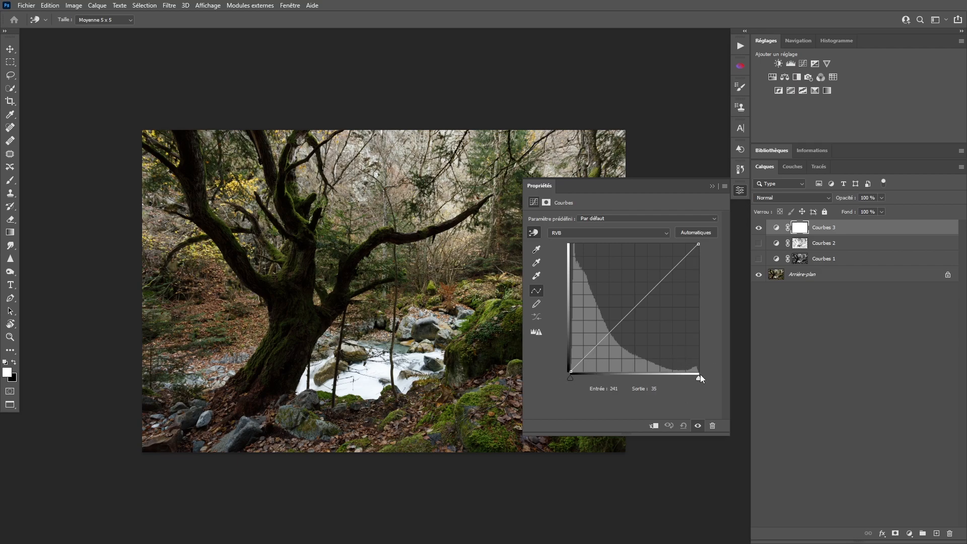
pyautogui.click(739, 191)
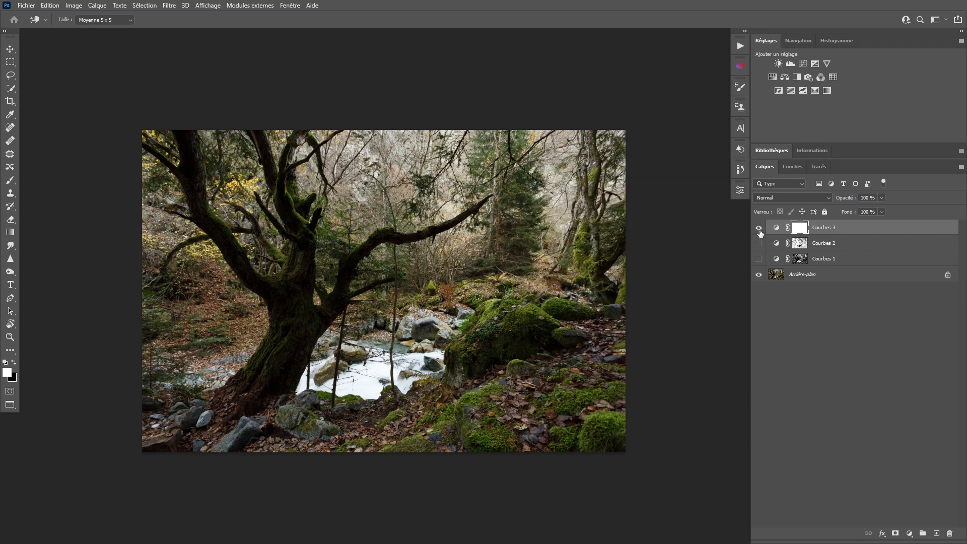
pyautogui.press('z')
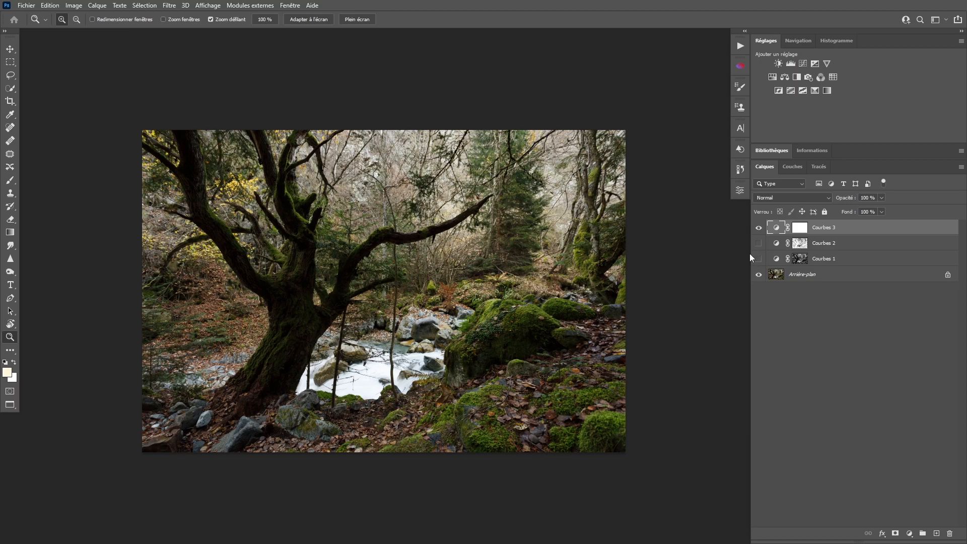
pyautogui.press('Delete')
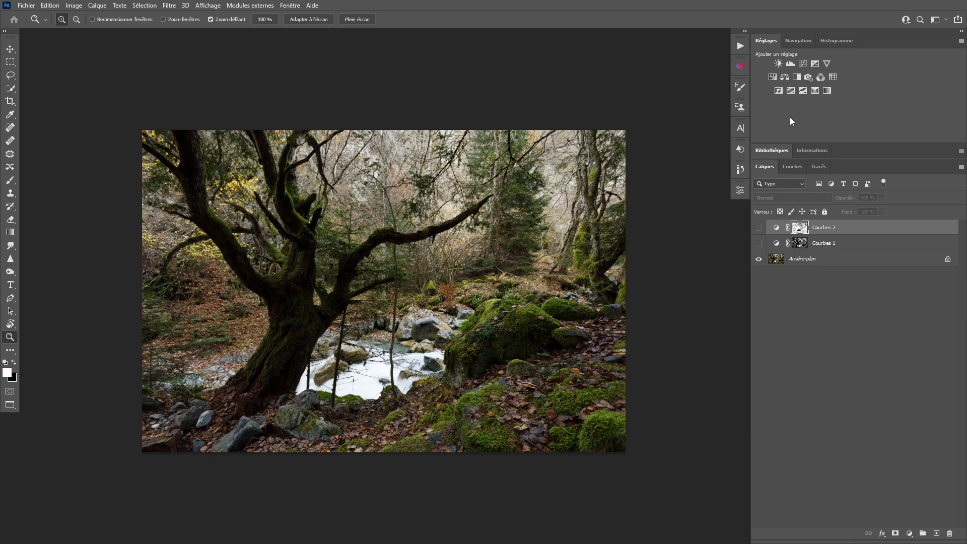
# Load the RGB channel's luminosity as a selection and brighten it with a new Curves layer, raising input 77 to output 143
pyautogui.click(793, 167)
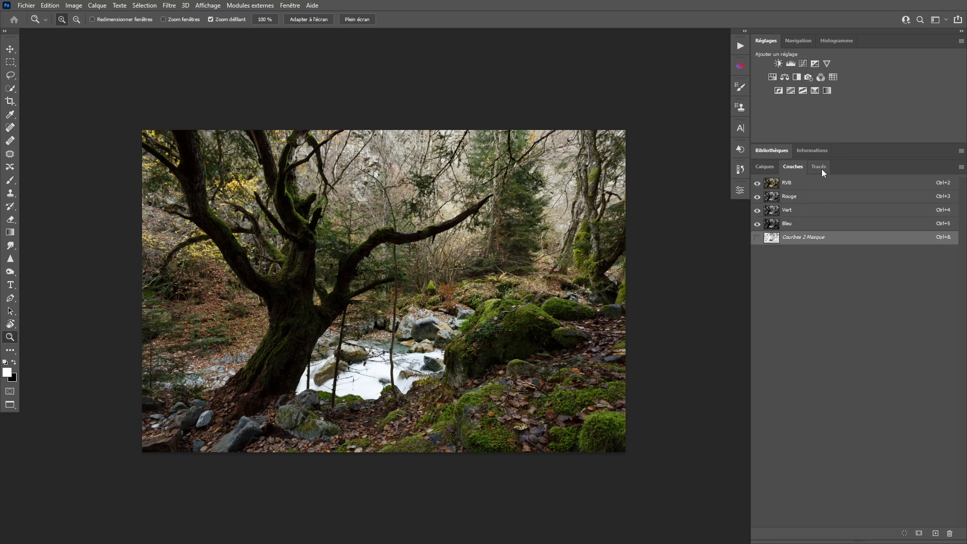
pyautogui.keyDown('ctrl'); pyautogui.click(772, 185); pyautogui.keyUp('ctrl')
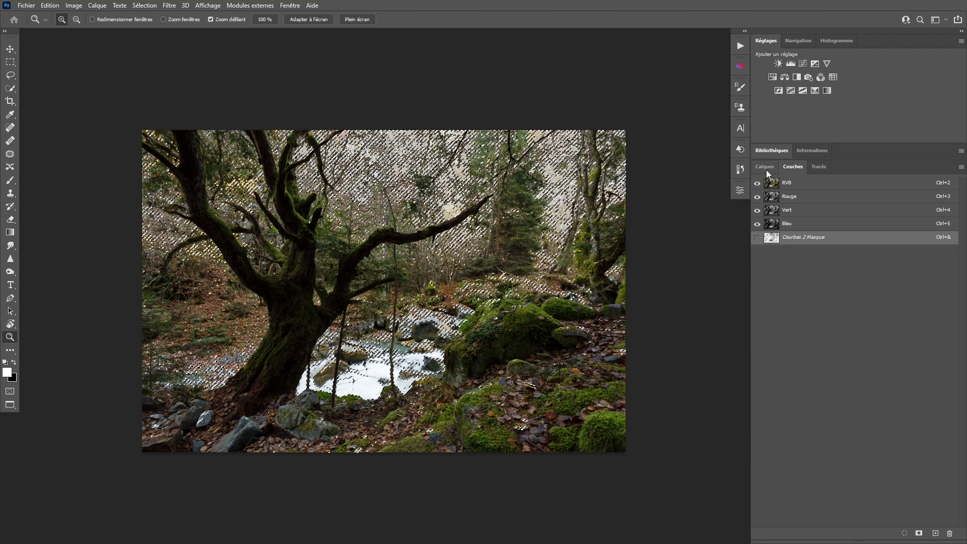
pyautogui.click(765, 166)
pyautogui.click(802, 64)
pyautogui.click(801, 63)
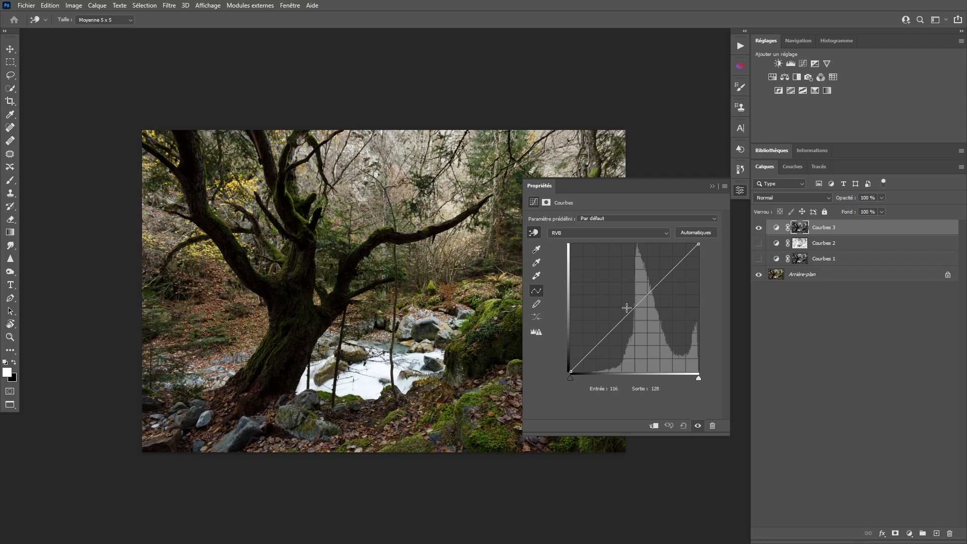
pyautogui.moveTo(627, 314); pyautogui.dragTo(610, 300)
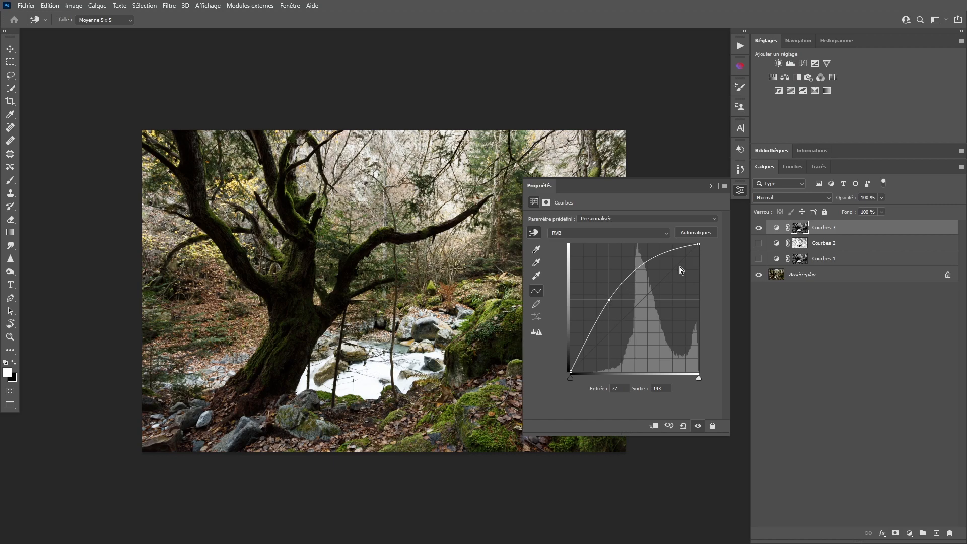
pyautogui.click(743, 191)
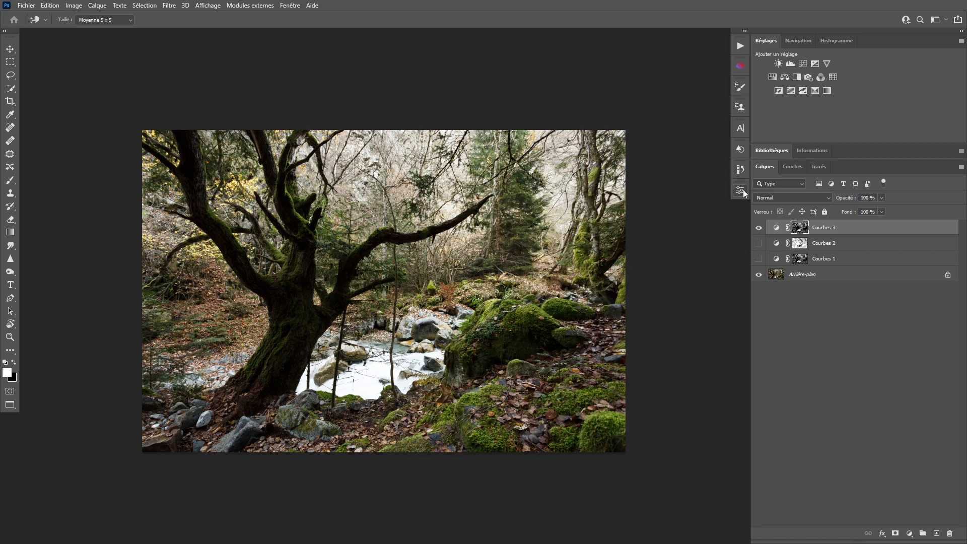
# Inspect the Courbes 3 mask on its own and return to the image view
pyautogui.keyDown('alt'); pyautogui.click(800, 227); pyautogui.keyUp('alt')
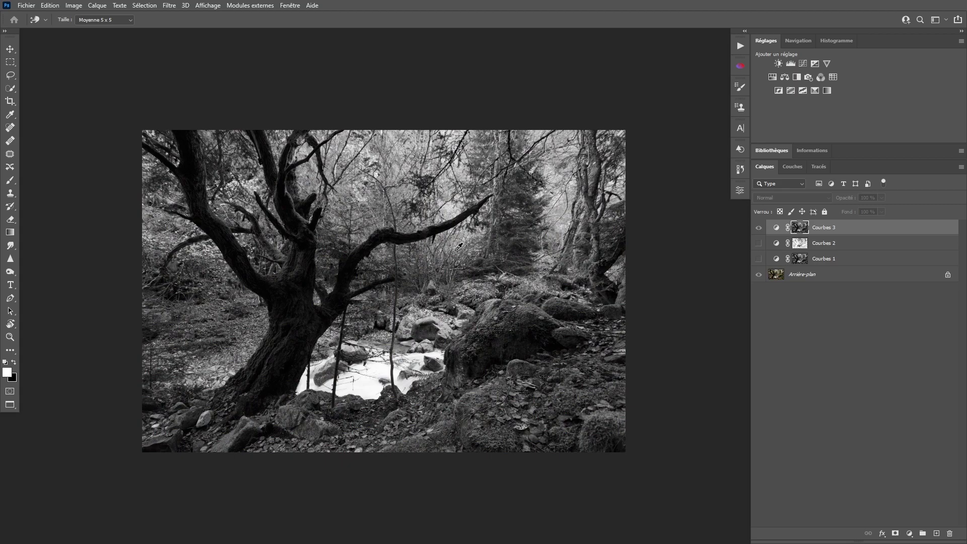
pyautogui.click(775, 228)
pyautogui.press('z')
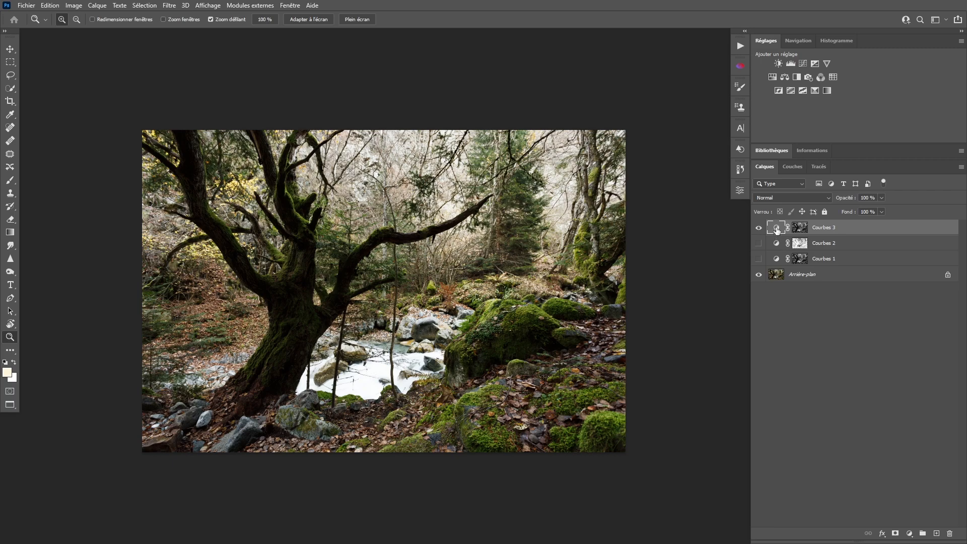
# Put Courbes 3 into a new group and give the group an inverted copy of the Courbes 3 mask
pyautogui.moveTo(777, 229); pyautogui.dragTo(779, 233)
pyautogui.moveTo(775, 231); pyautogui.dragTo(928, 534)
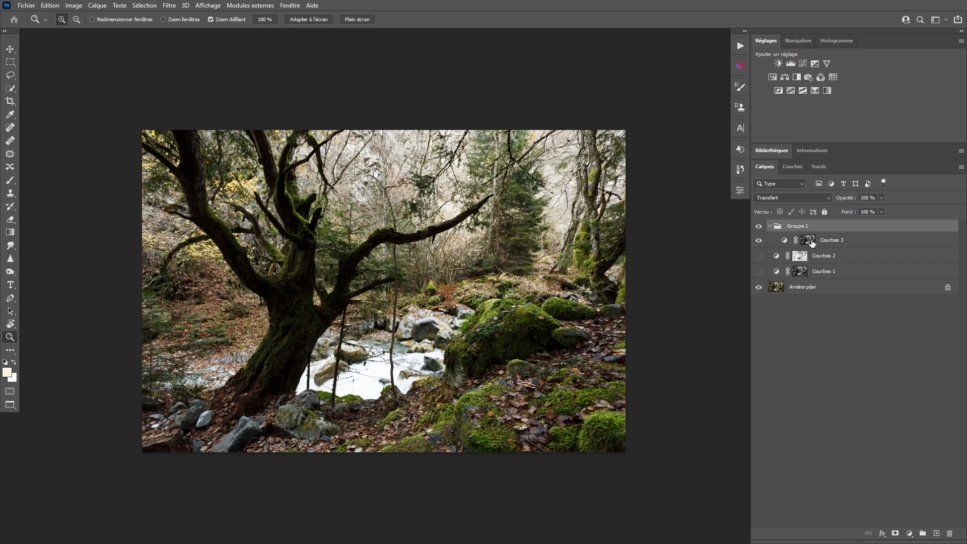
pyautogui.press('alt')
pyautogui.moveTo(808, 243); pyautogui.dragTo(814, 233)
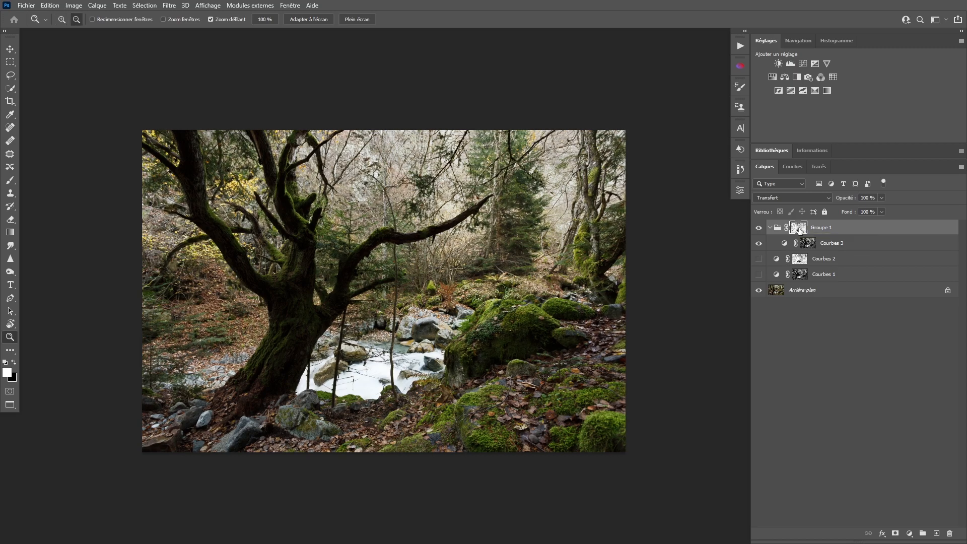
# Examine the Groupe 1 mask and the Courbes 3 mask in turn to compare the tones they cover
pyautogui.keyDown('alt'); pyautogui.click(799, 227); pyautogui.keyUp('alt')
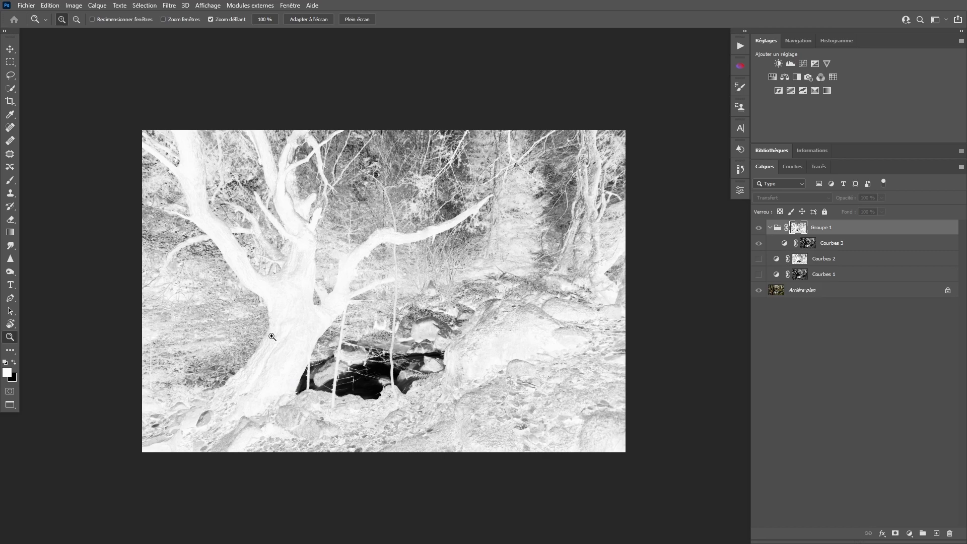
pyautogui.click(810, 246)
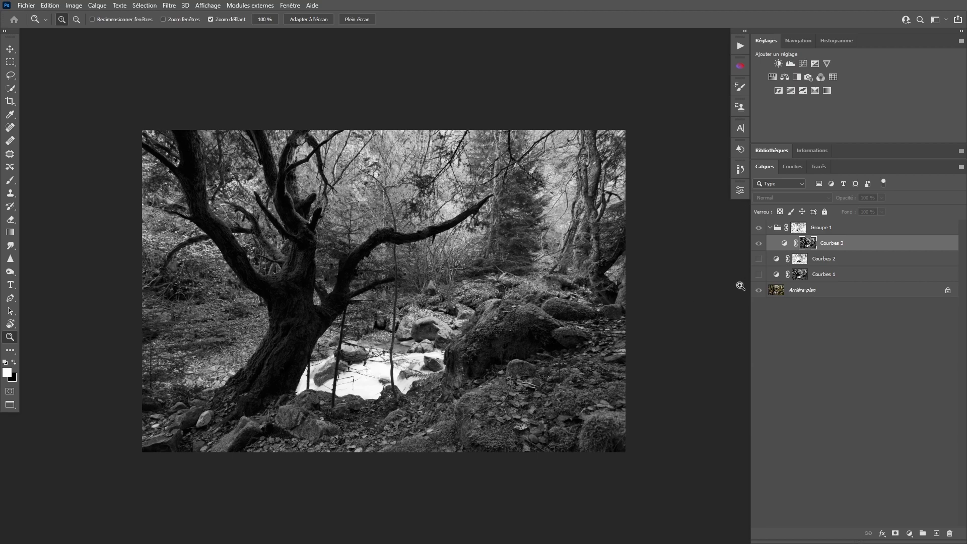
pyautogui.click(785, 244)
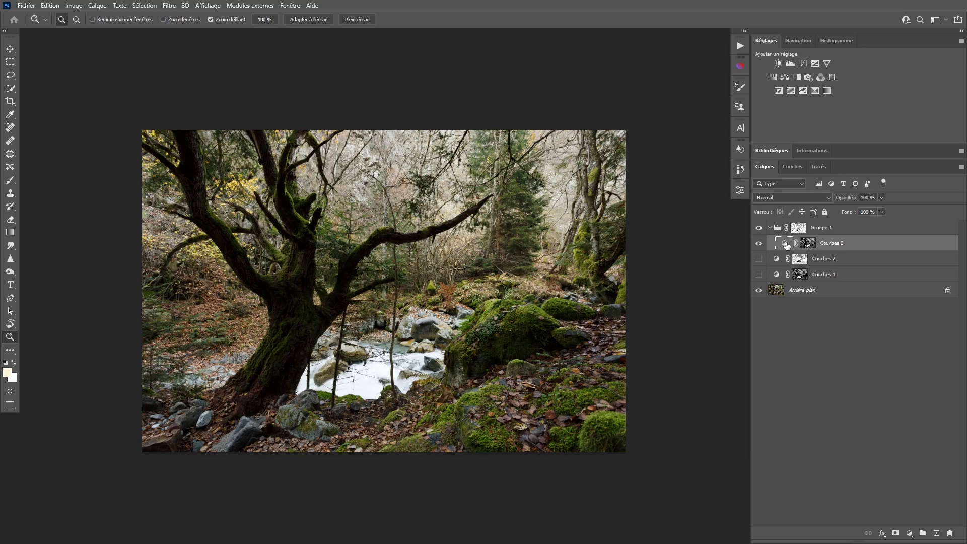
# Raise the Courbes 3 curve further for the midtones, adding a second point at input 133 and output 229
pyautogui.doubleClick(786, 245)
pyautogui.moveTo(611, 304)
pyautogui.mouseDown()
pyautogui.moveTo(618, 298)
pyautogui.moveTo(599, 282)
pyautogui.moveTo(613, 276)
pyautogui.moveTo(628, 293)
pyautogui.moveTo(602, 291)
pyautogui.mouseUp()
pyautogui.moveTo(630, 256); pyautogui.dragTo(637, 257)
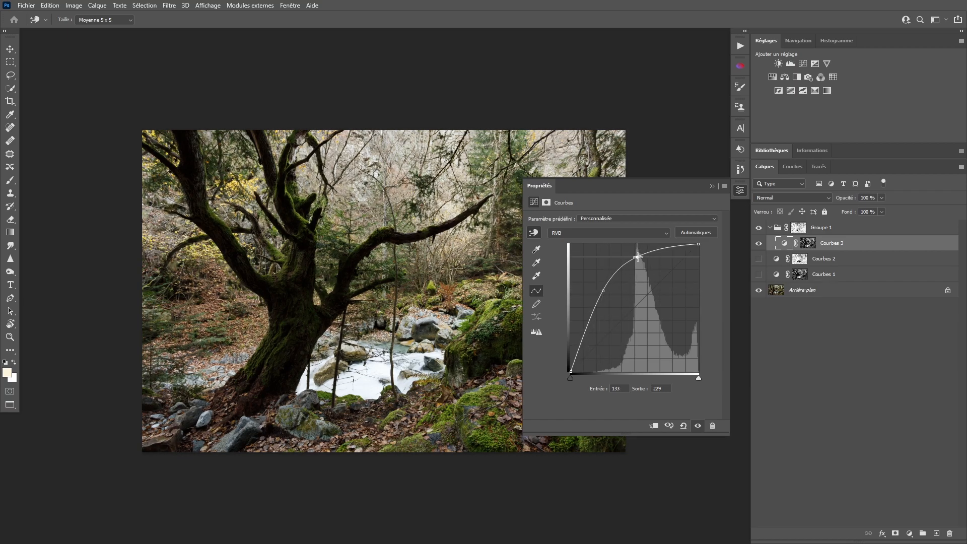
pyautogui.click(742, 191)
# Compare the image with the Courbes 3 layer hidden and shown
pyautogui.click(758, 243)
pyautogui.click(758, 243)
pyautogui.click(758, 243)
pyautogui.click(759, 244)
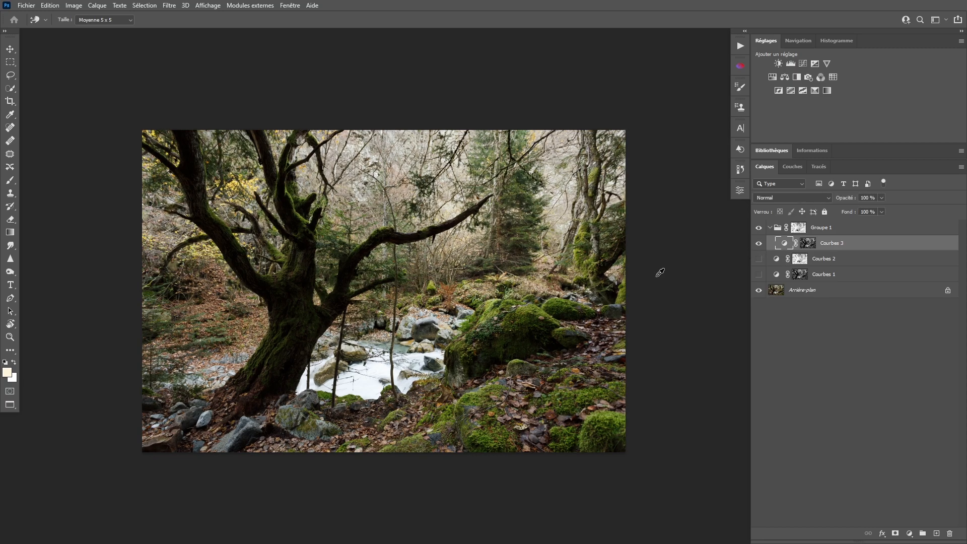
pyautogui.press('z')
pyautogui.click(759, 245)
pyautogui.click(758, 245)
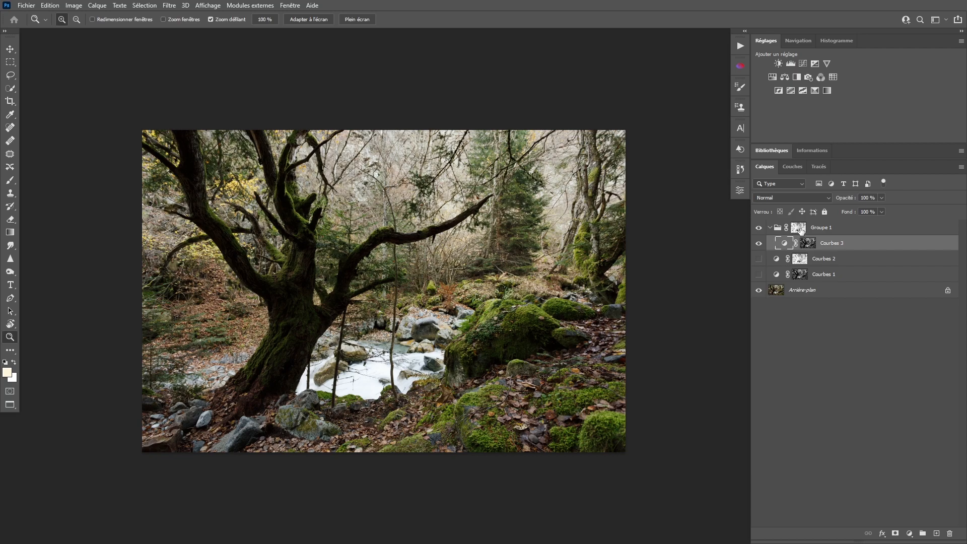
# Delete Groupe 1 together with the Courbes 2 and Courbes 1 layers, and enlarge the area that lists the layers
pyautogui.click(779, 229)
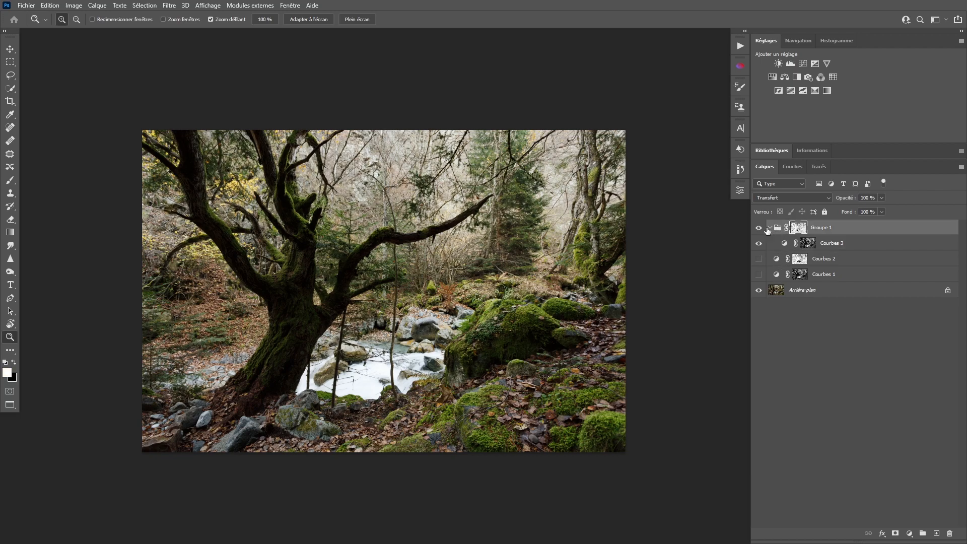
pyautogui.click(769, 228)
pyautogui.keyDown('shift'); pyautogui.click(775, 264); pyautogui.keyUp('shift')
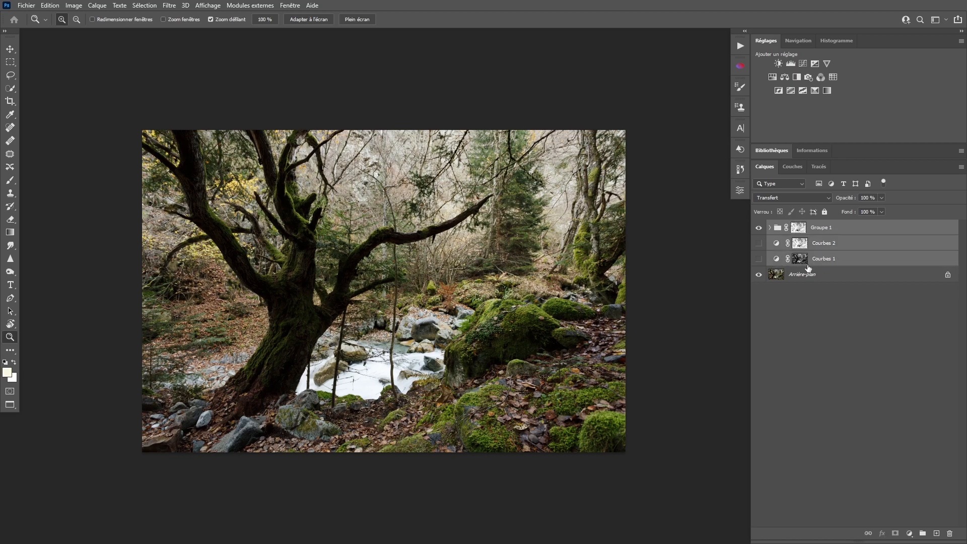
pyautogui.press('Delete')
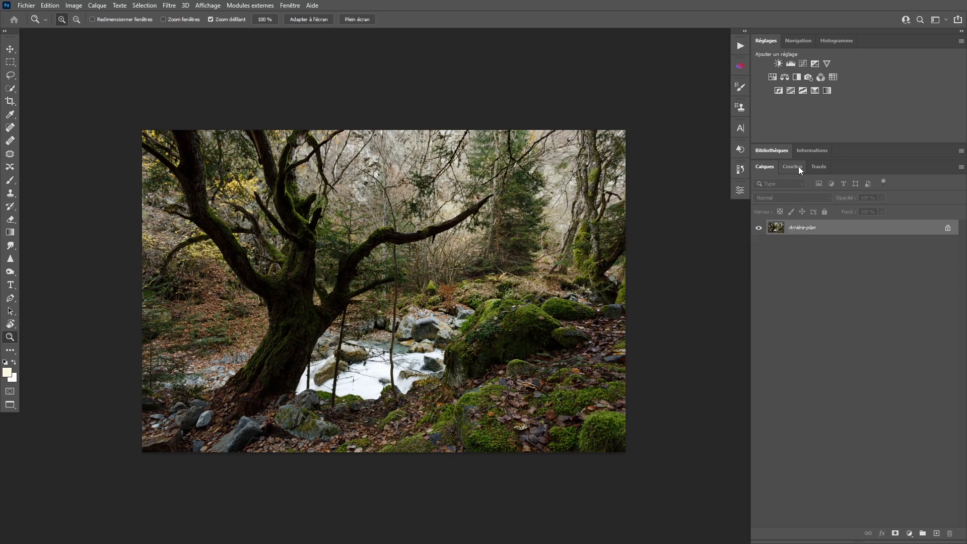
pyautogui.moveTo(854, 144); pyautogui.dragTo(853, 100)
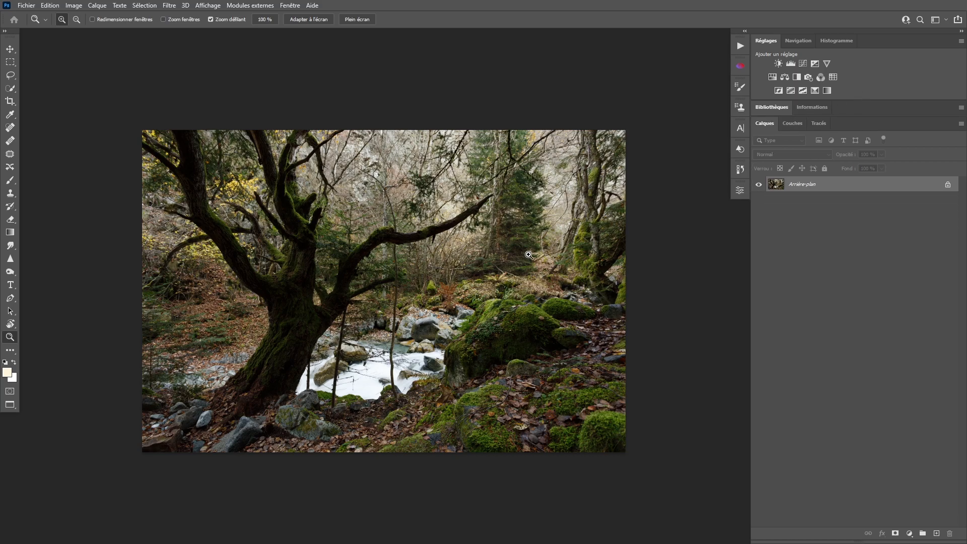
# Darken the highlights with a new Curves layer masked by the RGB channel's luminosity, lowering the curve at input 159 to output 83
pyautogui.click(795, 123)
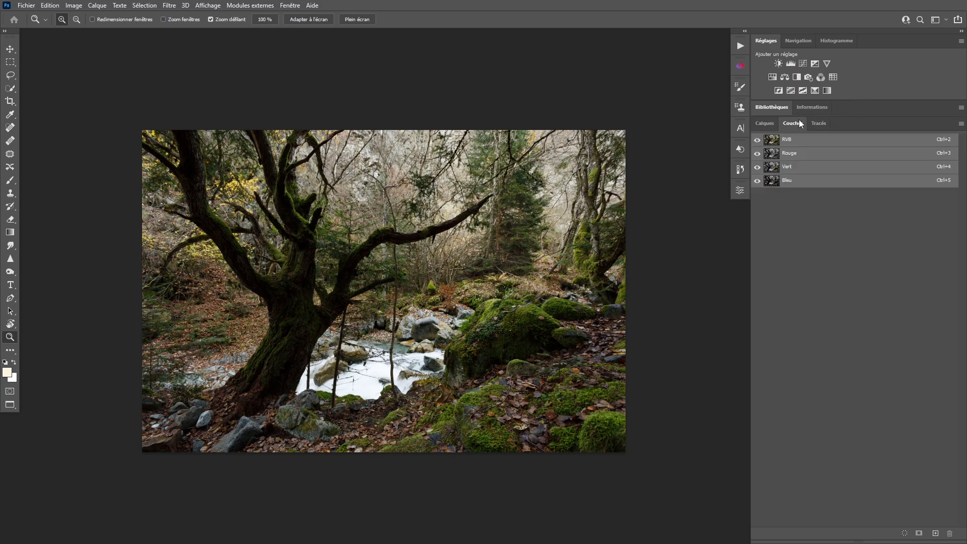
pyautogui.keyDown('ctrl'); pyautogui.click(771, 139); pyautogui.keyUp('ctrl')
pyautogui.click(770, 125)
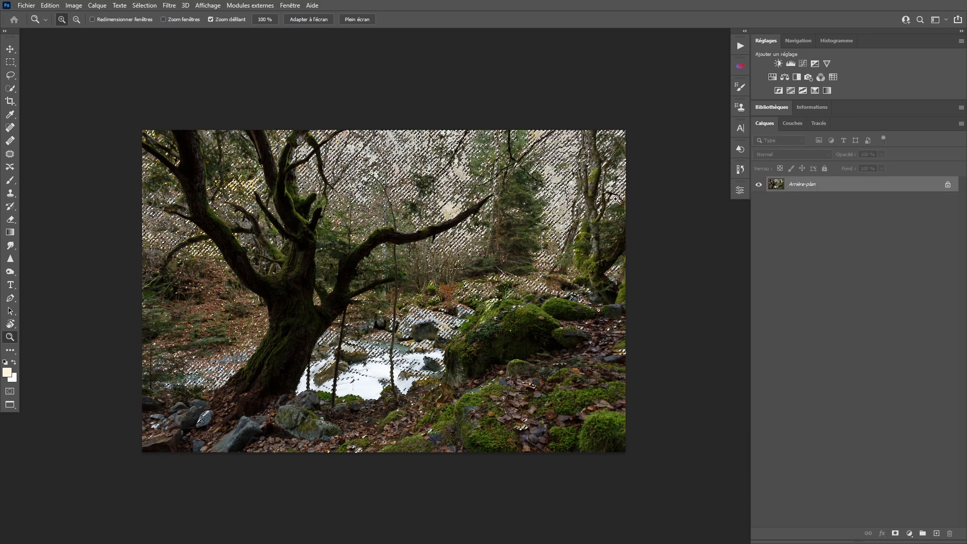
pyautogui.click(805, 63)
pyautogui.moveTo(630, 313); pyautogui.dragTo(656, 321)
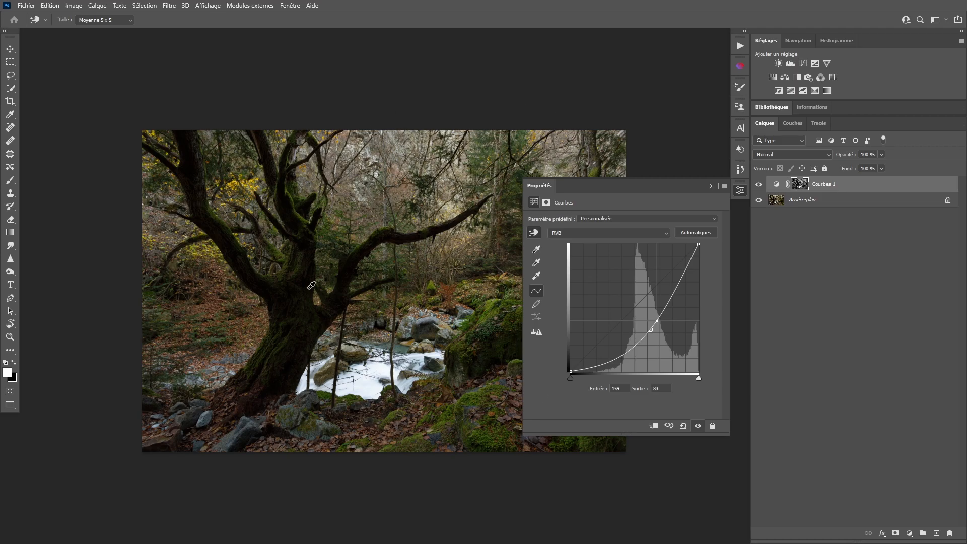
pyautogui.click(740, 190)
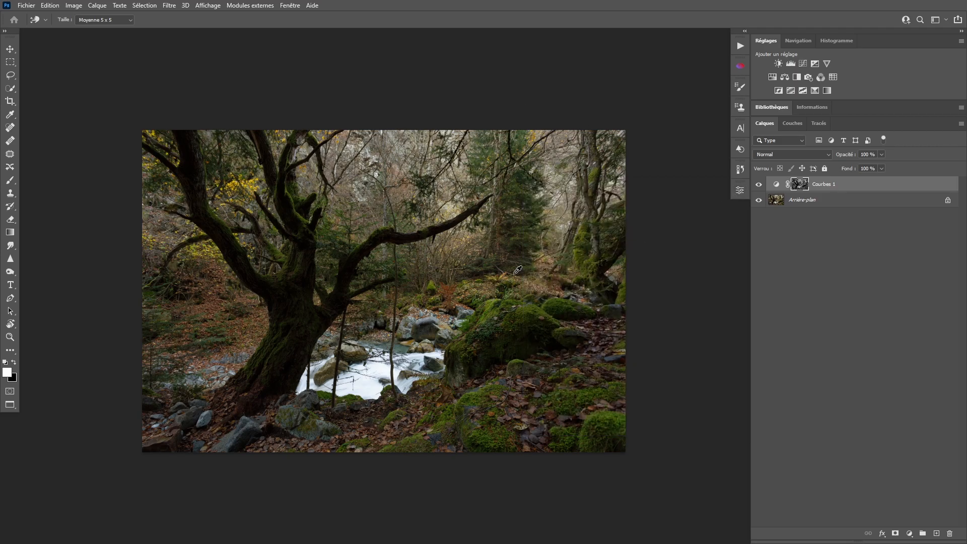
# Display the mask of the new Courbes 1 layer on its own to examine its tonal coverage
pyautogui.press('z')
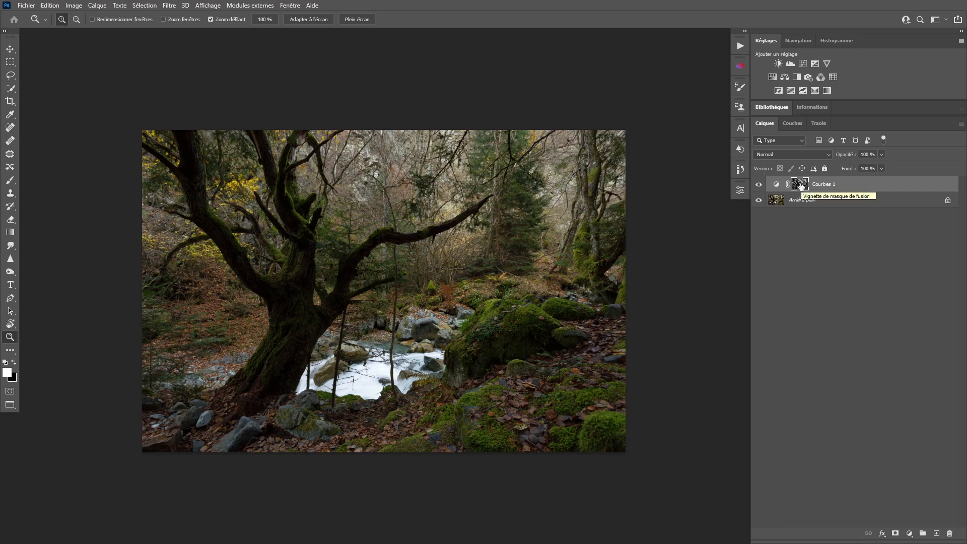
pyautogui.press('alt')
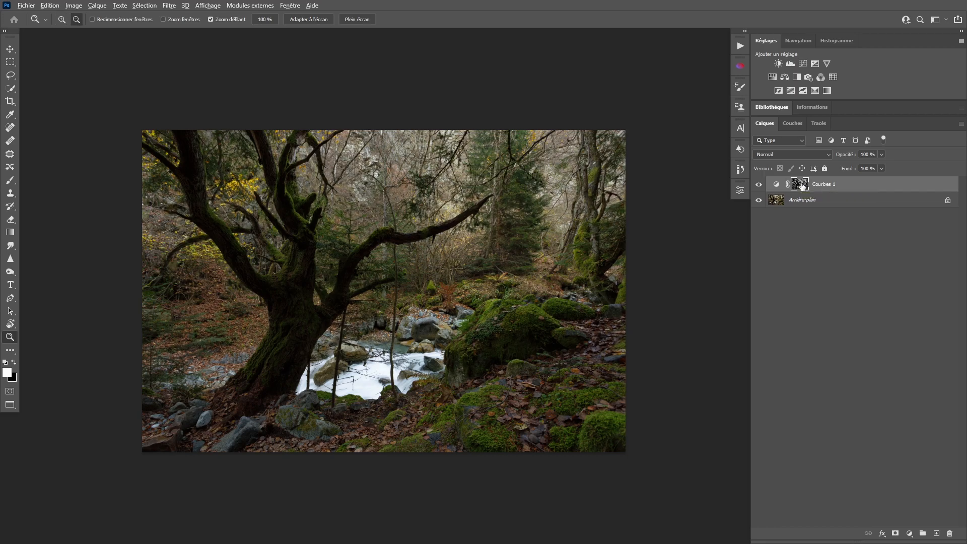
pyautogui.keyDown('alt'); pyautogui.click(800, 184); pyautogui.keyUp('alt')
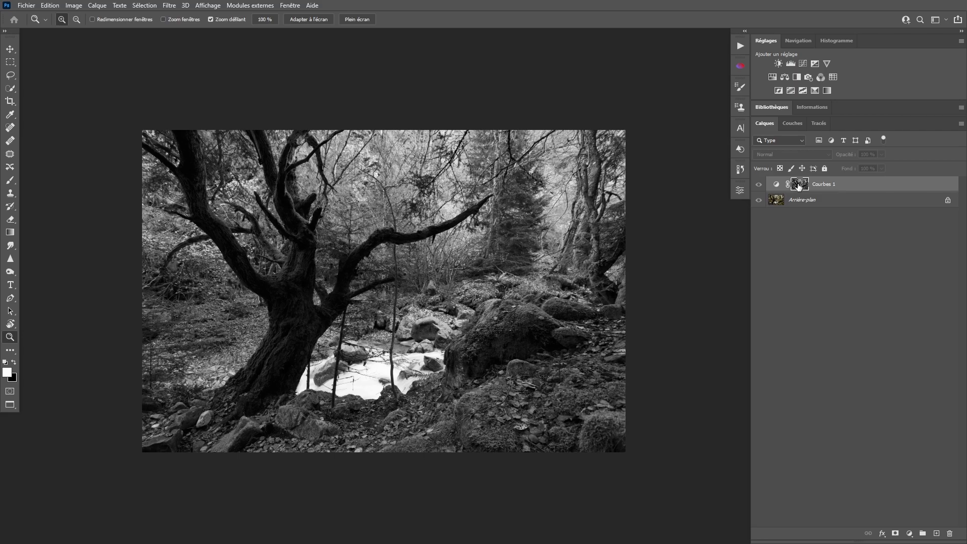
pyautogui.click(790, 64)
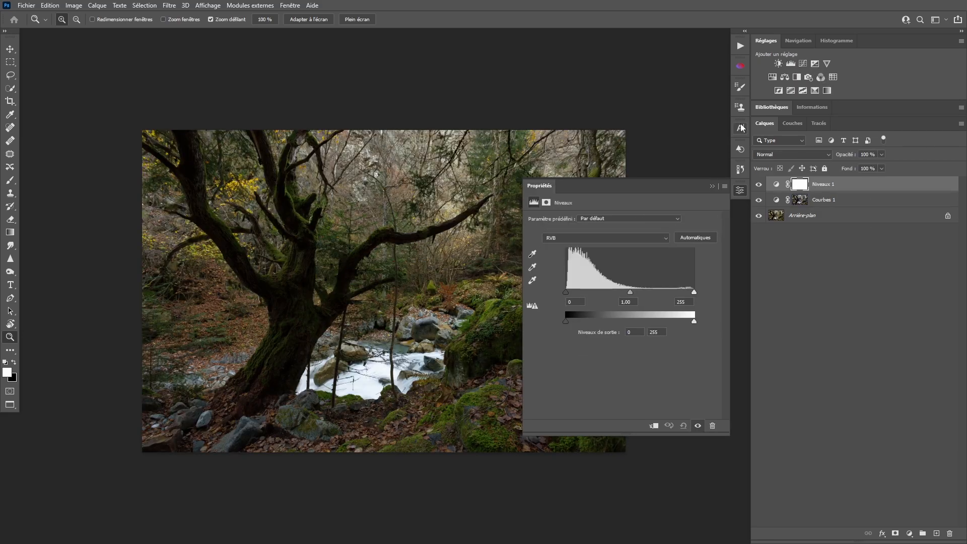
pyautogui.click(776, 184)
pyautogui.press('Delete')
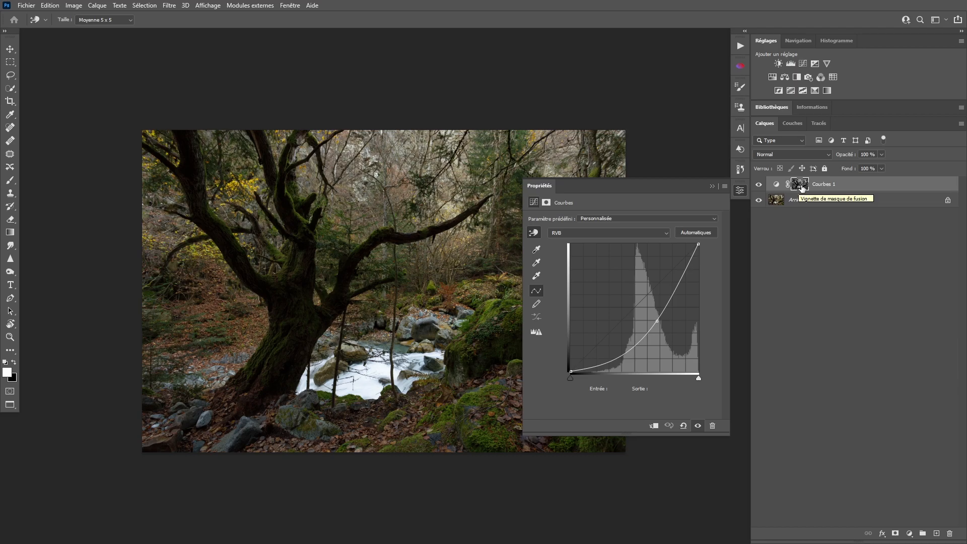
# Restrict the Courbes 1 mask to the brightest highlights with Levels, setting its midtone input to 0.42, and return to the image view
pyautogui.keyDown('alt'); pyautogui.click(798, 187); pyautogui.keyUp('alt')
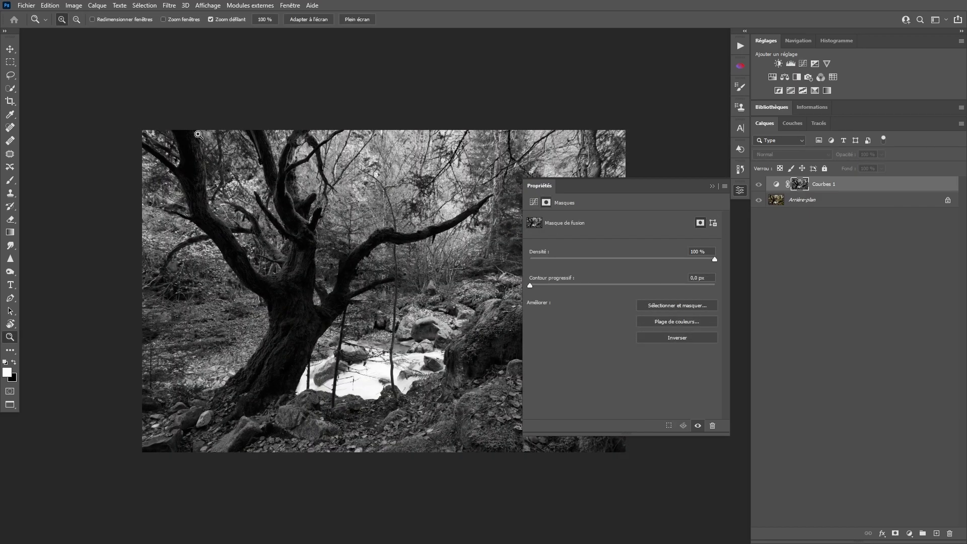
pyautogui.click(74, 6)
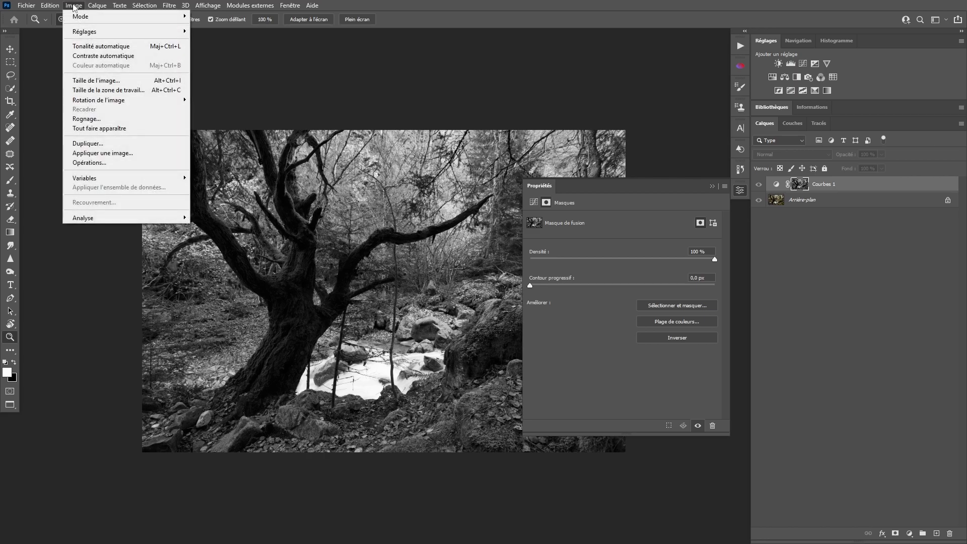
pyautogui.moveTo(103, 32)
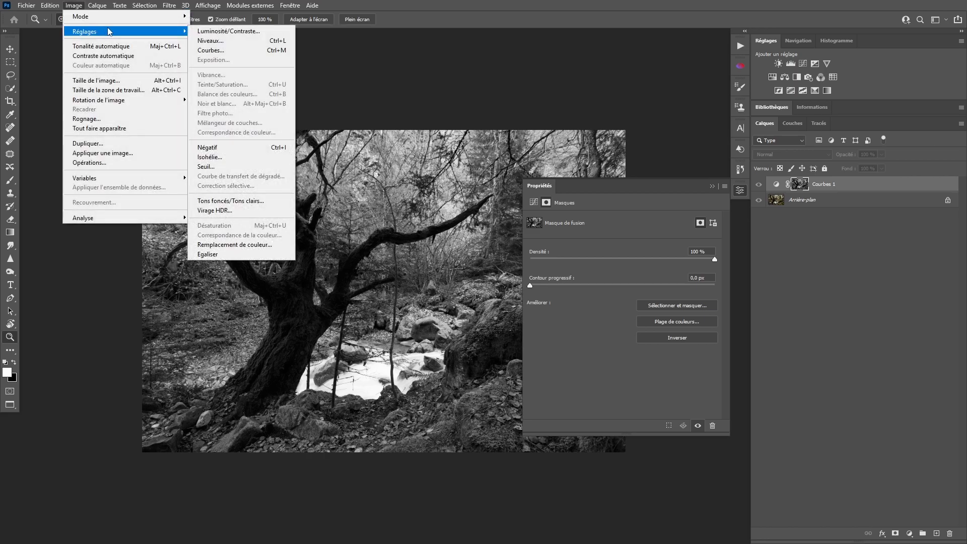
pyautogui.click(211, 41)
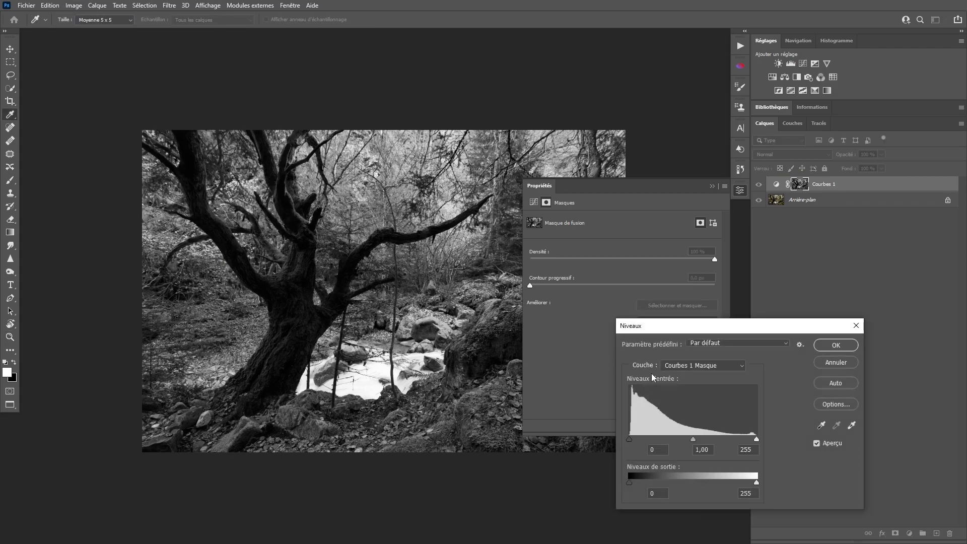
pyautogui.moveTo(734, 330); pyautogui.dragTo(710, 302)
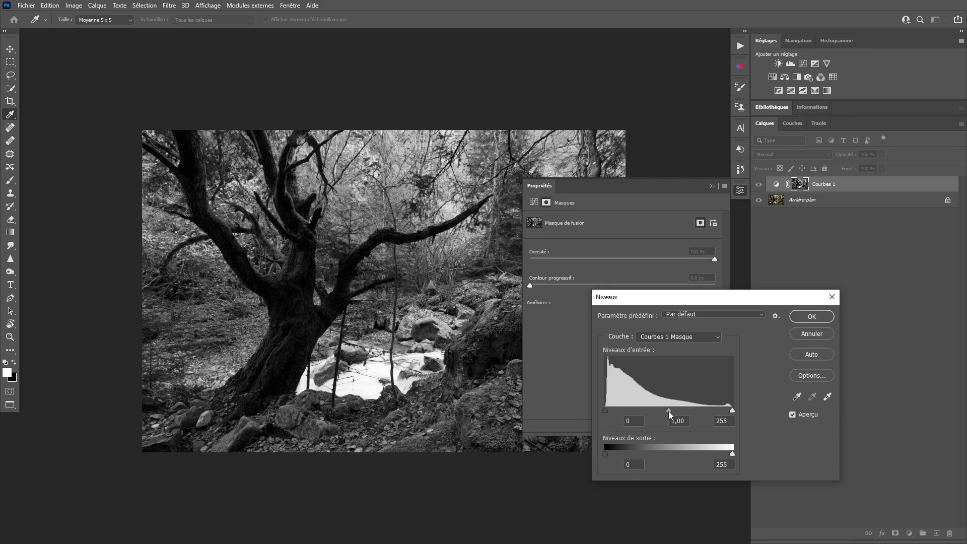
pyautogui.moveTo(670, 410)
pyautogui.mouseDown()
pyautogui.moveTo(696, 413)
pyautogui.moveTo(645, 412)
pyautogui.moveTo(694, 410)
pyautogui.moveTo(662, 409)
pyautogui.moveTo(693, 408)
pyautogui.moveTo(685, 406)
pyautogui.mouseUp()
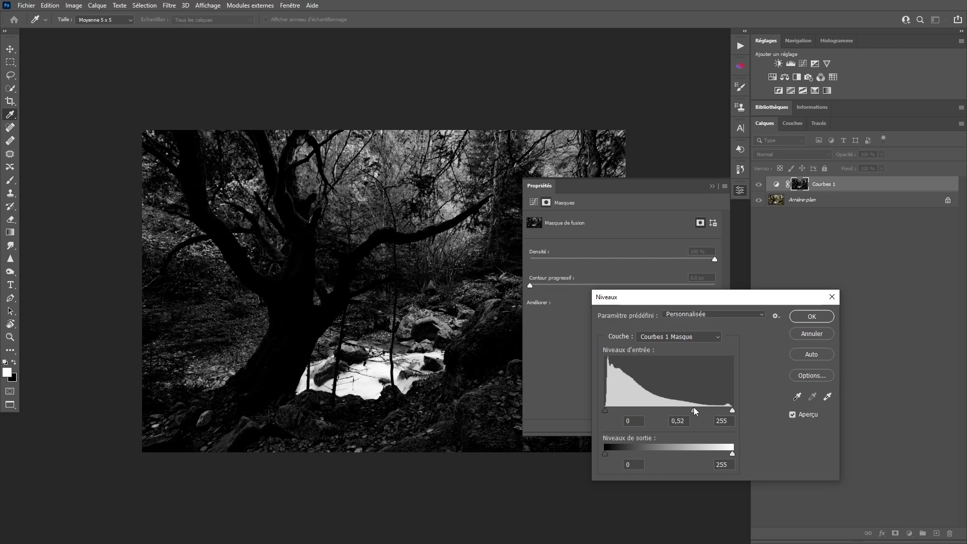
pyautogui.moveTo(697, 410); pyautogui.dragTo(700, 410)
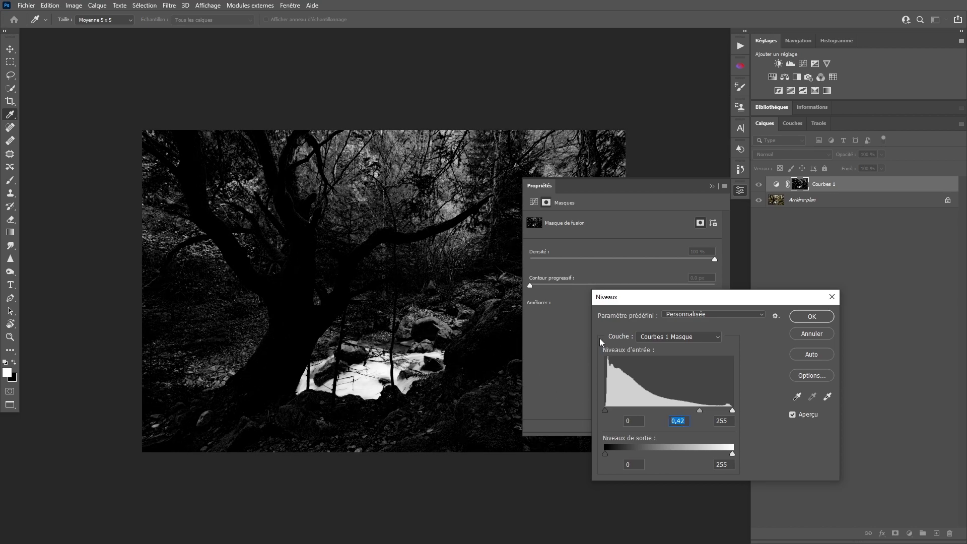
pyautogui.click(810, 316)
pyautogui.press('z')
pyautogui.click(777, 185)
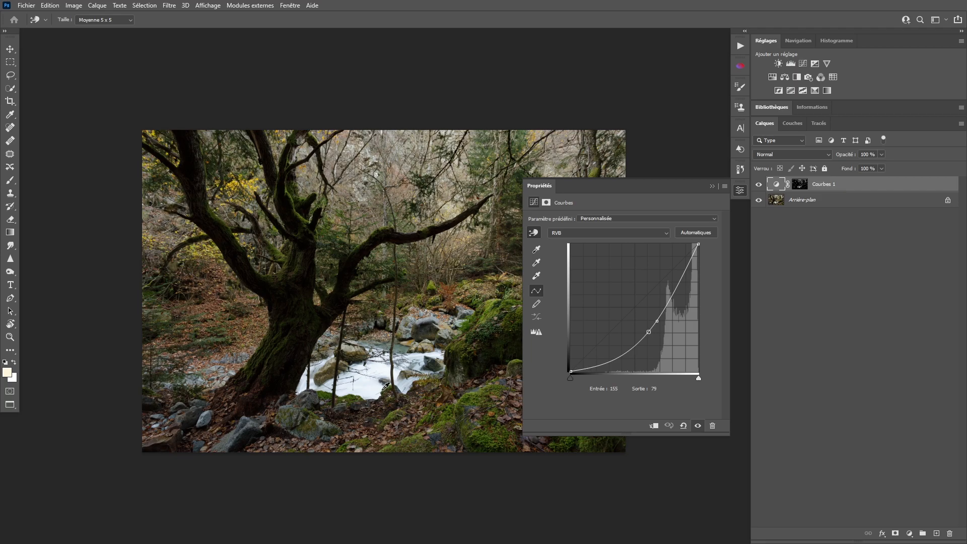
# Undo and redo the Levels change on the Courbes 1 mask to compare the image with each version of the mask
pyautogui.hotkey('ctrl', 'z')
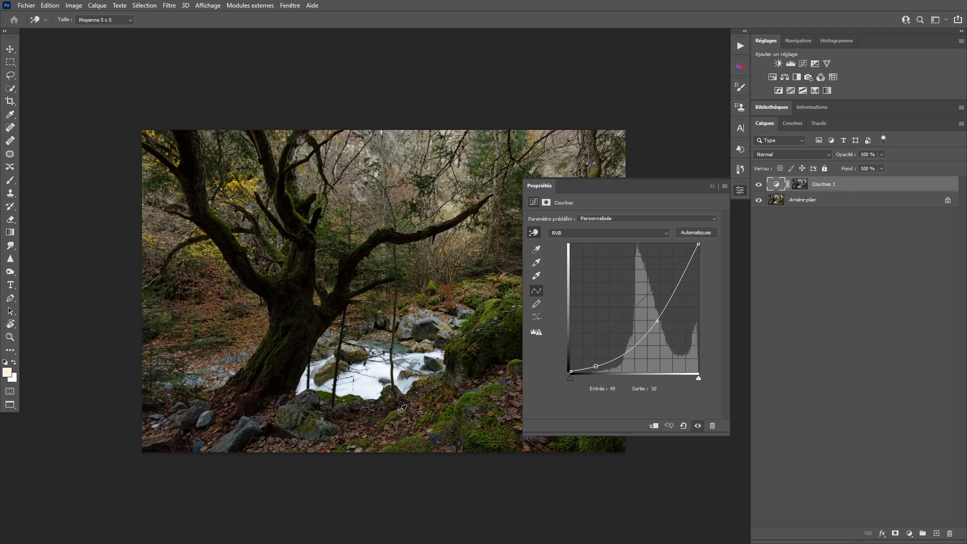
pyautogui.hotkey('ctrl', 'shift', 'z')
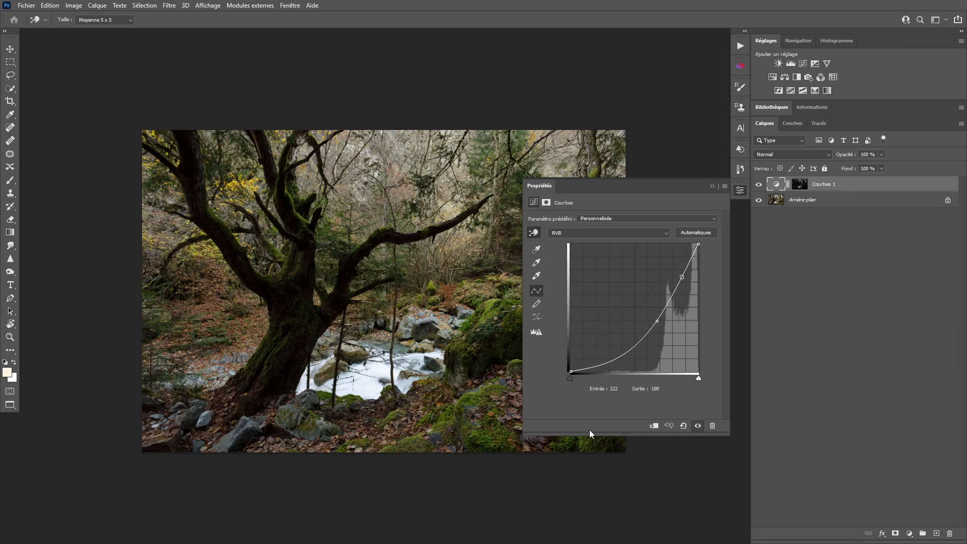
pyautogui.hotkey('ctrl', 'z')
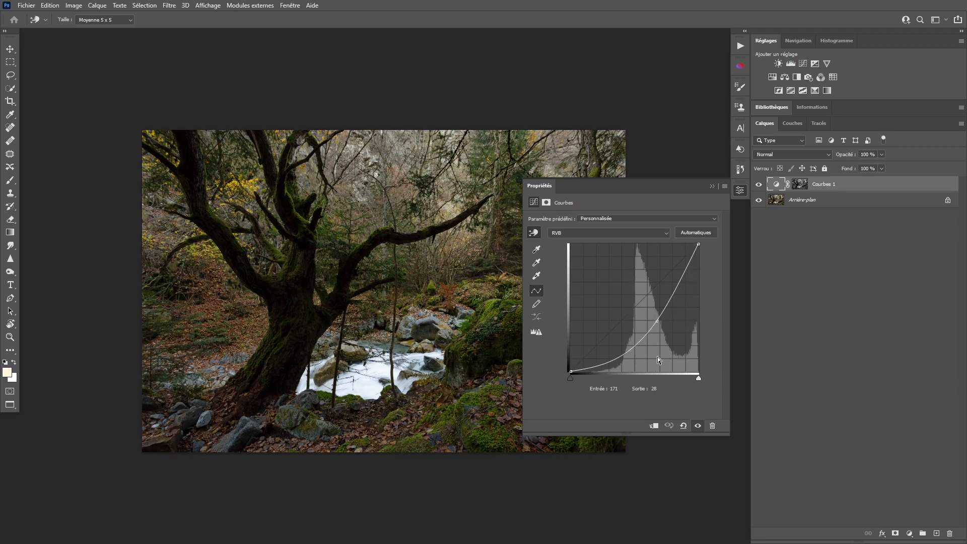
pyautogui.hotkey('ctrl', 'shift', 'z')
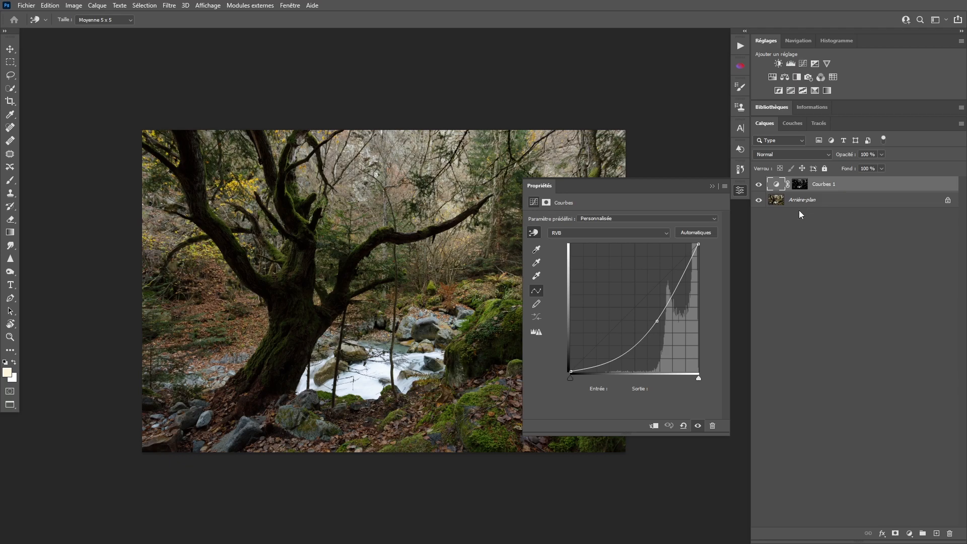
# Compare the image with the Courbes 1 layer hidden and shown, and review its curve
pyautogui.click(739, 190)
pyautogui.click(757, 185)
pyautogui.click(757, 184)
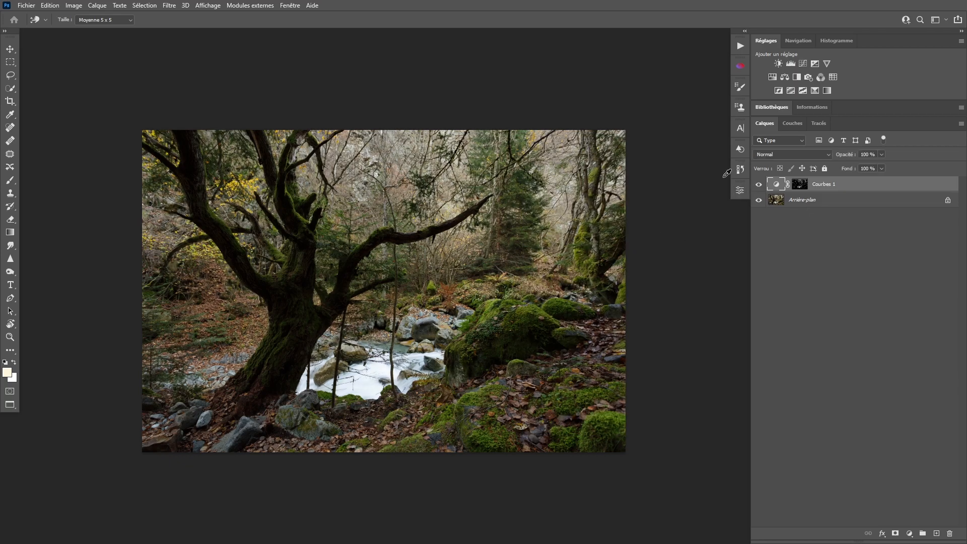
pyautogui.hotkey('ctrl', ',')
pyautogui.hotkey('ctrl', ',')
pyautogui.hotkey('ctrl', ',')
pyautogui.hotkey('ctrl', ',')
pyautogui.press('z')
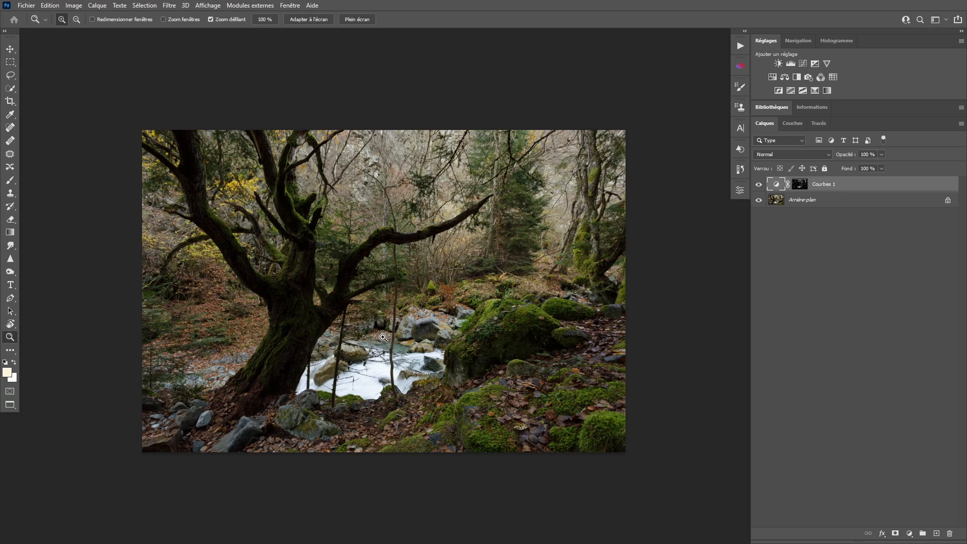
pyautogui.doubleClick(776, 184)
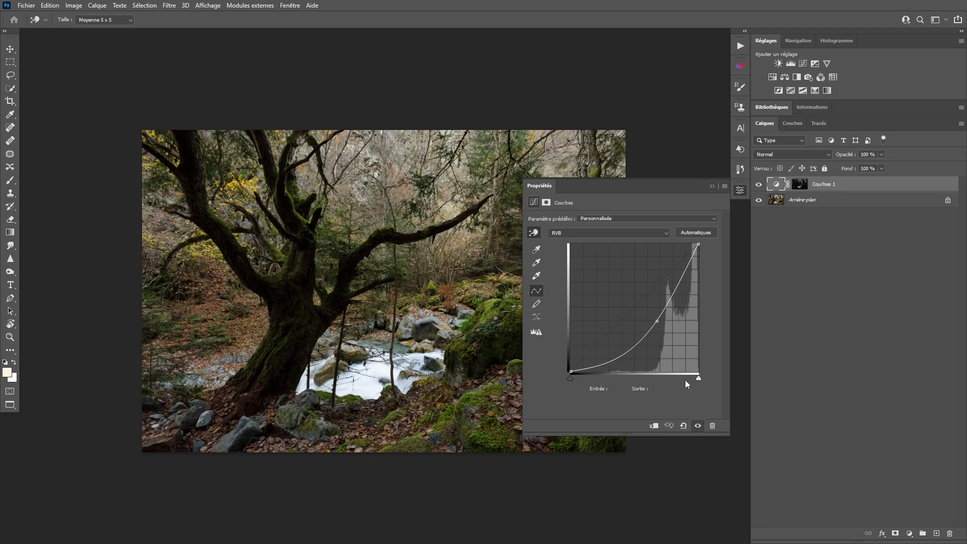
pyautogui.click(739, 192)
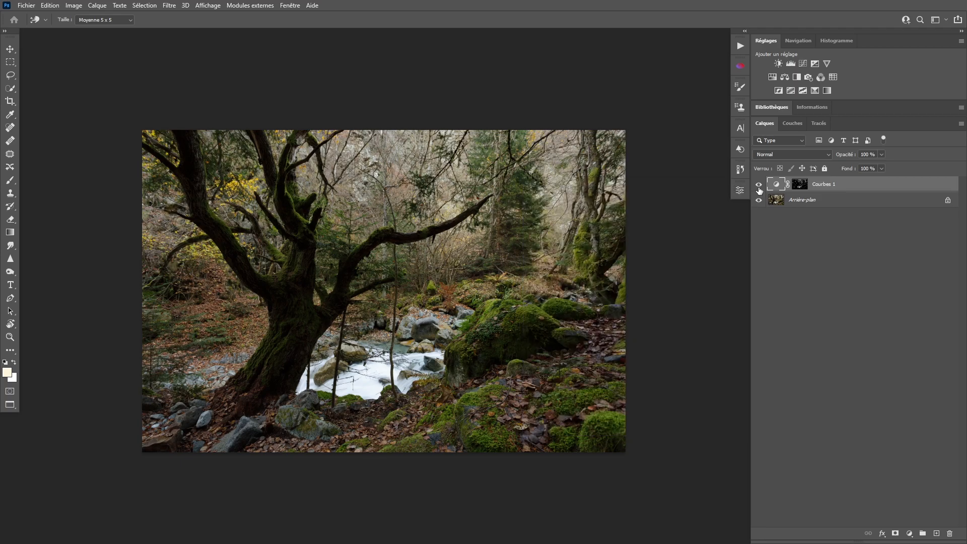
# Hide Courbes 1 and darken the highlights with a new unmasked Curves layer, lowering the curve around input 176 to output 146
pyautogui.click(758, 184)
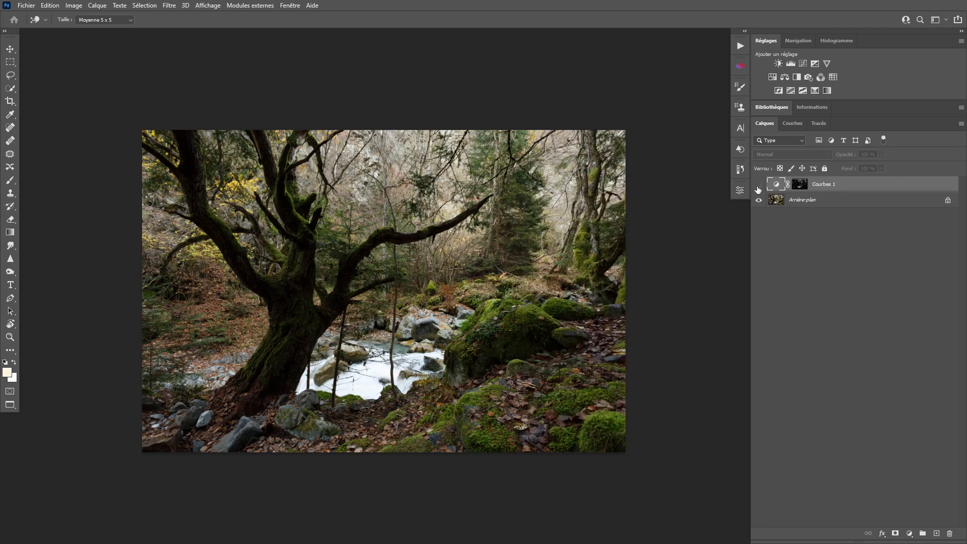
pyautogui.click(803, 64)
pyautogui.moveTo(690, 275)
pyautogui.mouseDown()
pyautogui.moveTo(658, 280)
pyautogui.moveTo(677, 282)
pyautogui.mouseUp()
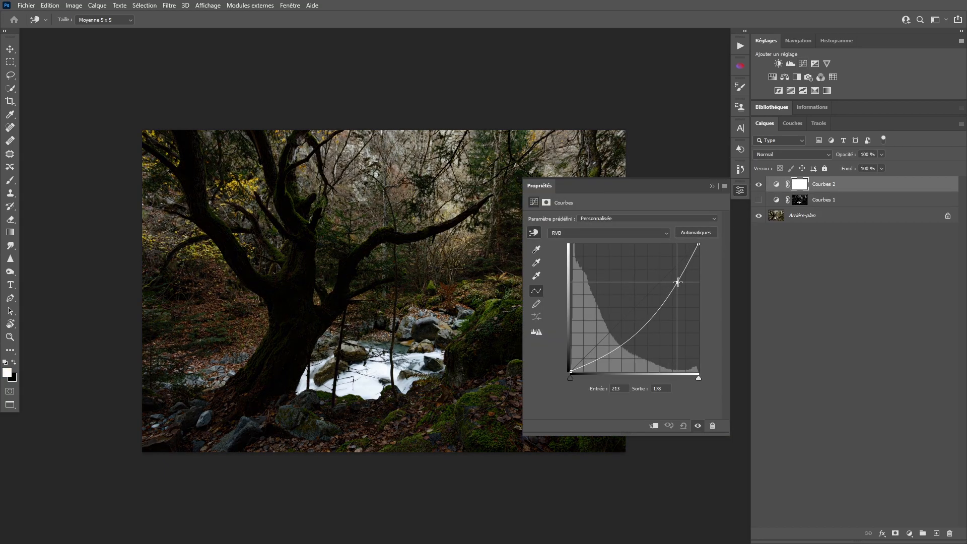
pyautogui.moveTo(623, 347); pyautogui.dragTo(690, 266)
pyautogui.moveTo(652, 303); pyautogui.dragTo(660, 299)
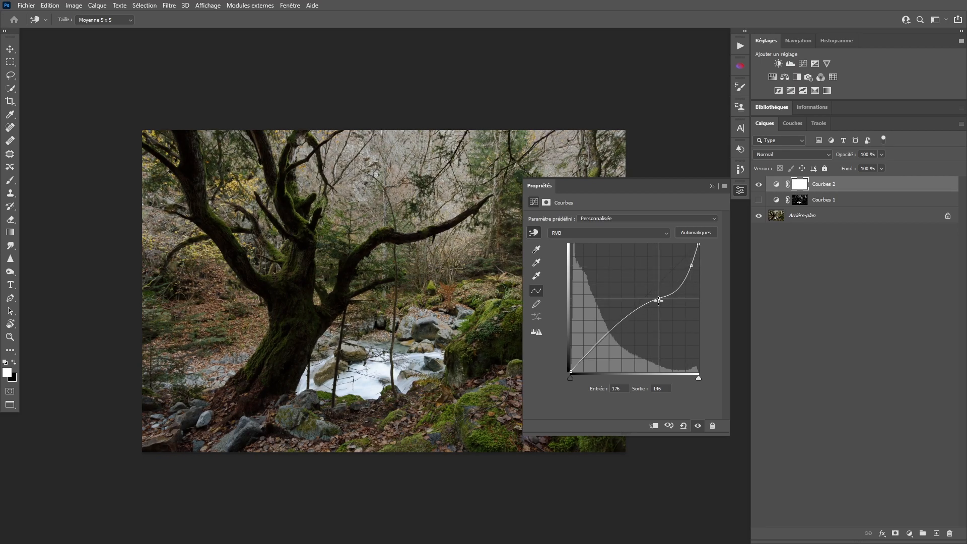
# Compare the image with the unmasked Courbes 2 layer hidden and shown
pyautogui.click(757, 185)
pyautogui.click(756, 185)
pyautogui.click(756, 185)
pyautogui.click(757, 185)
# Delete the Courbes 2 and Courbes 1 layers, leaving only the background
pyautogui.click(776, 184)
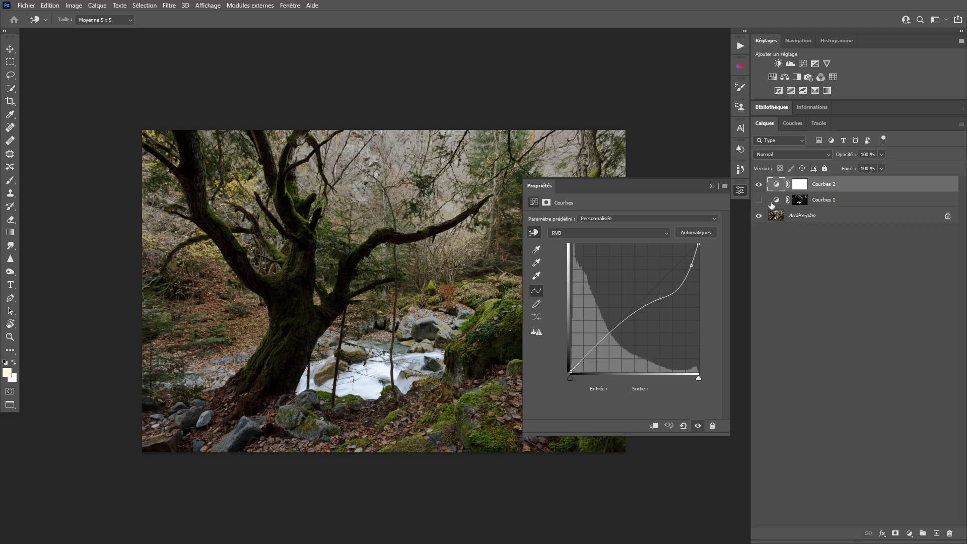
pyautogui.press('Delete')
pyautogui.press('z')
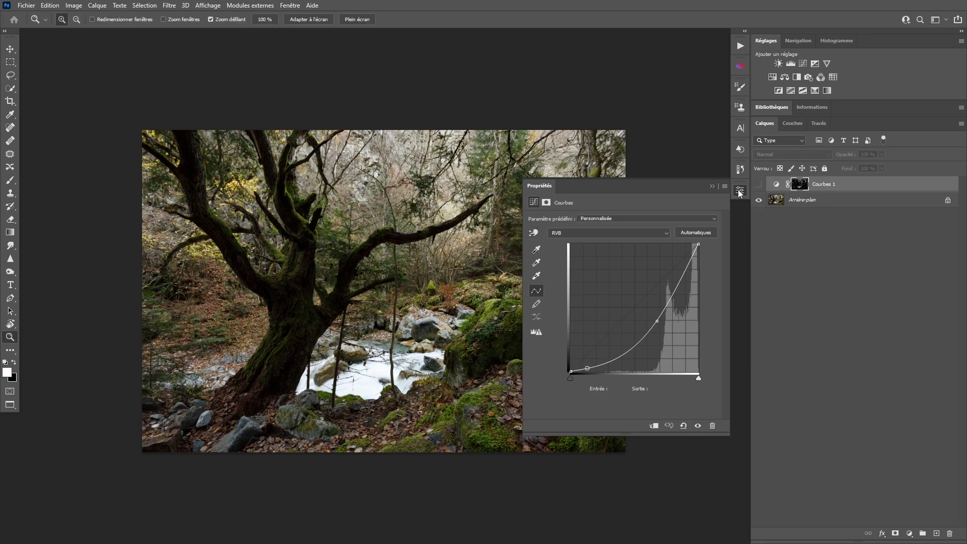
pyautogui.click(739, 192)
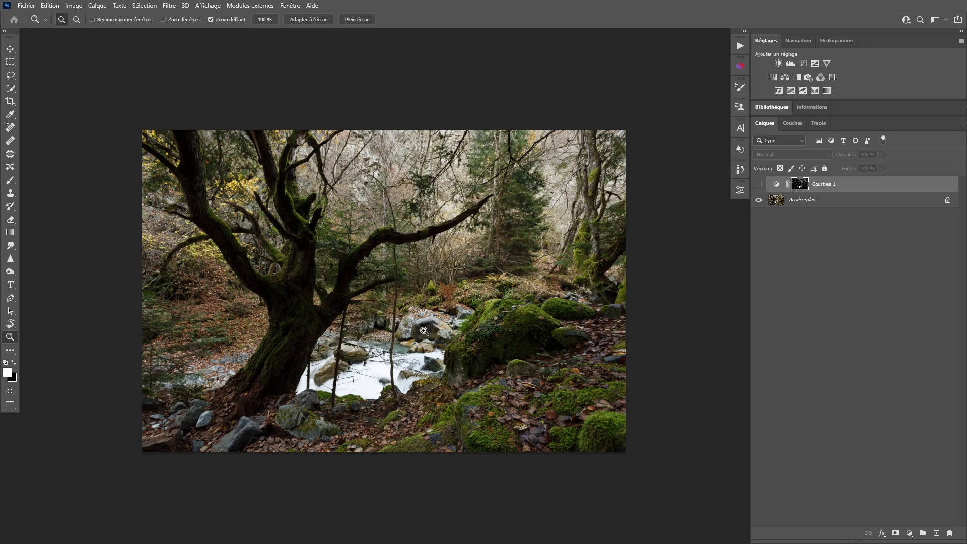
pyautogui.press('Delete')
# Load the RGB channel's luminosity as a selection and add a new Curves layer masked by it
pyautogui.click(790, 124)
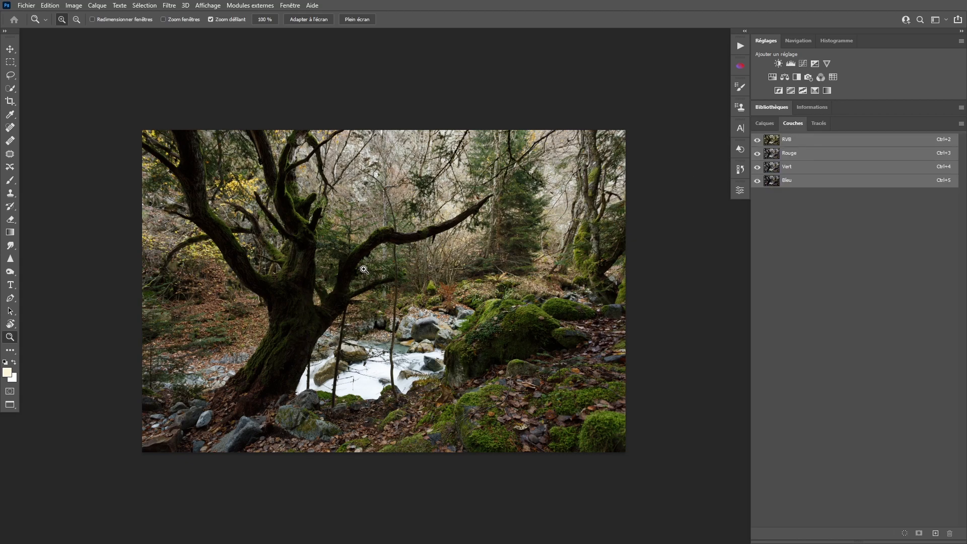
pyautogui.keyDown('ctrl'); pyautogui.click(773, 142); pyautogui.keyUp('ctrl')
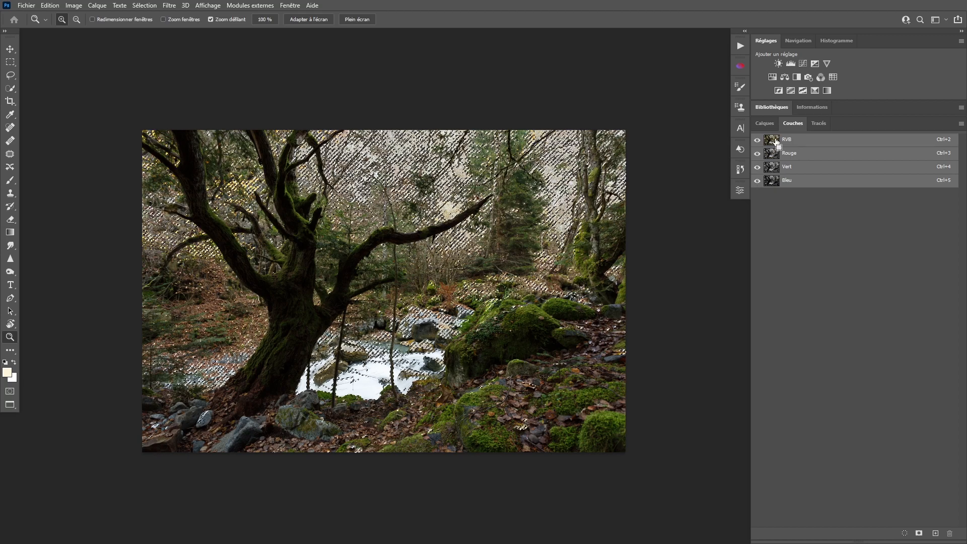
pyautogui.click(765, 124)
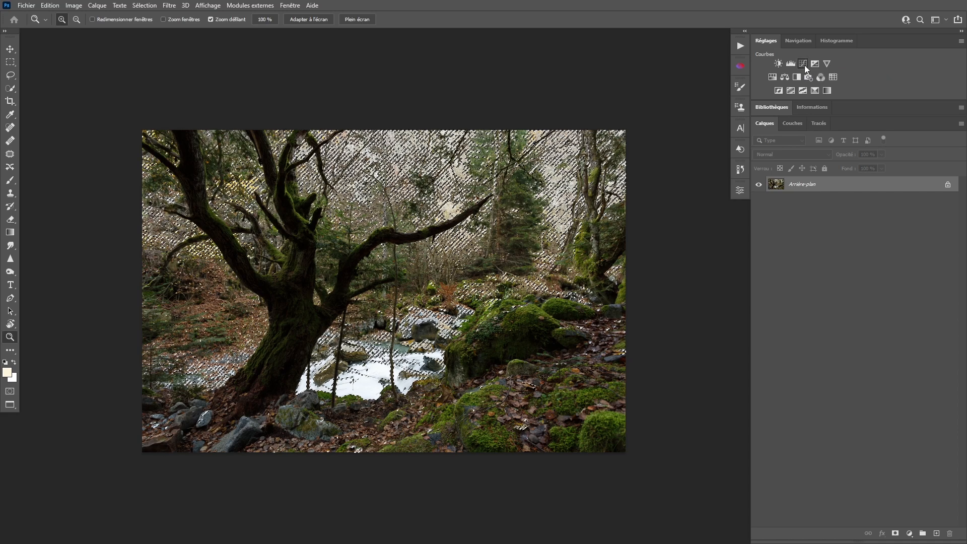
pyautogui.click(803, 64)
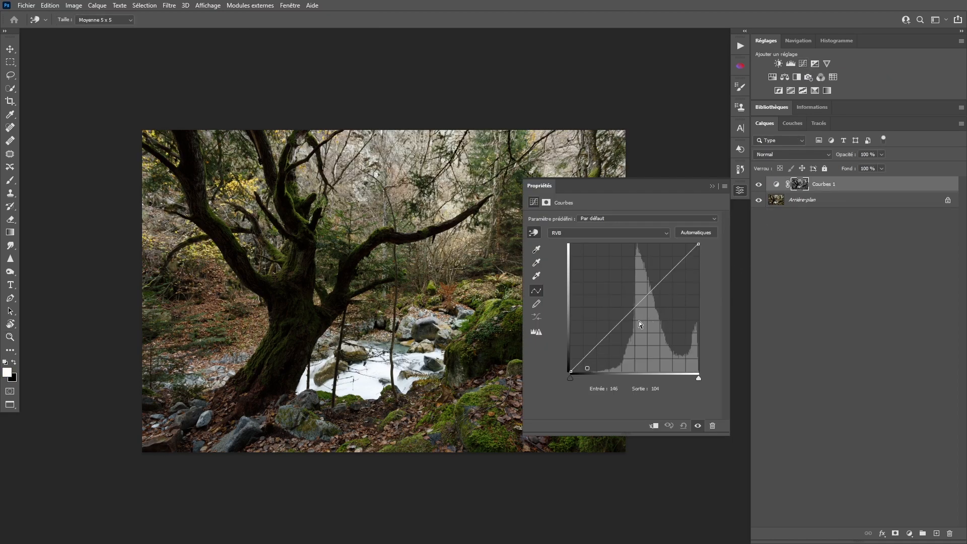
# Raise the curve at input 77 to output 139 and invert the layer's mask to brighten the shadows
pyautogui.moveTo(624, 311); pyautogui.dragTo(611, 304)
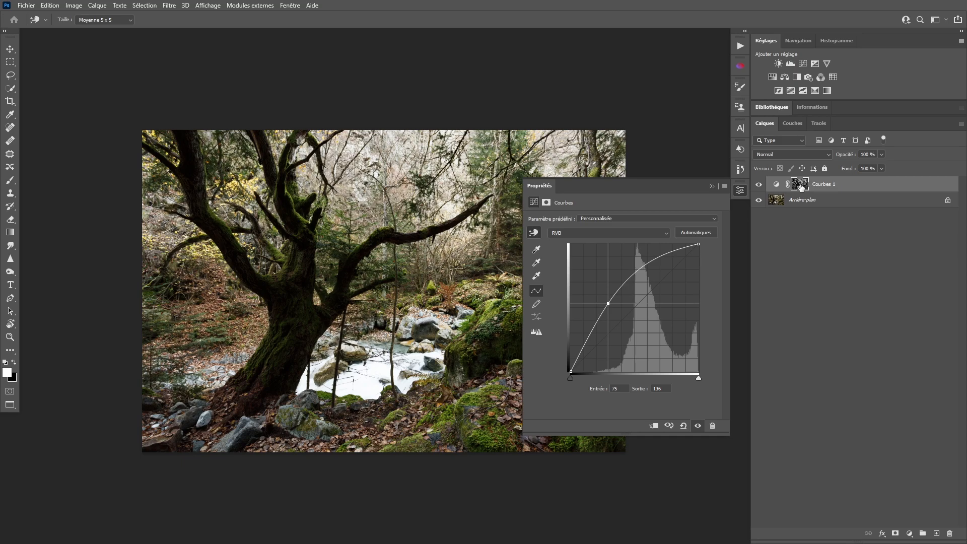
pyautogui.hotkey('ctrl', 'i')
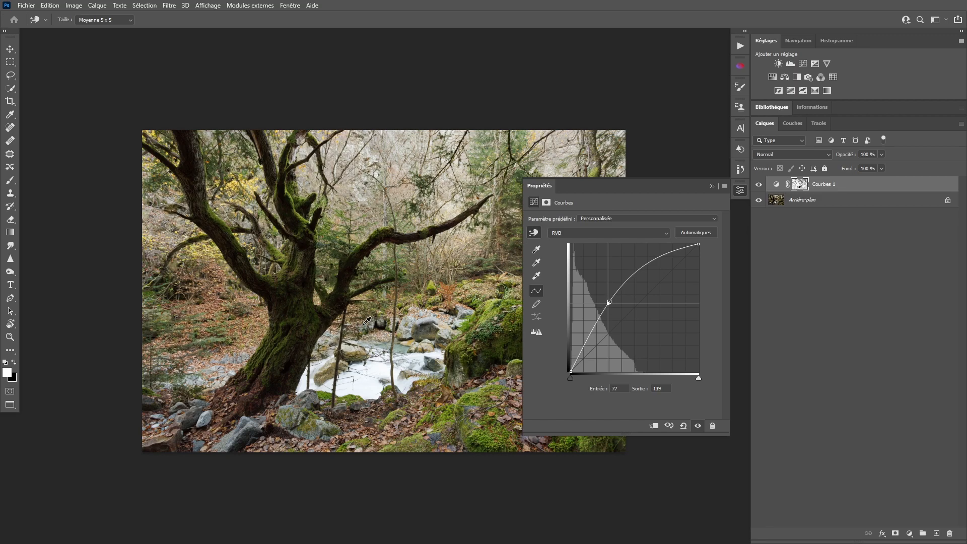
pyautogui.click(738, 191)
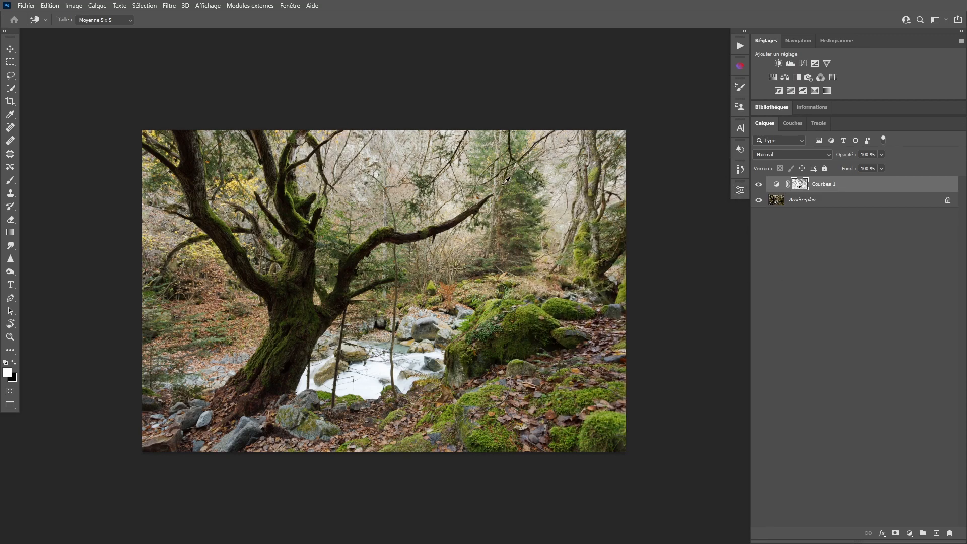
# Display the inverted Courbes 1 mask on its own to examine its shadow coverage, and return to the image
pyautogui.keyDown('alt'); pyautogui.click(798, 185); pyautogui.keyUp('alt')
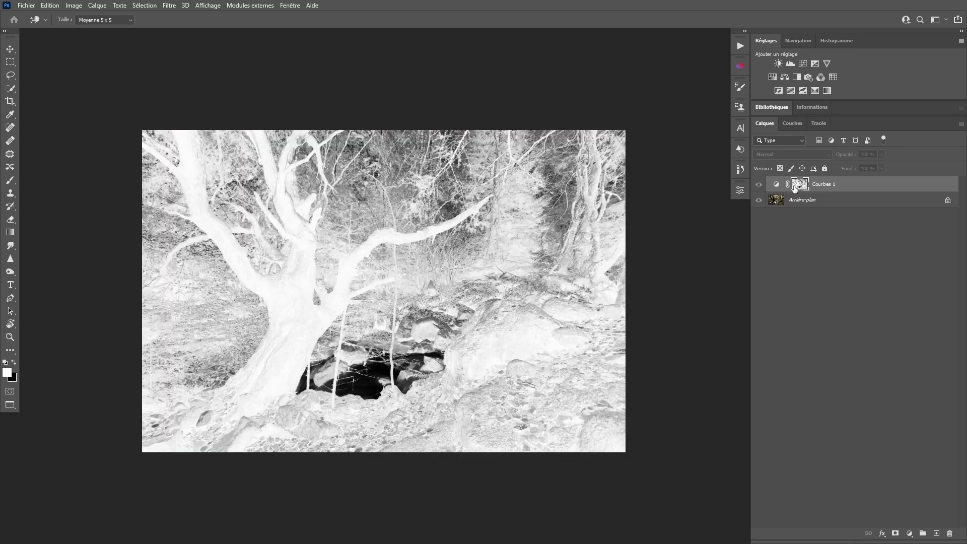
pyautogui.click(778, 184)
pyautogui.press('z')
# Restrict the Courbes 1 mask to the deeper shadows with Levels by shifting its midtone input slider towards the white point
pyautogui.click(800, 185)
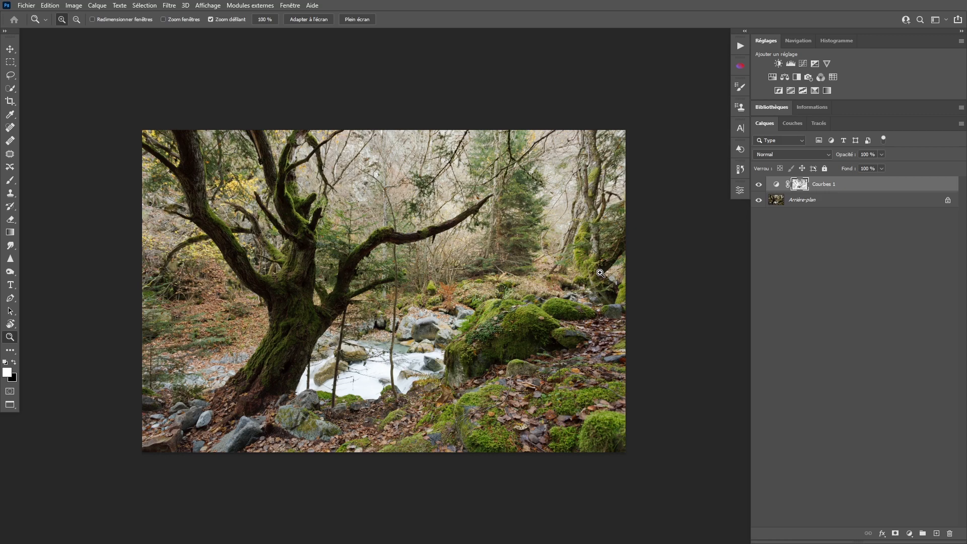
pyautogui.hotkey('ctrl', 'l')
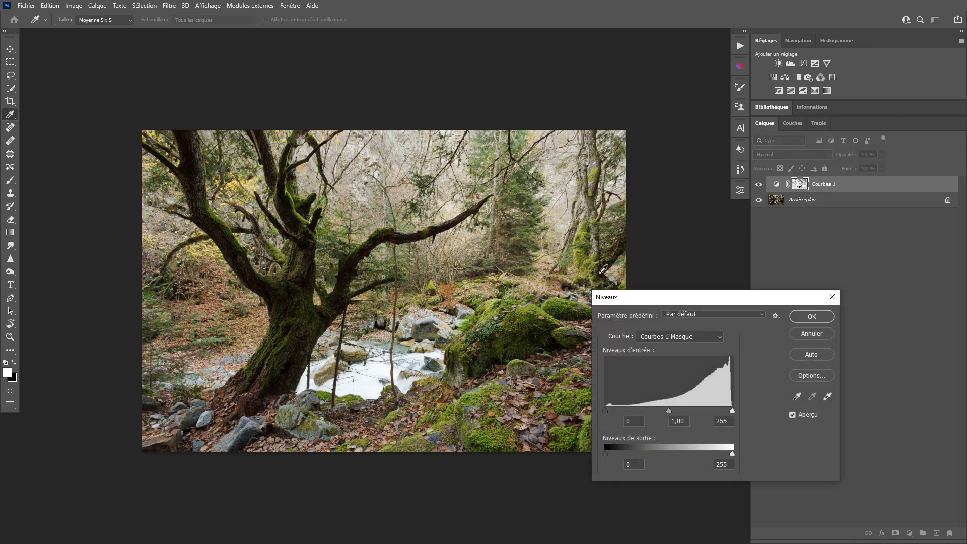
pyautogui.moveTo(669, 409); pyautogui.dragTo(709, 413)
pyautogui.click(809, 317)
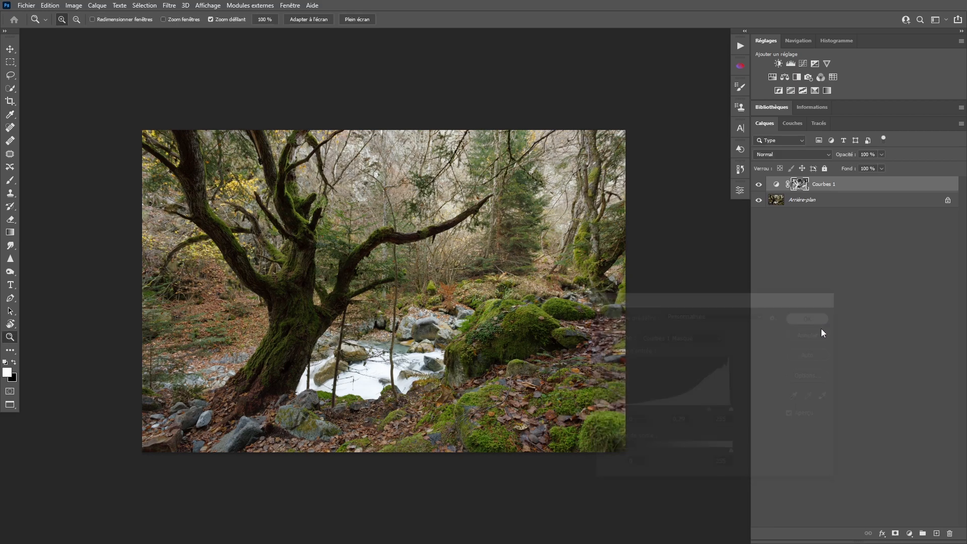
# Compare the image with Courbes 1 hidden and shown, and display its mask on its own to examine the refined coverage
pyautogui.click(759, 184)
pyautogui.click(759, 184)
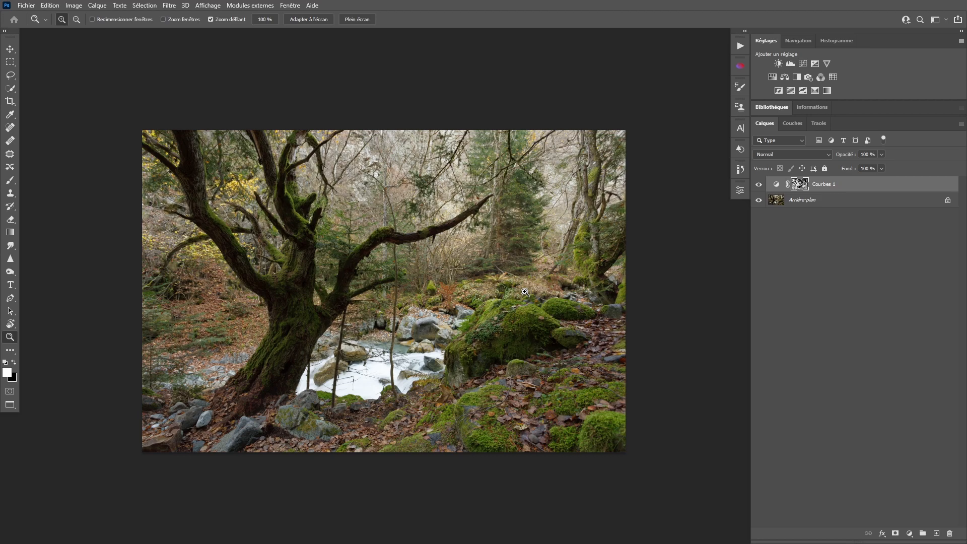
pyautogui.keyDown('alt'); pyautogui.click(800, 184); pyautogui.keyUp('alt')
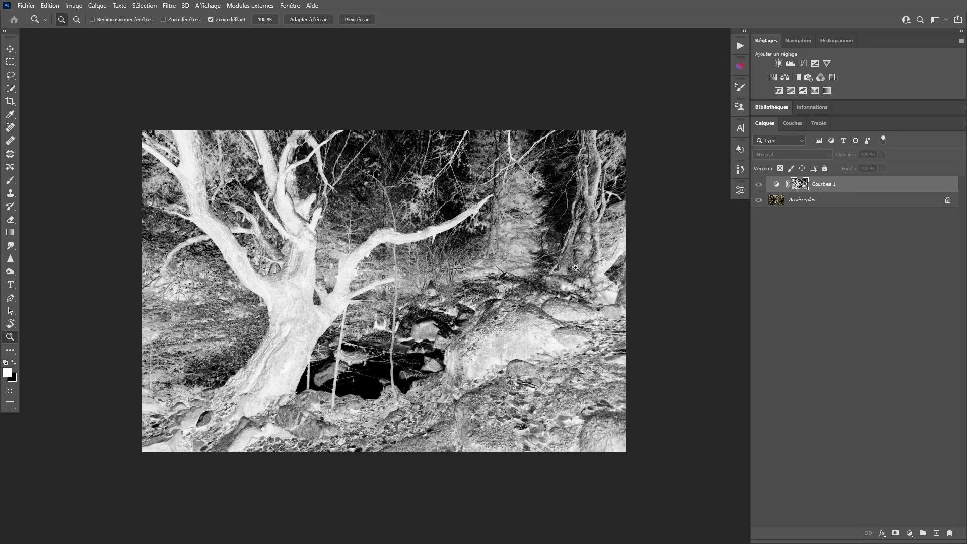
# Add an unmasked Curves layer above Courbes 1, hide Courbes 1, and delete both Curves layers
pyautogui.moveTo(499, 271); pyautogui.dragTo(509, 277)
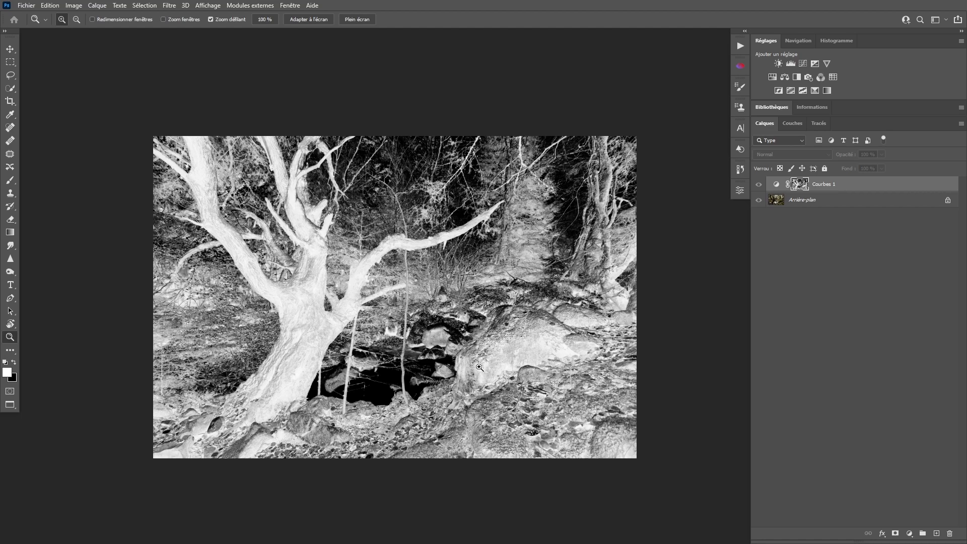
pyautogui.click(803, 63)
pyautogui.click(759, 200)
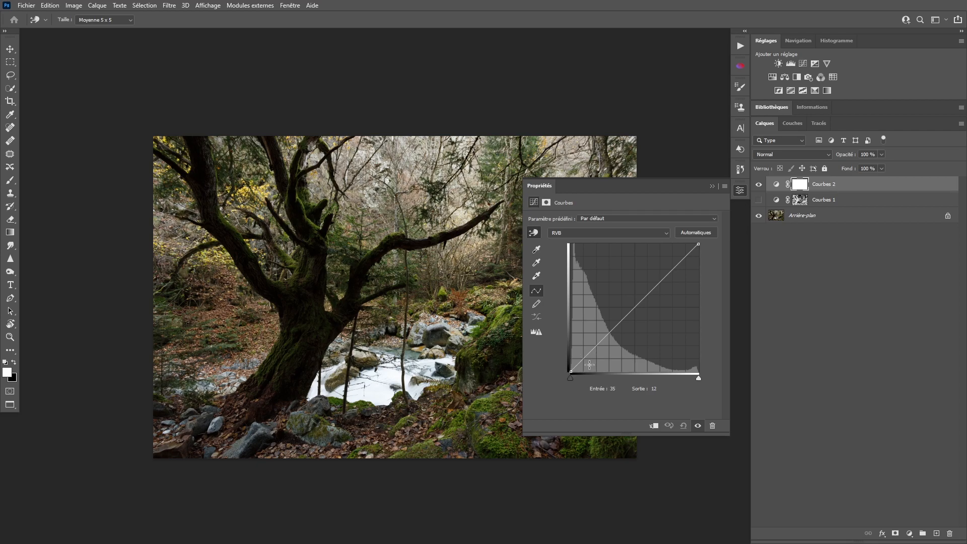
pyautogui.click(740, 190)
pyautogui.press('z')
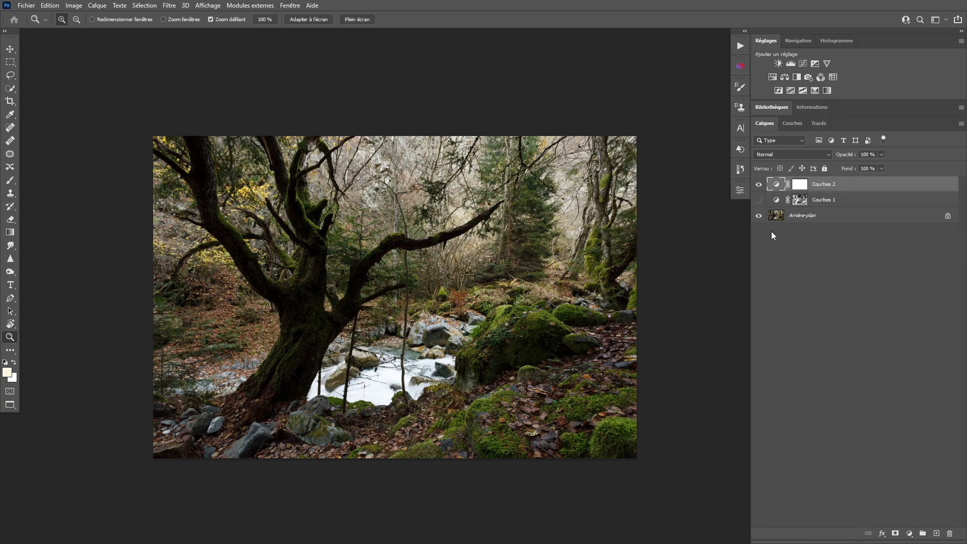
pyautogui.press('Delete')
pyautogui.press('Delete')
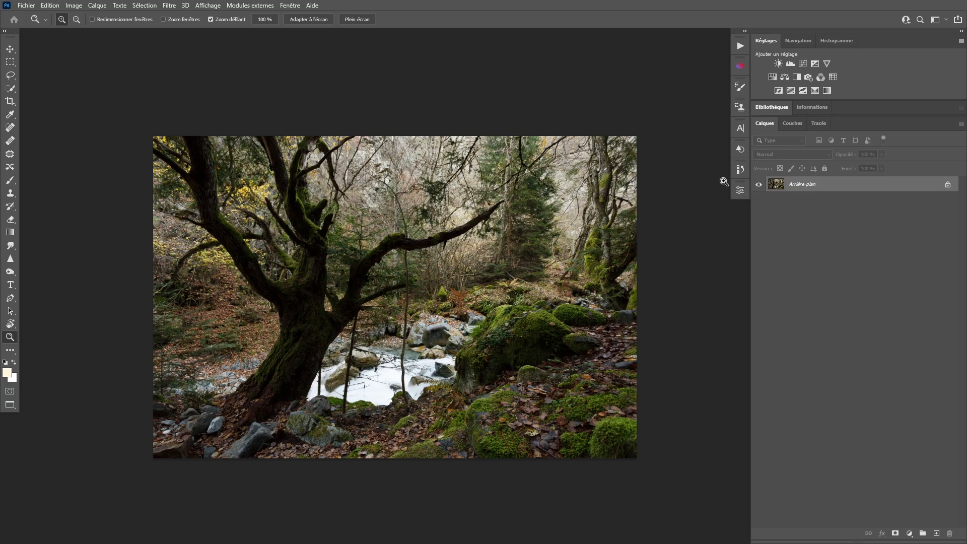
# Load the RVB channel's luminosity as a selection and add a Curves layer masked by it
pyautogui.click(789, 127)
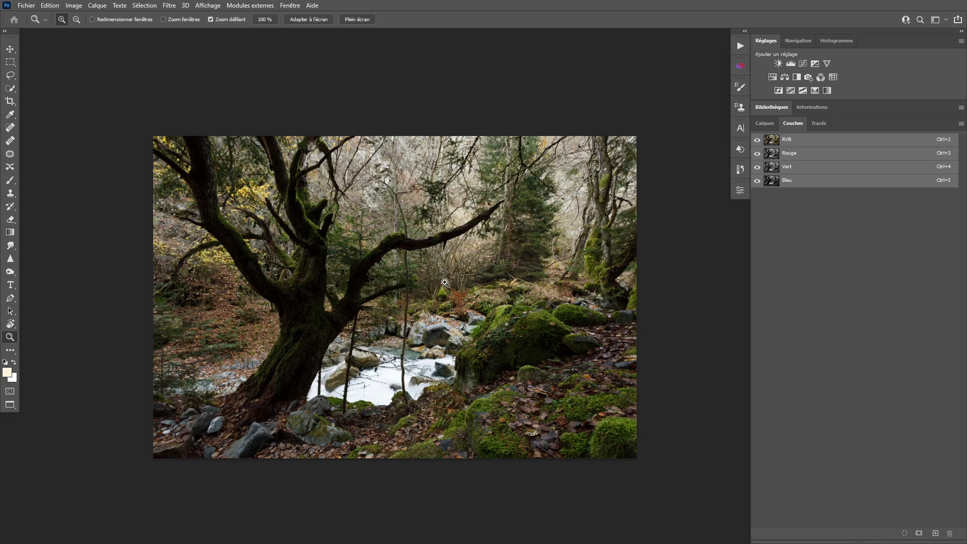
pyautogui.keyDown('ctrl'); pyautogui.click(772, 142); pyautogui.keyUp('ctrl')
pyautogui.click(764, 122)
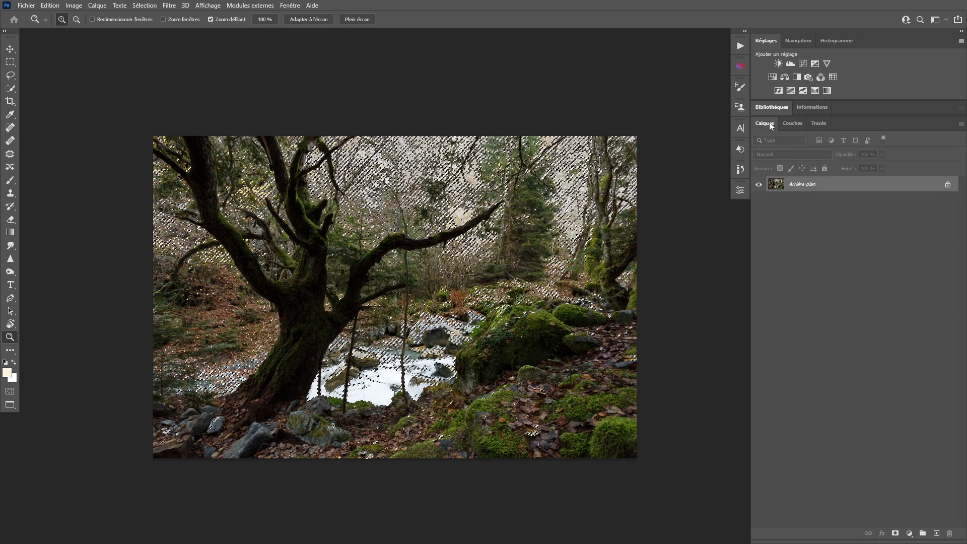
pyautogui.click(803, 63)
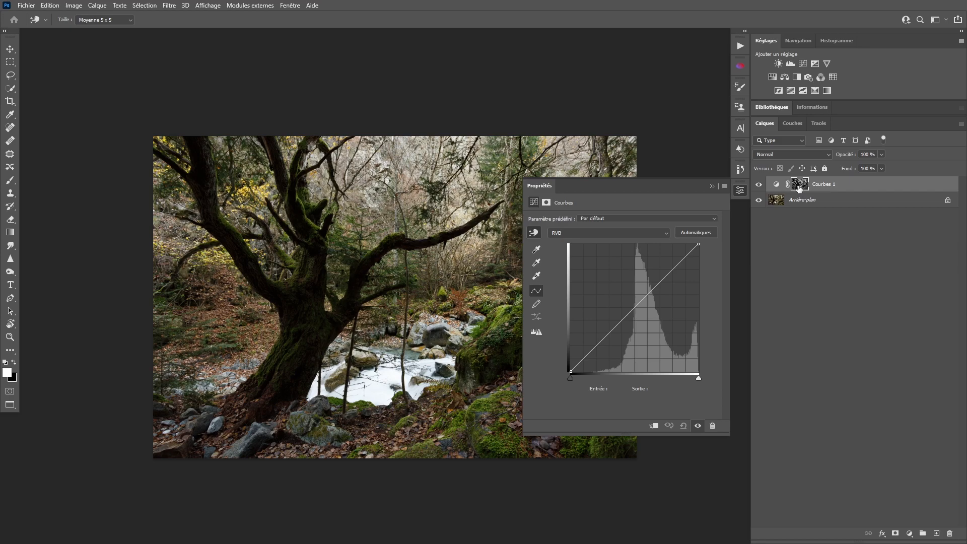
# Duplicate Courbes 1 with the copy's mask inverted for the shadows, and duplicate the resulting pair of Curves layers
pyautogui.hotkey('ctrl', 'j')
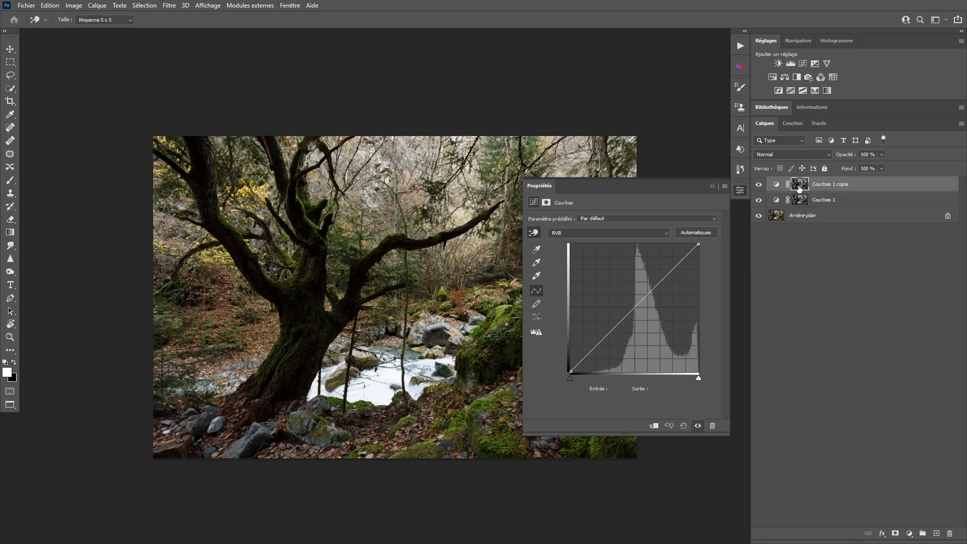
pyautogui.hotkey('ctrl', 'i')
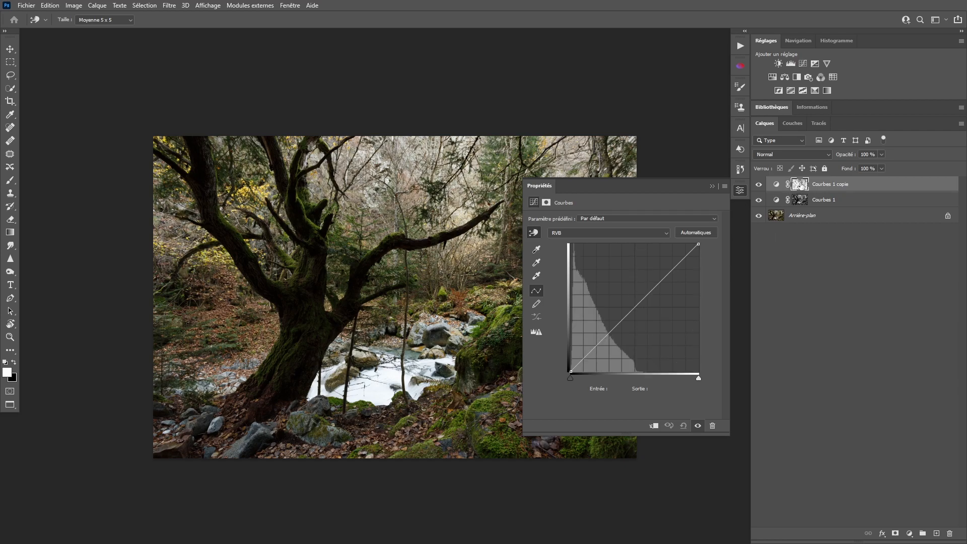
pyautogui.keyDown('ctrl'); pyautogui.click(775, 201); pyautogui.keyUp('ctrl')
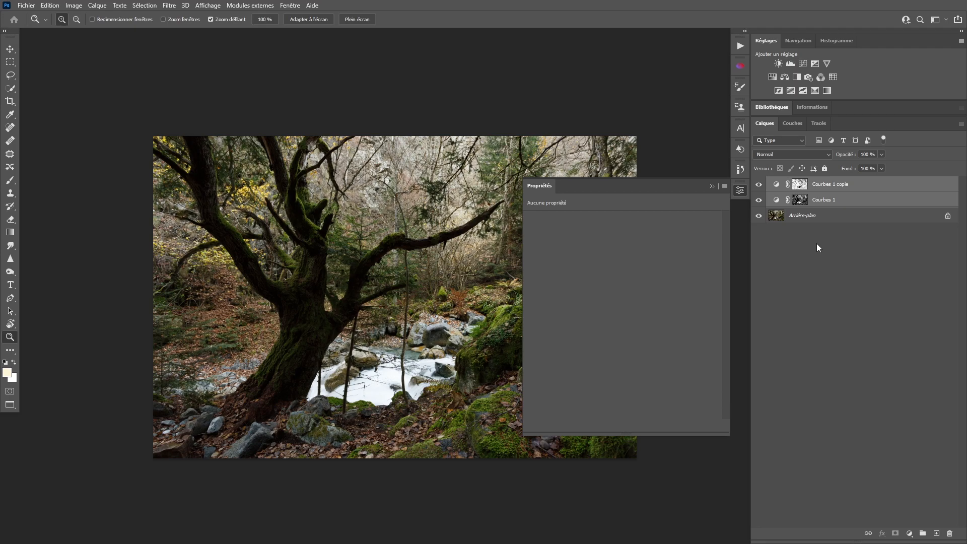
pyautogui.hotkey('ctrl', 'j')
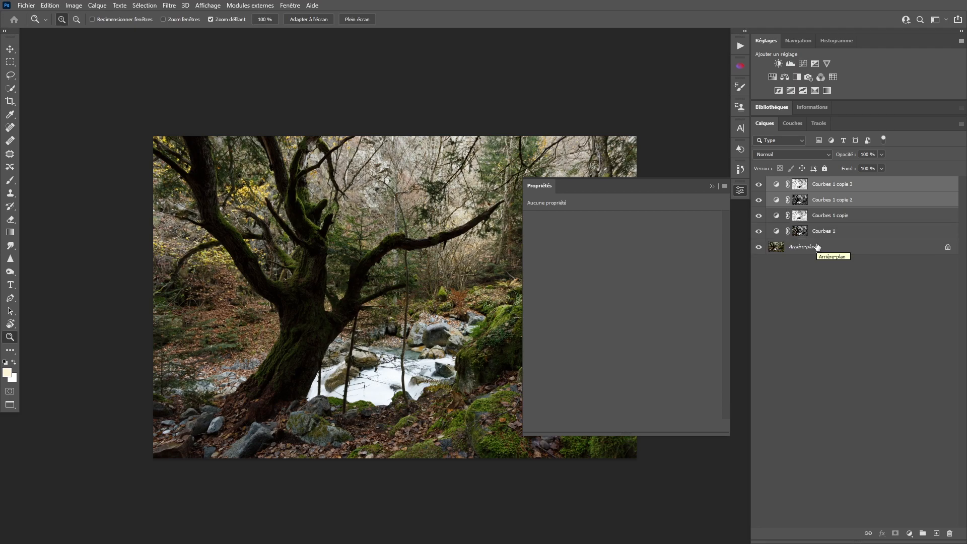
# Put Courbes 1 copie 2 in a group masked with Courbes 1 copie 3's shadow mask, and delete Courbes 1 copie 3
pyautogui.click(778, 200)
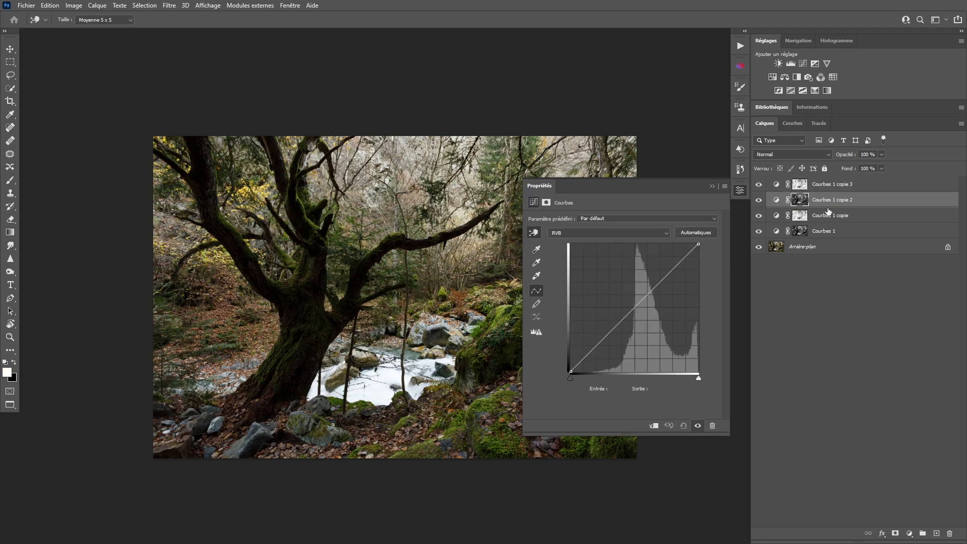
pyautogui.hotkey('ctrl', 'g')
pyautogui.press('z')
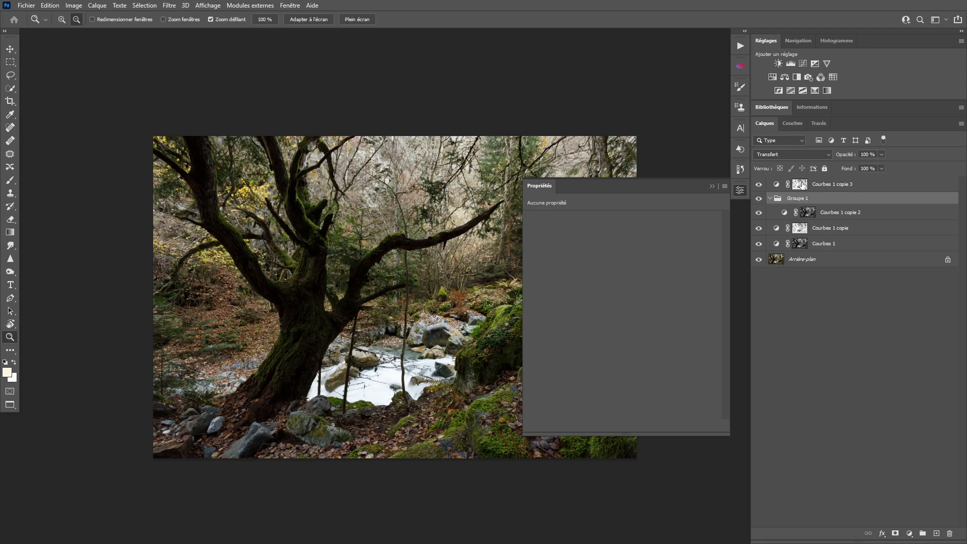
pyautogui.moveTo(801, 184); pyautogui.dragTo(789, 203)
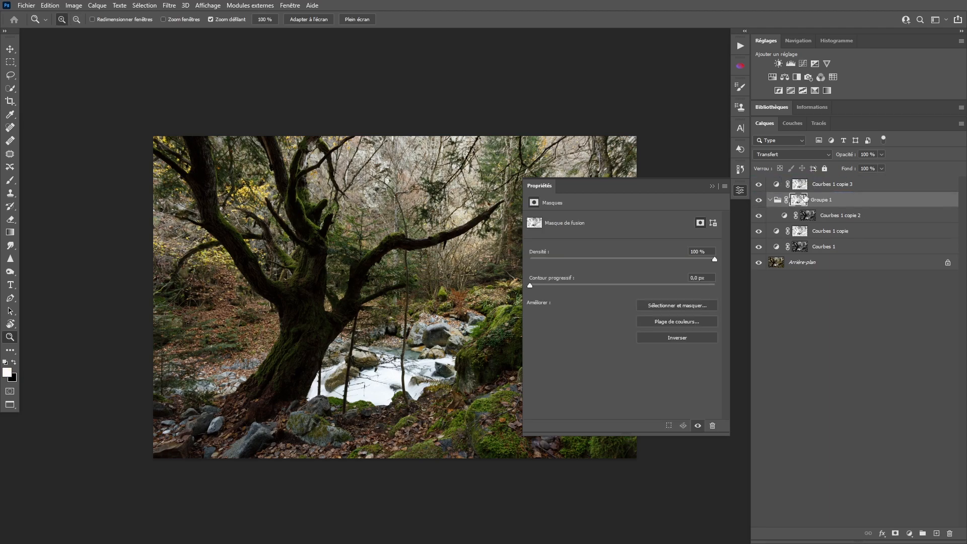
pyautogui.click(778, 186)
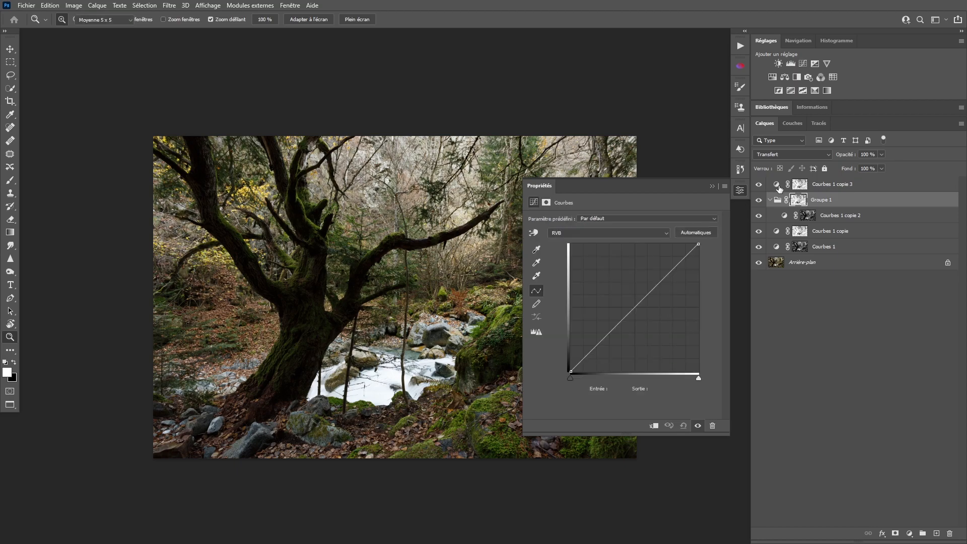
pyautogui.press('Delete')
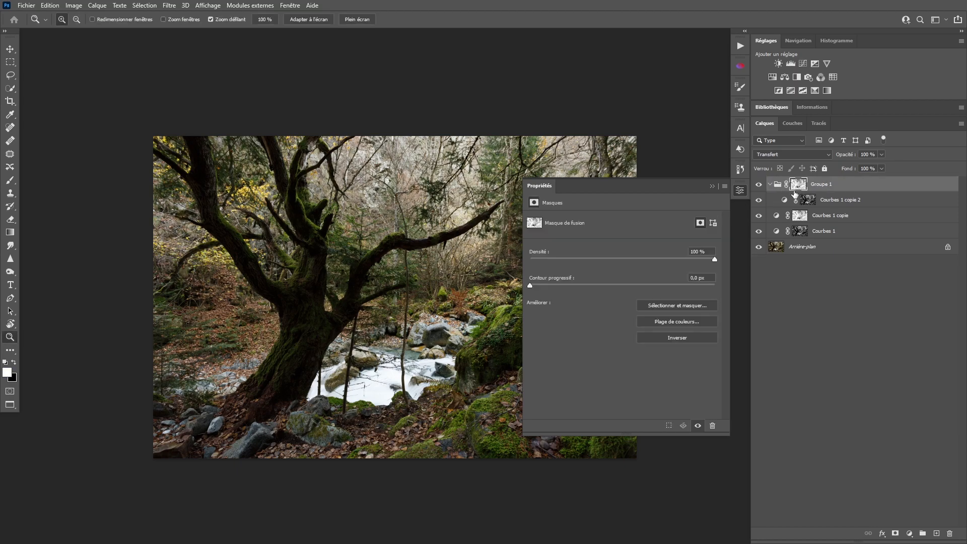
# Rename the group as Tons moyens, Courbes 1 copie as Tons foncés, and Courbes 1 as Tons clairs
pyautogui.doubleClick(828, 191)
pyautogui.write('Tons')
pyautogui.press('Return')
pyautogui.click(833, 216)
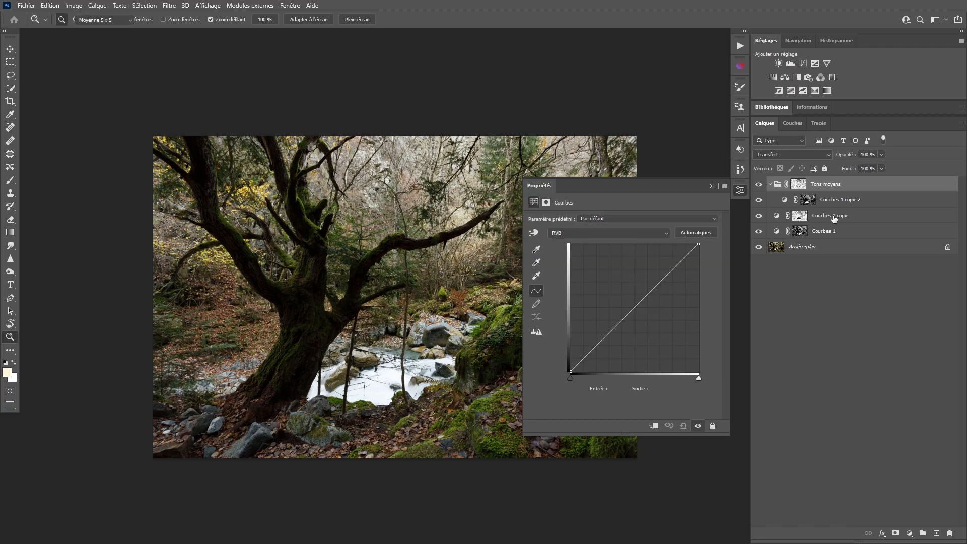
pyautogui.doubleClick(833, 217)
pyautogui.write('Tons')
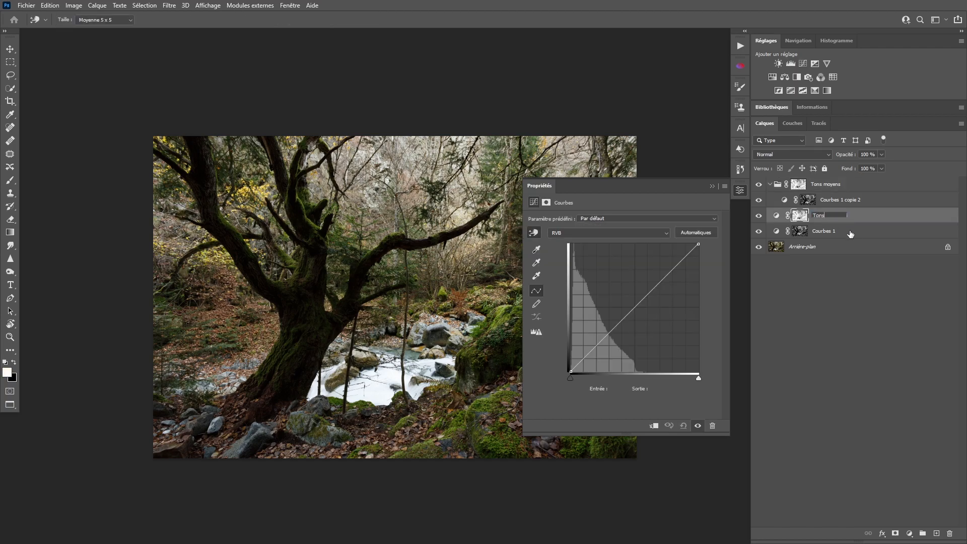
pyautogui.write(' foncés')
pyautogui.press('Return')
pyautogui.doubleClick(822, 231)
pyautogui.write('Tons clairs')
pyautogui.press('Return')
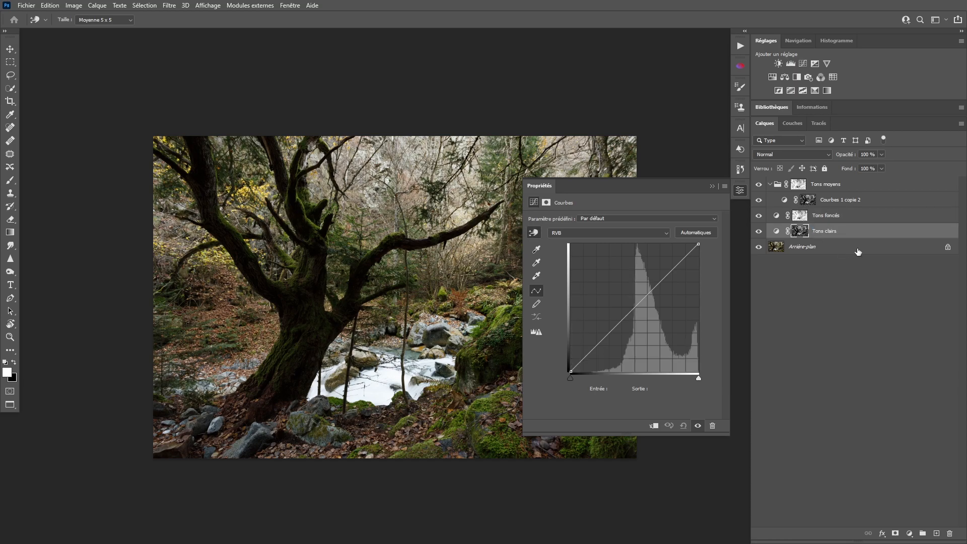
# Try to restrict the Tons clairs mask with Levels, using a midtone input of 0,79
pyautogui.click(738, 190)
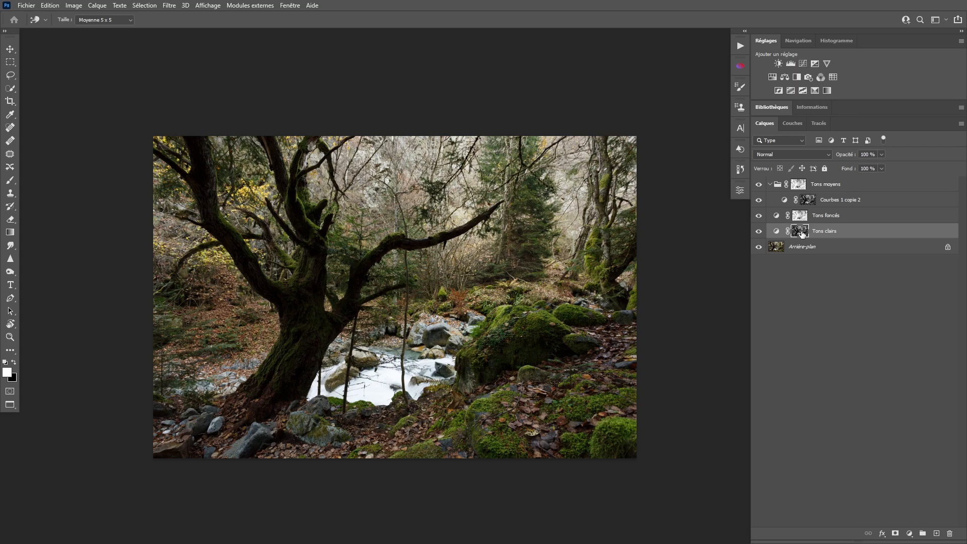
pyautogui.moveTo(802, 233); pyautogui.dragTo(805, 237)
pyautogui.hotkey('ctrl', 'l')
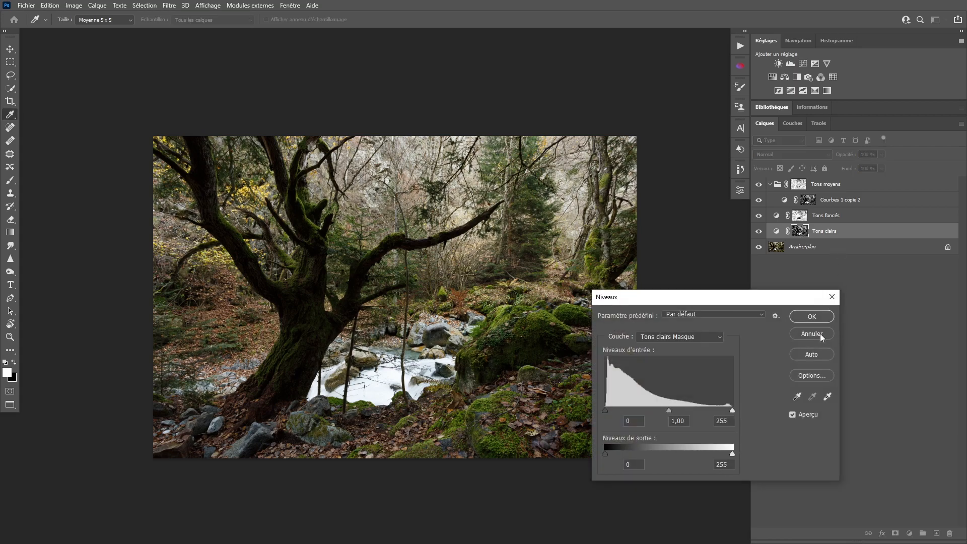
pyautogui.click(812, 333)
pyautogui.click(74, 5)
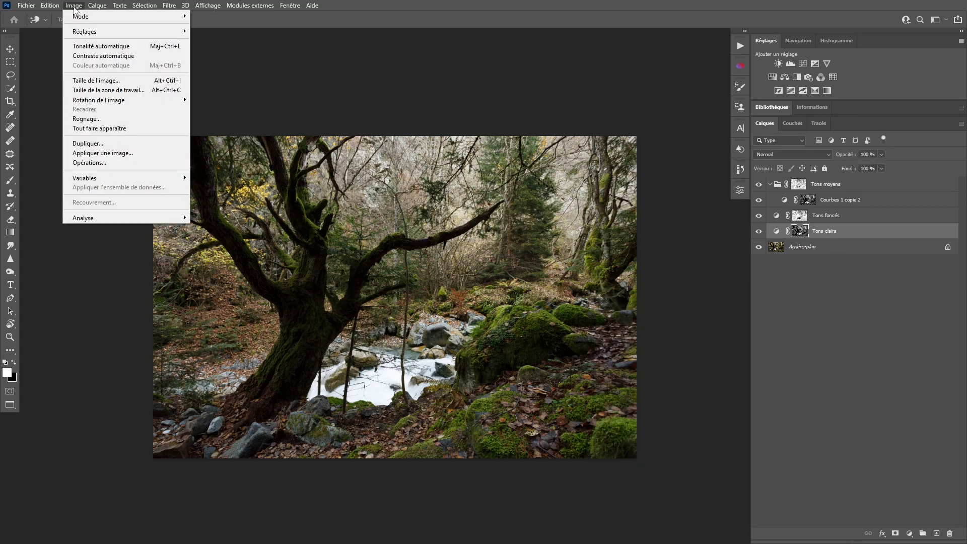
pyautogui.moveTo(85, 34)
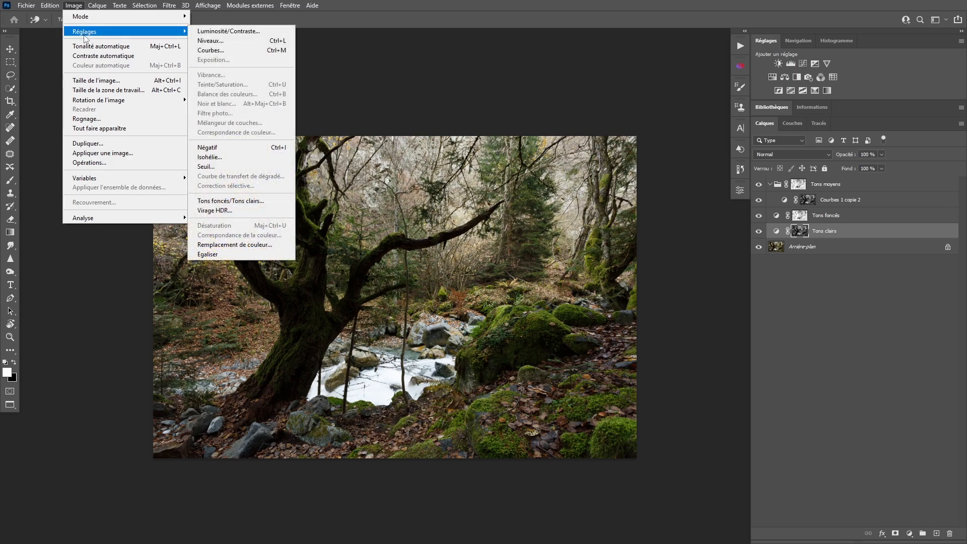
pyautogui.click(251, 46)
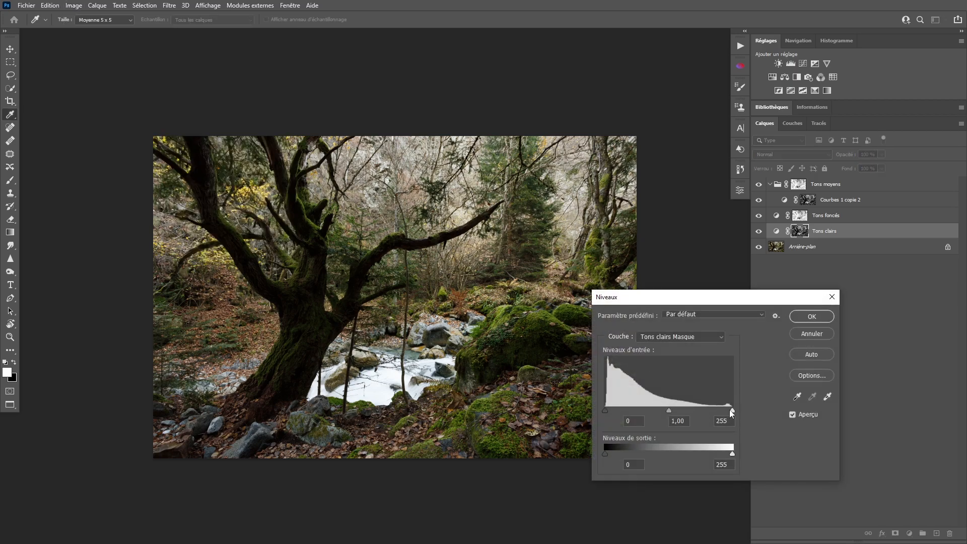
pyautogui.moveTo(733, 409)
pyautogui.mouseDown()
pyautogui.moveTo(723, 410)
pyautogui.moveTo(751, 412)
pyautogui.mouseUp()
pyautogui.moveTo(672, 409)
pyautogui.mouseDown()
pyautogui.moveTo(650, 406)
pyautogui.moveTo(678, 405)
pyautogui.mouseUp()
pyautogui.click(678, 408)
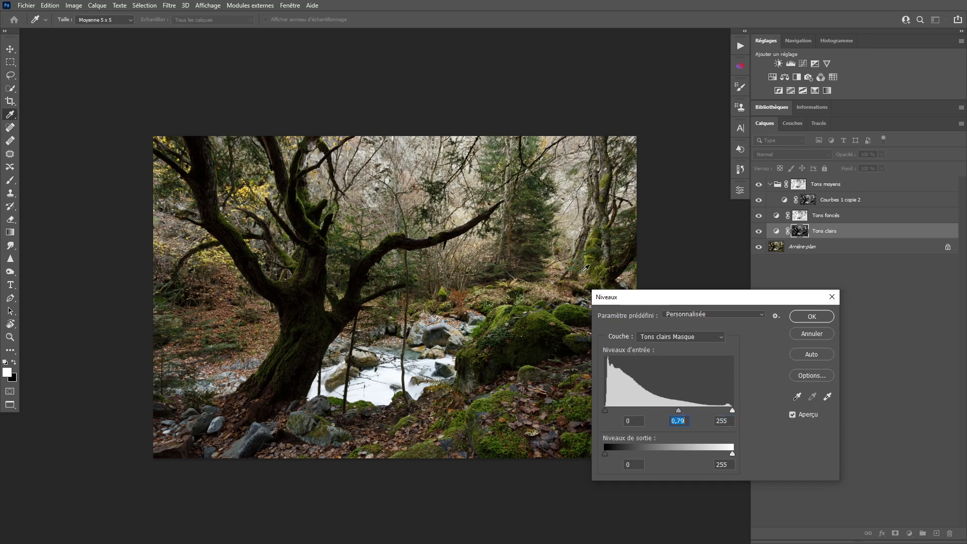
pyautogui.click(805, 334)
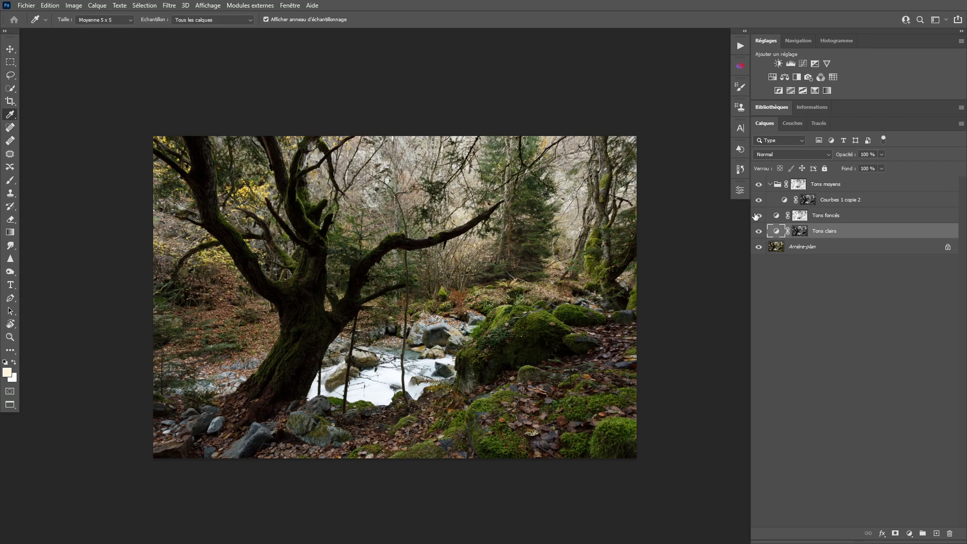
# Delete the Tons moyens group together with the Tons foncés and Tons clairs layers
pyautogui.keyDown('shift'); pyautogui.click(780, 186); pyautogui.keyUp('shift')
pyautogui.press('Delete')
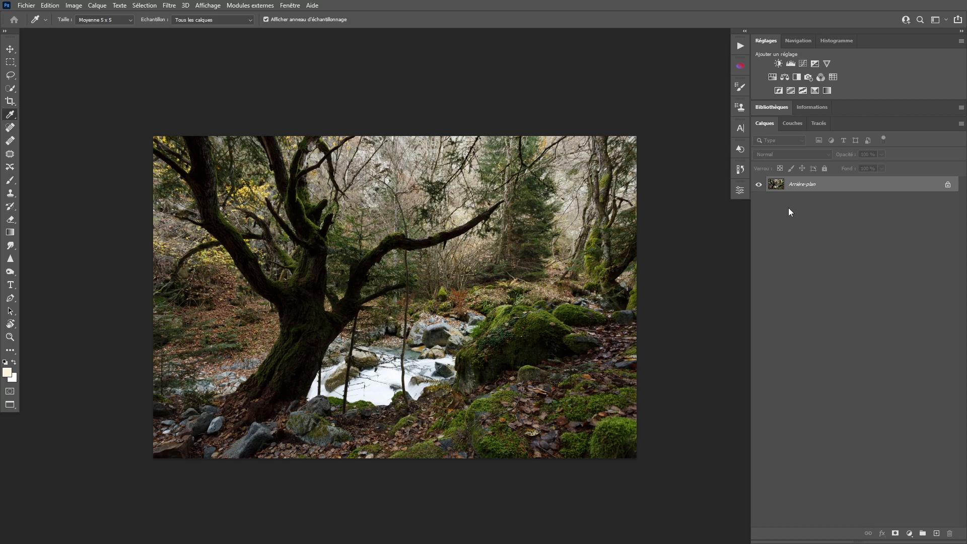
pyautogui.press('z')
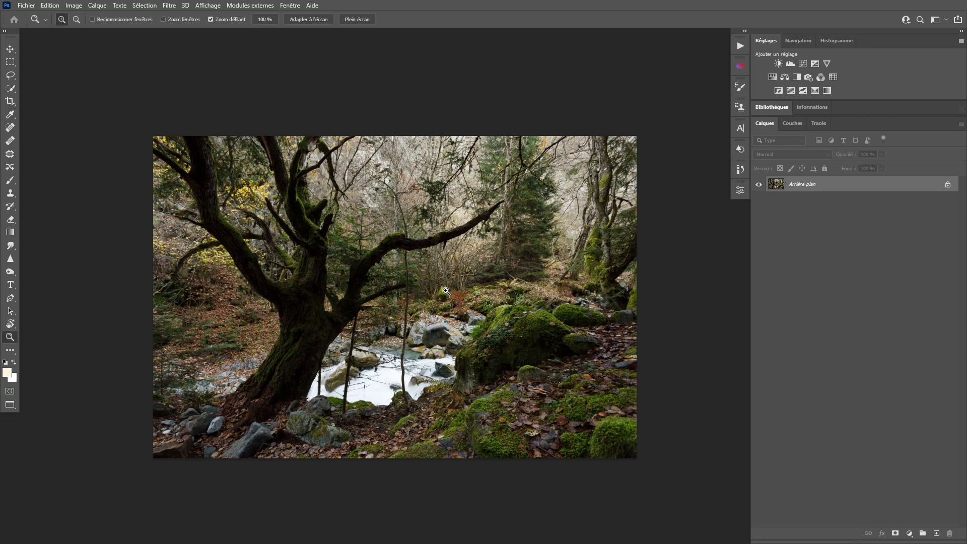
pyautogui.moveTo(434, 284); pyautogui.dragTo(442, 268)
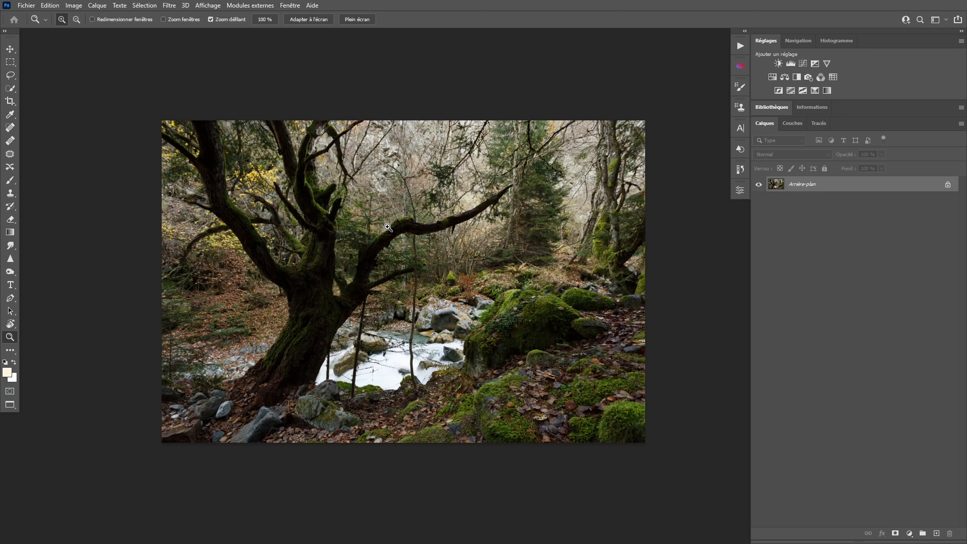
# Draw a rectangular marquee selection over the photo, and add, subtract and intersect further overlapping rectangles
pyautogui.press('m')
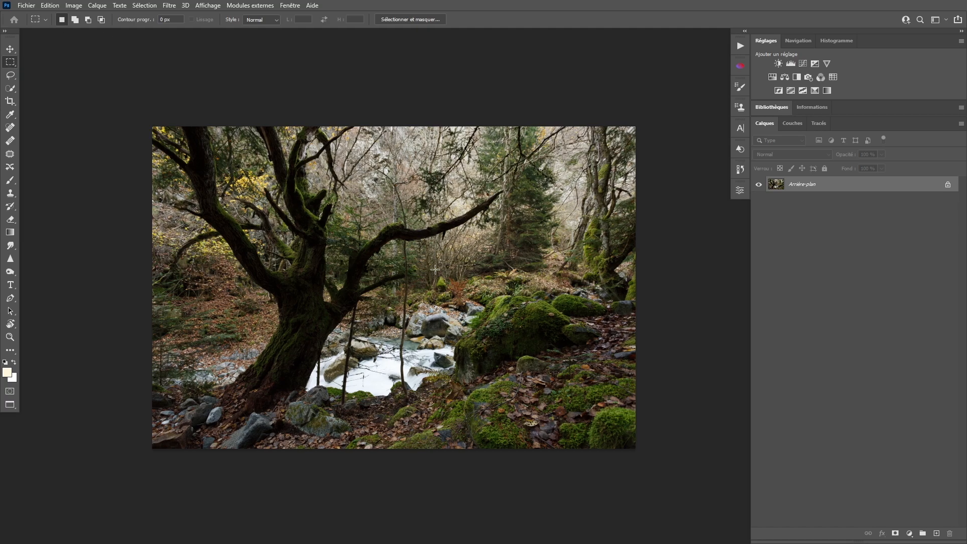
pyautogui.moveTo(294, 367); pyautogui.dragTo(551, 217)
pyautogui.press('shift')
pyautogui.moveTo(220, 167); pyautogui.dragTo(358, 273)
pyautogui.moveTo(452, 415); pyautogui.dragTo(609, 275)
pyautogui.moveTo(346, 385); pyautogui.dragTo(385, 341)
pyautogui.moveTo(468, 199); pyautogui.dragTo(496, 244)
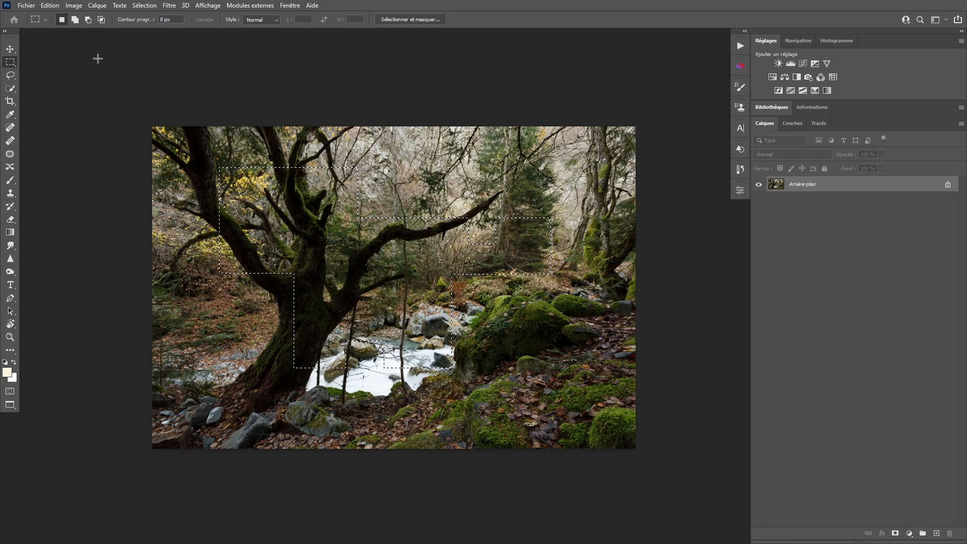
pyautogui.press('alt')
pyautogui.press('shift')
pyautogui.moveTo(596, 392); pyautogui.dragTo(393, 171)
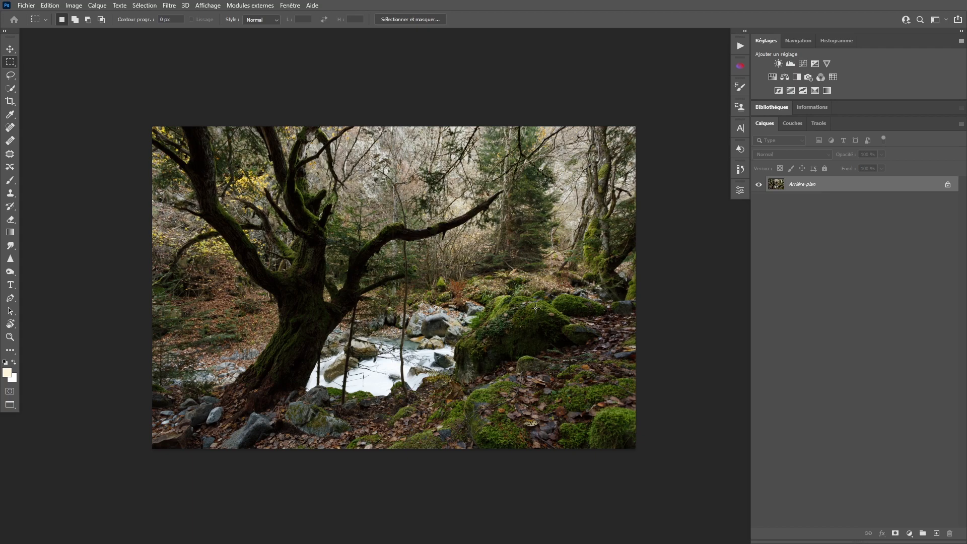
# Load the RVB composite channel's luminosity as a selection
pyautogui.click(796, 125)
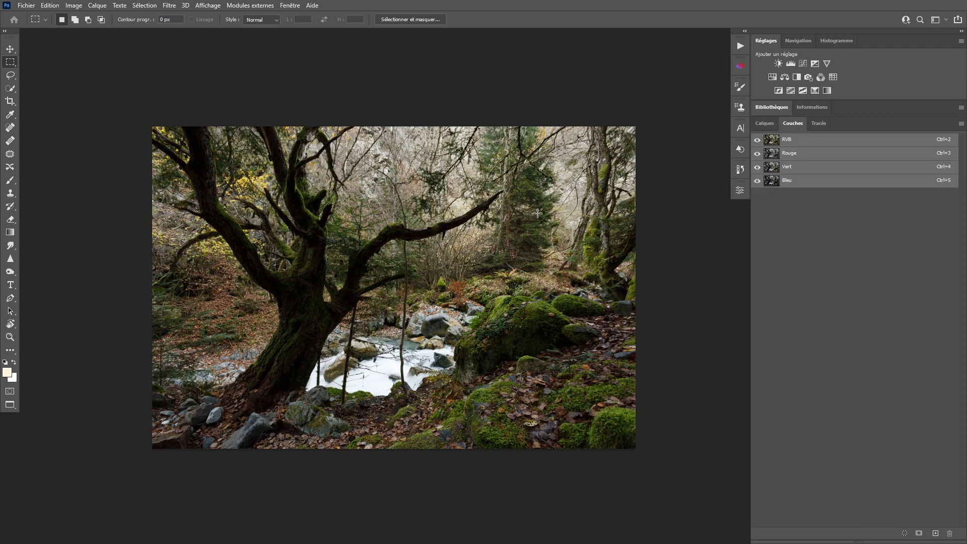
pyautogui.press('z')
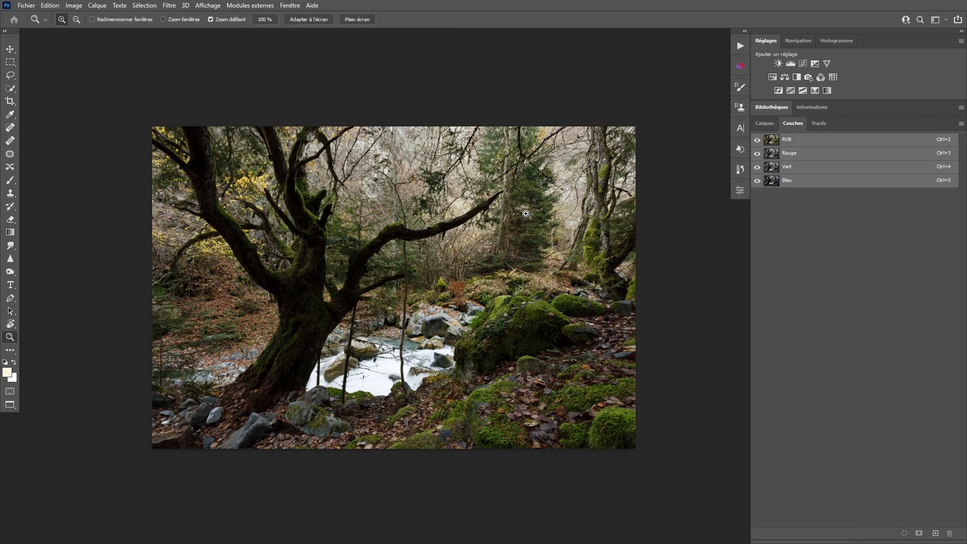
pyautogui.keyDown('ctrl'); pyautogui.click(772, 142); pyautogui.keyUp('ctrl')
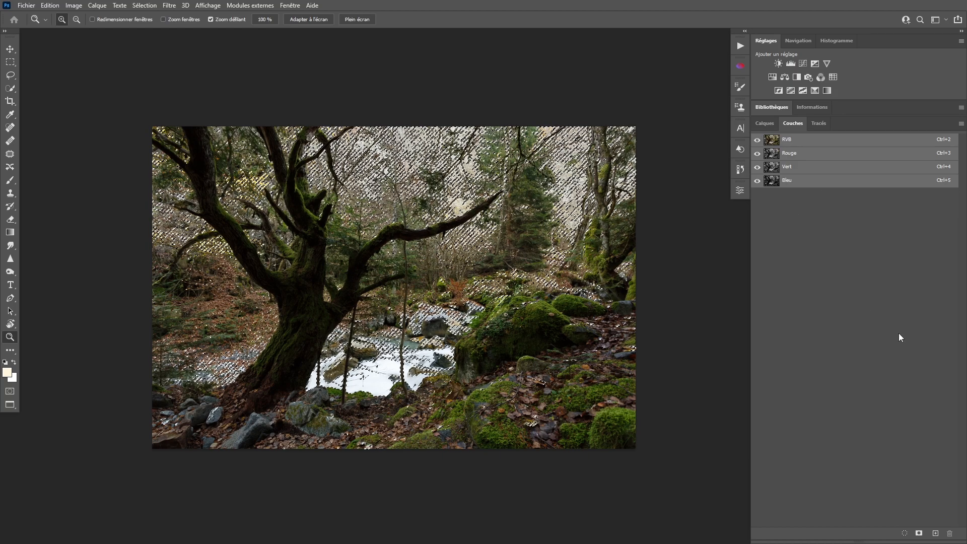
# Save the luminosity selection as a new alpha channel, deselect, and rename the channel Tons clairs 1
pyautogui.click(919, 533)
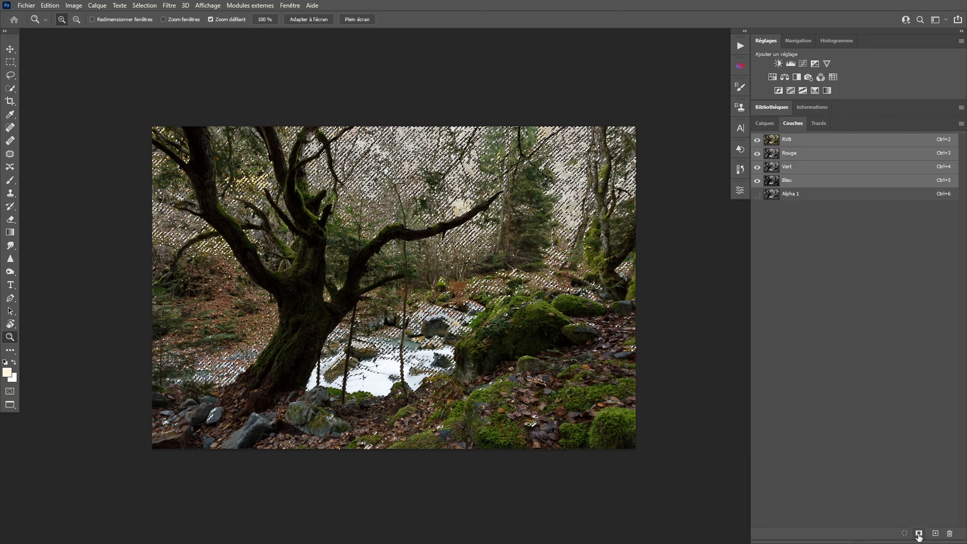
pyautogui.hotkey('ctrl', 'd')
pyautogui.doubleClick(790, 194)
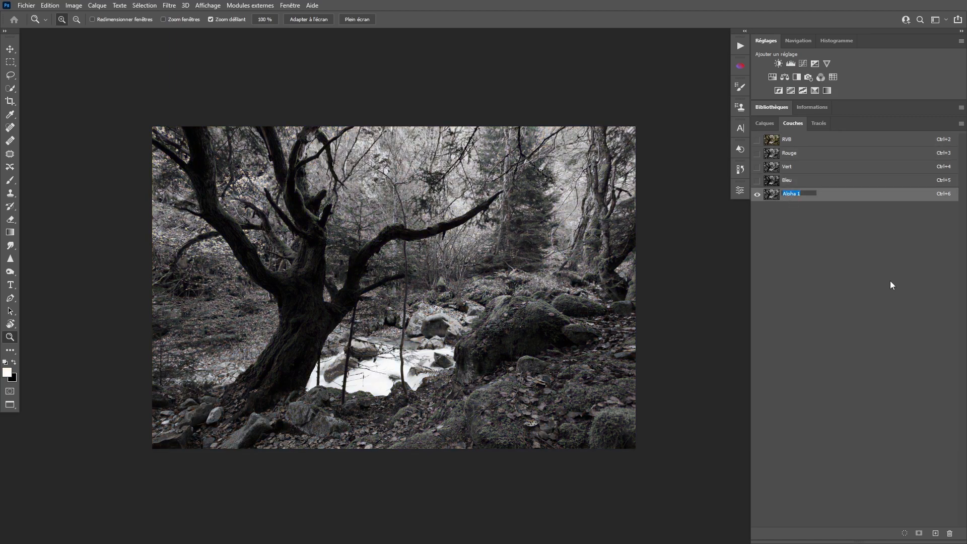
pyautogui.write('Tons clairs')
pyautogui.press('Return')
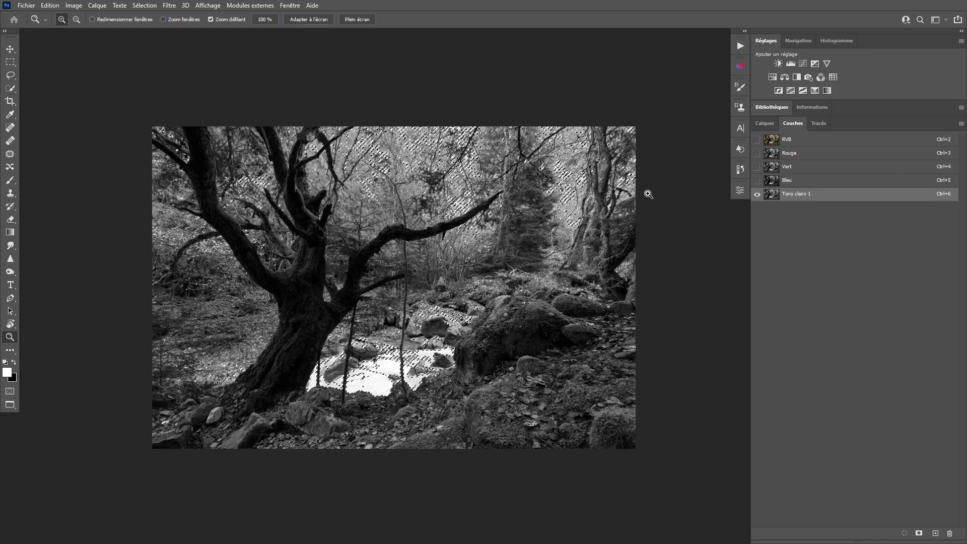
# Intersect the Tons clairs 1 selection with itself repeatedly, saving each narrower result as one of three new alpha channels, and deselect
pyautogui.click(919, 533)
pyautogui.click(770, 207)
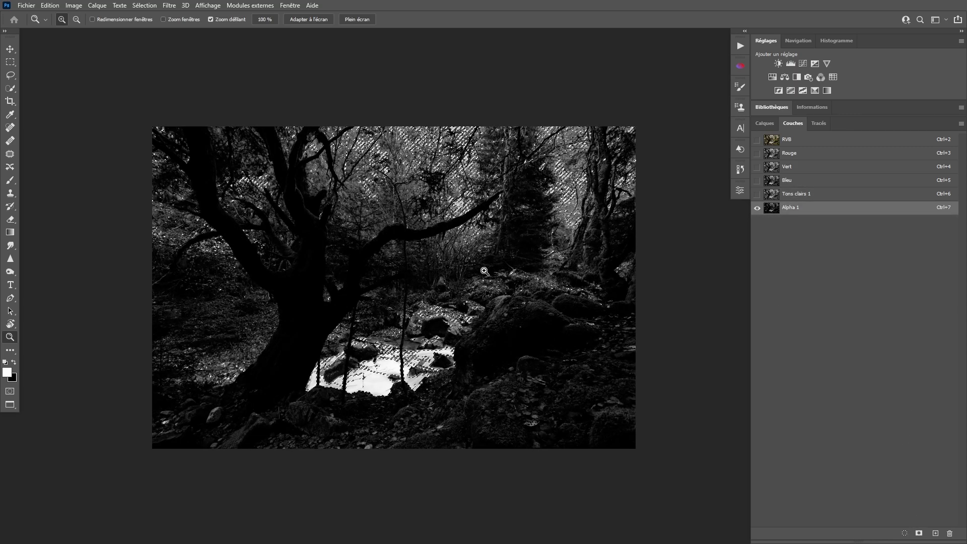
pyautogui.keyDown('ctrl'); pyautogui.click(773, 210); pyautogui.keyUp('ctrl')
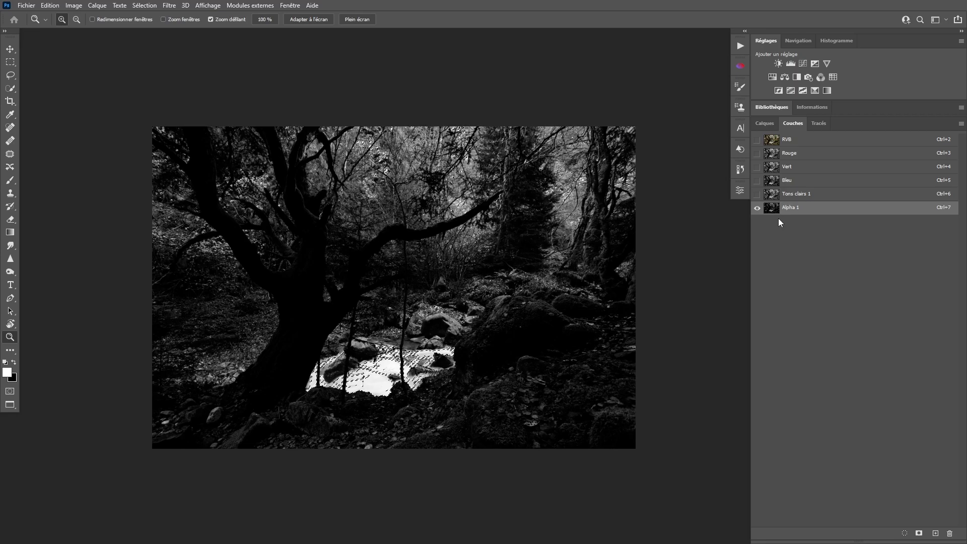
pyautogui.click(919, 532)
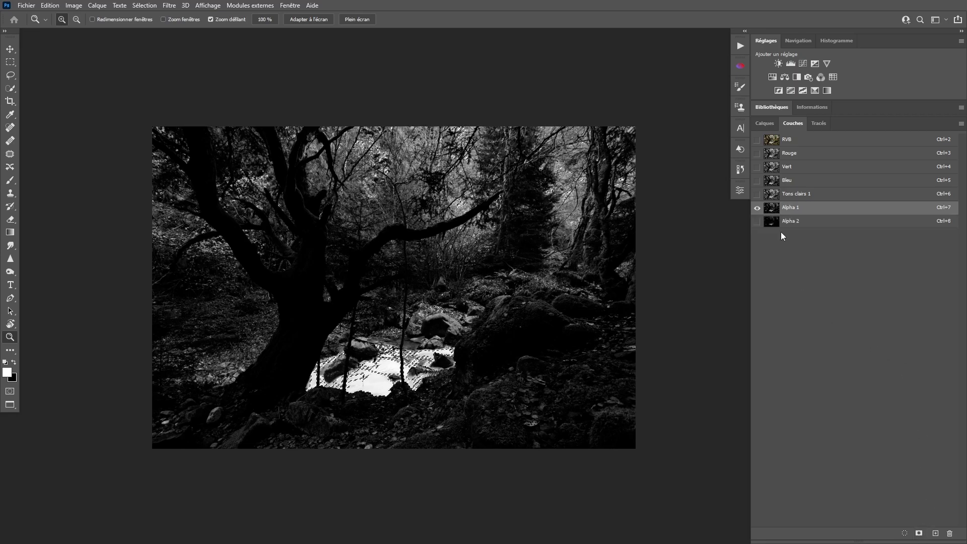
pyautogui.click(919, 533)
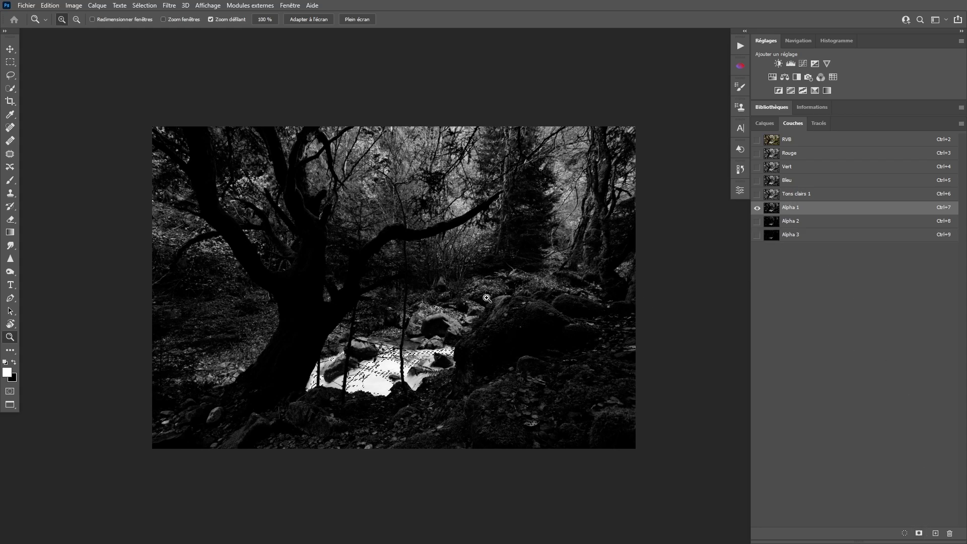
pyautogui.hotkey('ctrl', 'd')
# Compare the three new highlight alpha channels as greyscale previews
pyautogui.click(769, 224)
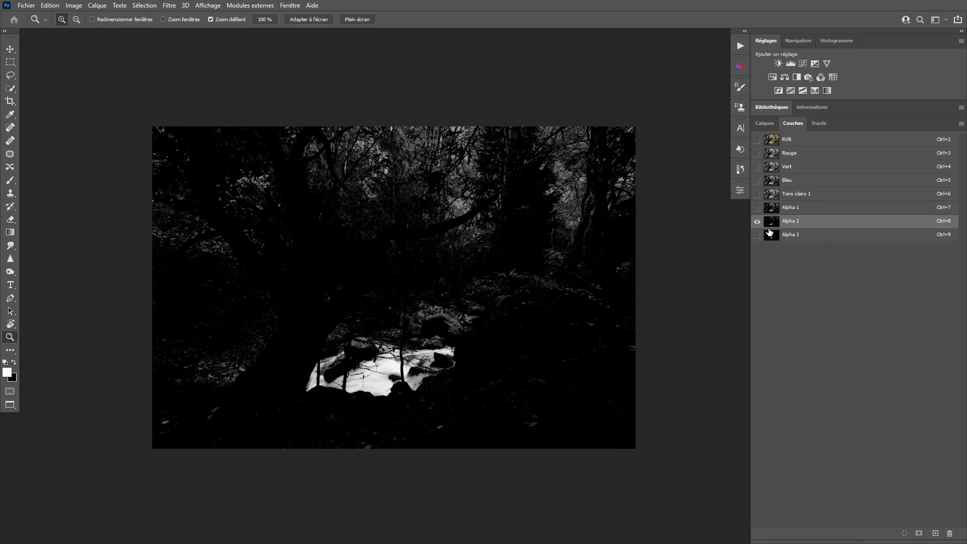
pyautogui.click(770, 235)
pyautogui.click(772, 223)
pyautogui.click(774, 212)
pyautogui.click(771, 226)
pyautogui.click(773, 237)
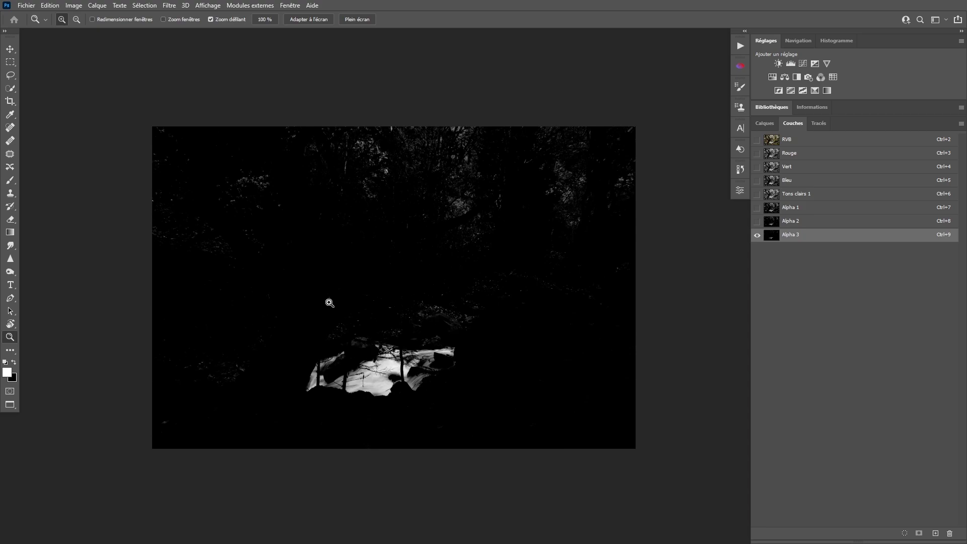
# Rename the channels Alpha 1, Alpha 2 and Alpha 3 as Tons clairs 2, Tons clairs 3 and Tons clairs 4
pyautogui.doubleClick(785, 208)
pyautogui.write('Tons')
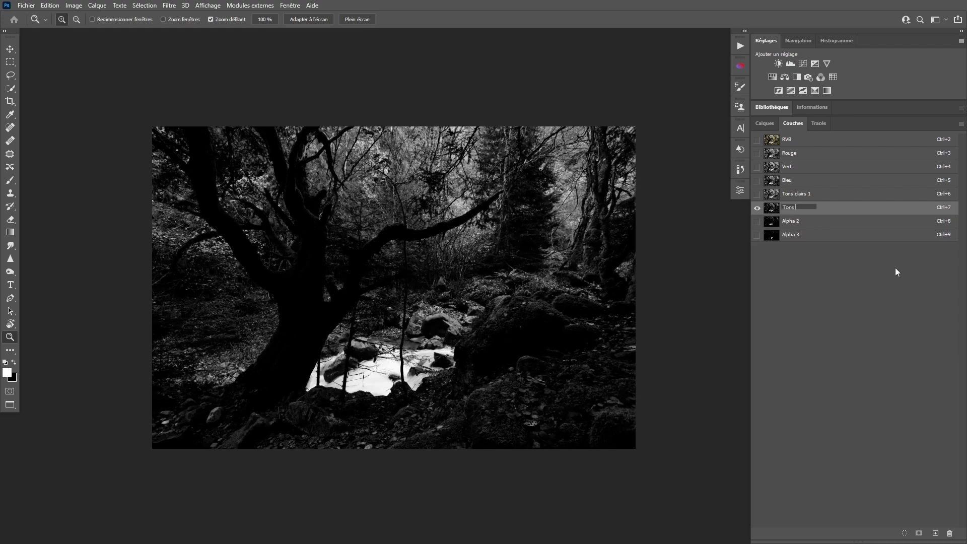
pyautogui.write(' clairs 2')
pyautogui.press('Return')
pyautogui.doubleClick(800, 223)
pyautogui.write('Tons clairs')
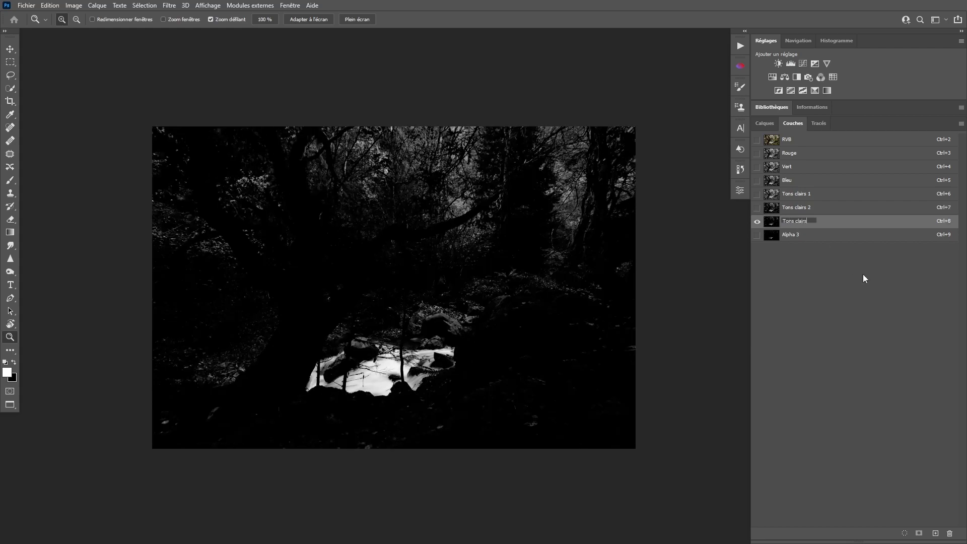
pyautogui.write(' 3')
pyautogui.press('Return')
pyautogui.doubleClick(790, 235)
pyautogui.write('Tons clairs')
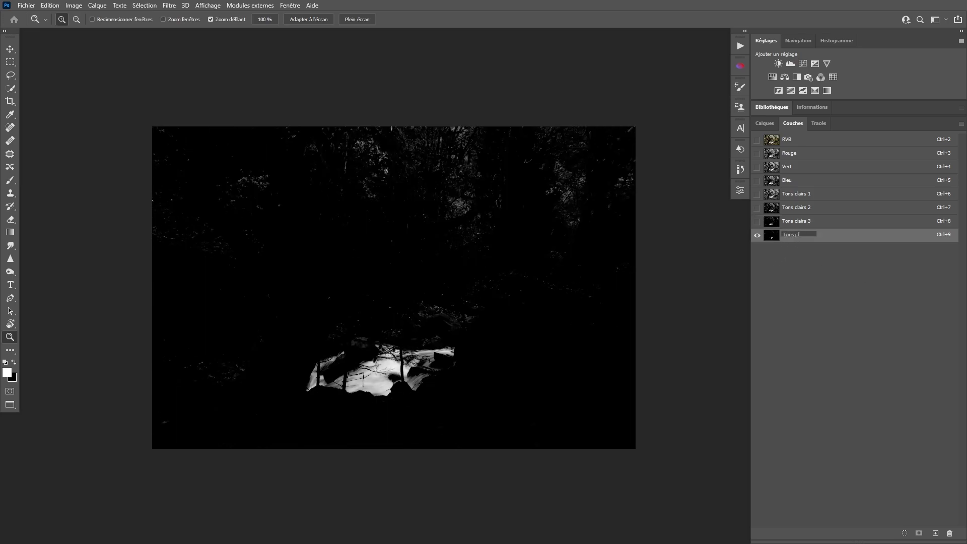
pyautogui.press('Return')
pyautogui.click(772, 226)
pyautogui.click(773, 211)
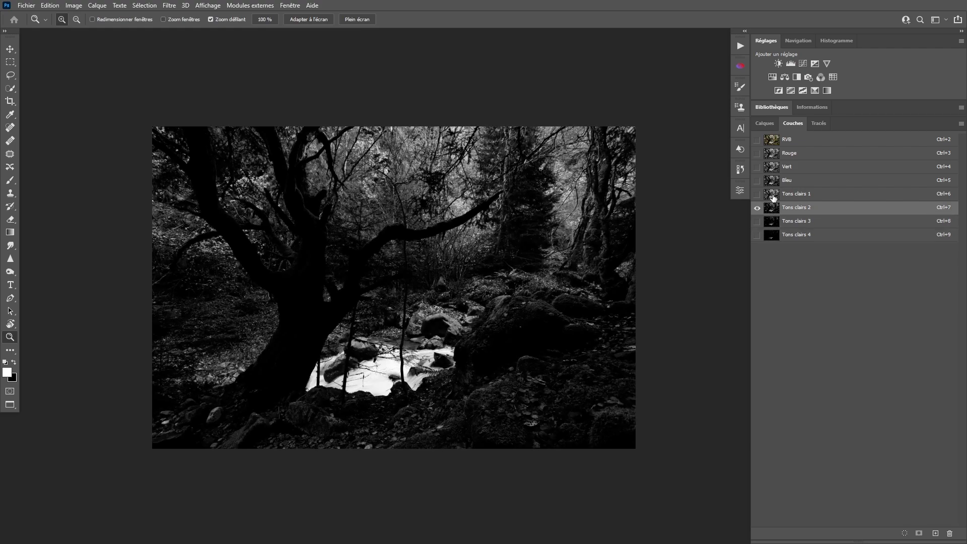
pyautogui.click(773, 198)
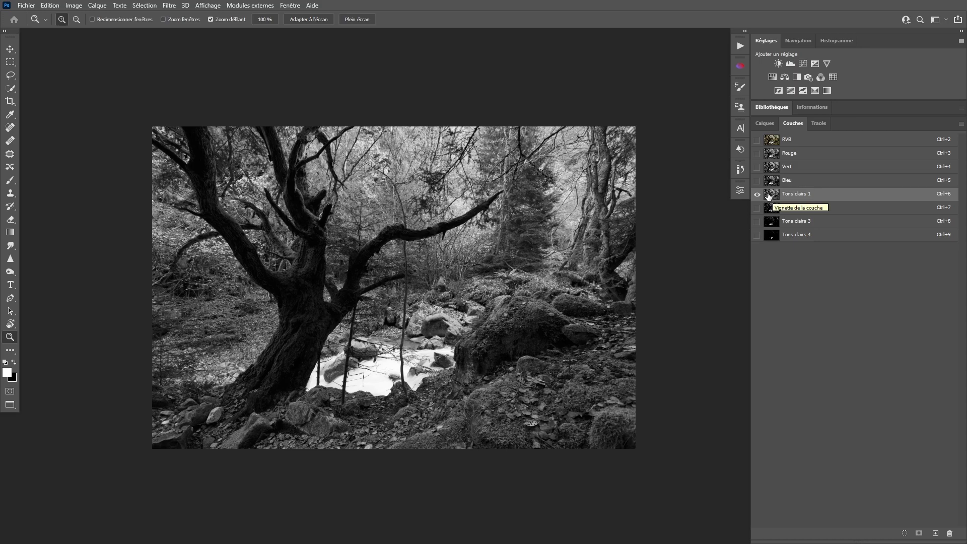
# Save the RVB channel's luminosity selection as a new alpha channel, deselect, invert the channel and rename it Tons foncés 1
pyautogui.click(771, 144)
pyautogui.keyDown('ctrl'); pyautogui.click(771, 144); pyautogui.keyUp('ctrl')
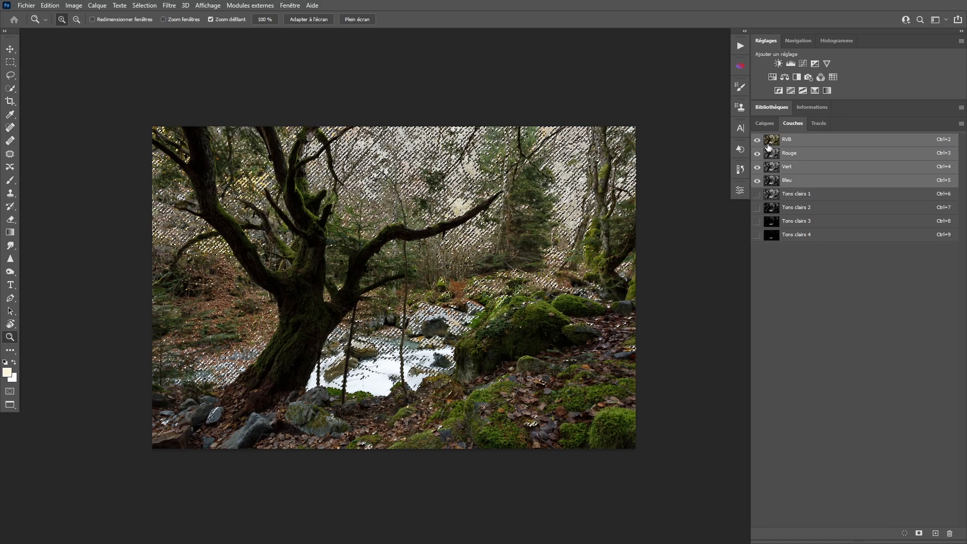
pyautogui.click(918, 532)
pyautogui.click(773, 249)
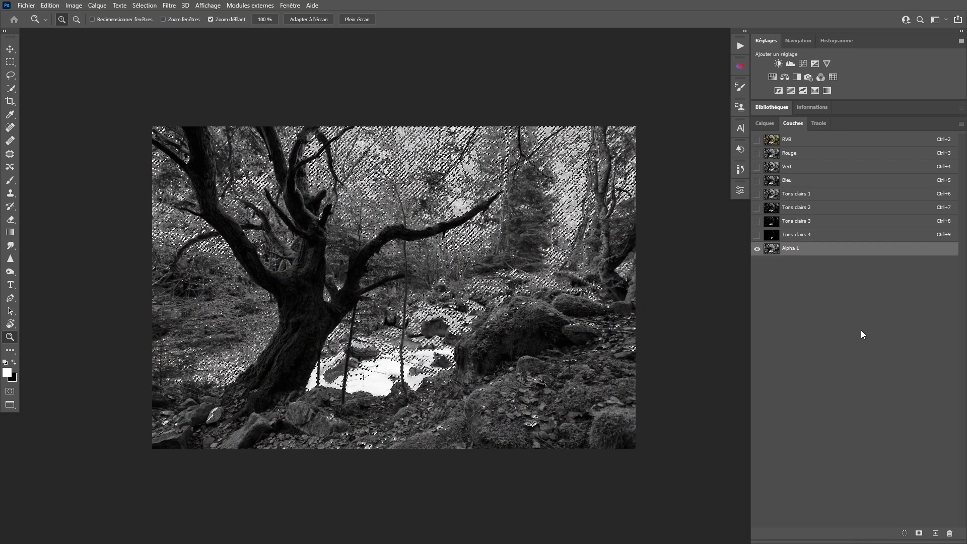
pyautogui.hotkey('ctrl', 'd')
pyautogui.hotkey('ctrl', 'i')
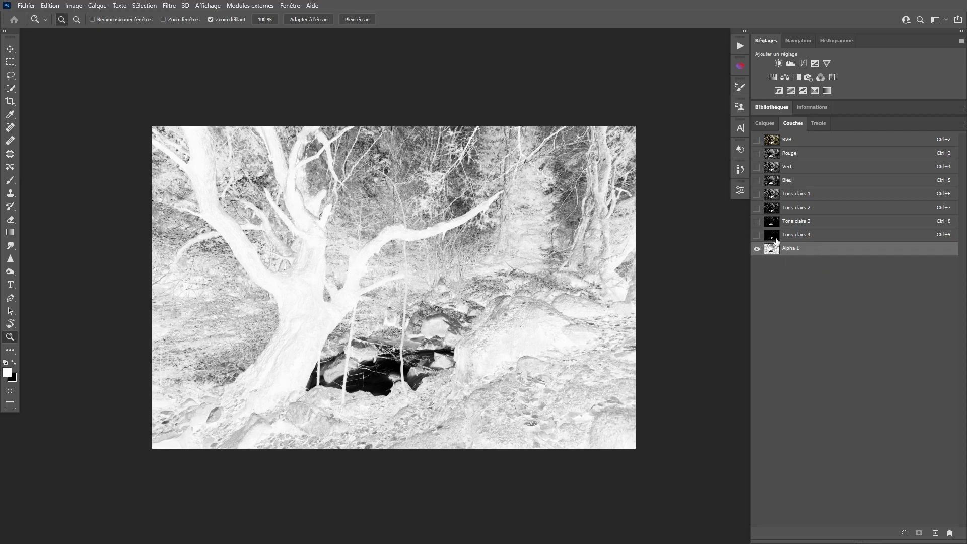
pyautogui.doubleClick(788, 249)
pyautogui.write('Tons foncés')
pyautogui.press('Return')
# Load Tons foncés 1 as a selection and intersect it with itself repeatedly, saving three progressively narrower alpha channels
pyautogui.keyDown('ctrl'); pyautogui.click(779, 254); pyautogui.keyUp('ctrl')
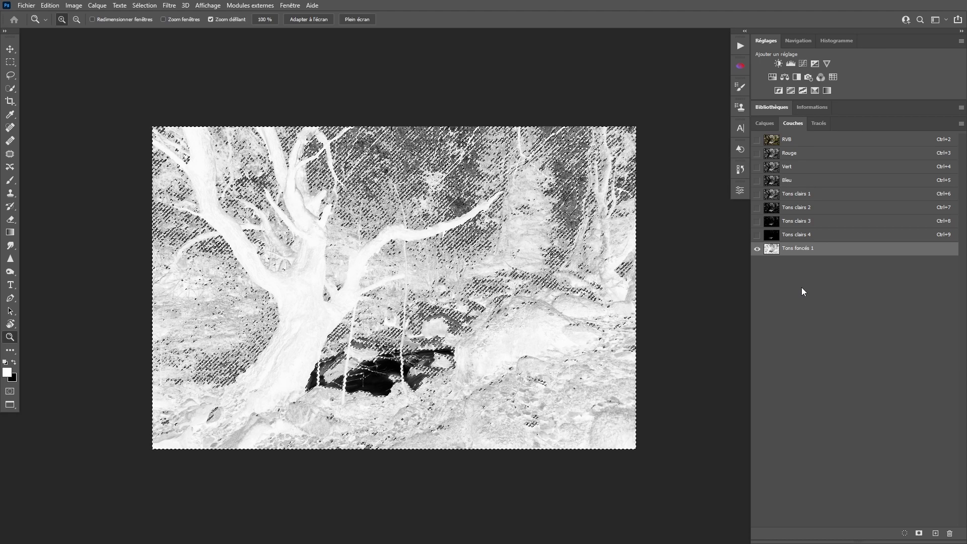
pyautogui.keyDown('ctrl'); pyautogui.keyDown('alt'); pyautogui.keyDown('shift'); pyautogui.click(771, 249); pyautogui.keyUp('shift'); pyautogui.keyUp('alt'); pyautogui.keyUp('ctrl')
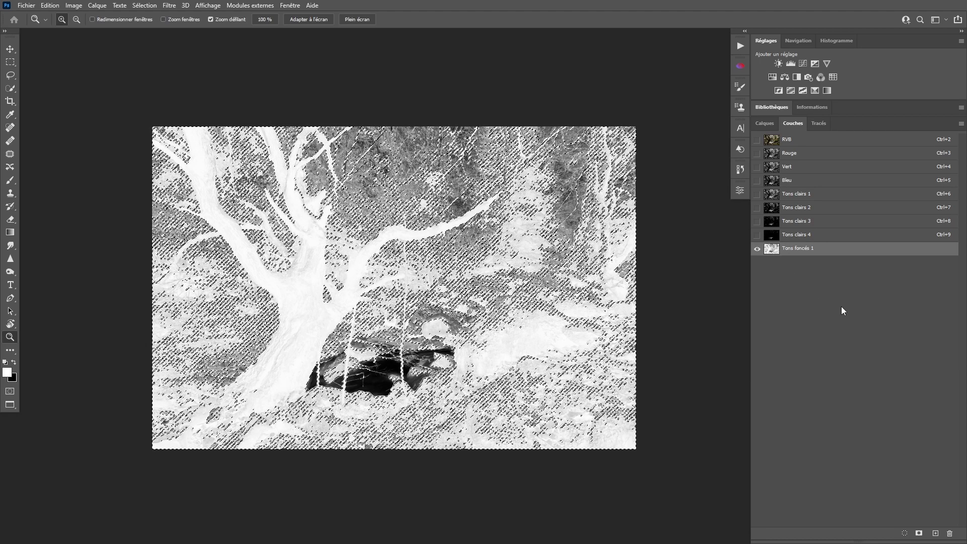
pyautogui.click(918, 532)
pyautogui.click(919, 532)
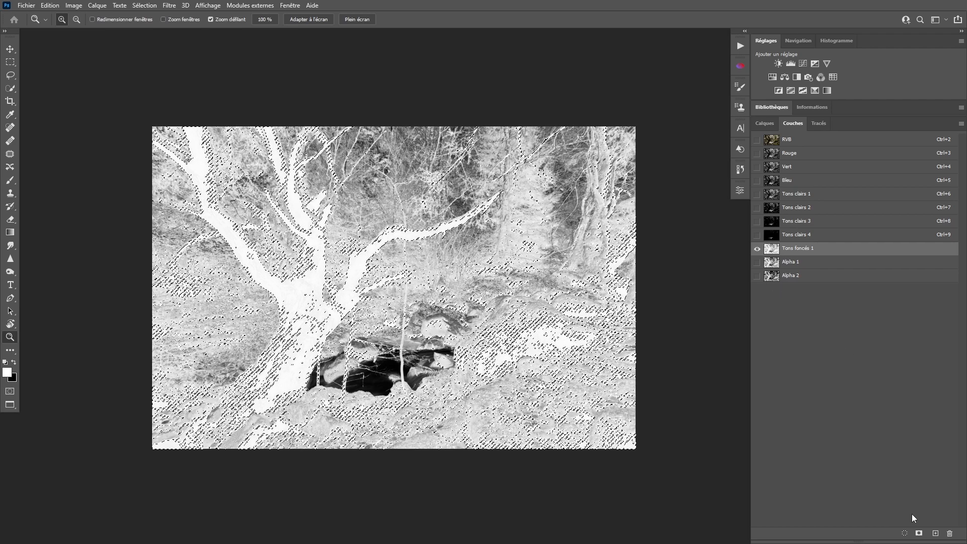
pyautogui.click(918, 533)
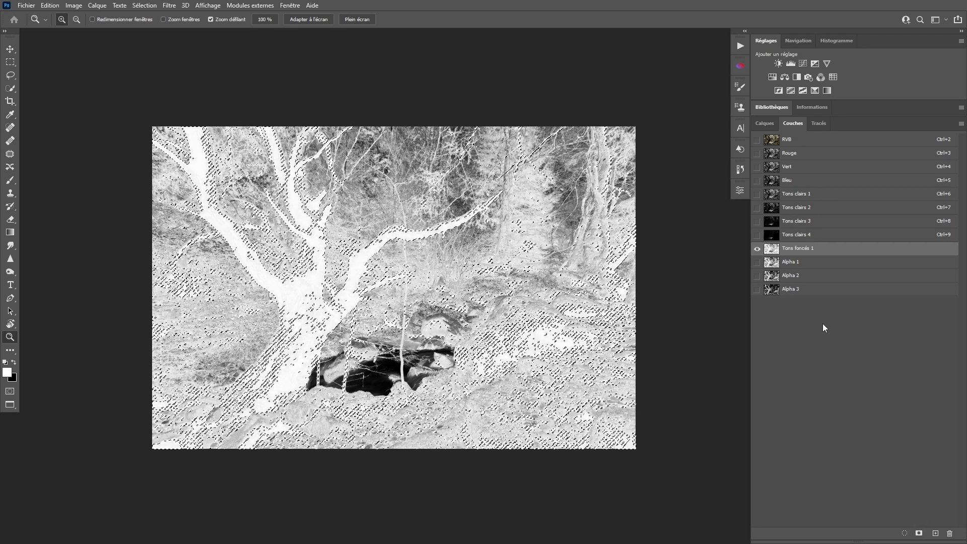
pyautogui.click(777, 263)
pyautogui.click(778, 275)
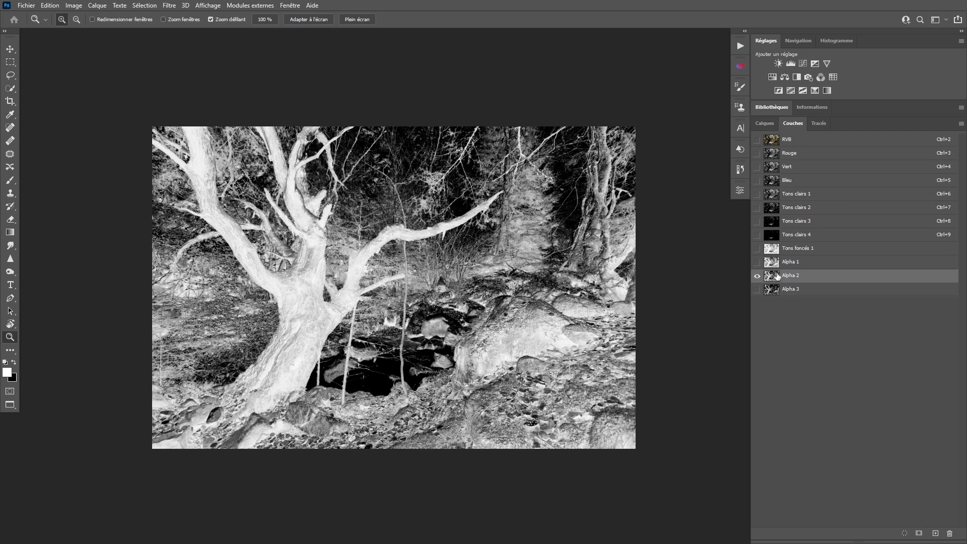
pyautogui.click(776, 291)
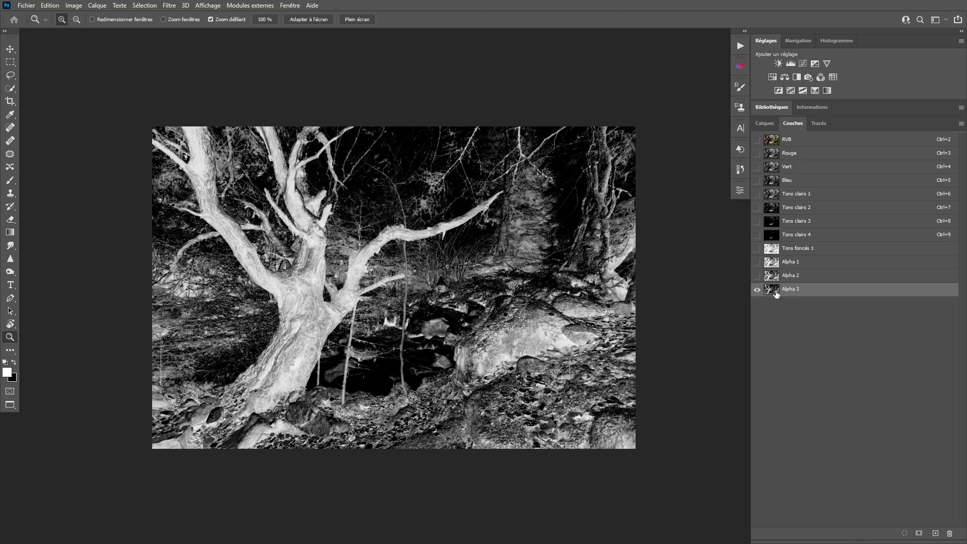
# Rename the channels Alpha 1, Alpha 2 and Alpha 3 as Tons foncés 2, Tons foncés 3 and Tons foncés 4
pyautogui.doubleClick(795, 262)
pyautogui.write('Tons foncés 2')
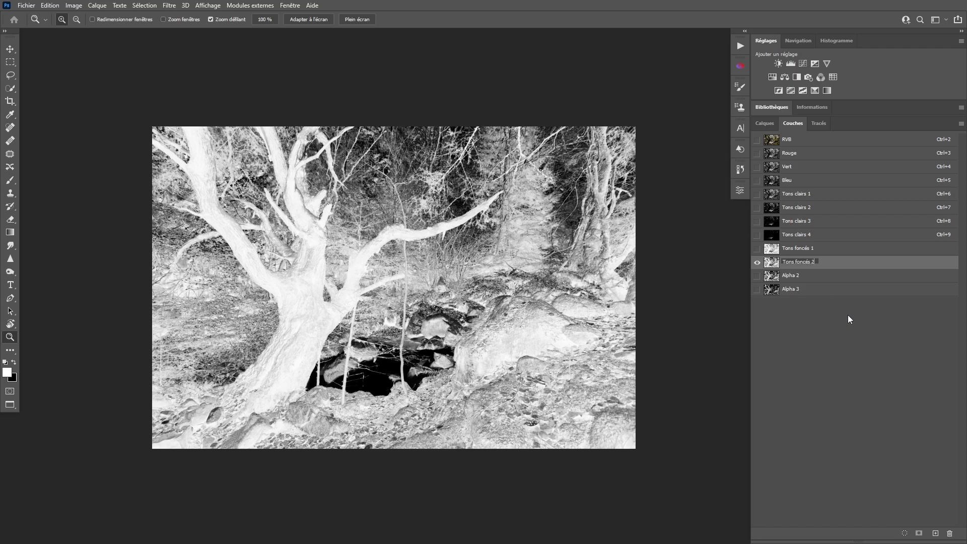
pyautogui.press('Return')
pyautogui.doubleClick(790, 275)
pyautogui.write('Tons fonc')
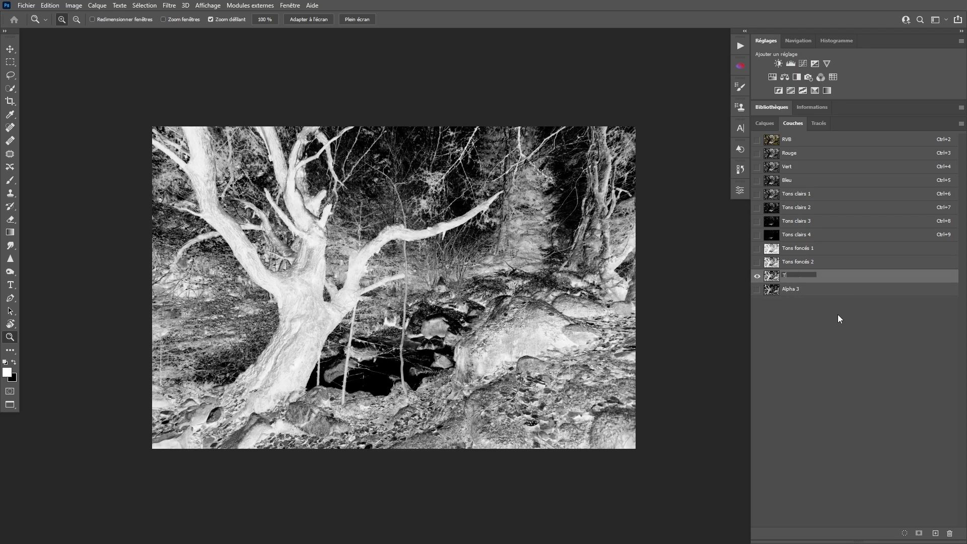
pyautogui.write('3')
pyautogui.doubleClick(789, 290)
pyautogui.write('Tons fonce')
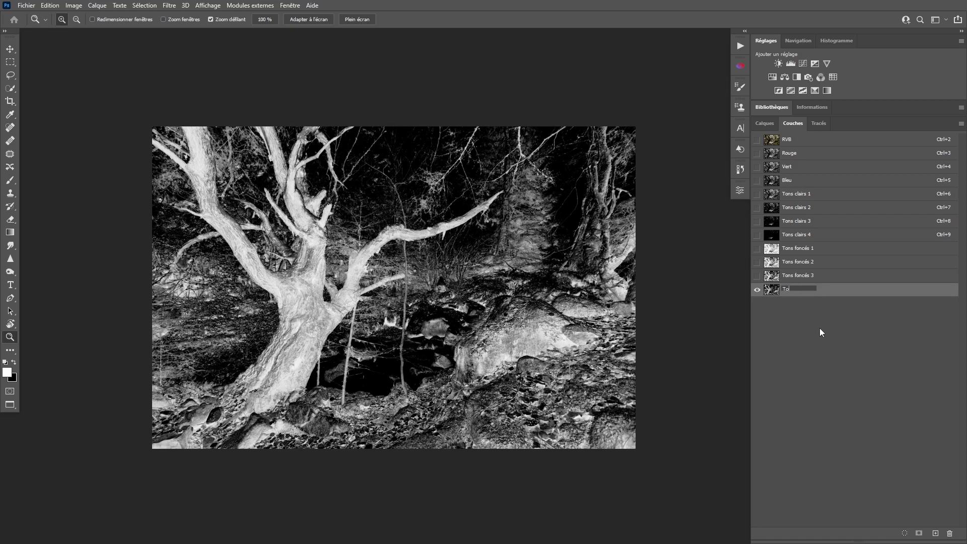
pyautogui.write('s 4')
pyautogui.press('Return')
# Review the Tons clairs 1 to 4 and Tons foncés 1 to 4 masks one after another
pyautogui.click(770, 197)
pyautogui.click(771, 209)
pyautogui.click(772, 222)
pyautogui.click(772, 236)
pyautogui.click(771, 249)
pyautogui.click(771, 263)
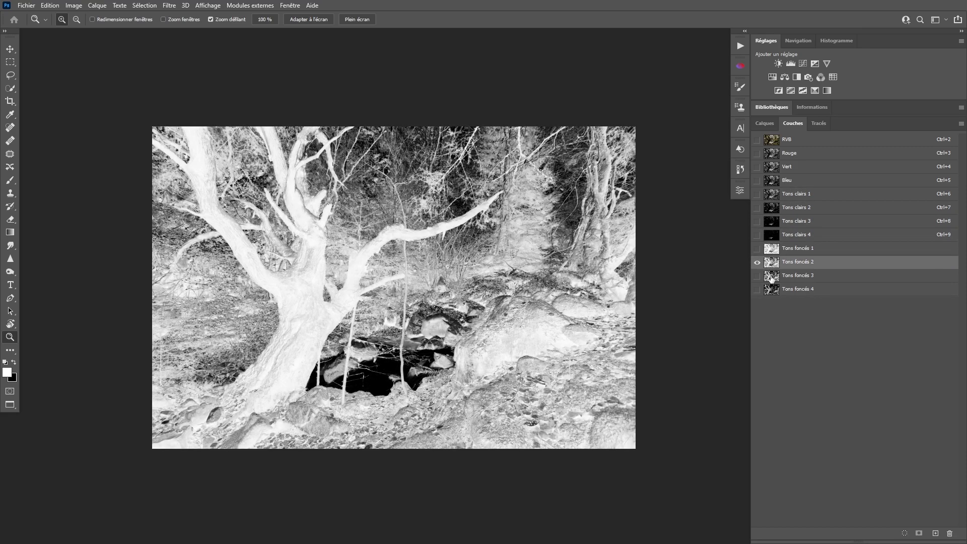
pyautogui.click(772, 276)
pyautogui.click(774, 291)
pyautogui.click(771, 249)
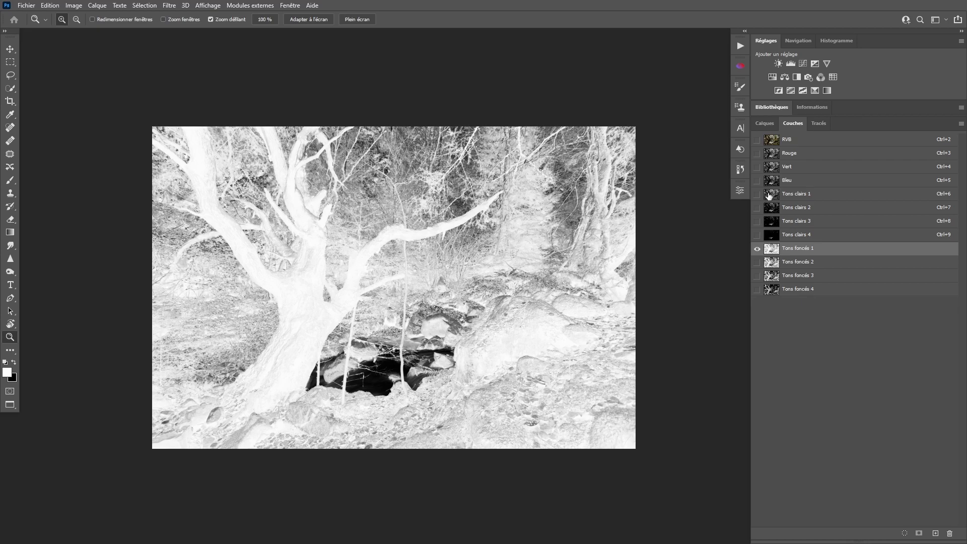
# Select the whole image, subtract Tons clairs 1 and Tons foncés 1 from the selection, and save the remainder as a new alpha channel
pyautogui.click(769, 140)
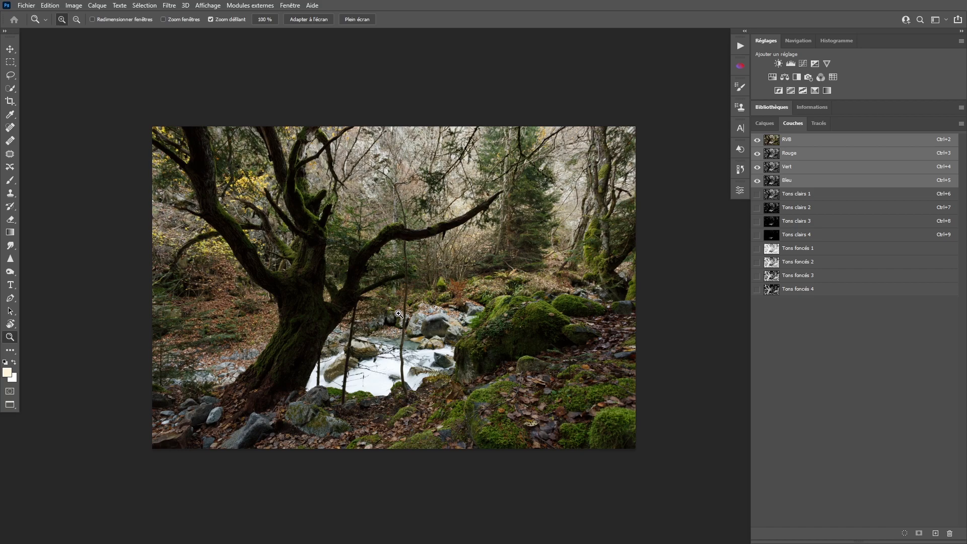
pyautogui.hotkey('ctrl', 'a')
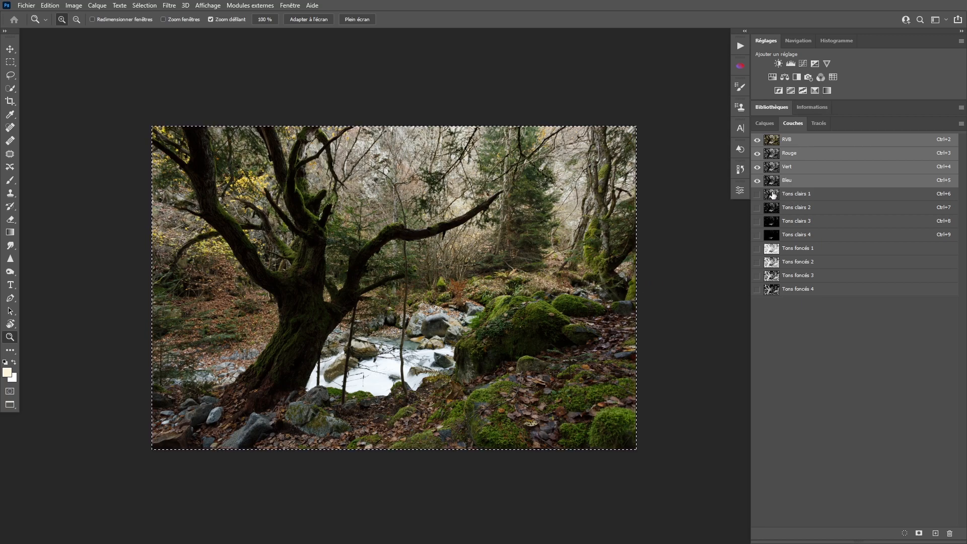
pyautogui.press('alt')
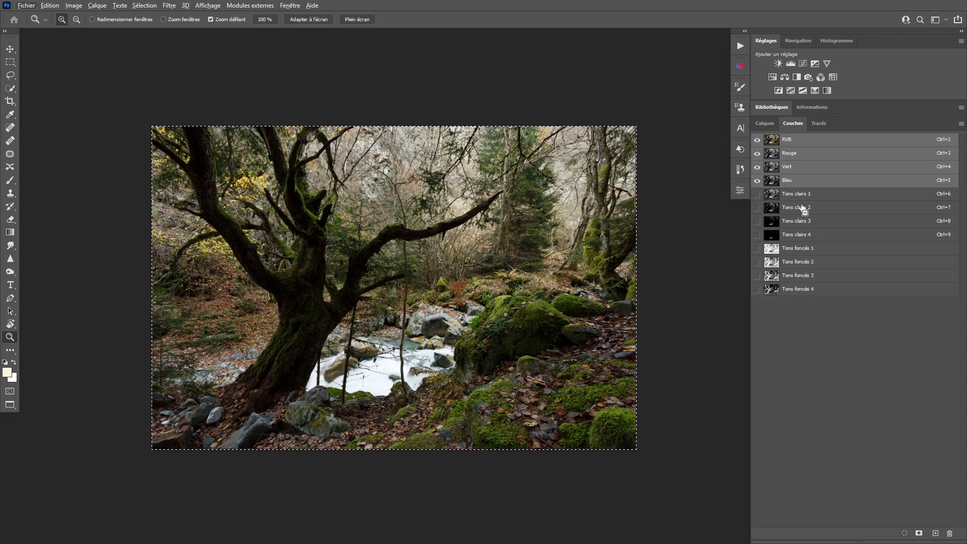
pyautogui.keyDown('ctrl'); pyautogui.click(774, 200); pyautogui.keyUp('ctrl')
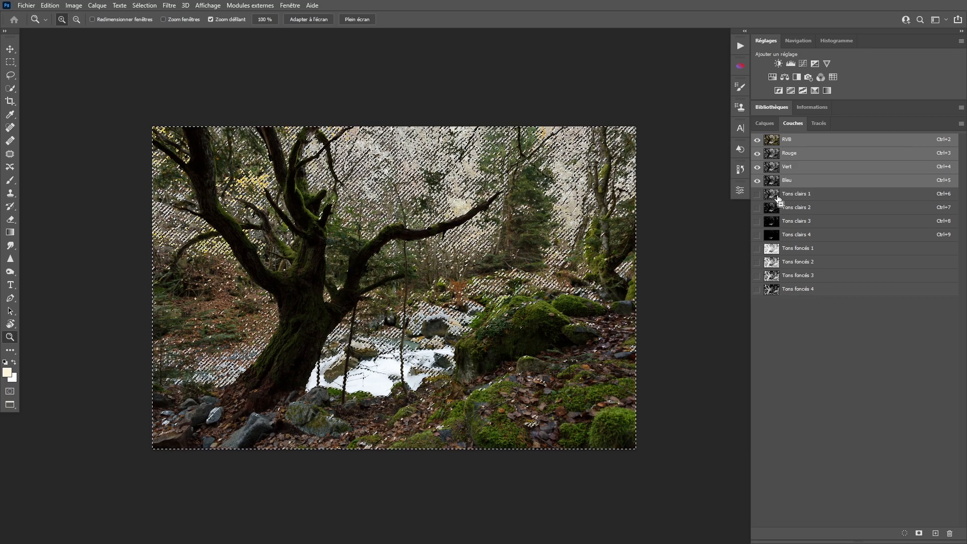
pyautogui.keyDown('ctrl'); pyautogui.click(774, 252); pyautogui.keyUp('ctrl')
pyautogui.moveTo(470, 159); pyautogui.dragTo(531, 234)
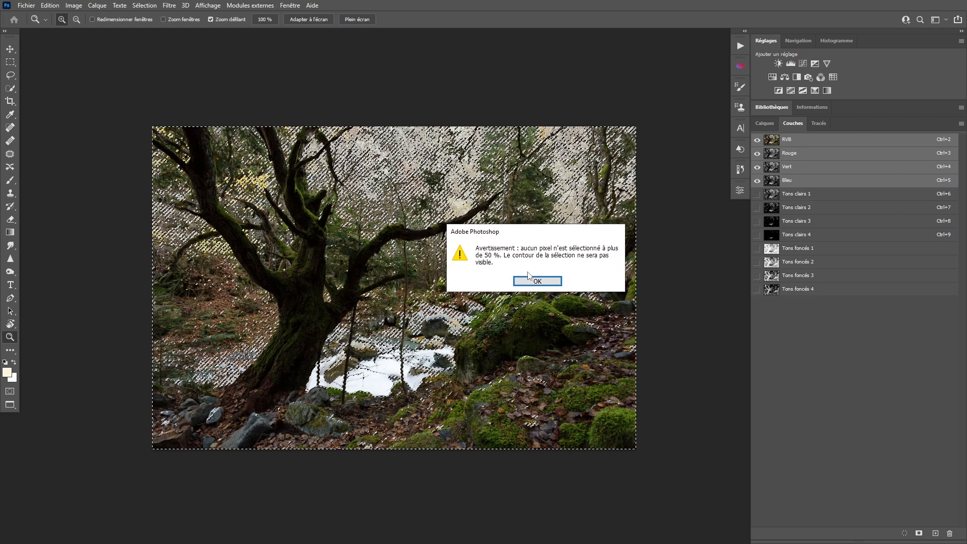
pyautogui.click(538, 281)
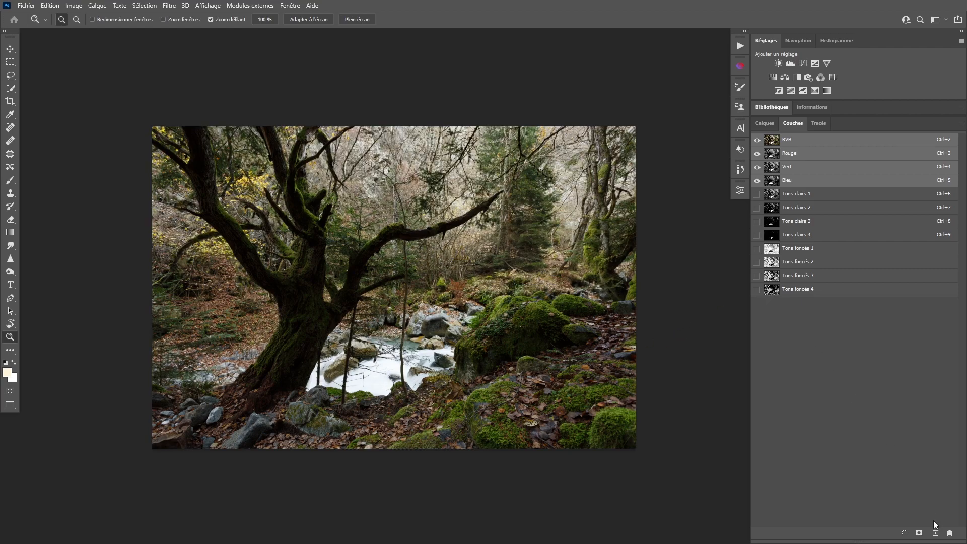
pyautogui.click(918, 533)
pyautogui.keyDown('alt'); pyautogui.click(774, 304); pyautogui.keyUp('alt')
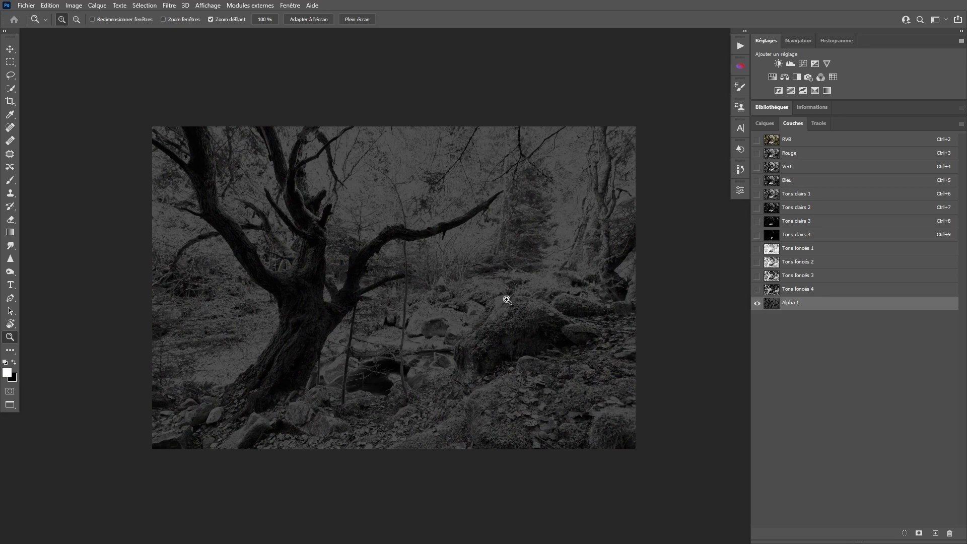
# Return to the RVB composite, subtract Tons clairs 2 and Tons foncés 2 from a whole-image selection, and save it as an alpha channel
pyautogui.click(773, 142)
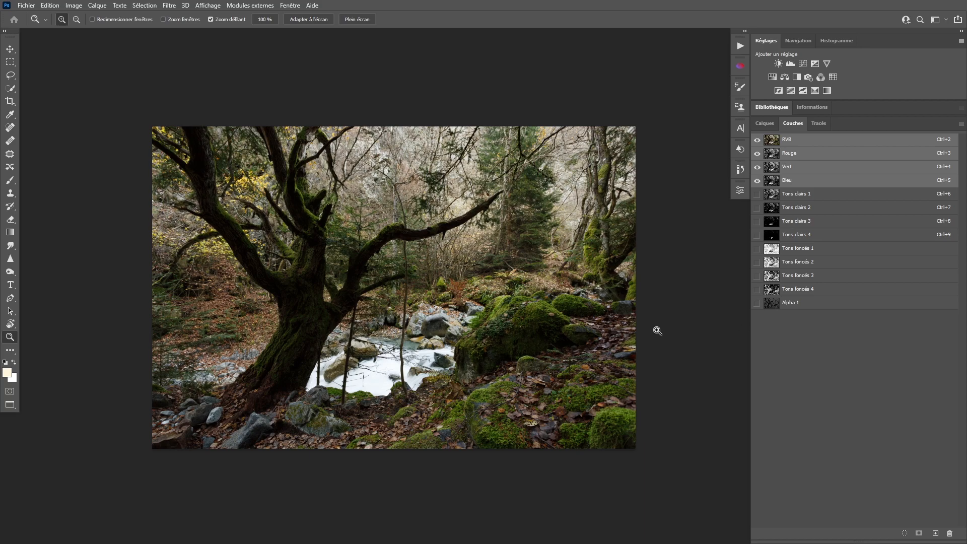
pyautogui.hotkey('ctrl', 'a')
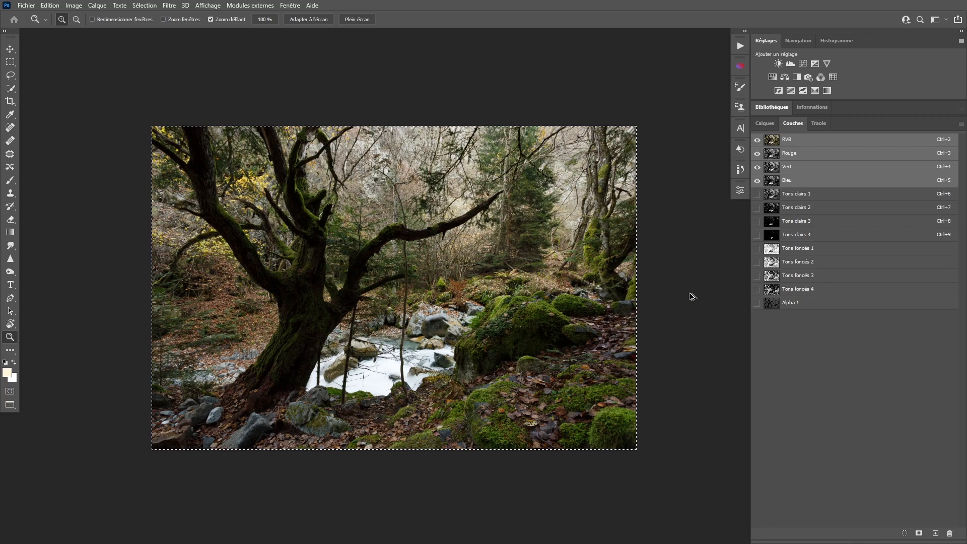
pyautogui.keyDown('ctrl'); pyautogui.click(774, 211); pyautogui.keyUp('ctrl')
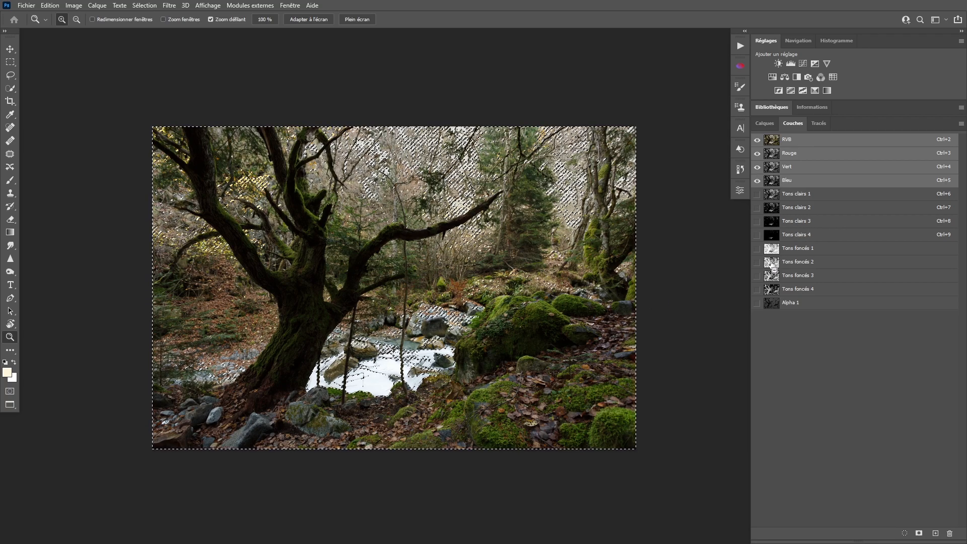
pyautogui.keyDown('ctrl'); pyautogui.click(808, 273); pyautogui.keyUp('ctrl')
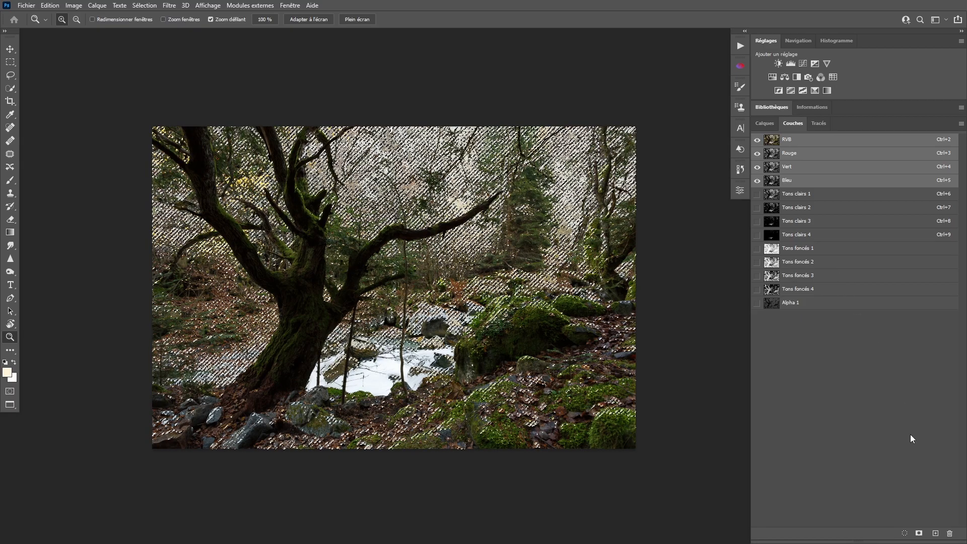
pyautogui.click(919, 534)
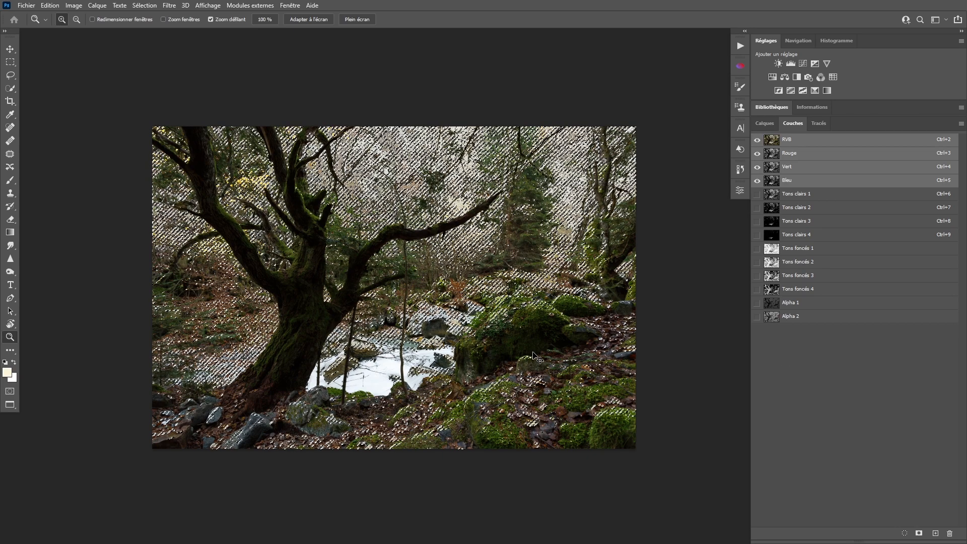
# Save two more alpha channels from whole-image selections, one minus Tons clairs 3 and Tons foncés 3, the other minus Tons clairs 4 and Tons foncés 4
pyautogui.hotkey('ctrl', 'd')
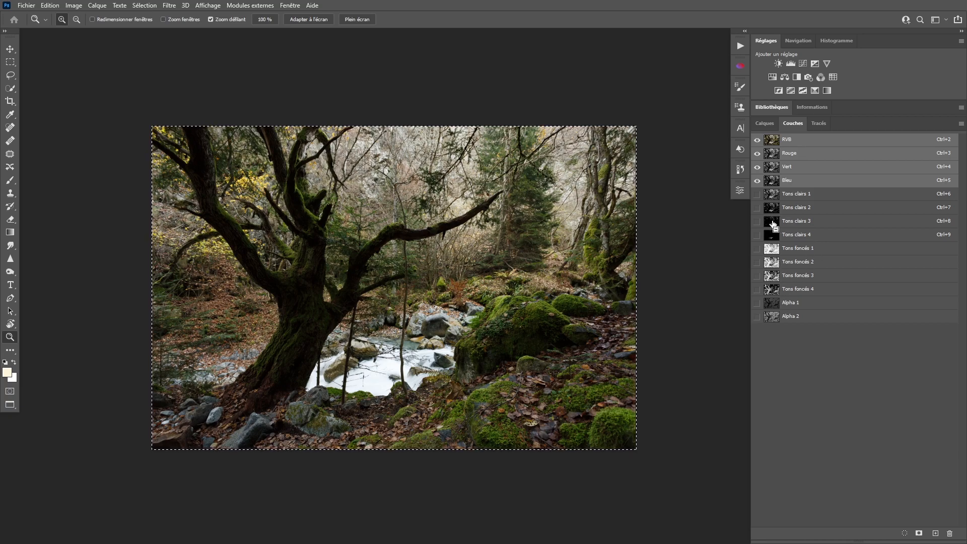
pyautogui.keyDown('ctrl'); pyautogui.click(774, 277); pyautogui.keyUp('ctrl')
pyautogui.click(919, 532)
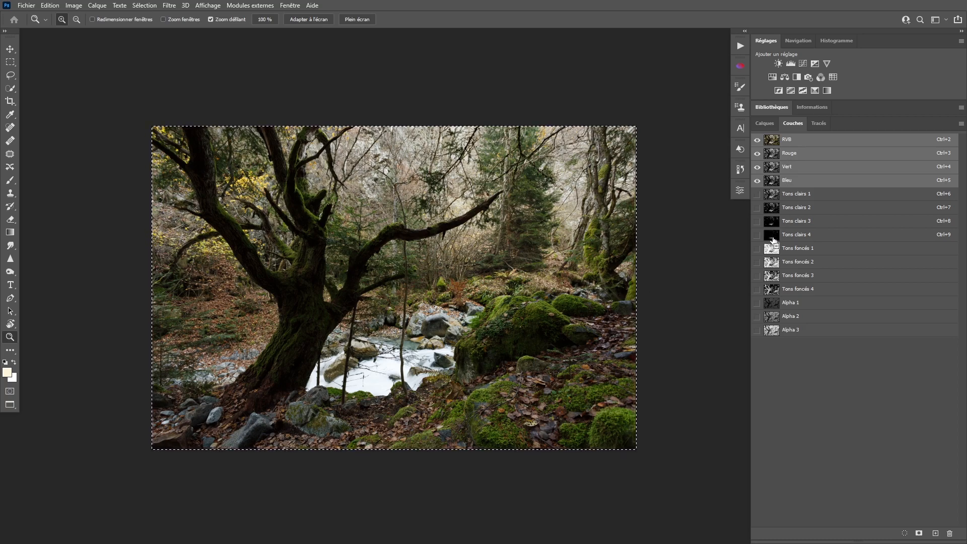
pyautogui.keyDown('ctrl'); pyautogui.click(775, 293); pyautogui.keyUp('ctrl')
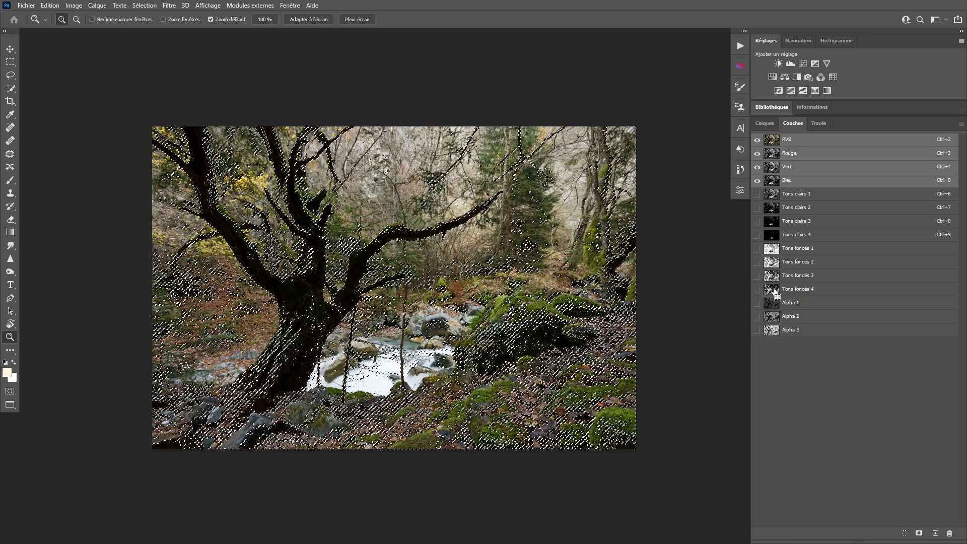
pyautogui.click(919, 533)
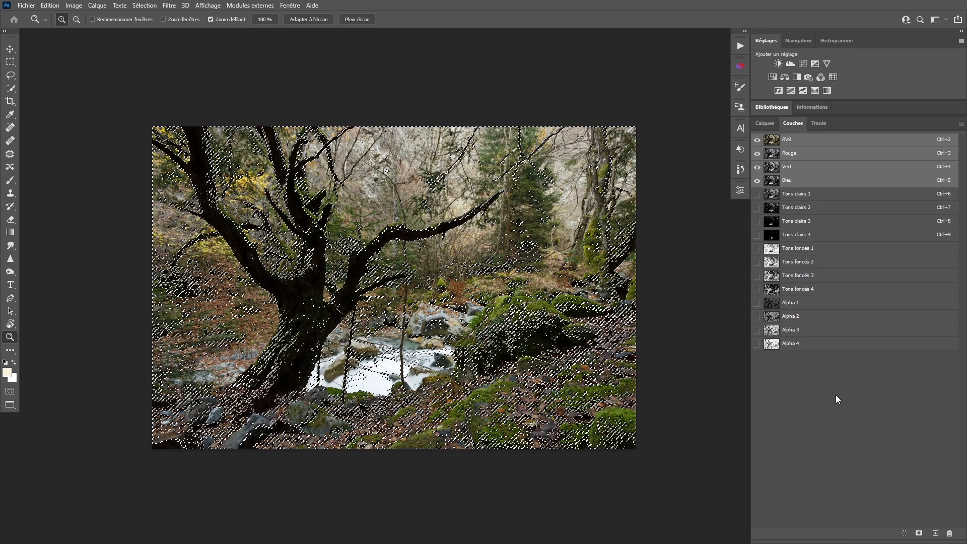
pyautogui.hotkey('ctrl', 'd')
# Rename the channels Alpha 1 and Alpha 2 as Tons moyens 1 and Tons moyens 2
pyautogui.doubleClick(794, 302)
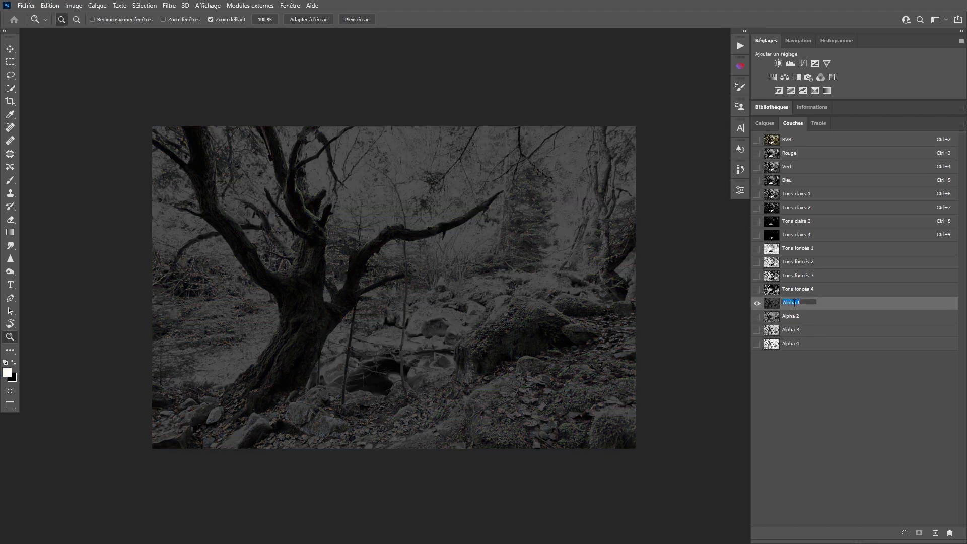
pyautogui.write('Tons moyens 1')
pyautogui.press('Return')
pyautogui.doubleClick(788, 316)
pyautogui.write('Tons ')
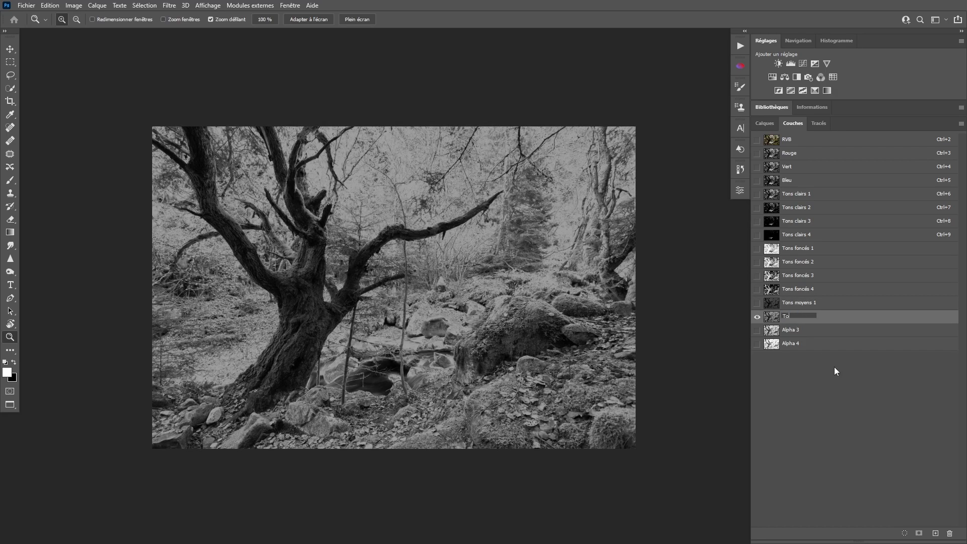
pyautogui.write('moyens 2')
pyautogui.press('Return')
# Rename the channels Alpha 3 and Alpha 4 as Tons moyens 3 and Tons moyens 4
pyautogui.doubleClick(790, 330)
pyautogui.write('Tons moyens 3')
pyautogui.press('Return')
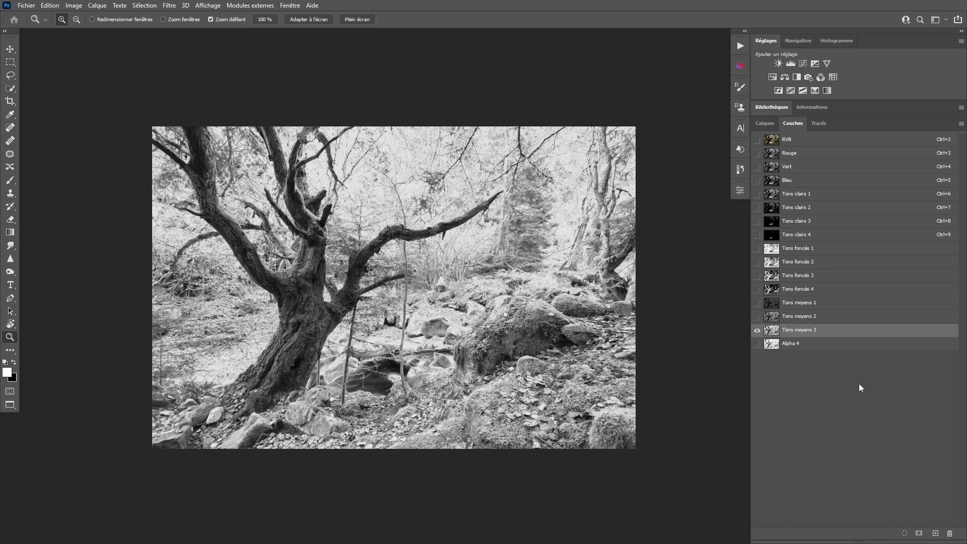
pyautogui.doubleClick(790, 345)
pyautogui.write('Tons moyens')
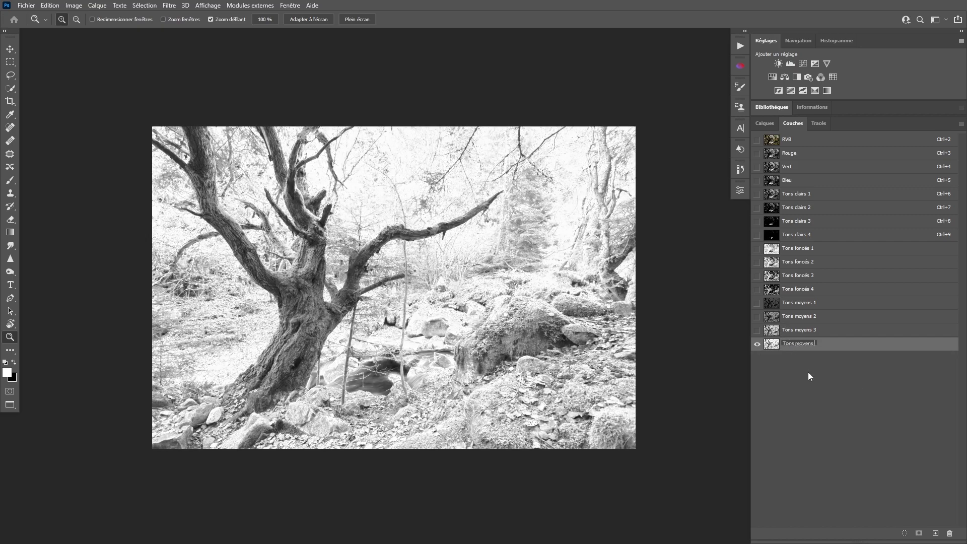
pyautogui.press('Escape')
# Review the Tons clairs, Tons foncés and Tons moyens masks from 1 to 4 in turn
pyautogui.click(777, 196)
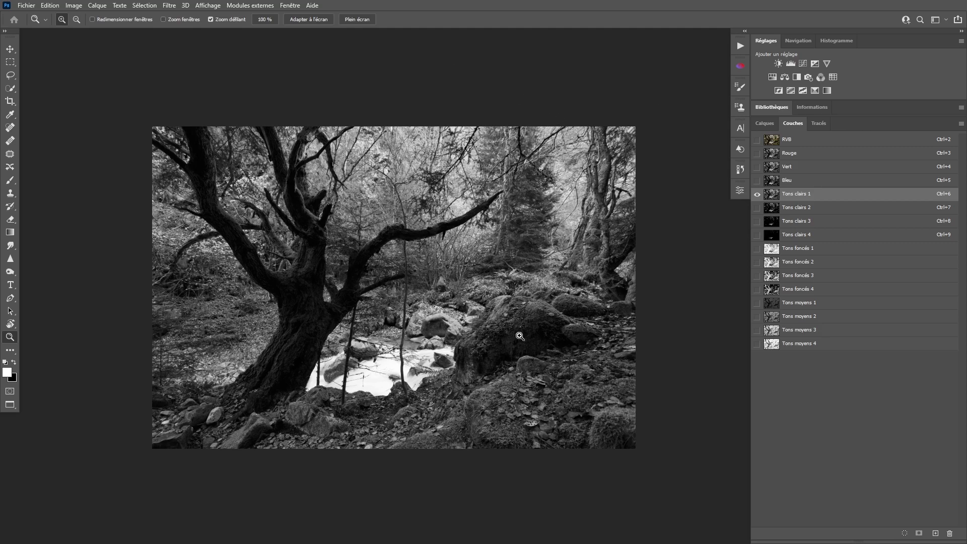
pyautogui.click(777, 207)
pyautogui.click(777, 221)
pyautogui.click(775, 234)
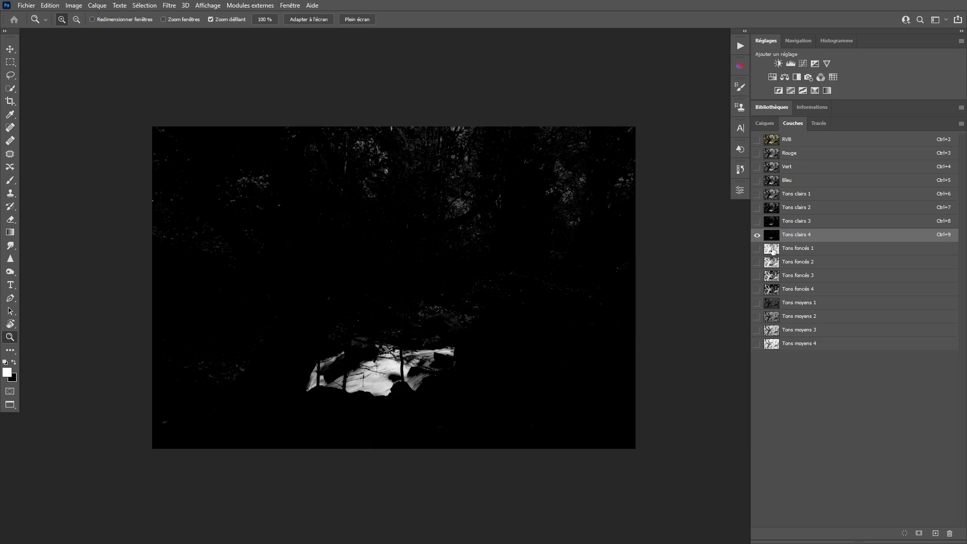
pyautogui.click(771, 249)
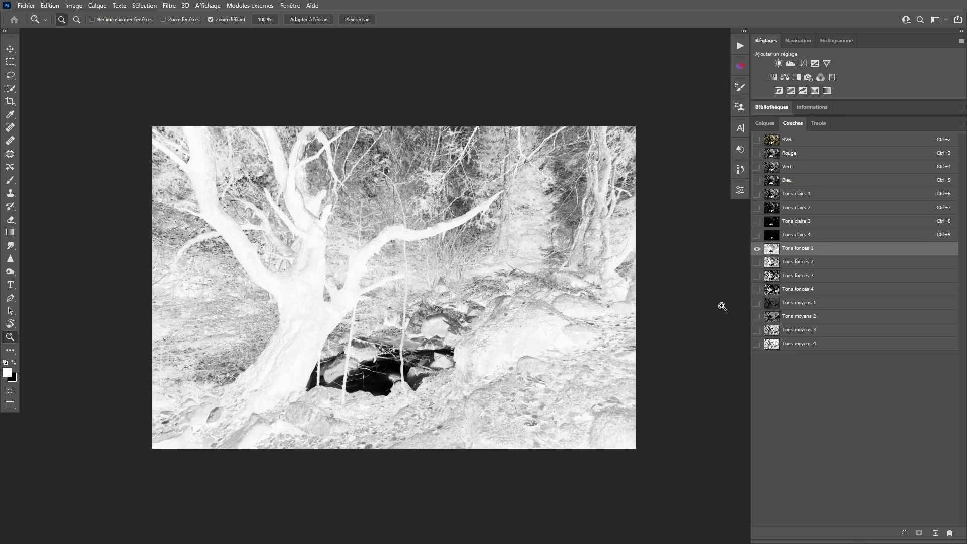
pyautogui.click(777, 262)
pyautogui.click(773, 277)
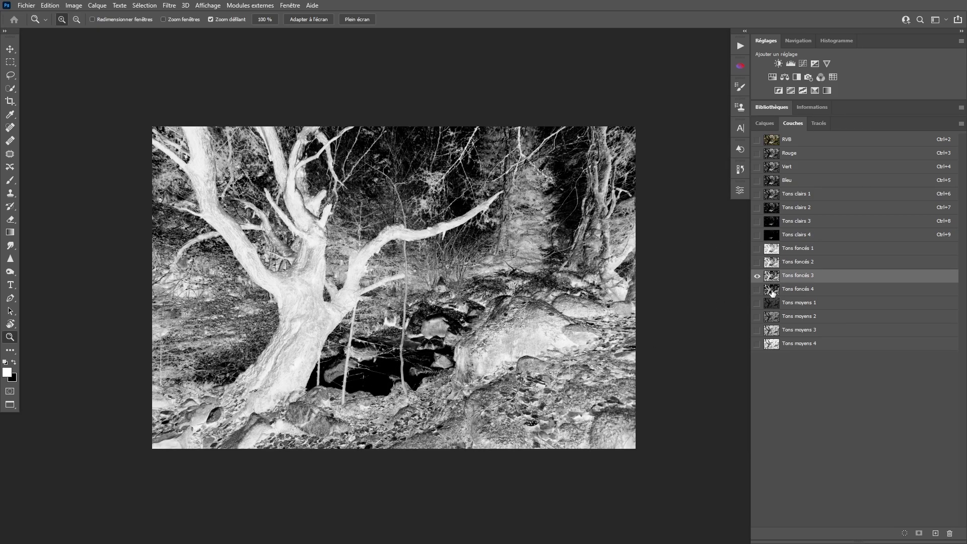
pyautogui.click(773, 291)
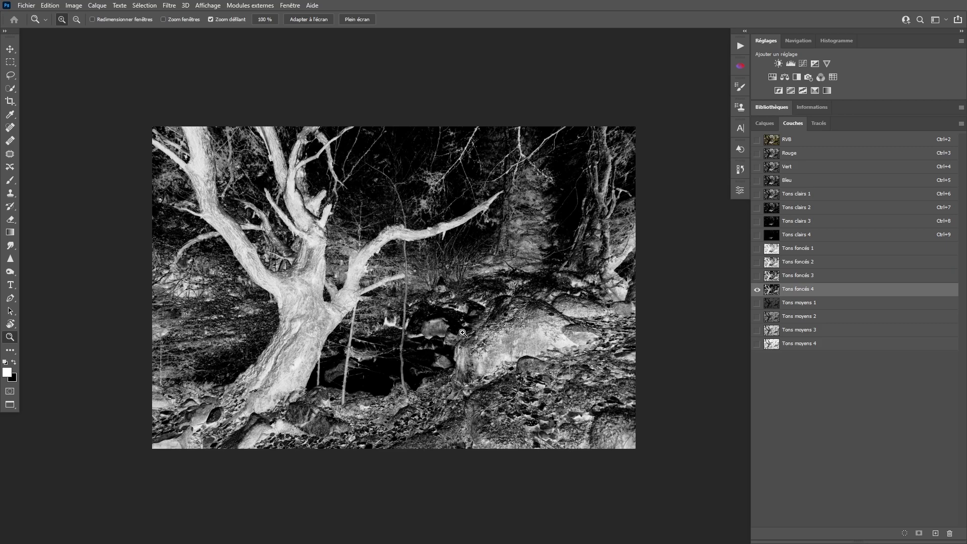
pyautogui.click(773, 304)
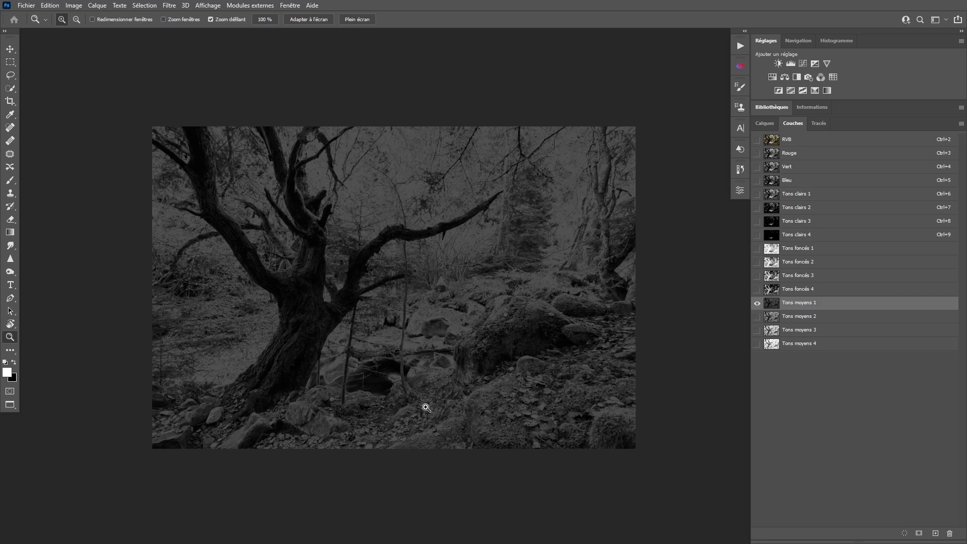
pyautogui.click(769, 319)
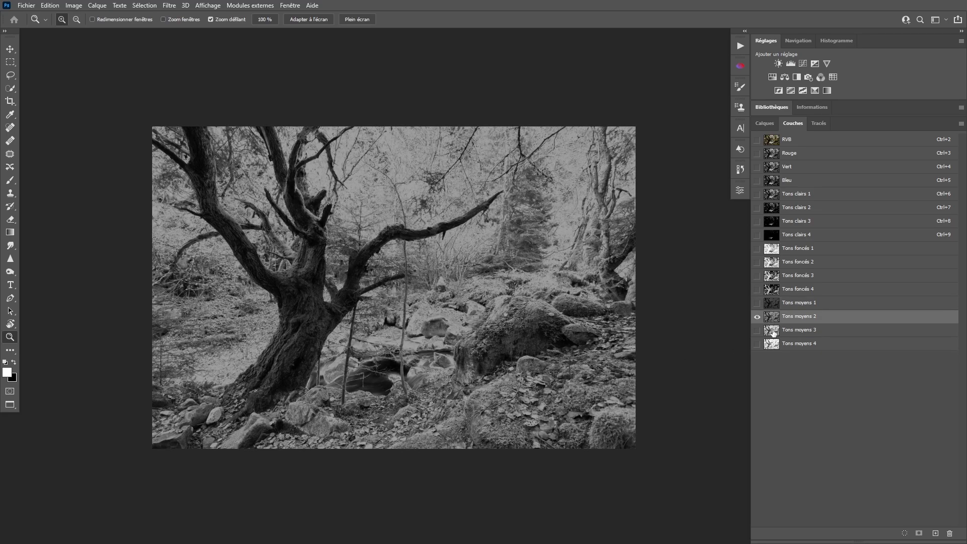
pyautogui.click(770, 332)
pyautogui.click(772, 346)
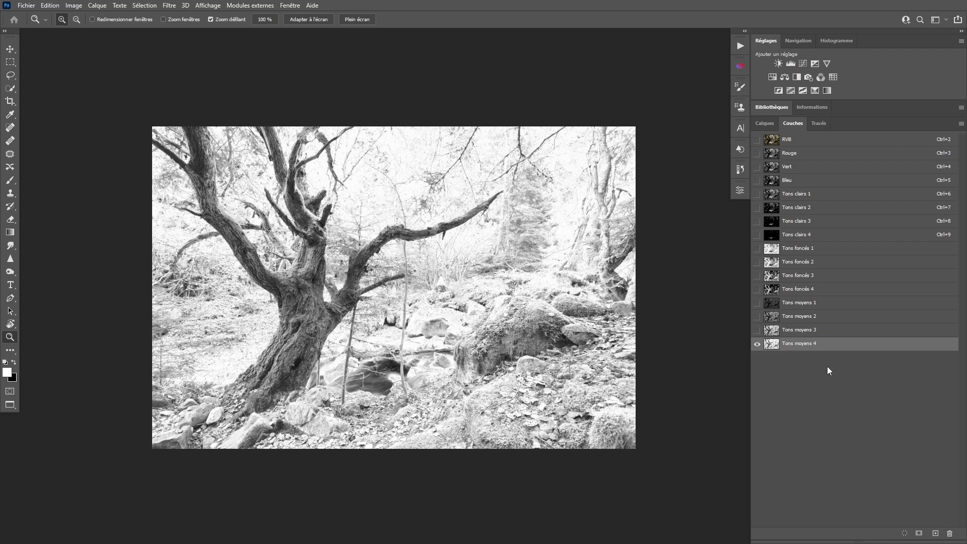
# Compare Tons moyens 1 with Tons clairs 1 and Tons foncés 1, and examine how the Tons moyens masks differ from 1 to 4
pyautogui.click(792, 305)
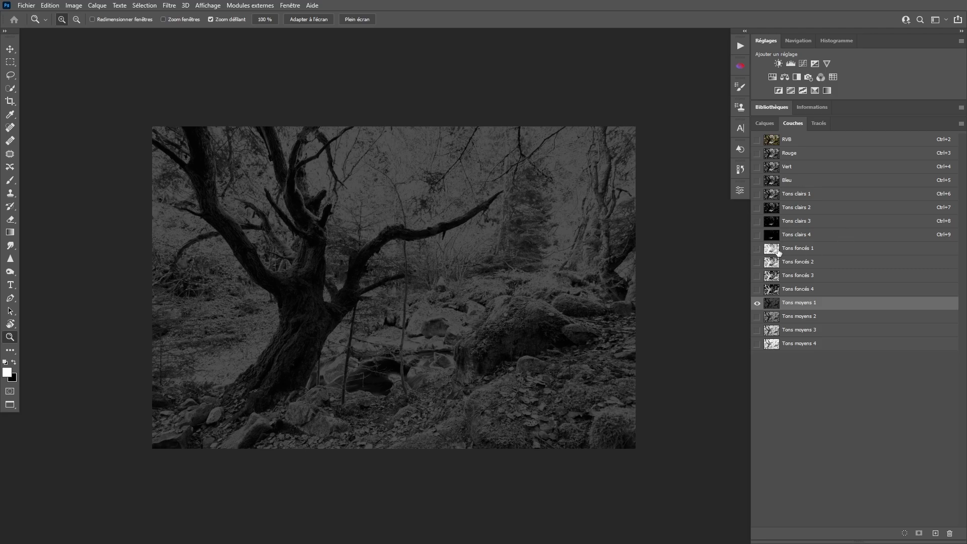
pyautogui.click(775, 197)
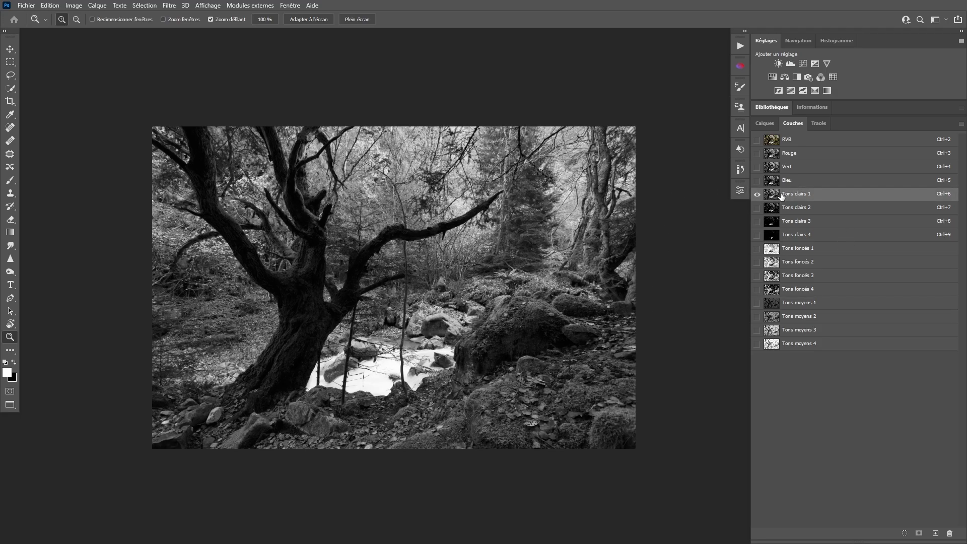
pyautogui.click(773, 249)
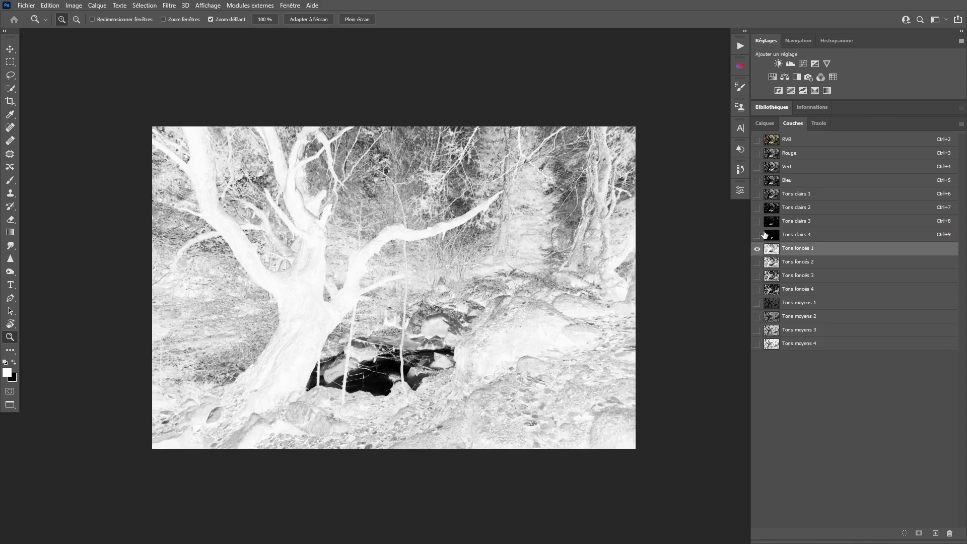
pyautogui.click(771, 196)
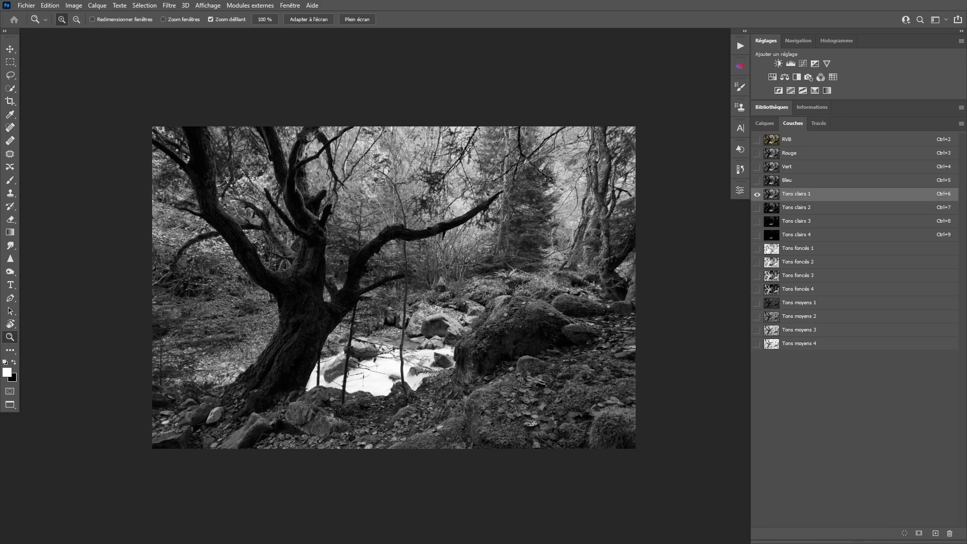
pyautogui.click(776, 307)
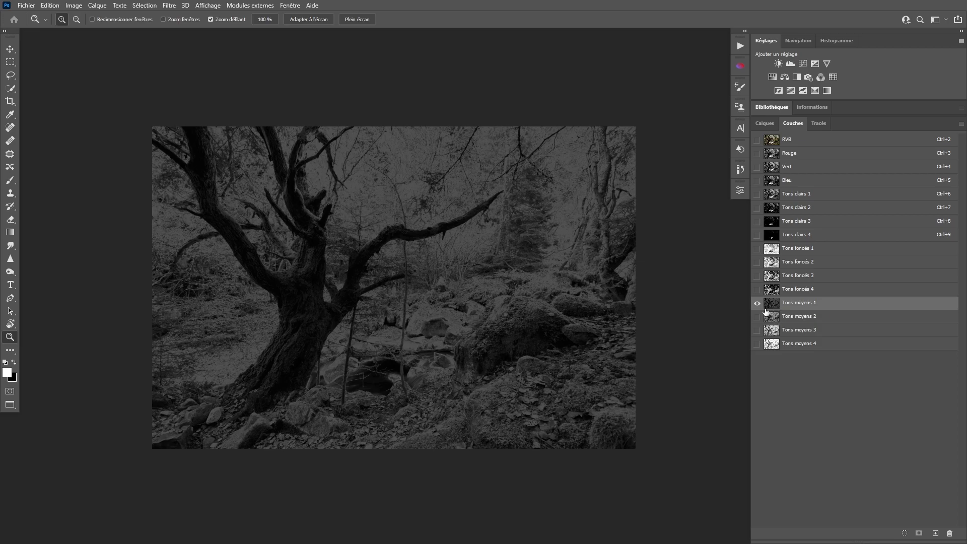
pyautogui.click(776, 320)
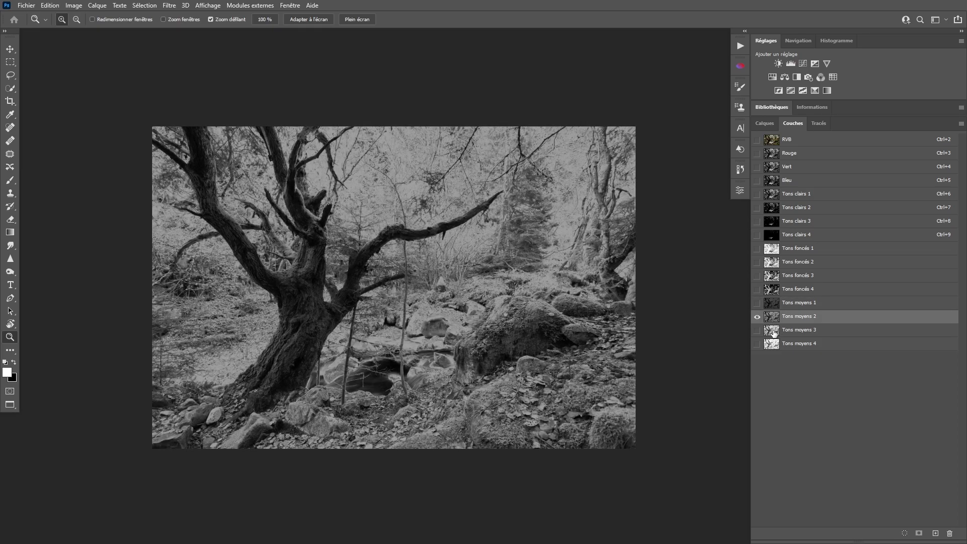
pyautogui.click(776, 334)
pyautogui.click(775, 346)
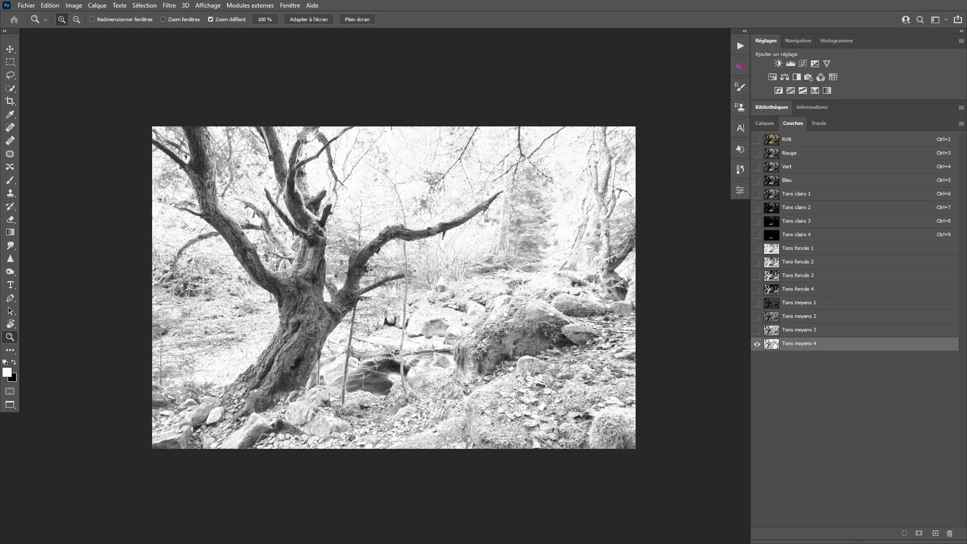
pyautogui.click(774, 332)
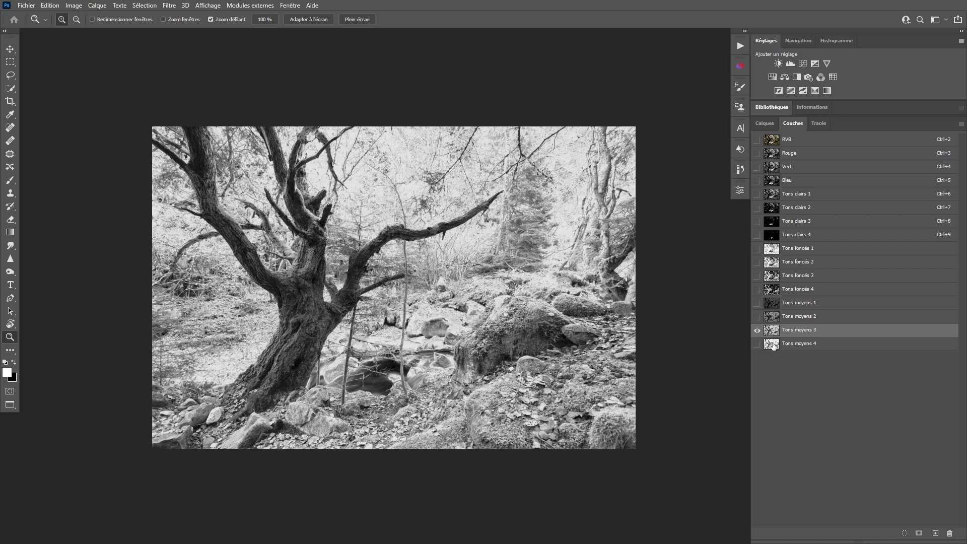
pyautogui.click(773, 345)
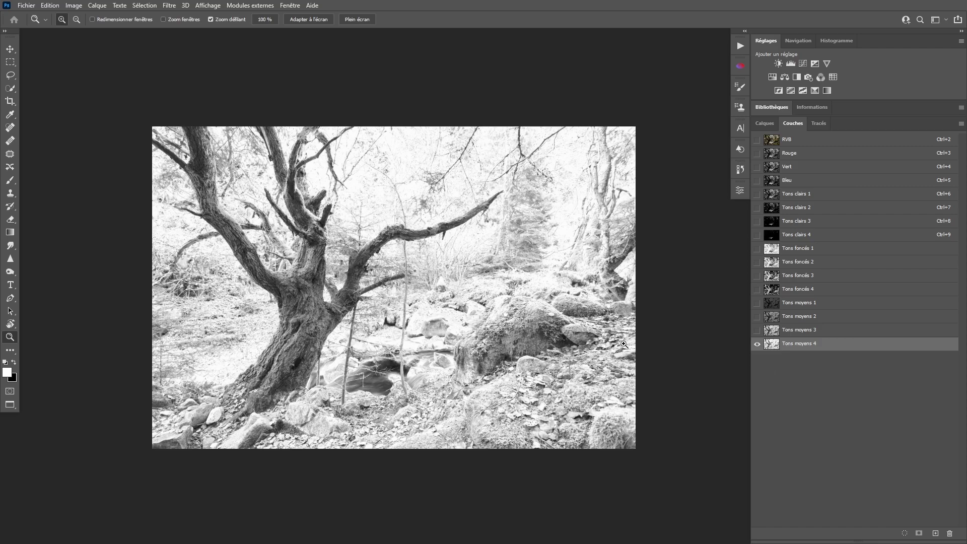
# Return to the standard screen mode and delete all the mask channels from Tons clairs 1 through Tons moyens 4
pyautogui.press('f')
pyautogui.press('f')
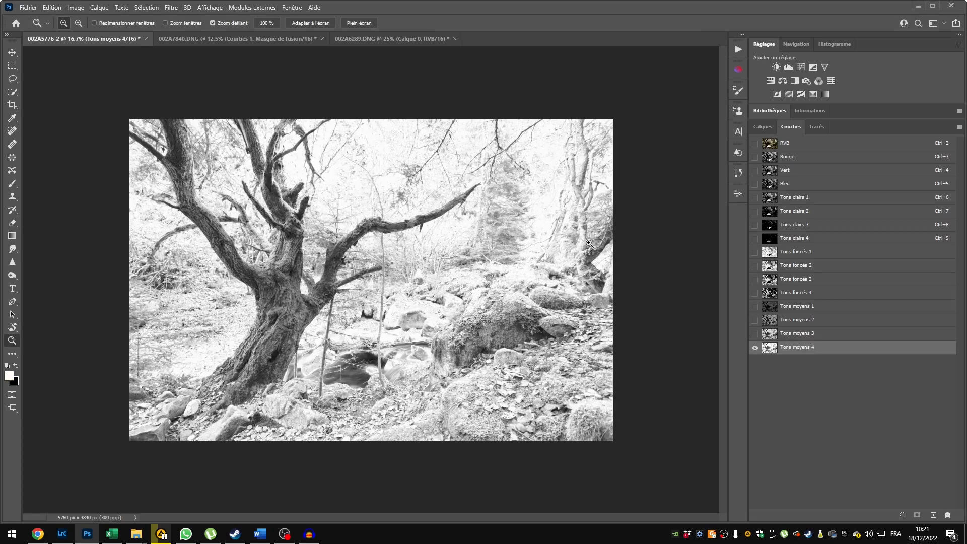
pyautogui.keyDown('shift'); pyautogui.click(795, 334); pyautogui.keyUp('shift')
pyautogui.keyDown('shift'); pyautogui.click(794, 320); pyautogui.keyUp('shift')
pyautogui.keyDown('shift'); pyautogui.click(791, 306); pyautogui.keyUp('shift')
pyautogui.keyDown('shift'); pyautogui.click(789, 293); pyautogui.keyUp('shift')
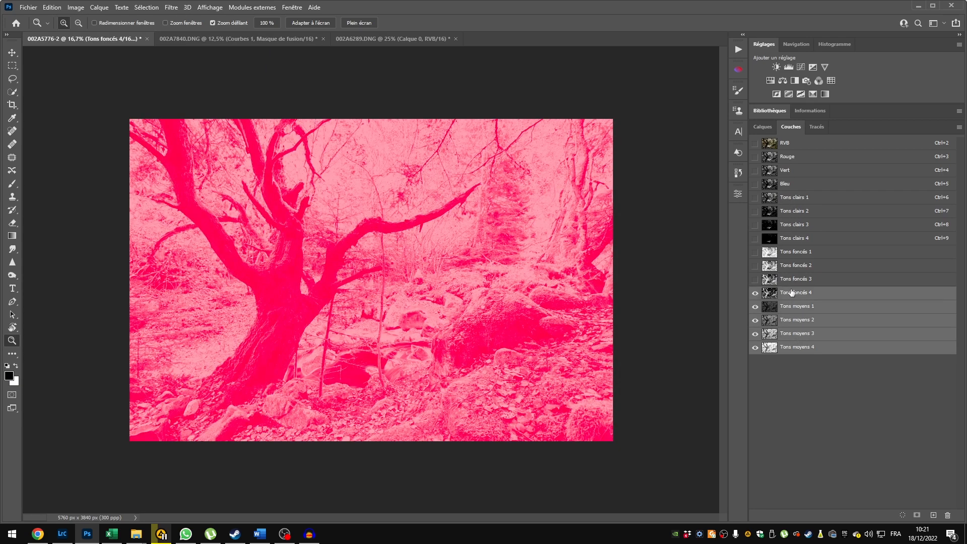
pyautogui.keyDown('shift'); pyautogui.click(787, 279); pyautogui.keyUp('shift')
pyautogui.keyDown('shift'); pyautogui.click(786, 266); pyautogui.keyUp('shift')
pyautogui.keyDown('shift'); pyautogui.click(786, 252); pyautogui.keyUp('shift')
pyautogui.keyDown('shift'); pyautogui.click(787, 238); pyautogui.keyUp('shift')
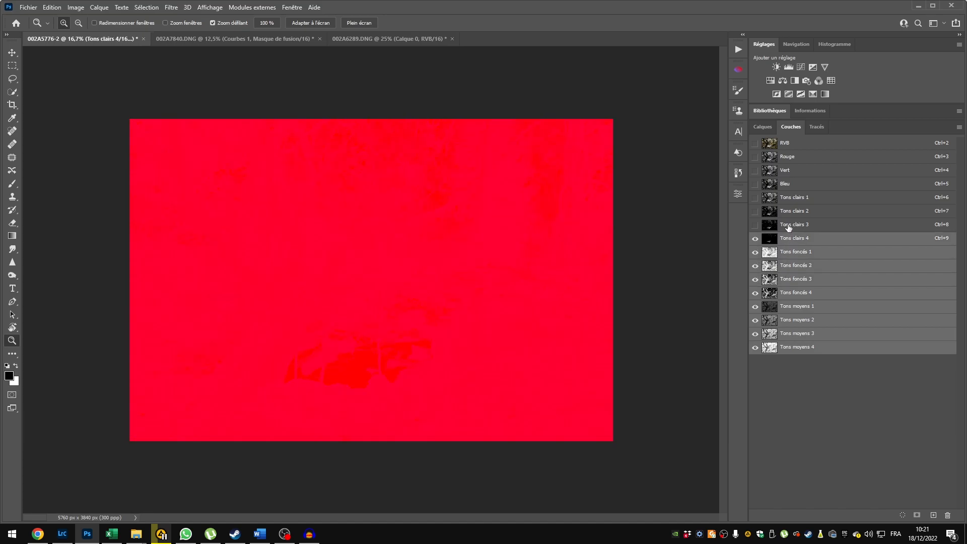
pyautogui.keyDown('shift'); pyautogui.click(789, 224); pyautogui.keyUp('shift')
pyautogui.keyDown('shift'); pyautogui.click(788, 211); pyautogui.keyUp('shift')
pyautogui.keyDown('shift'); pyautogui.click(790, 197); pyautogui.keyUp('shift')
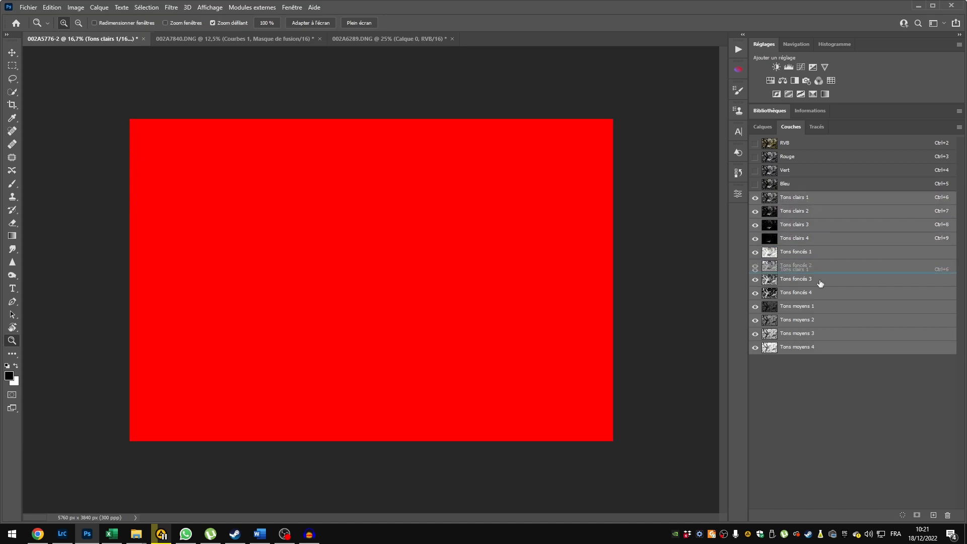
pyautogui.click(947, 514)
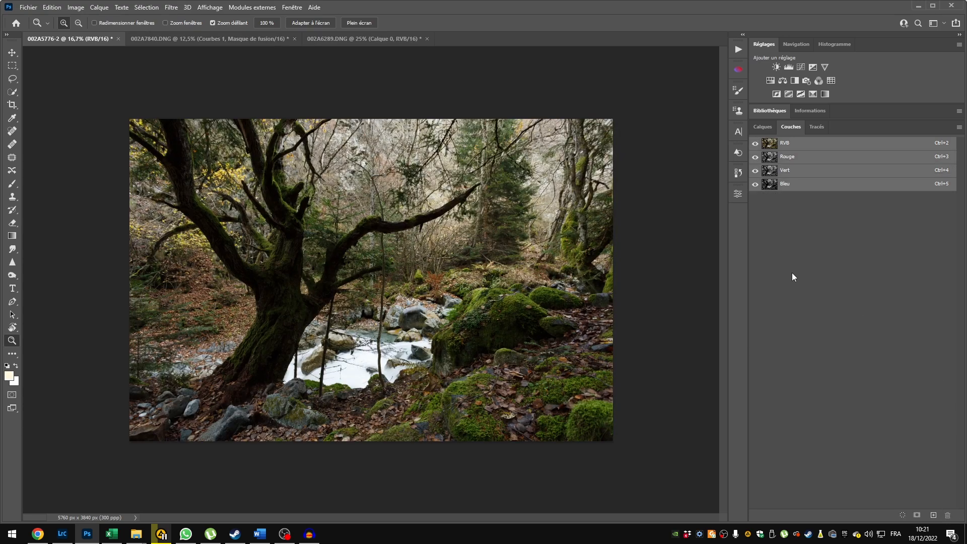
# Run the Mini Pack action Créer les masques de luminosité, and clear its masks with the action Supprimer les masques de luminosité
pyautogui.click(737, 50)
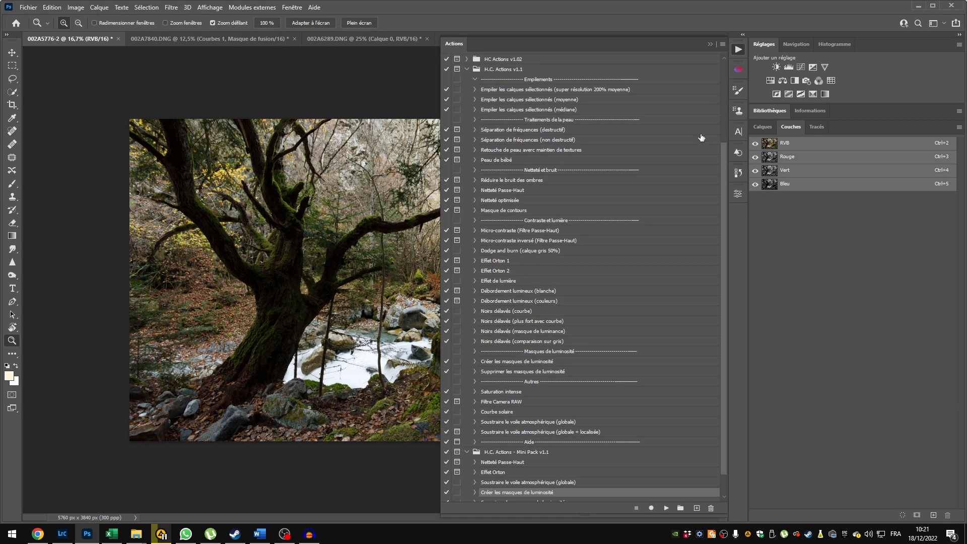
pyautogui.scroll(-1, 565, 271)
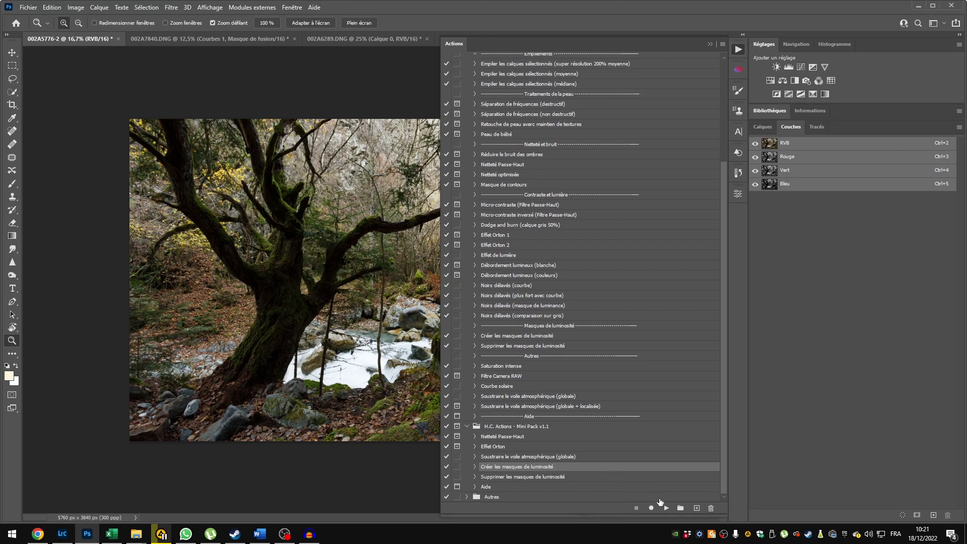
pyautogui.click(665, 507)
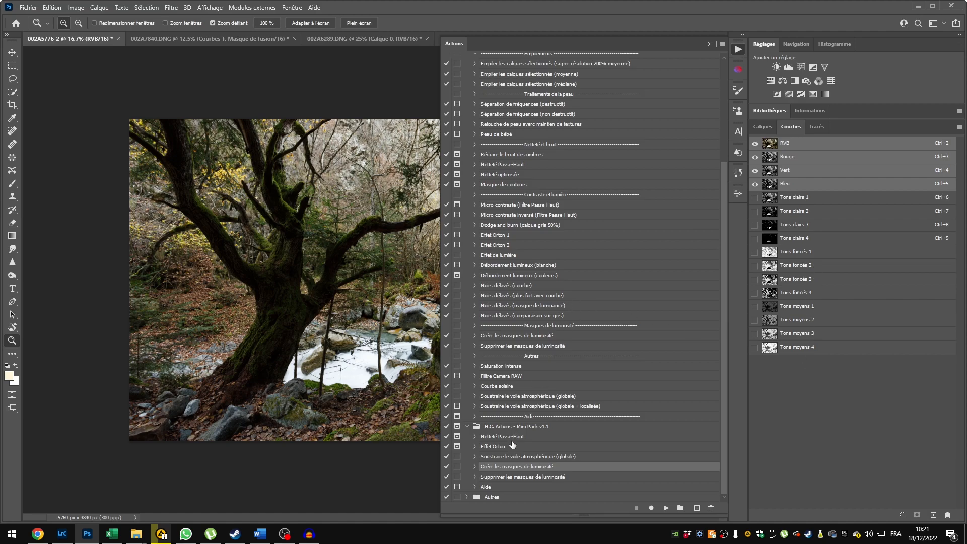
pyautogui.click(511, 477)
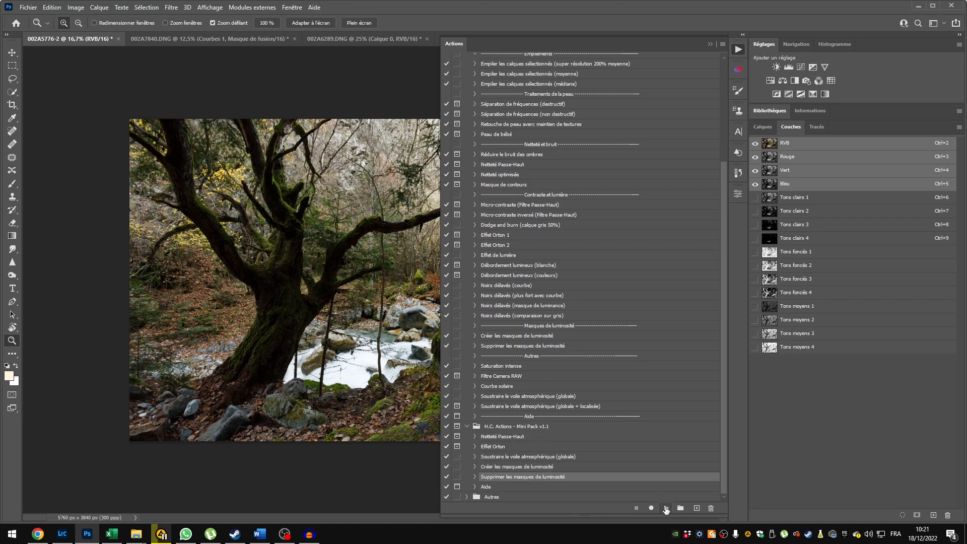
pyautogui.click(665, 508)
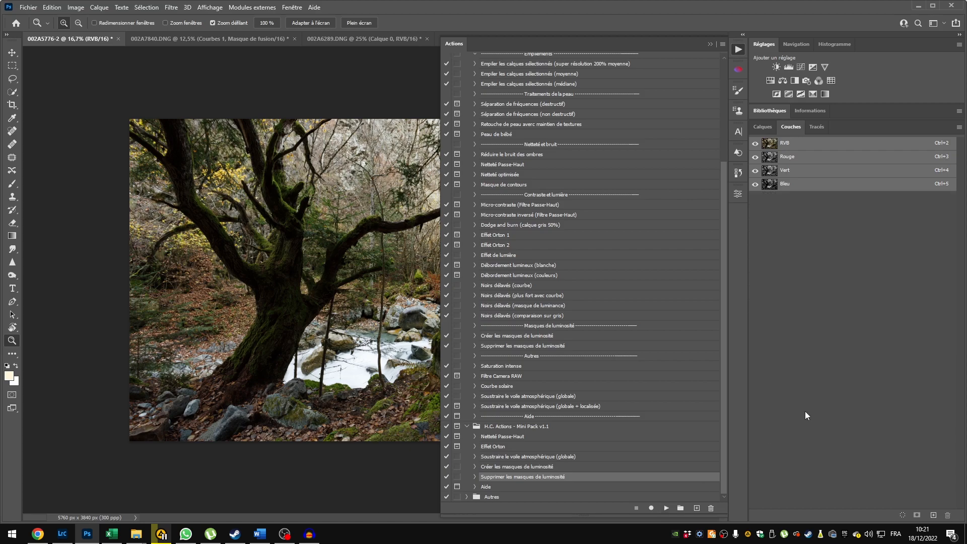
# Generate the luminosity masks with the Mini Pack action Créer les masques de luminosité and display the Tons clairs 1 mask
pyautogui.click(525, 466)
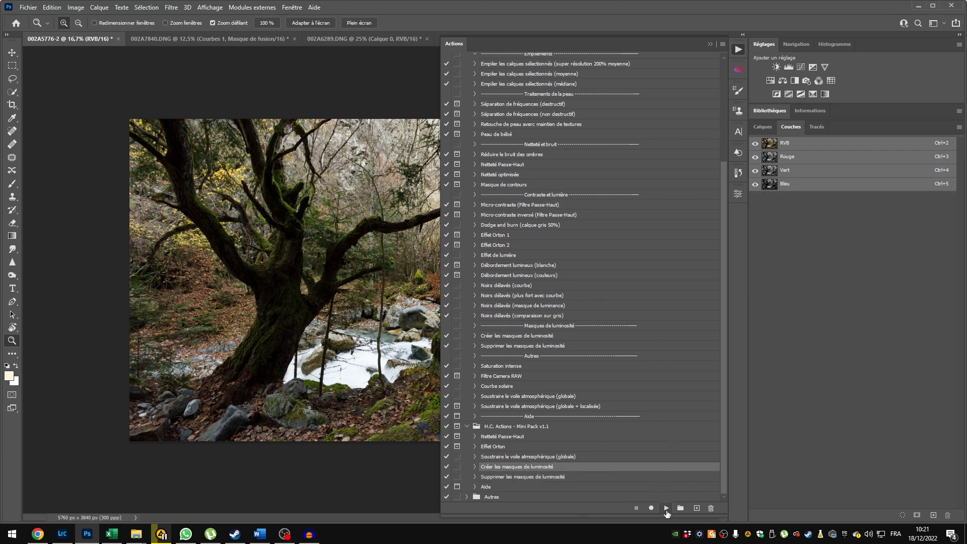
pyautogui.click(666, 508)
pyautogui.click(740, 49)
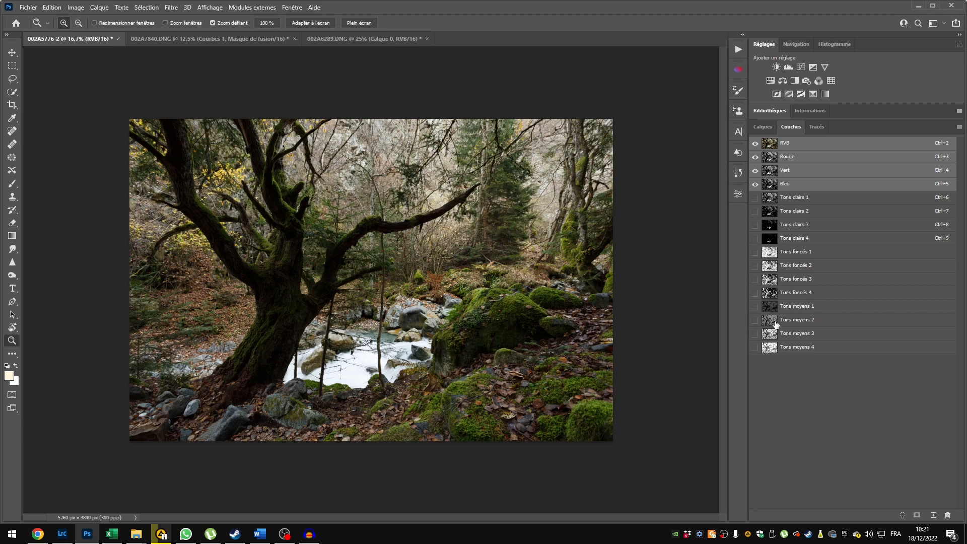
pyautogui.click(771, 199)
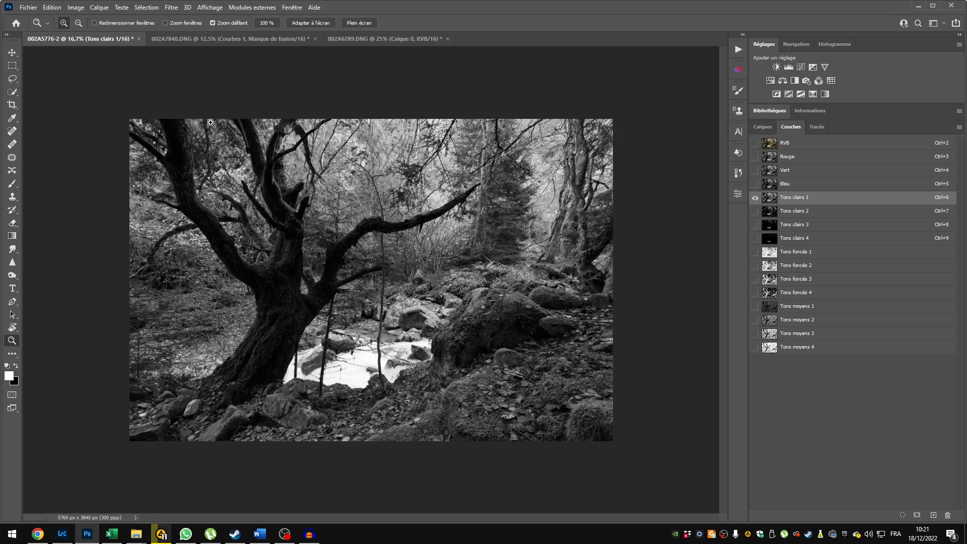
# Switch to the desert photo 002A7840.DNG and show its layers
pyautogui.click(225, 43)
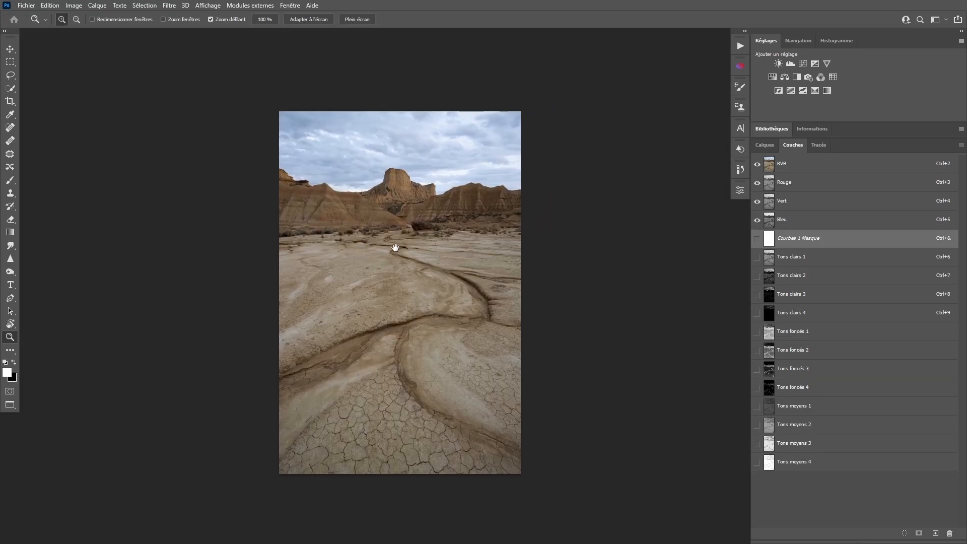
pyautogui.moveTo(395, 247); pyautogui.dragTo(362, 247)
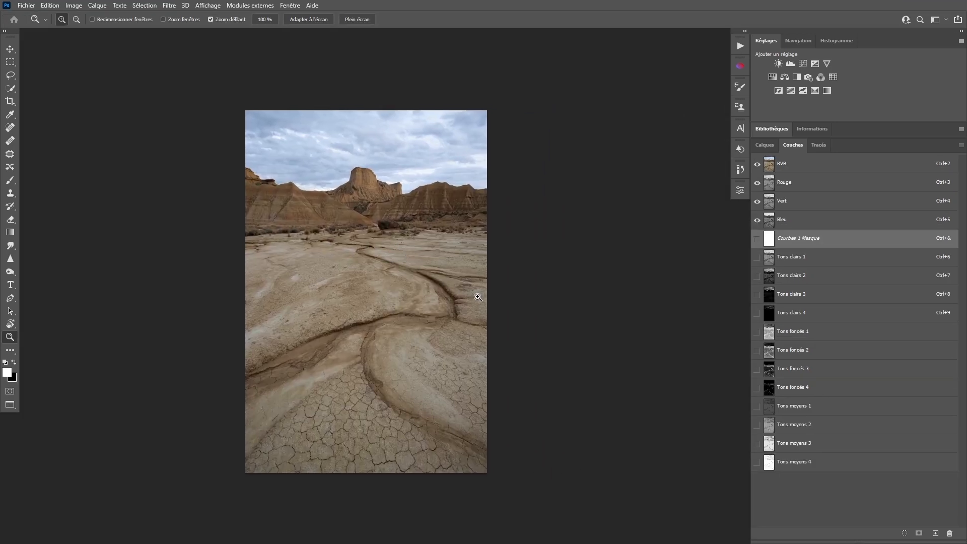
pyautogui.click(370, 284)
pyautogui.moveTo(440, 289); pyautogui.dragTo(435, 280)
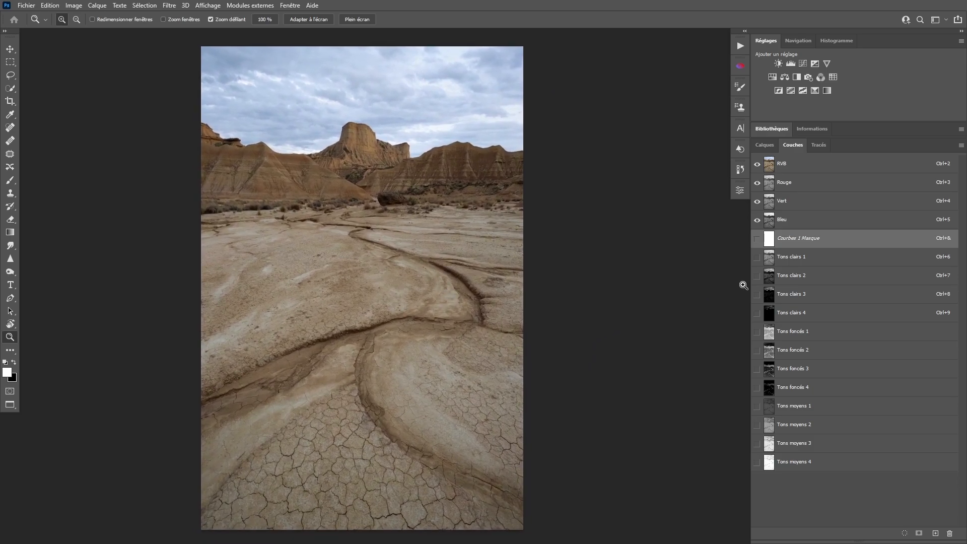
pyautogui.click(761, 146)
pyautogui.click(788, 144)
pyautogui.click(764, 145)
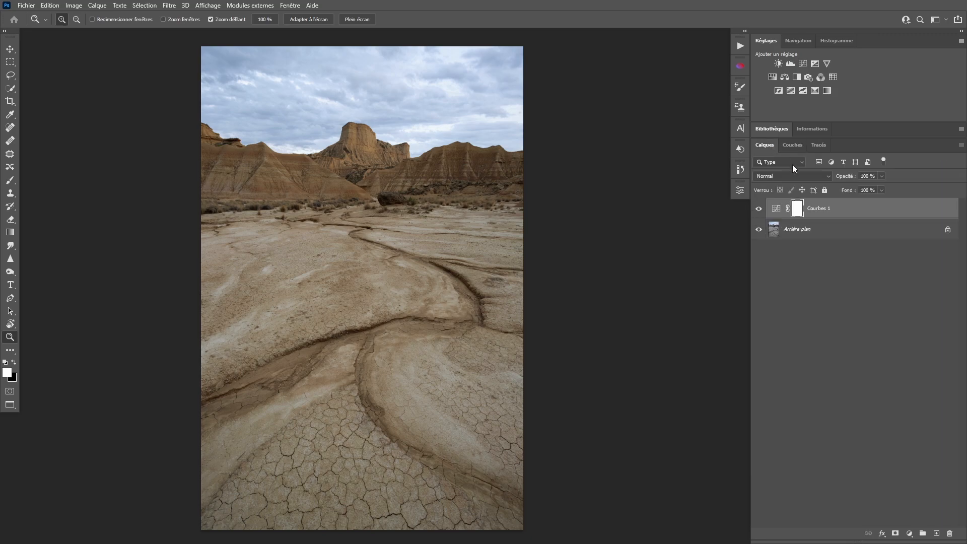
# Compare the desert photo with and without the Courbes 1 layer and examine that layer's curve and histogram
pyautogui.click(774, 211)
pyautogui.click(759, 208)
pyautogui.click(759, 208)
pyautogui.doubleClick(776, 208)
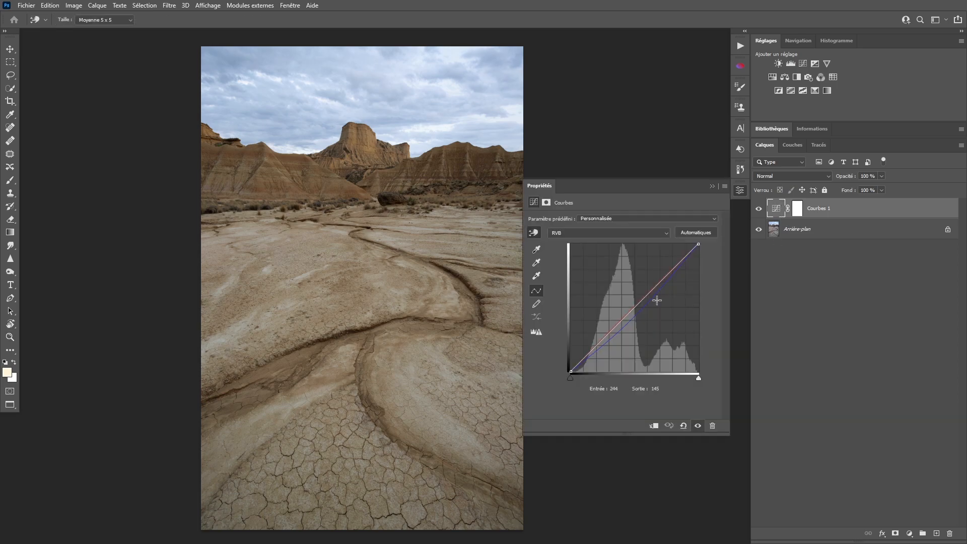
pyautogui.click(739, 192)
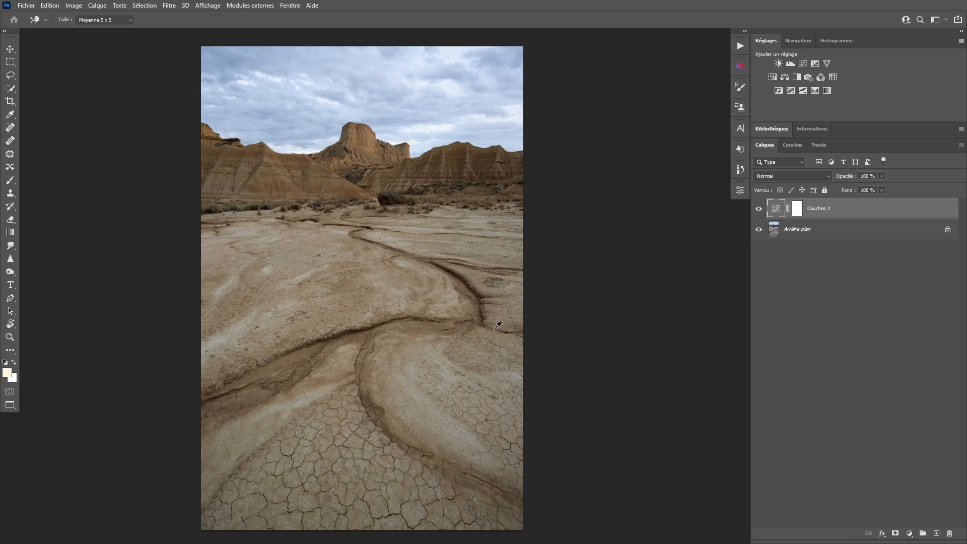
# Examine the desert photo's tones up close in the ground crack, the cliffs and the cloudy sky
pyautogui.press('z')
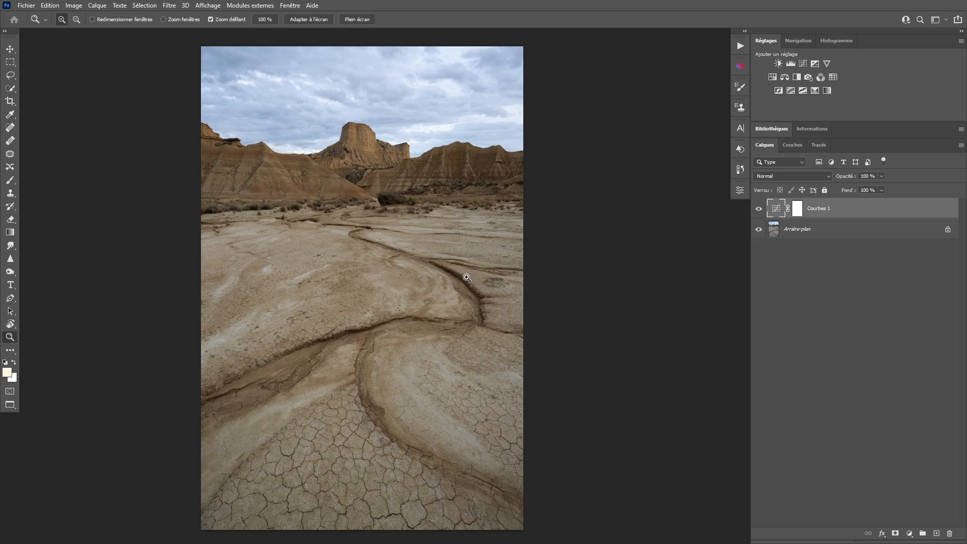
pyautogui.moveTo(383, 201); pyautogui.dragTo(484, 209)
pyautogui.moveTo(454, 263); pyautogui.dragTo(417, 277)
pyautogui.moveTo(407, 320); pyautogui.dragTo(252, 171)
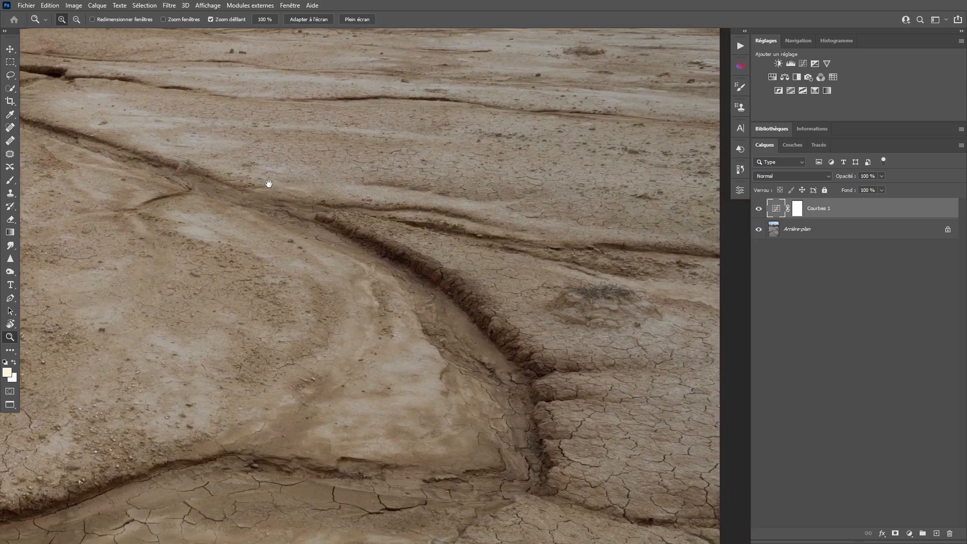
pyautogui.moveTo(466, 333); pyautogui.dragTo(526, 326)
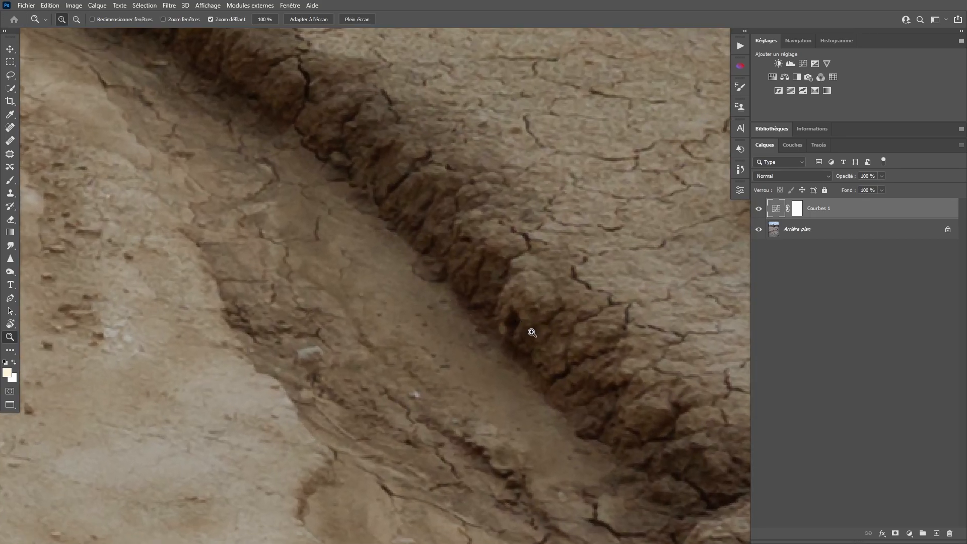
pyautogui.moveTo(450, 295); pyautogui.dragTo(469, 475)
pyautogui.moveTo(509, 294); pyautogui.dragTo(422, 276)
pyautogui.moveTo(475, 141); pyautogui.dragTo(475, 300)
pyautogui.moveTo(482, 227); pyautogui.dragTo(526, 253)
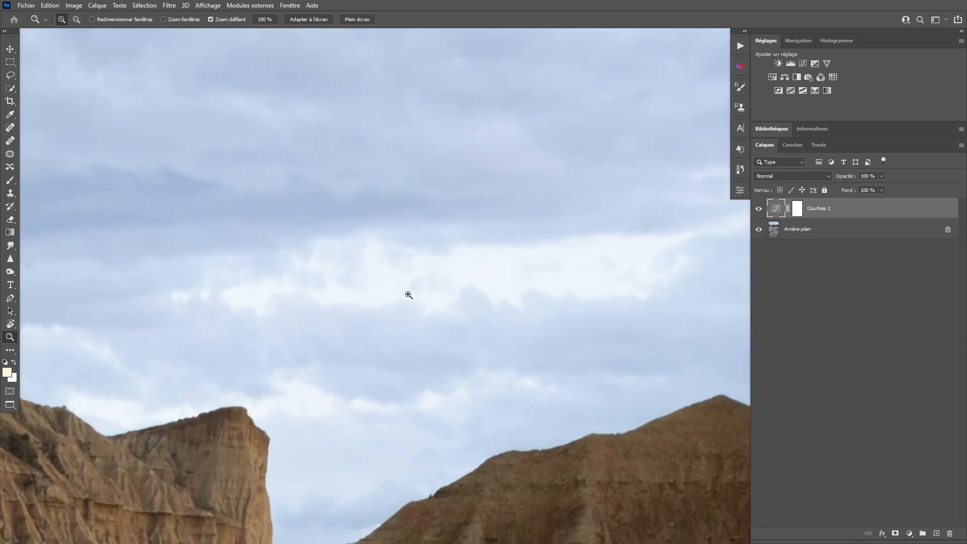
pyautogui.moveTo(458, 293); pyautogui.dragTo(364, 287)
pyautogui.moveTo(472, 414); pyautogui.dragTo(440, 291)
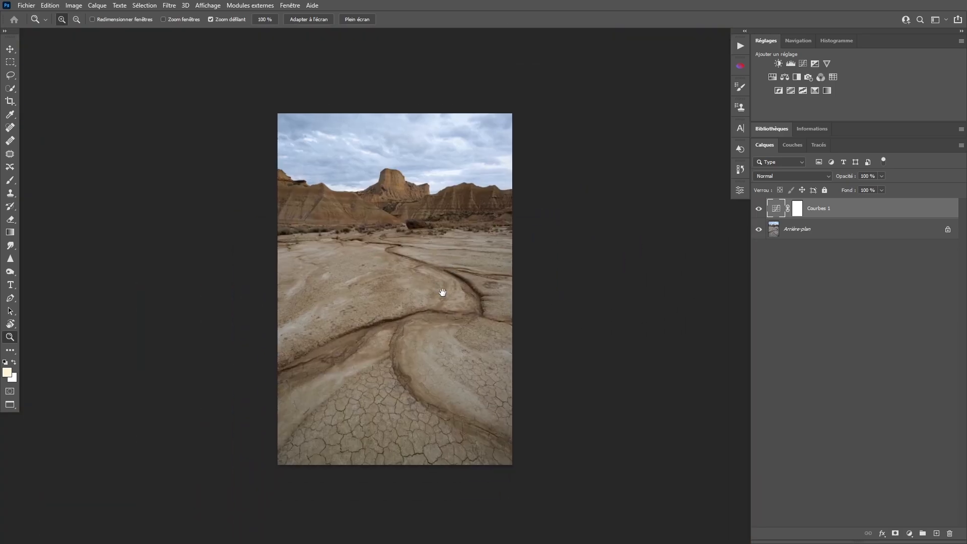
pyautogui.moveTo(416, 262); pyautogui.dragTo(451, 263)
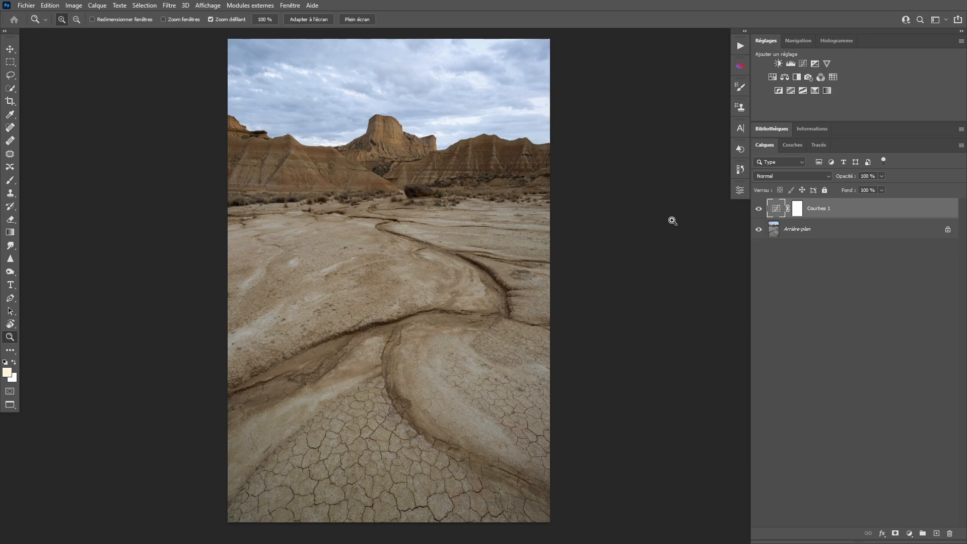
# Load the Tons moyens 1 channel as a selection and return to the RVB composite view
pyautogui.click(795, 145)
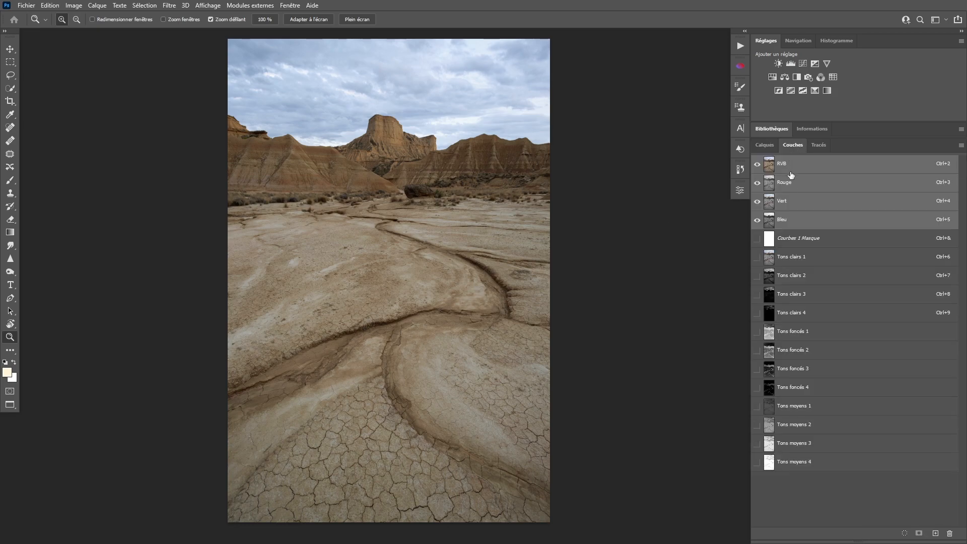
pyautogui.click(767, 407)
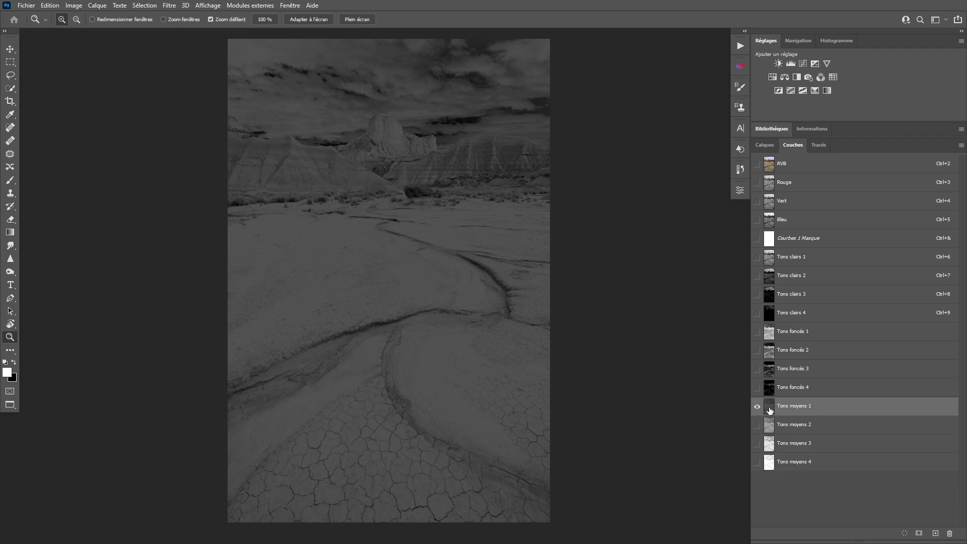
pyautogui.keyDown('ctrl'); pyautogui.click(769, 410); pyautogui.keyUp('ctrl')
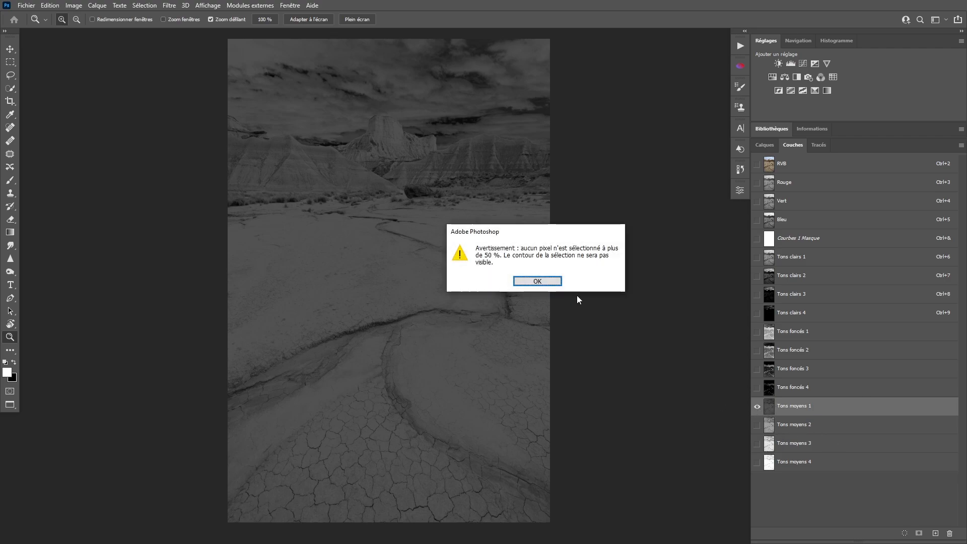
pyautogui.click(538, 281)
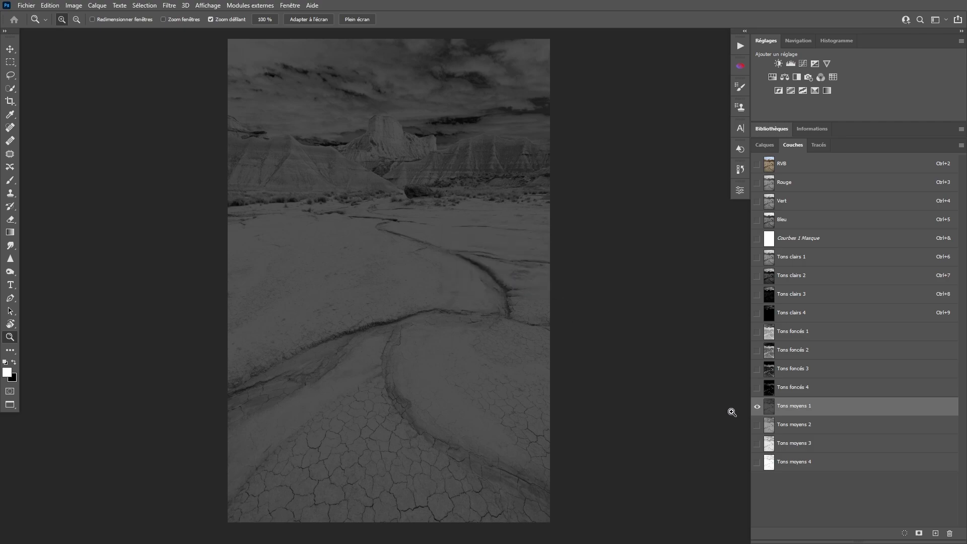
pyautogui.click(769, 165)
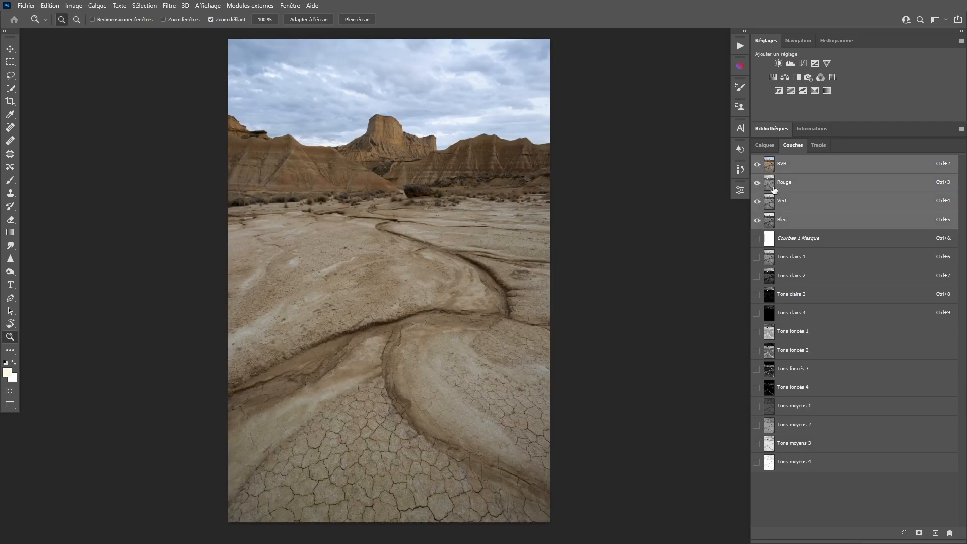
# Add a Curves adjustment layer masked by the Tons moyens 1 selection and display its mask
pyautogui.click(763, 146)
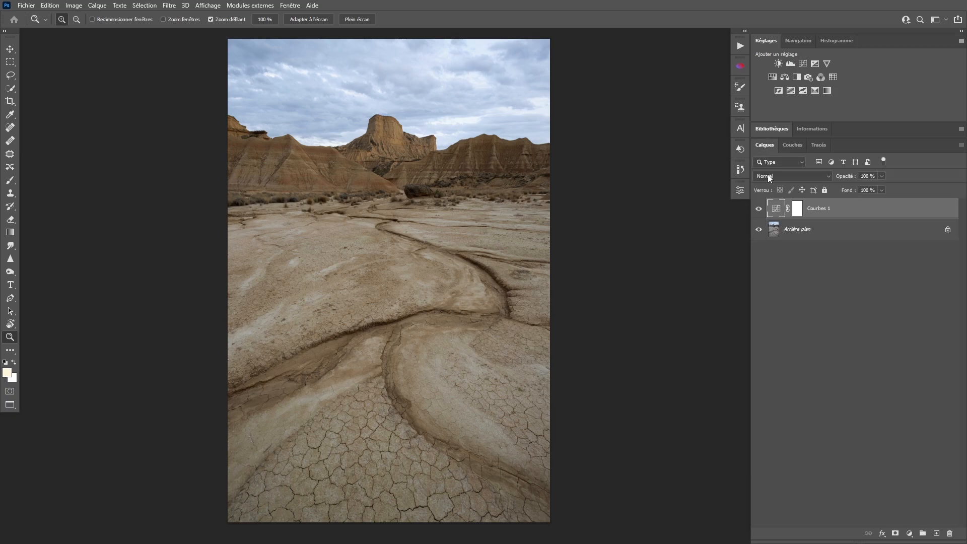
pyautogui.click(802, 64)
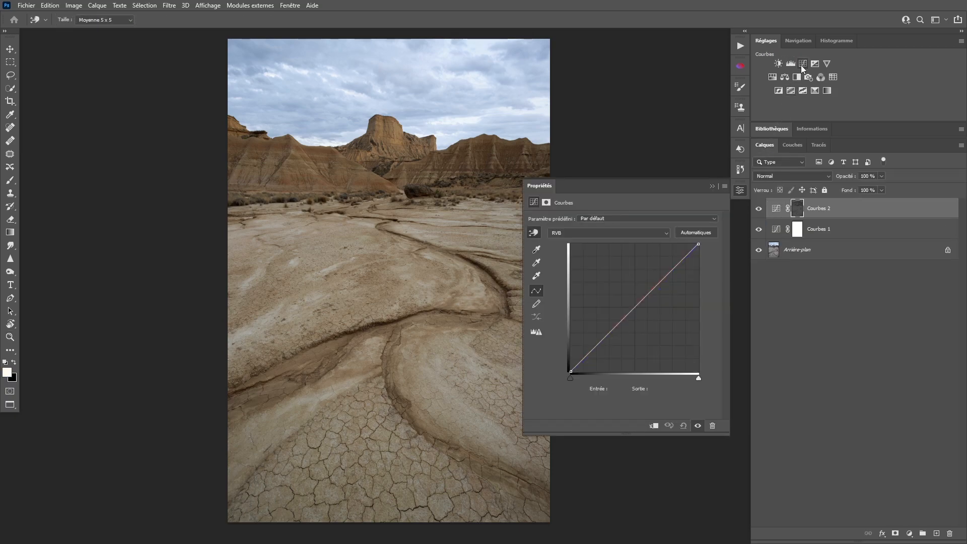
pyautogui.keyDown('alt'); pyautogui.click(795, 212); pyautogui.keyUp('alt')
pyautogui.press('z')
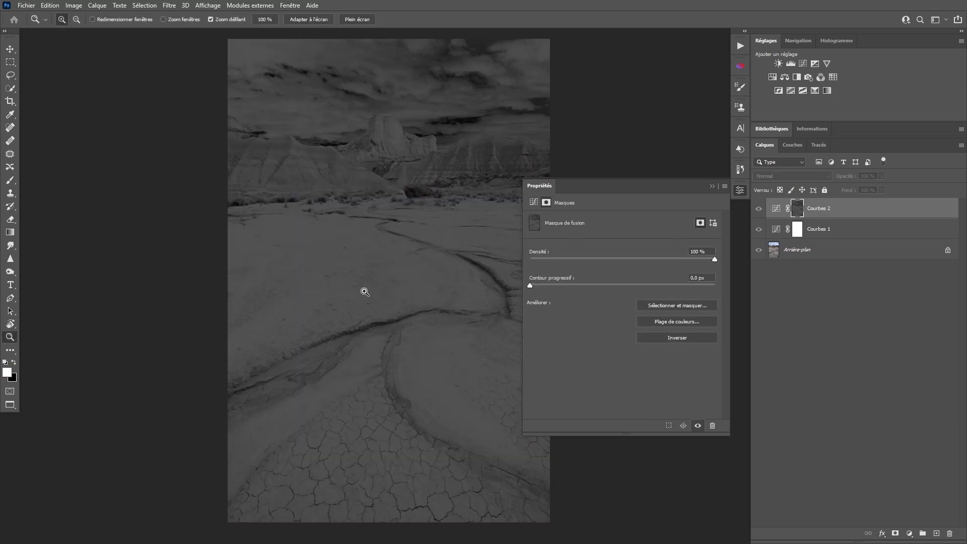
# Shape the Courbes 2 curve into a steep S, with its dark point at input 73, output 16 and its light point raised
pyautogui.click(774, 214)
pyautogui.moveTo(657, 285); pyautogui.dragTo(656, 269)
pyautogui.moveTo(606, 328); pyautogui.dragTo(603, 365)
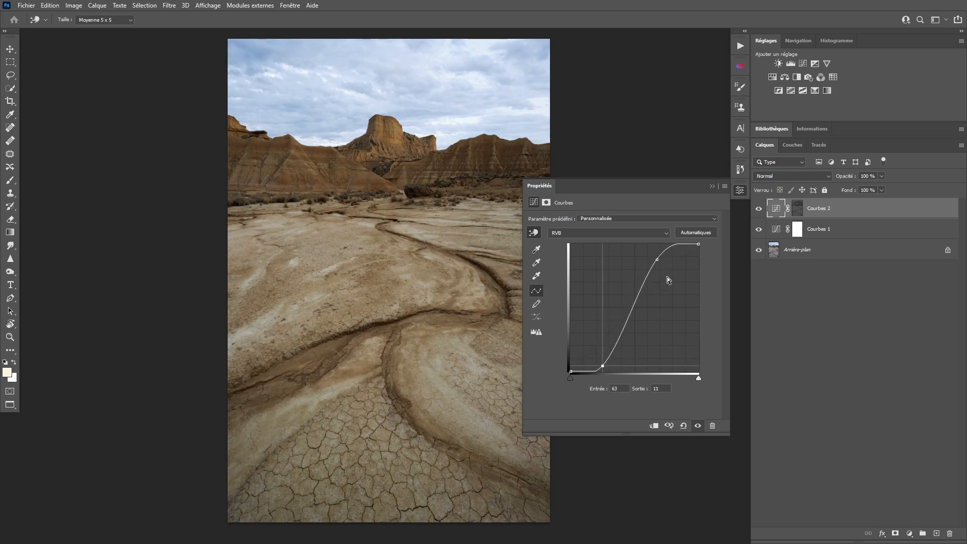
pyautogui.moveTo(657, 262); pyautogui.dragTo(667, 252)
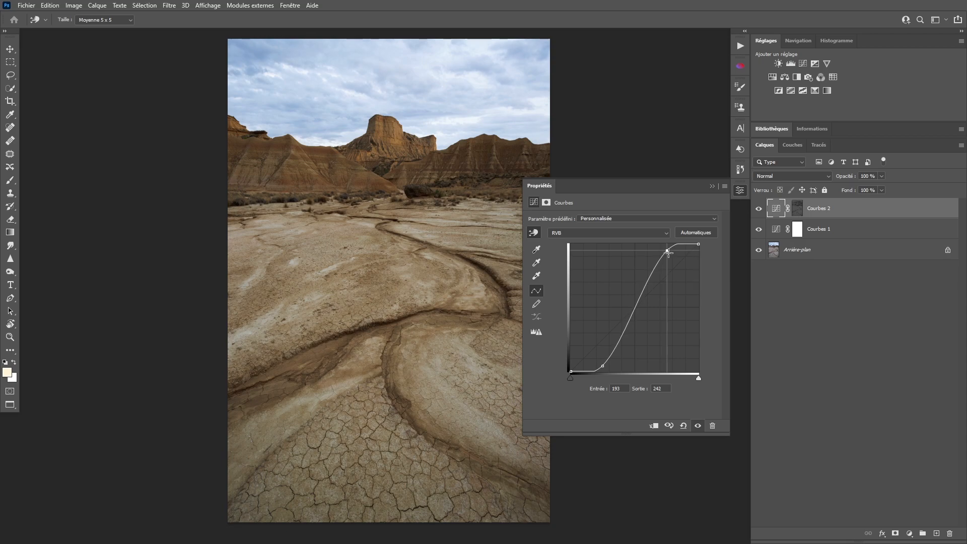
pyautogui.moveTo(603, 366)
pyautogui.mouseDown()
pyautogui.moveTo(607, 353)
pyautogui.moveTo(607, 363)
pyautogui.mouseUp()
pyautogui.moveTo(665, 253); pyautogui.dragTo(661, 248)
pyautogui.moveTo(608, 367); pyautogui.dragTo(609, 364)
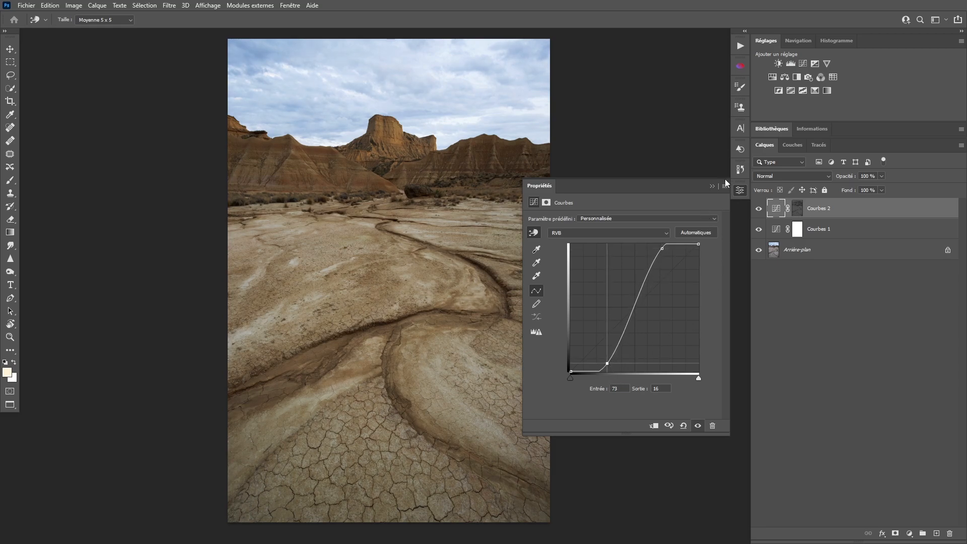
pyautogui.click(738, 190)
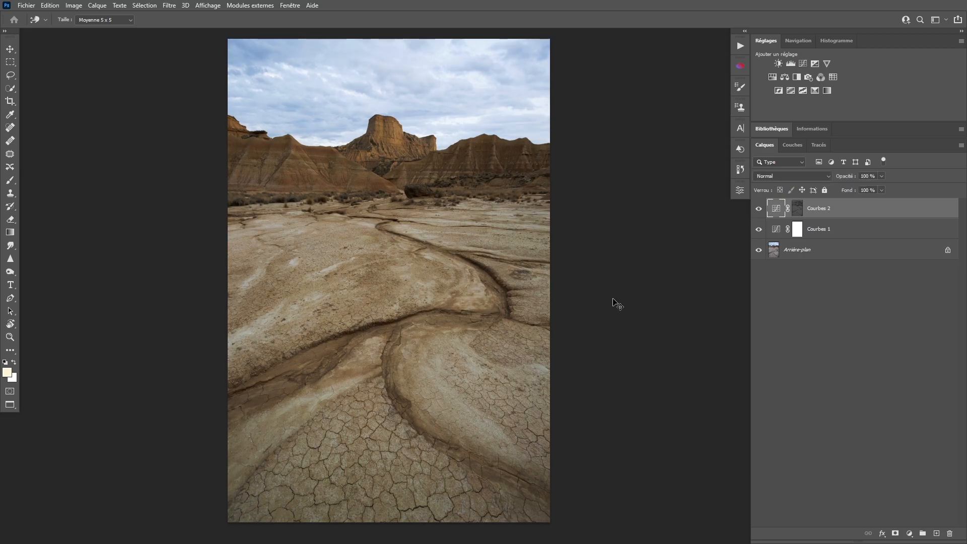
# Compare the ground crack up close with and without the Courbes 2 layer
pyautogui.press('z')
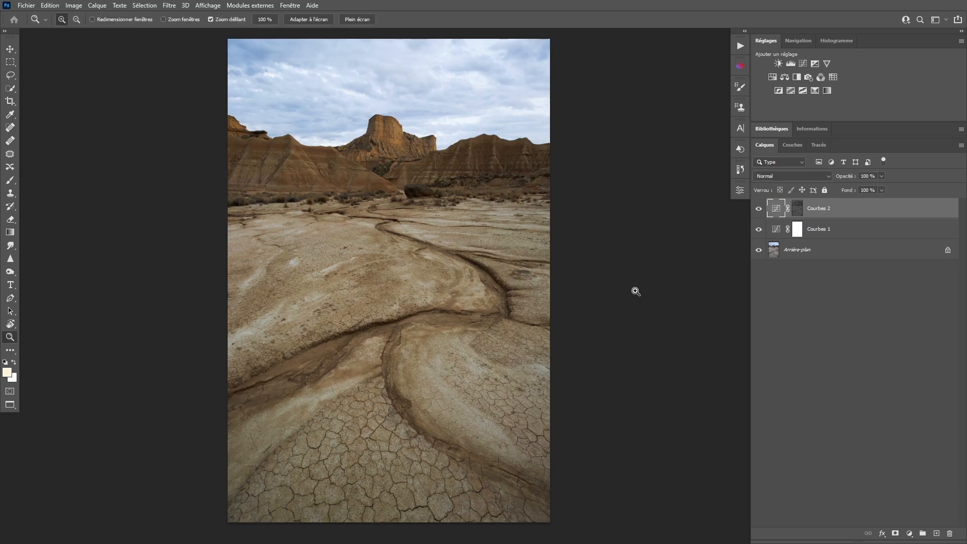
pyautogui.moveTo(472, 268)
pyautogui.mouseDown()
pyautogui.moveTo(449, 272)
pyautogui.moveTo(511, 277)
pyautogui.moveTo(497, 282)
pyautogui.moveTo(470, 267)
pyautogui.mouseUp()
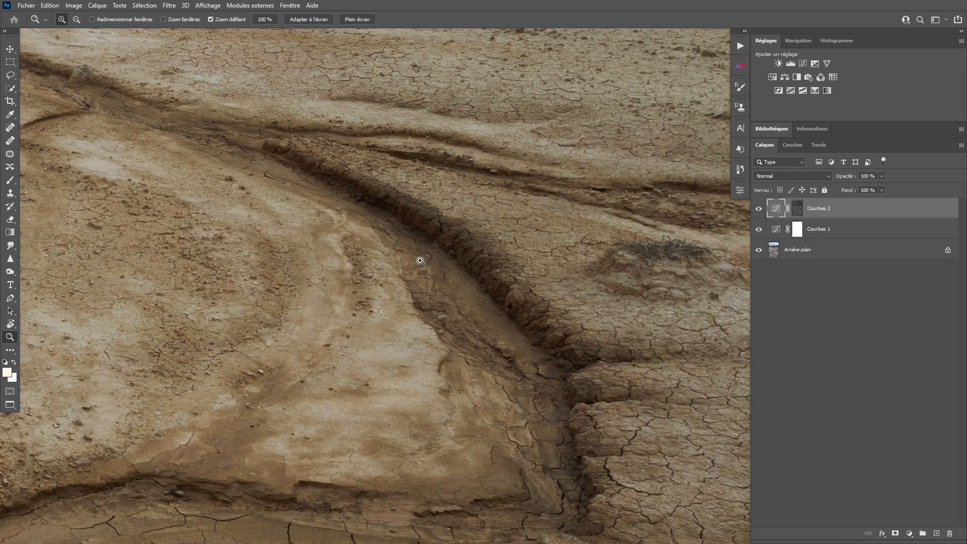
pyautogui.click(473, 268)
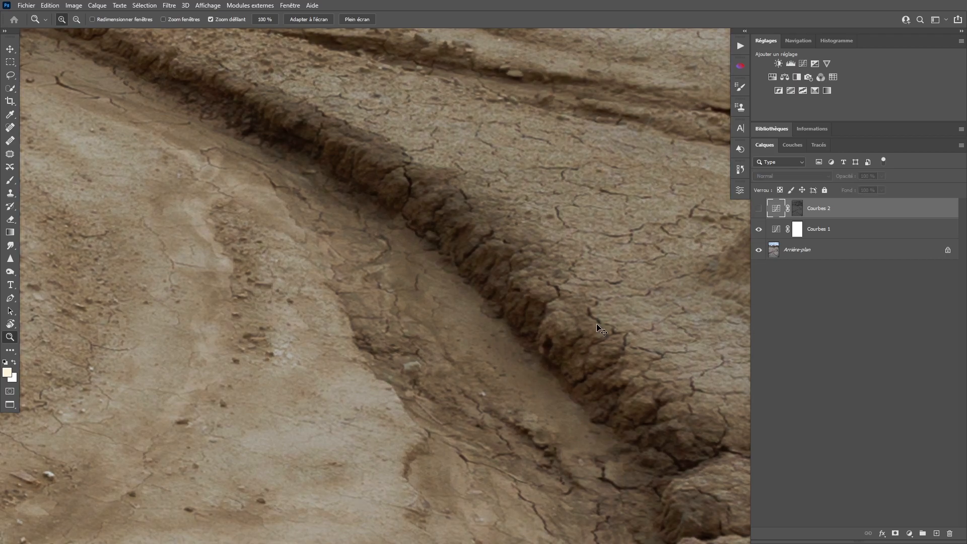
pyautogui.moveTo(520, 266); pyautogui.dragTo(500, 263)
pyautogui.hotkey('ctrl', '0')
pyautogui.scroll(5, 492, 346)
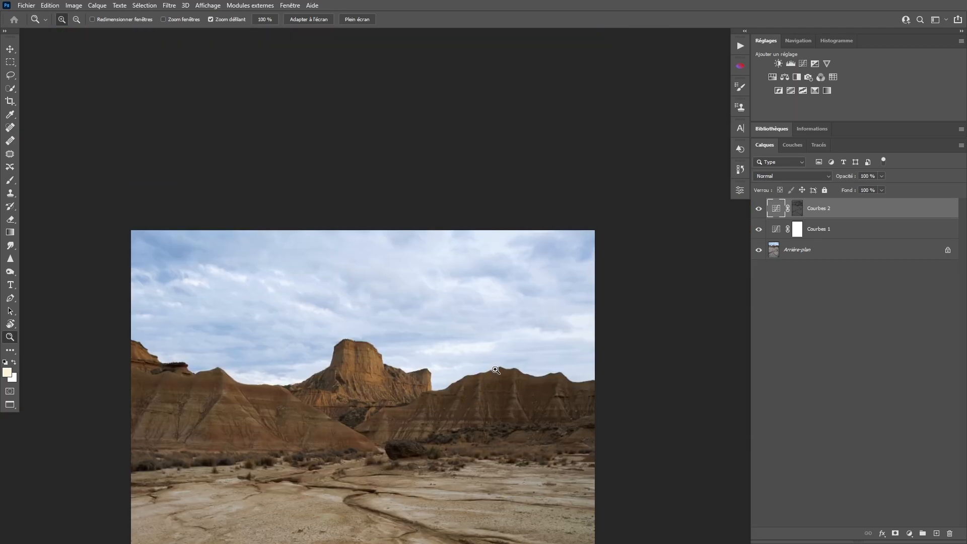
# Compare the cliffs and cloudy sky, and the whole photo, with and without the Courbes 2 layer
pyautogui.moveTo(492, 347); pyautogui.dragTo(561, 363)
pyautogui.hotkey('ctrl', ',')
pyautogui.hotkey('ctrl', ',')
pyautogui.moveTo(448, 318); pyautogui.dragTo(429, 251)
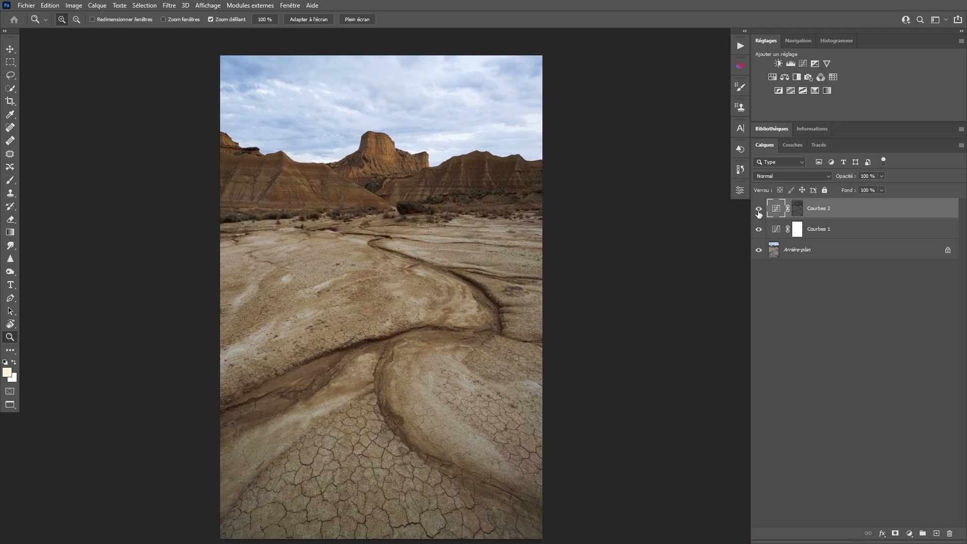
pyautogui.hotkey('ctrl', ',')
pyautogui.hotkey('ctrl', ',')
# Hide Courbes 2 and add an unmasked Curves layer with an S-curve, its dark point at input 77, output 69 and its light point raised
pyautogui.click(759, 208)
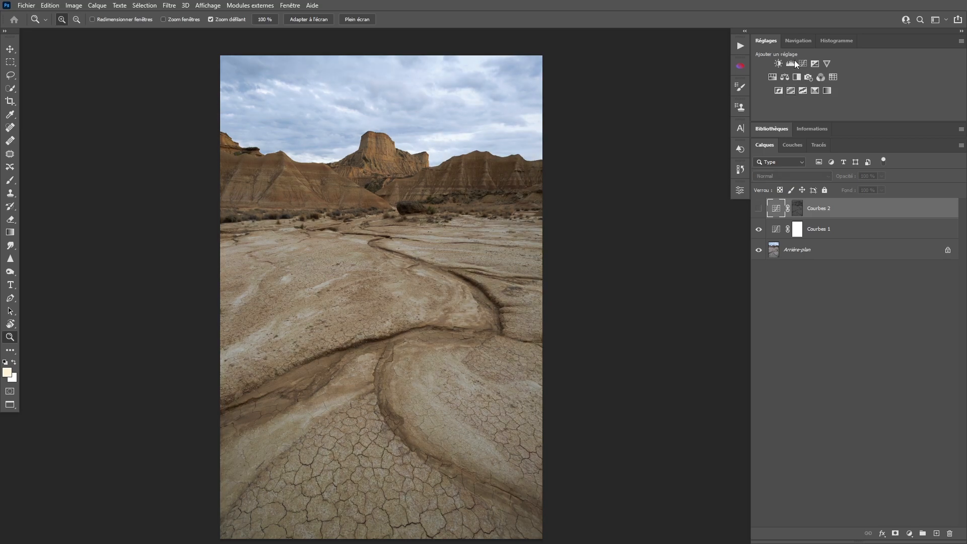
pyautogui.click(803, 65)
pyautogui.moveTo(639, 297); pyautogui.dragTo(642, 285)
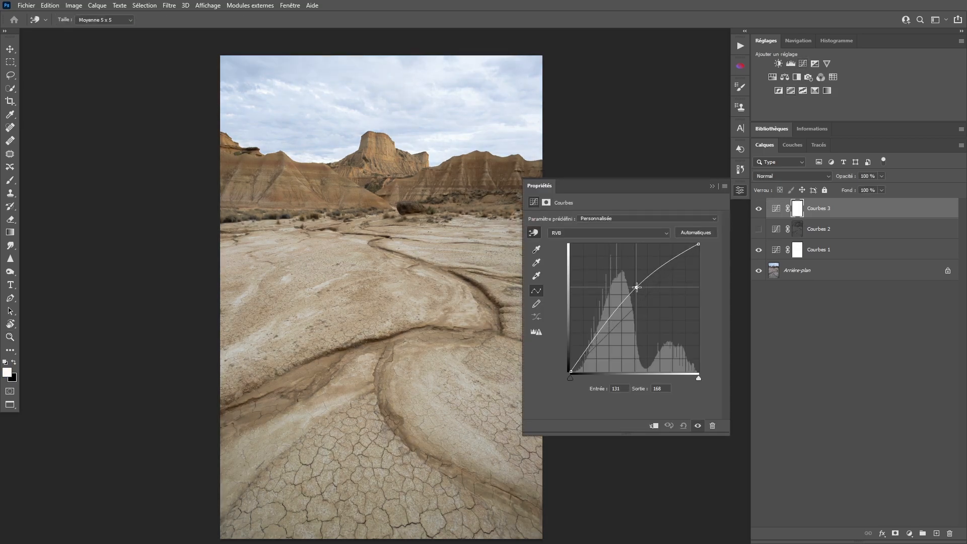
pyautogui.click(609, 336)
pyautogui.moveTo(609, 337); pyautogui.dragTo(610, 337)
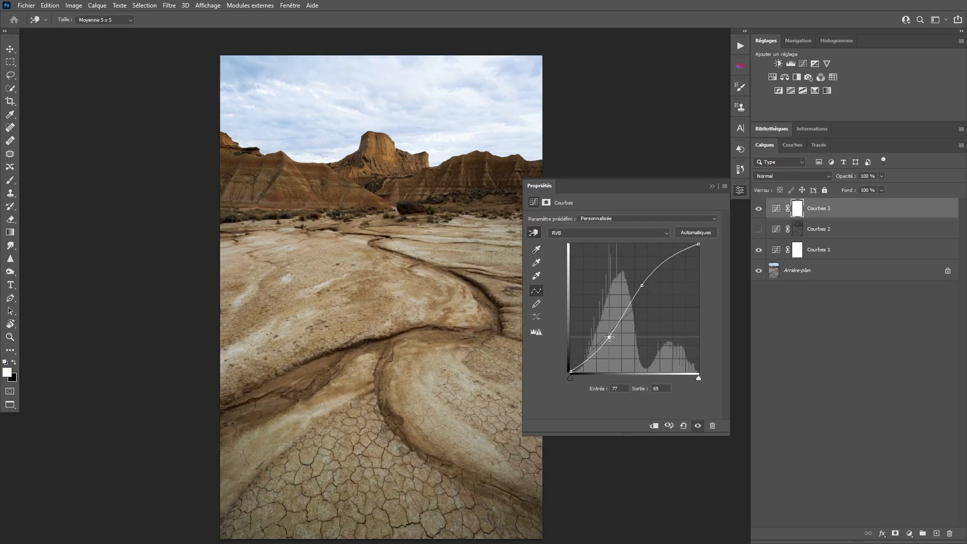
# Anchor the Courbes 3 highlights and its shadows at input 30, output 27, and move the upper midtone point to input 152, output 172
pyautogui.moveTo(681, 253); pyautogui.dragTo(679, 260)
pyautogui.click(585, 358)
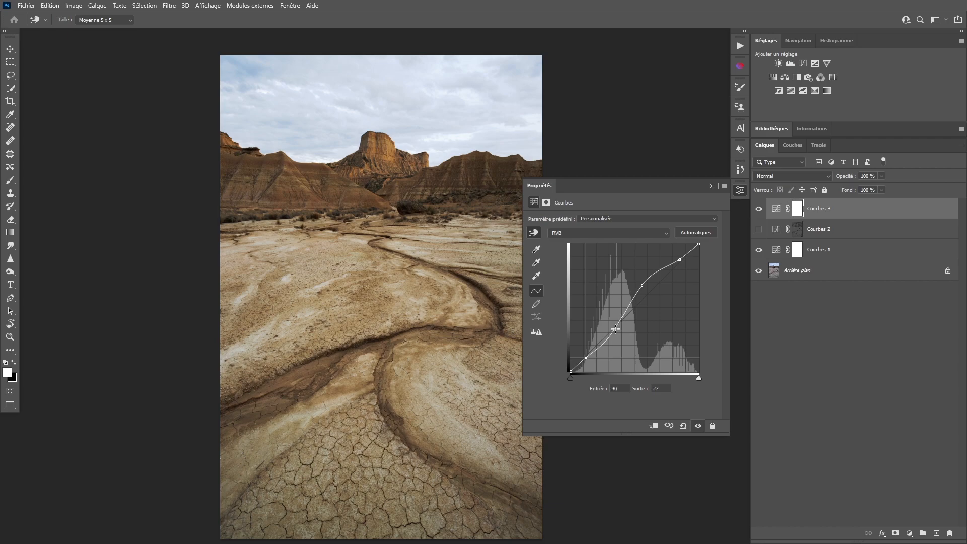
pyautogui.moveTo(642, 285); pyautogui.dragTo(645, 286)
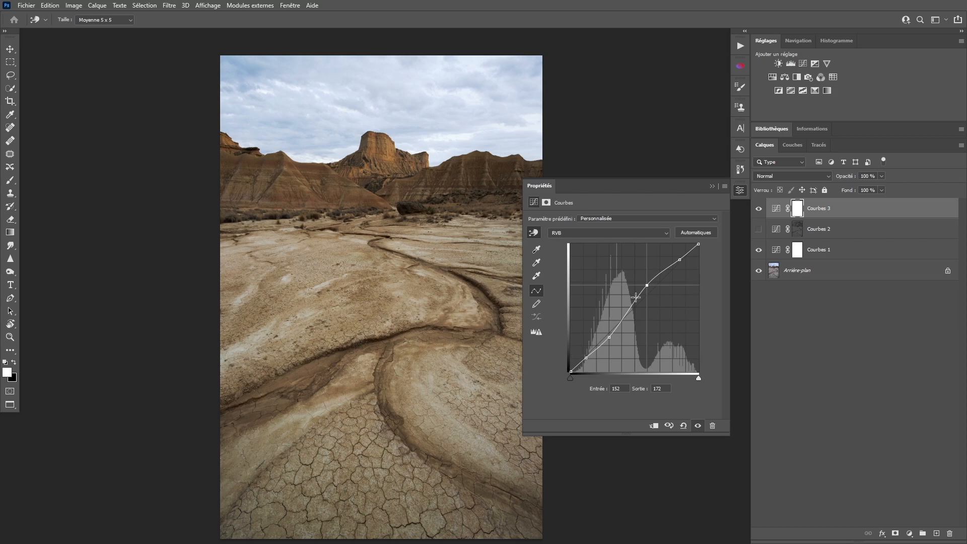
pyautogui.click(739, 191)
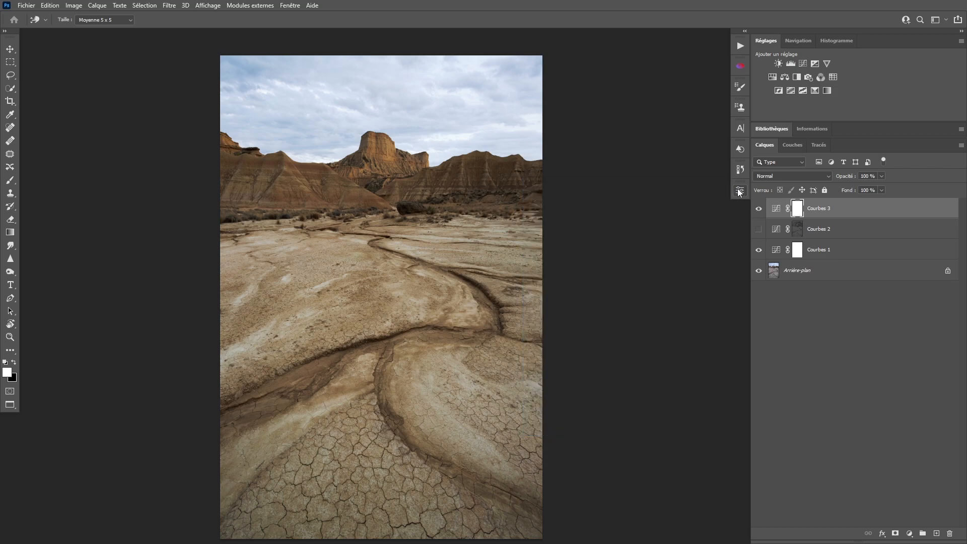
# Delete the unmasked Courbes 3 layer and show the masked Courbes 2 layer again
pyautogui.press('z')
pyautogui.press('Delete')
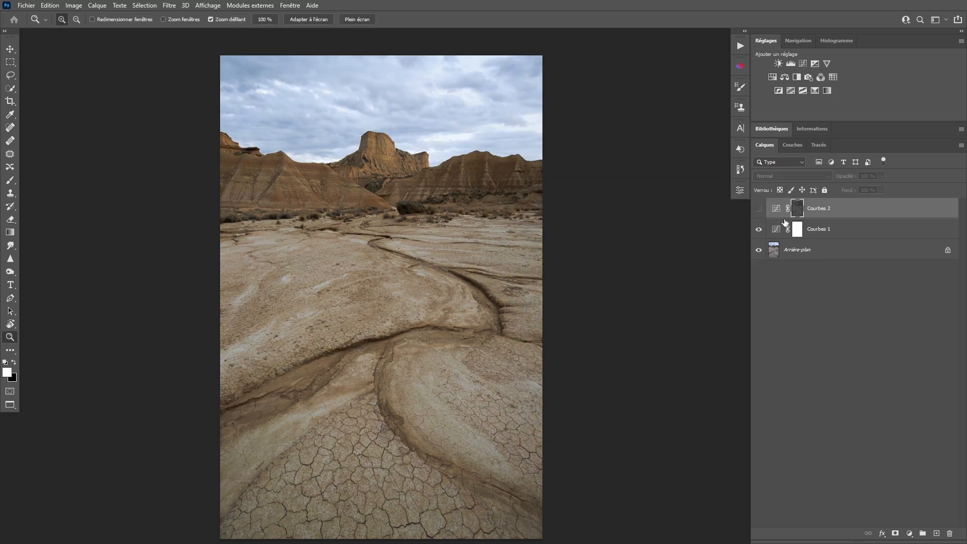
pyautogui.click(758, 210)
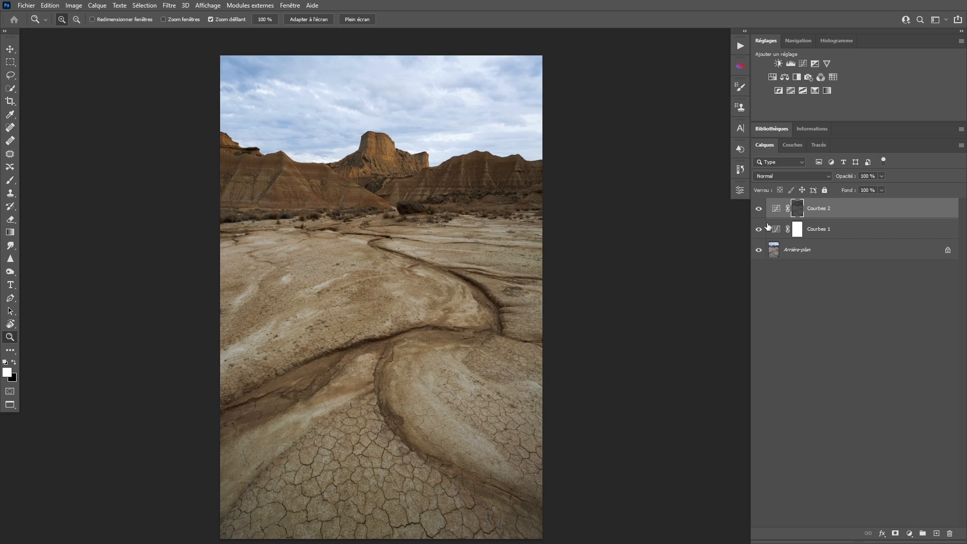
# Steepen the Courbes 2 S-curve by shifting its light and dark points inward, and compare the photo with and without the layer
pyautogui.moveTo(456, 250); pyautogui.dragTo(445, 240)
pyautogui.click(759, 209)
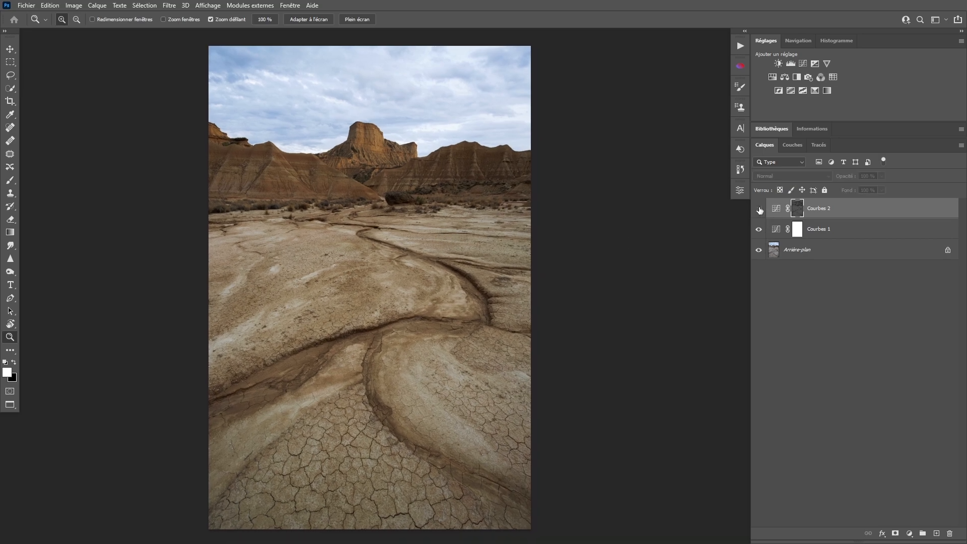
pyautogui.hotkey('ctrl', 'z')
pyautogui.doubleClick(775, 212)
pyautogui.moveTo(663, 251); pyautogui.dragTo(659, 250)
pyautogui.moveTo(609, 363); pyautogui.dragTo(614, 363)
pyautogui.click(737, 193)
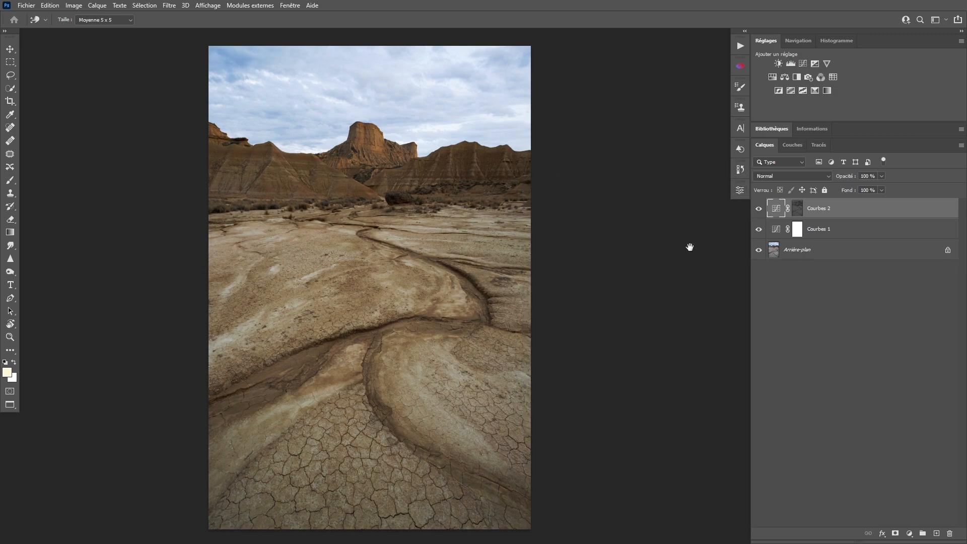
pyautogui.click(758, 216)
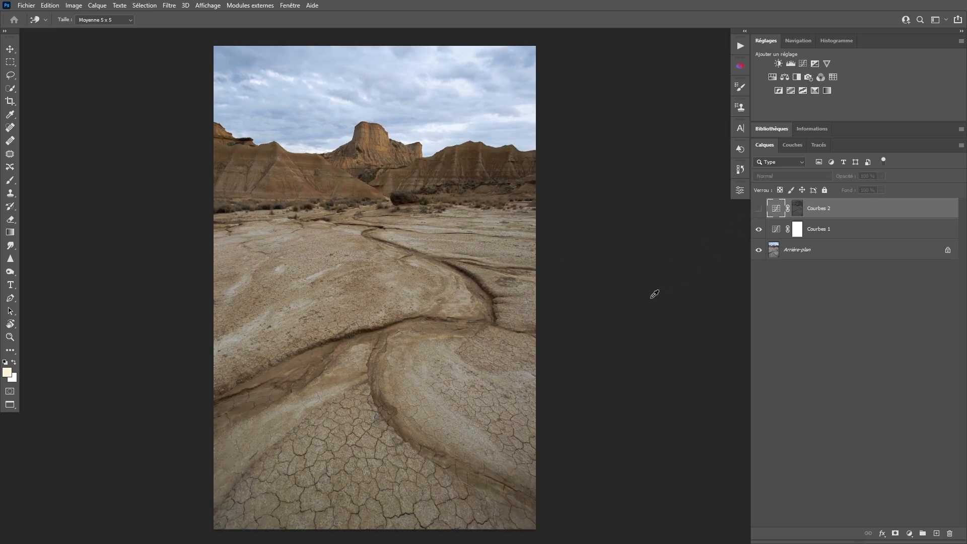
pyautogui.hotkey('ctrl', 'z')
# Switch to the forest photo 002A5776-2 in full-screen view and display its RVB composite channel
pyautogui.press('z')
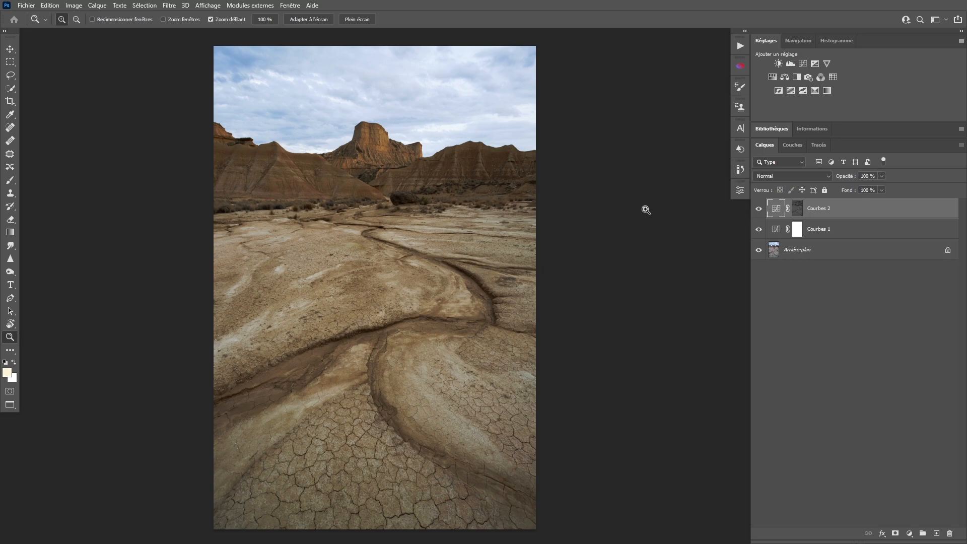
pyautogui.press('f')
pyautogui.press('f')
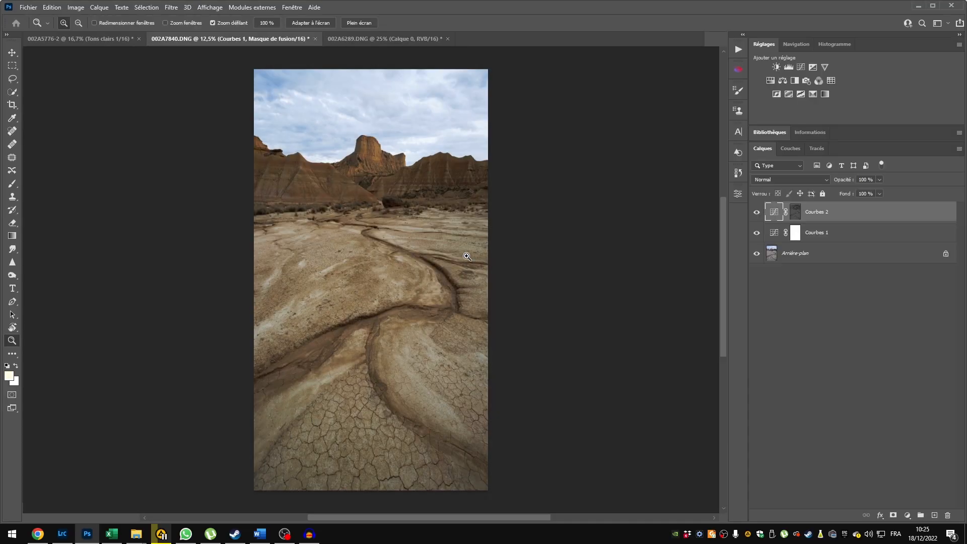
pyautogui.click(61, 39)
pyautogui.press('f')
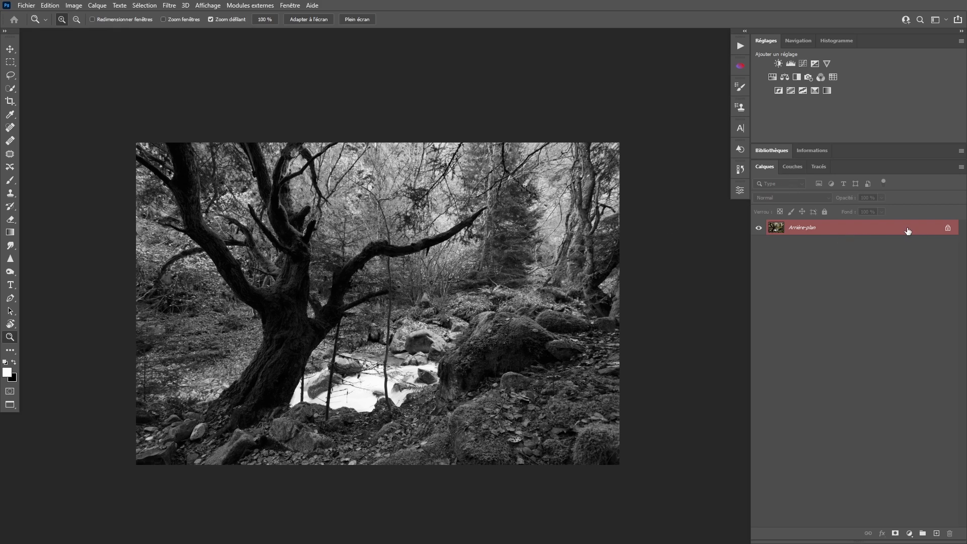
pyautogui.click(791, 168)
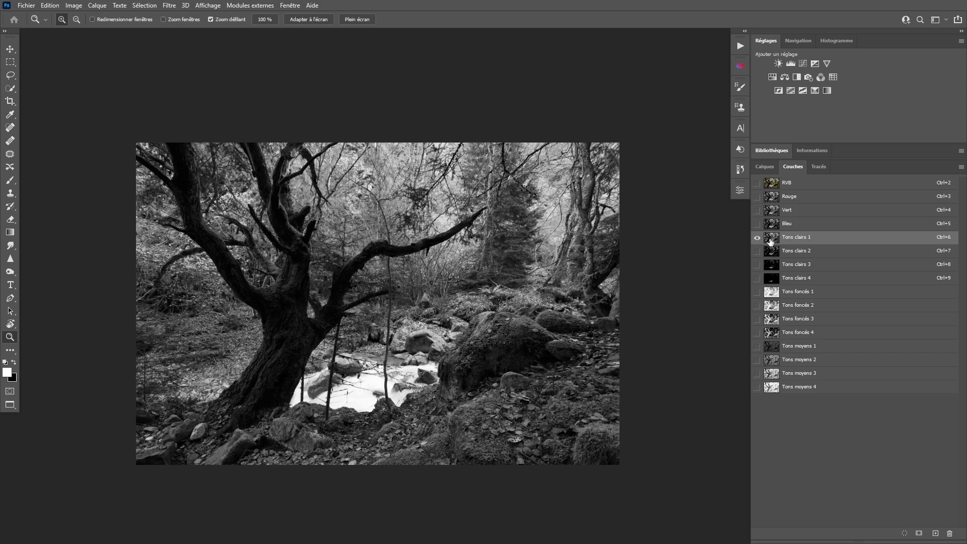
pyautogui.click(772, 185)
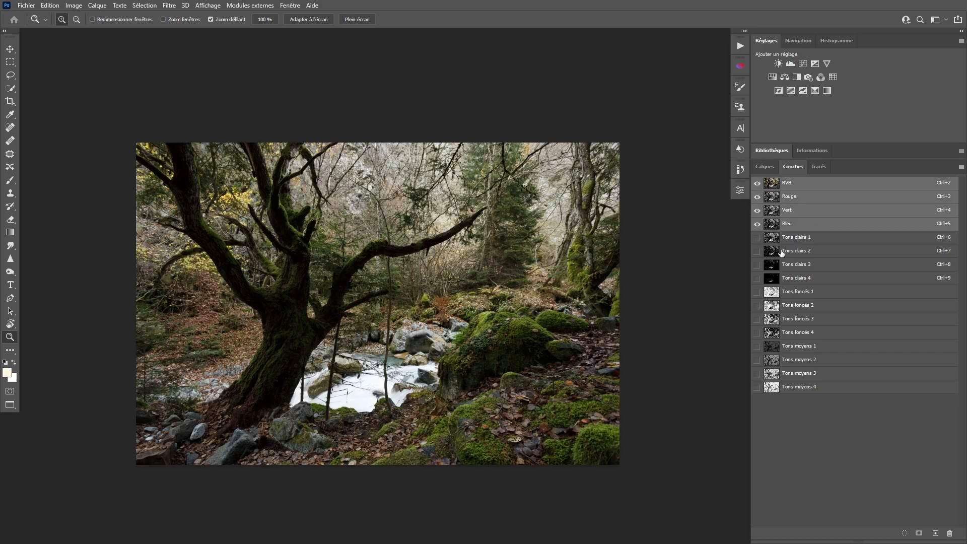
pyautogui.moveTo(432, 251); pyautogui.dragTo(428, 241)
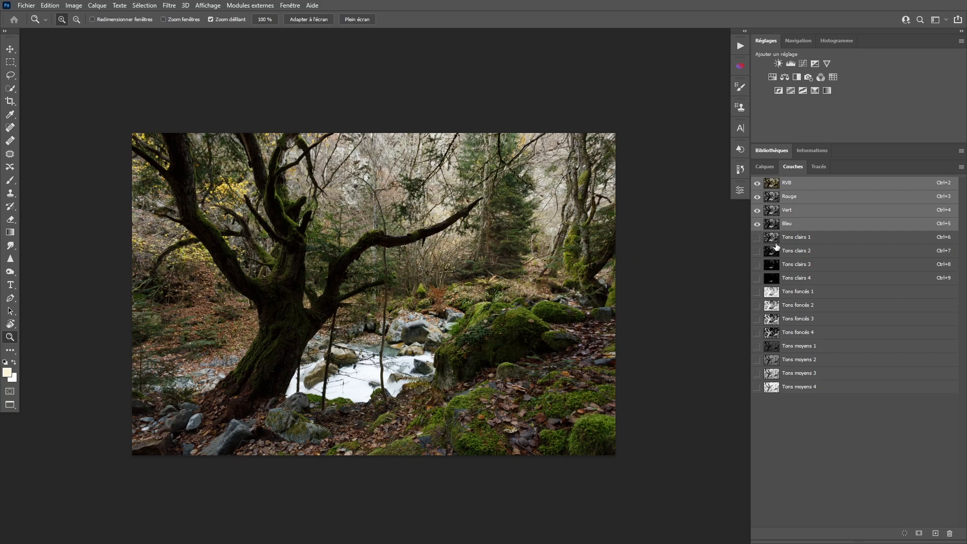
pyautogui.moveTo(468, 290); pyautogui.dragTo(466, 285)
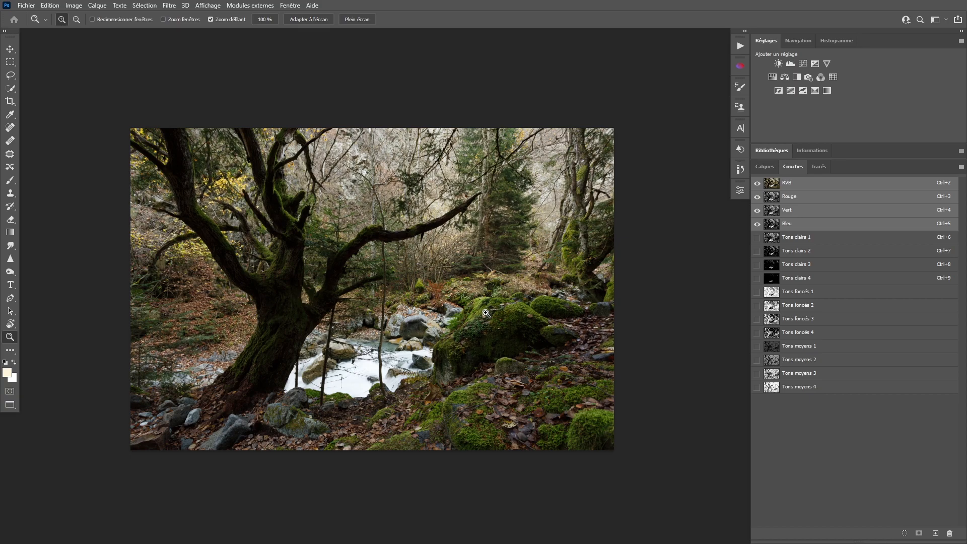
# Load the Tons foncés 1 channel as a selection and return to the RVB composite and the layer list
pyautogui.click(769, 294)
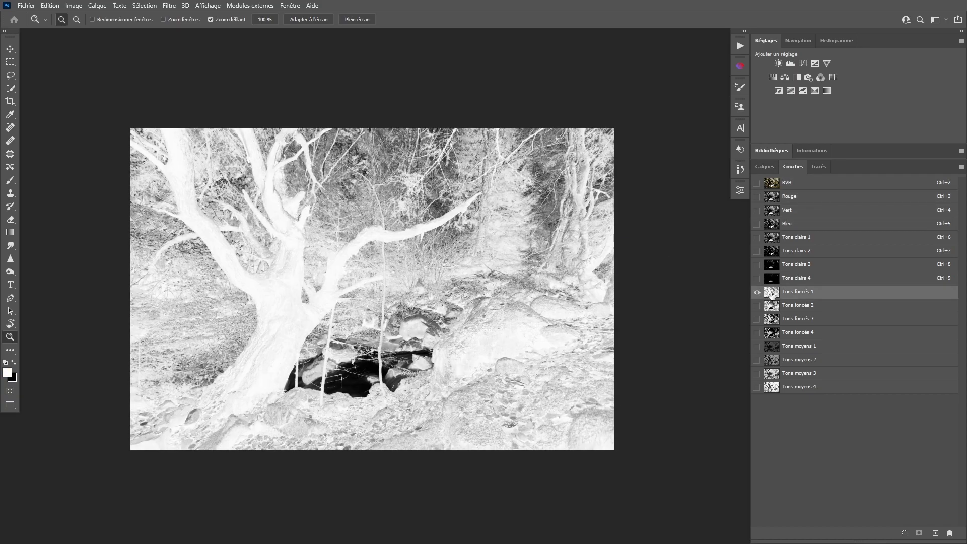
pyautogui.moveTo(769, 295); pyautogui.dragTo(904, 533)
pyautogui.click(771, 182)
pyautogui.click(765, 166)
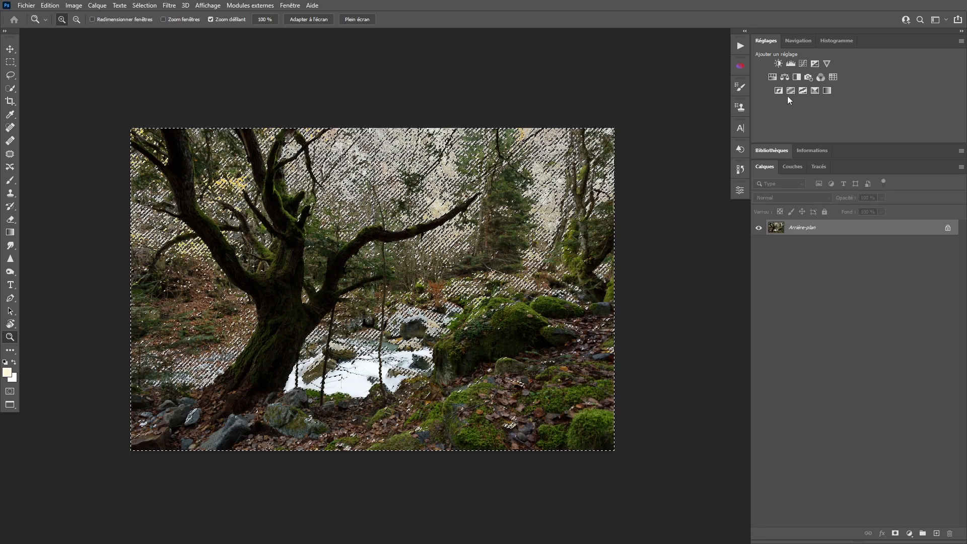
# Add a Curves layer masked by the Tons foncés 1 selection and raise its curve to brighten the forest's dark tones
pyautogui.click(802, 64)
pyautogui.moveTo(619, 323); pyautogui.dragTo(612, 303)
pyautogui.click(741, 189)
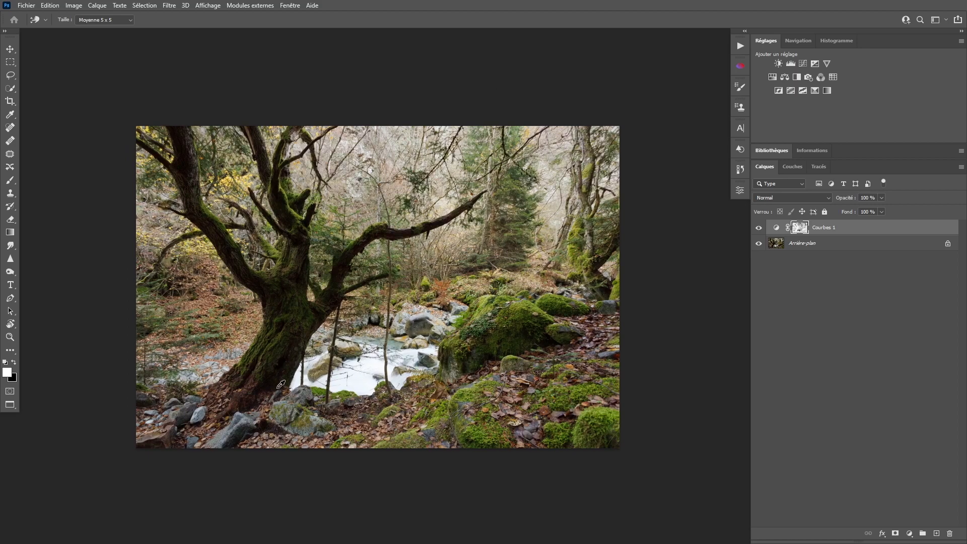
# Examine the Tons clairs 1 to 4 channels to compare how tightly they isolate the stream and bright background
pyautogui.click(789, 168)
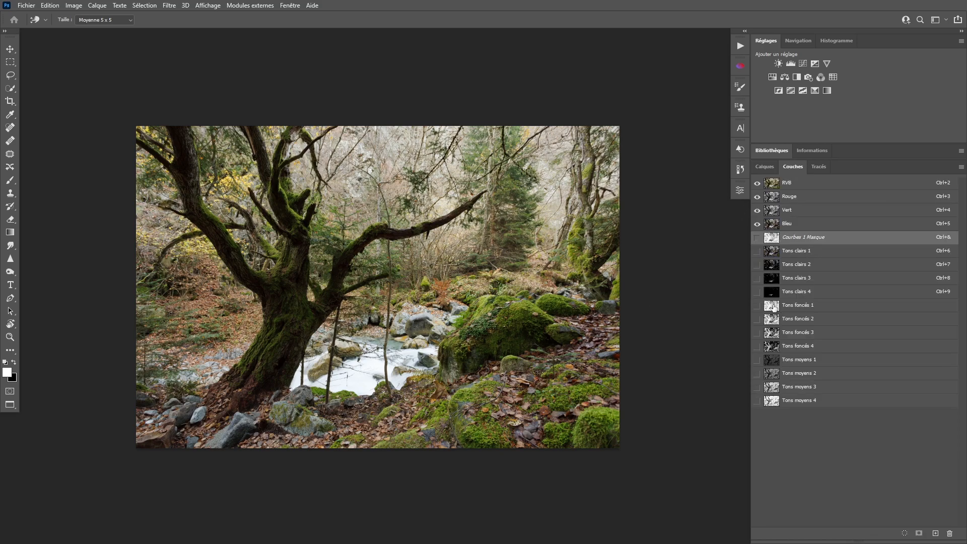
pyautogui.click(771, 251)
pyautogui.click(771, 265)
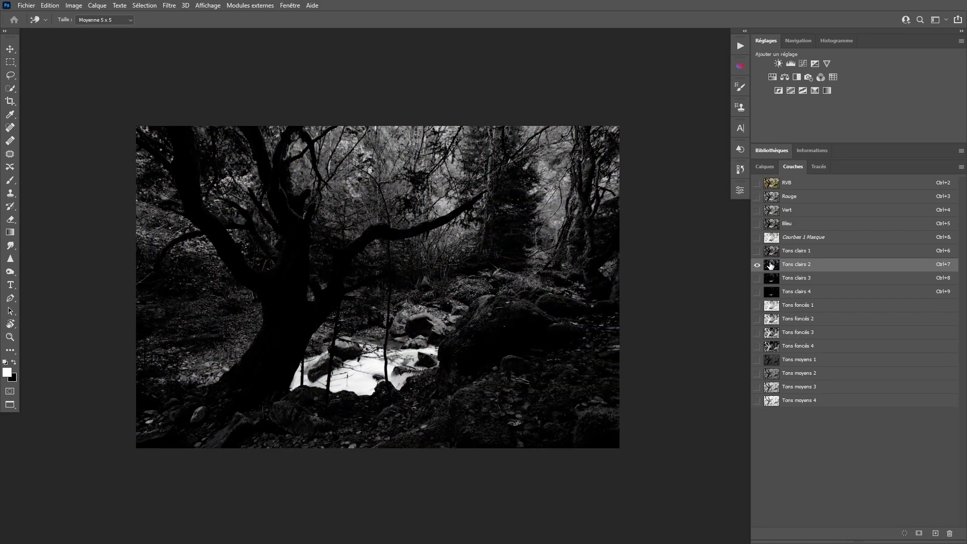
pyautogui.click(771, 278)
pyautogui.click(768, 291)
pyautogui.click(771, 280)
pyautogui.click(772, 271)
pyautogui.click(775, 276)
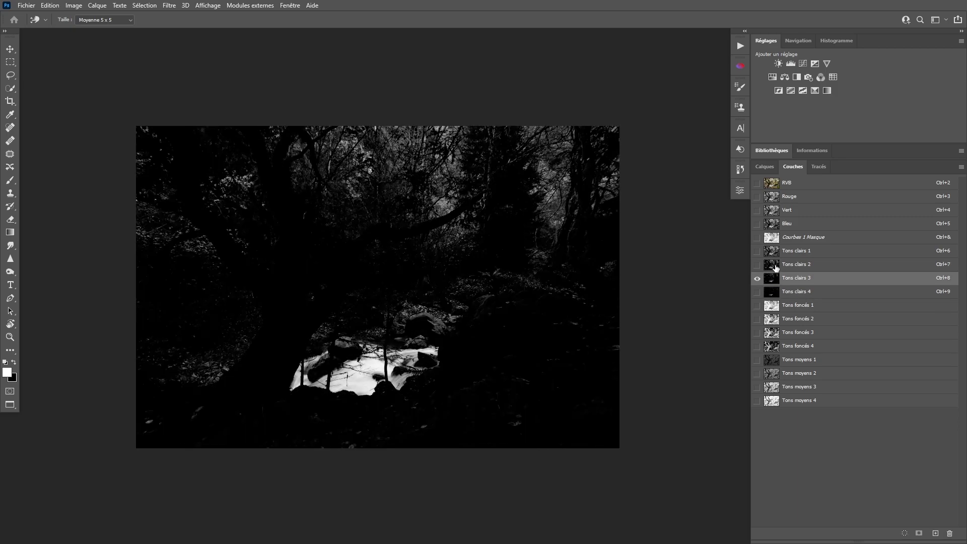
# Load the Tons clairs 2 channel as a selection and return to the RVB composite and the layer list
pyautogui.click(775, 267)
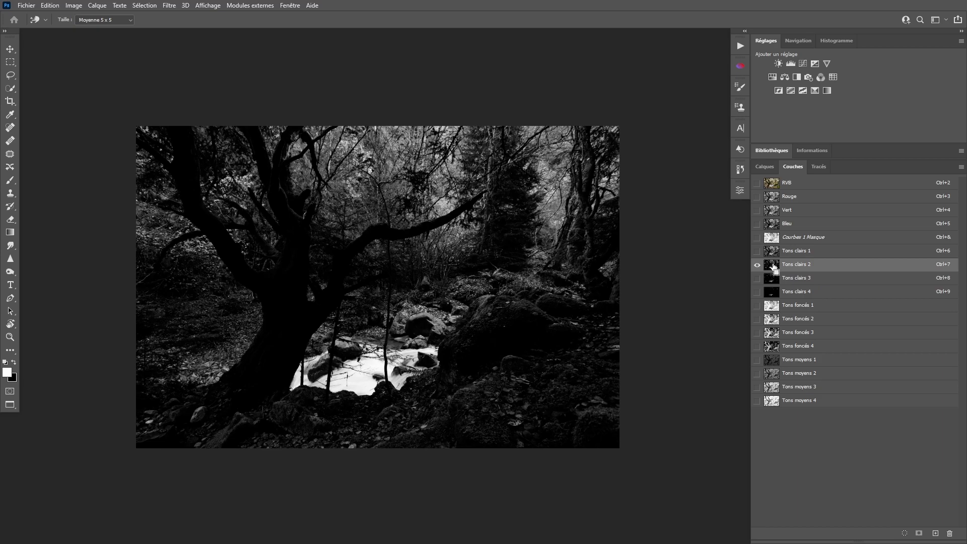
pyautogui.click(770, 184)
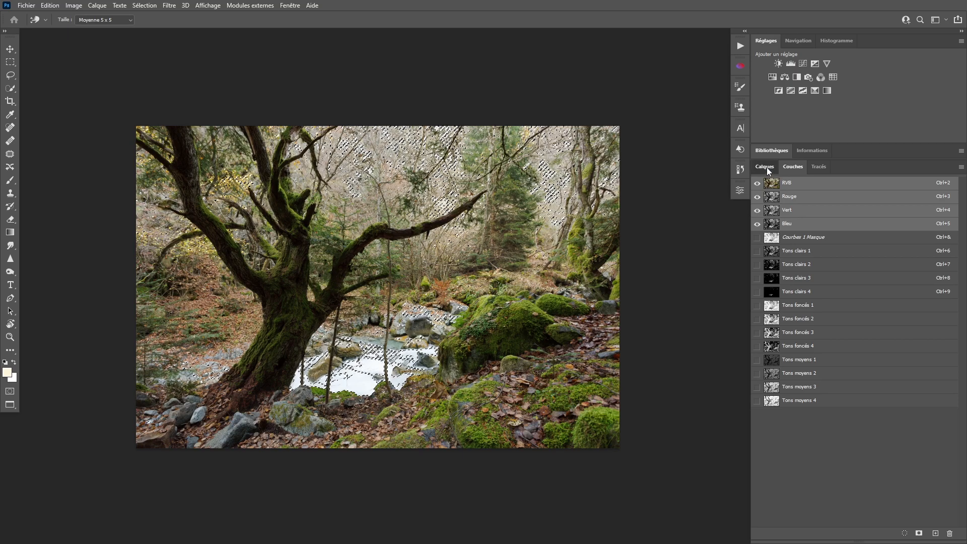
pyautogui.click(766, 166)
# Add a Curves layer masked by the Tons clairs 2 selection, lower its curve to input 177, output 97, and compare with and without it
pyautogui.click(802, 64)
pyautogui.moveTo(626, 319); pyautogui.dragTo(659, 322)
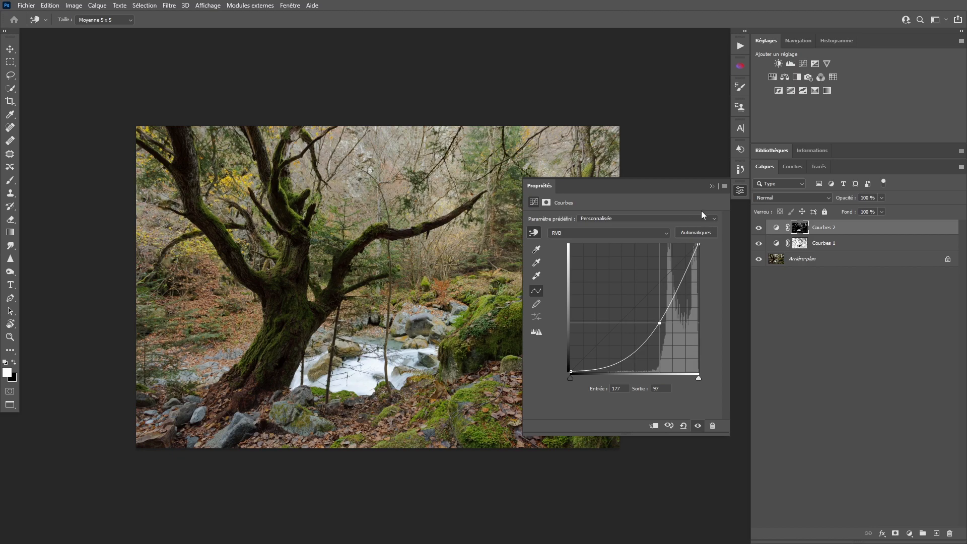
pyautogui.click(738, 190)
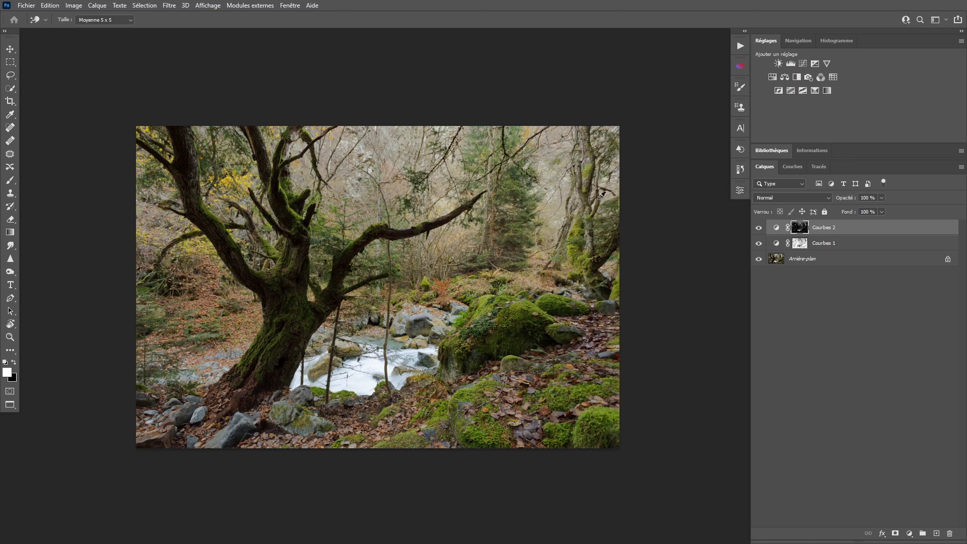
pyautogui.click(759, 229)
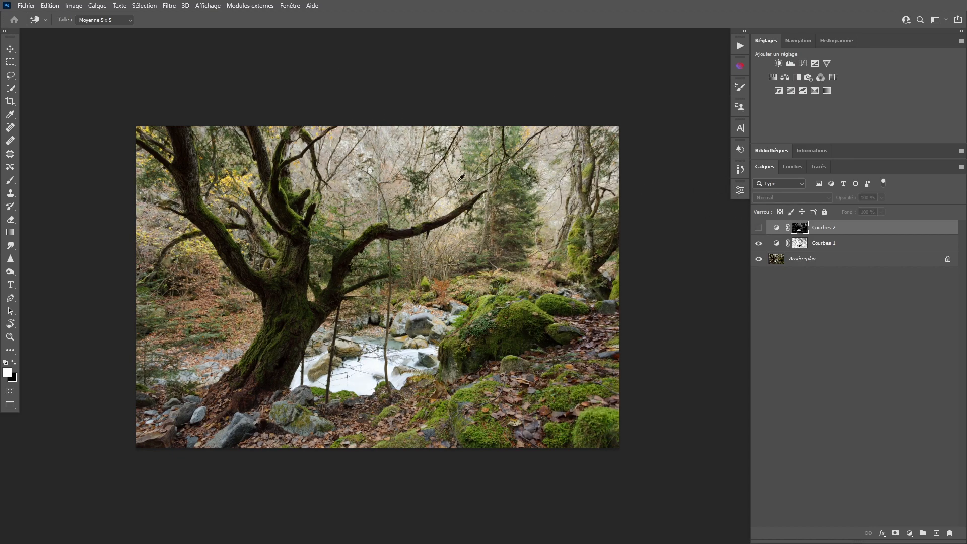
pyautogui.click(759, 229)
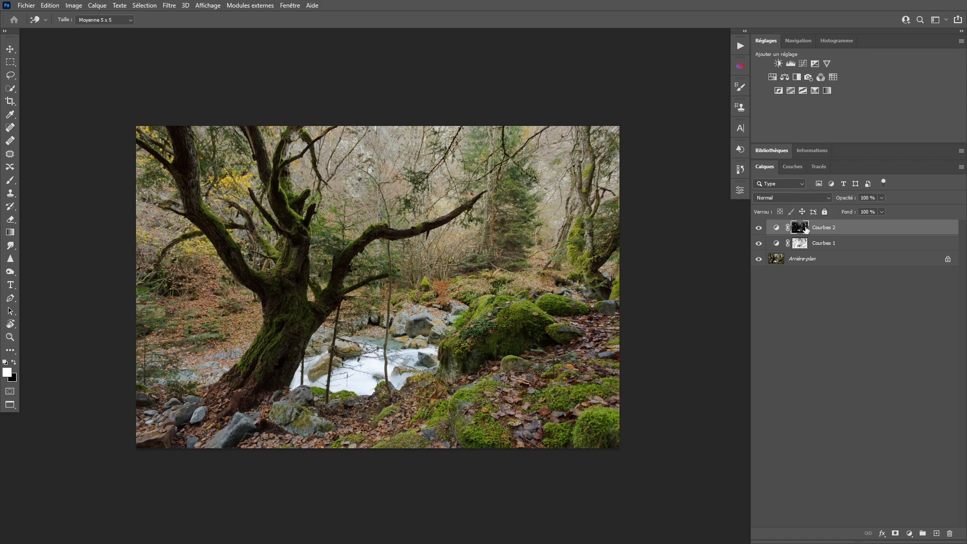
# Place the Courbes 2 layer in its own group and give the group a black mask
pyautogui.press('z')
pyautogui.click(776, 230)
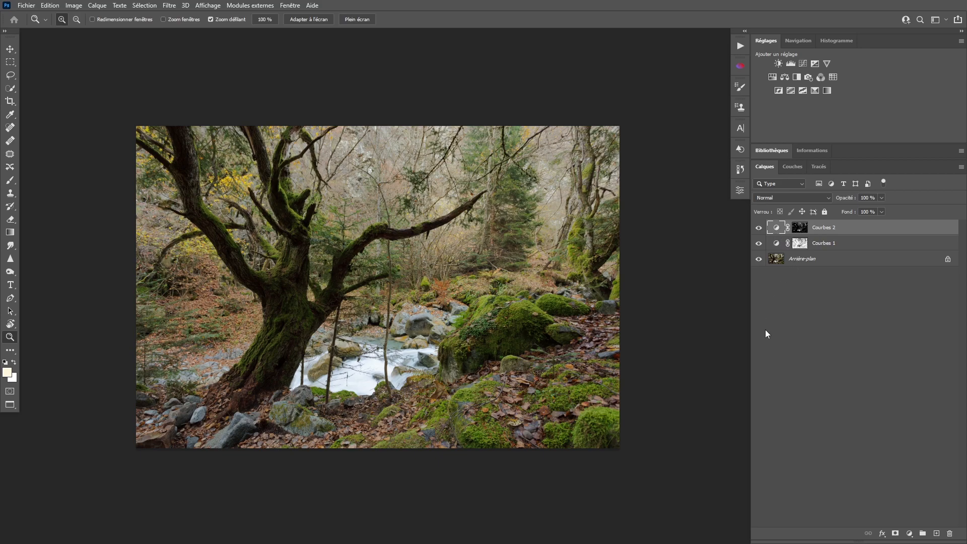
pyautogui.hotkey('ctrl', 'g')
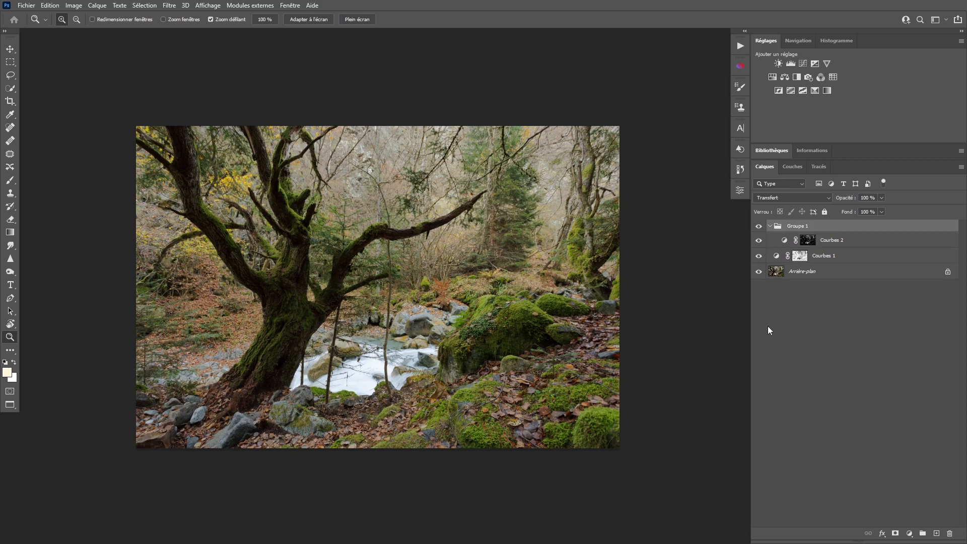
pyautogui.click(895, 534)
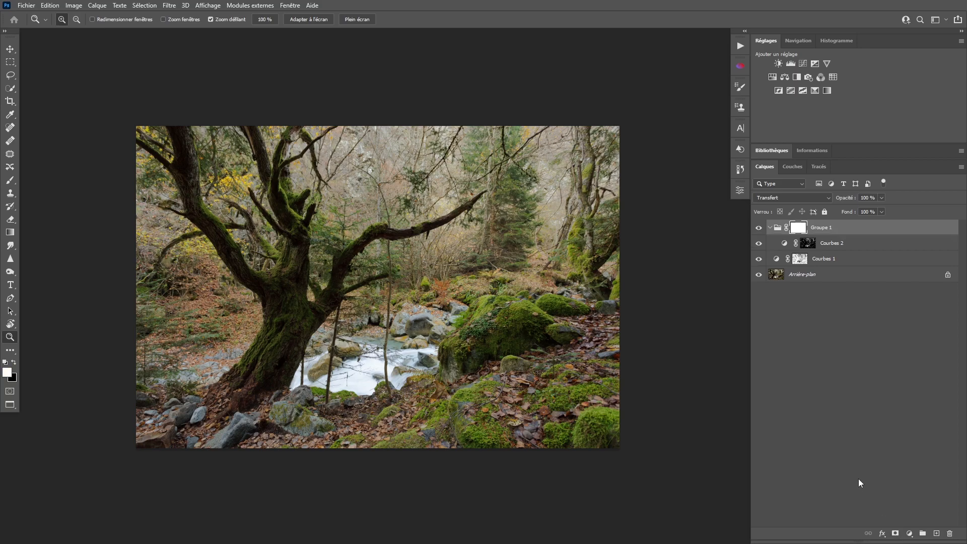
pyautogui.hotkey('ctrl', 'i')
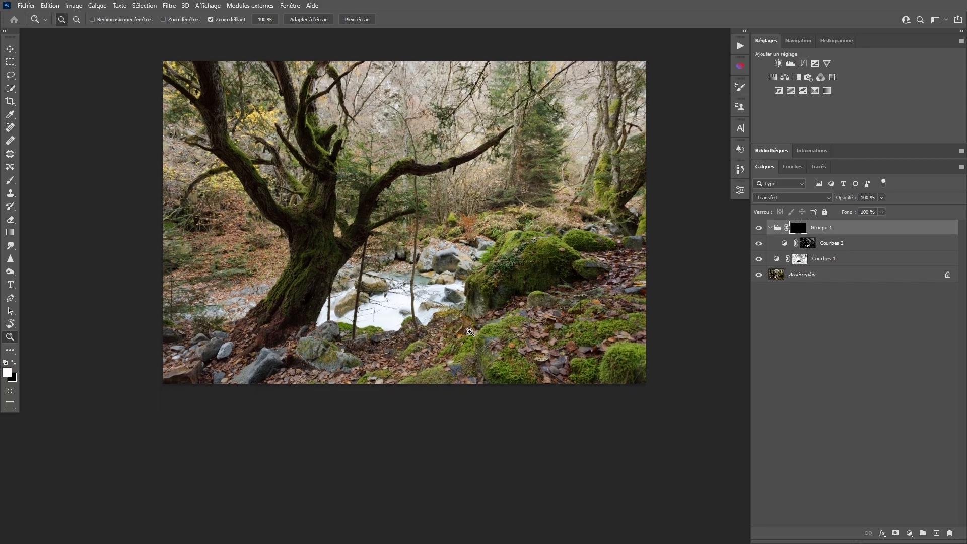
# Paint white on the group's mask over the stream with a soft brush at 30 % flow
pyautogui.click(383, 311)
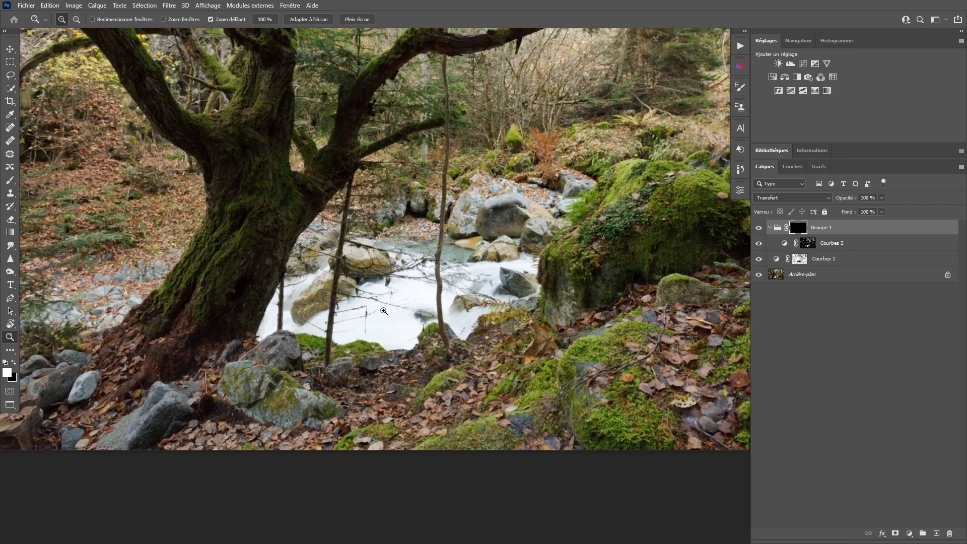
pyautogui.press('b')
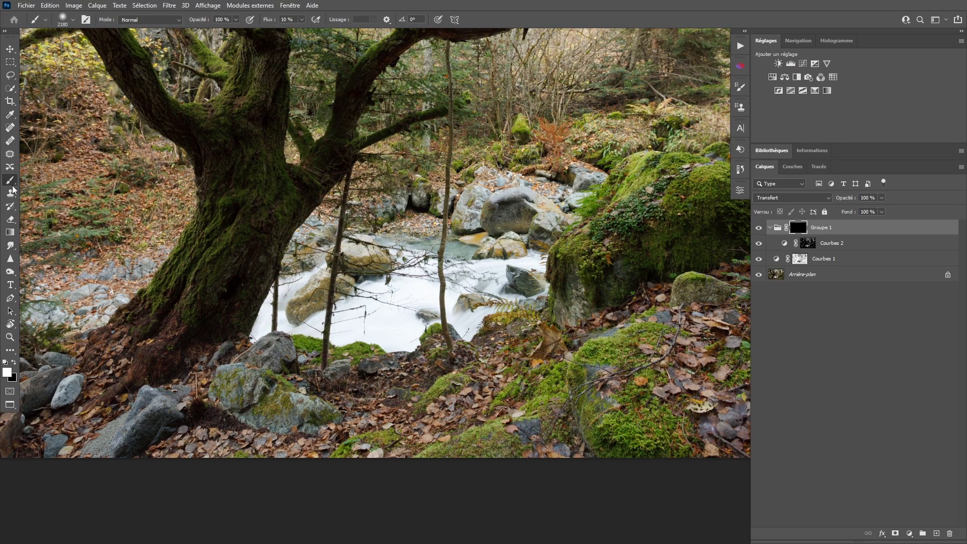
pyautogui.moveTo(382, 273)
pyautogui.mouseDown()
pyautogui.moveTo(395, 310)
pyautogui.moveTo(373, 307)
pyautogui.mouseUp()
pyautogui.moveTo(446, 289); pyautogui.dragTo(435, 307)
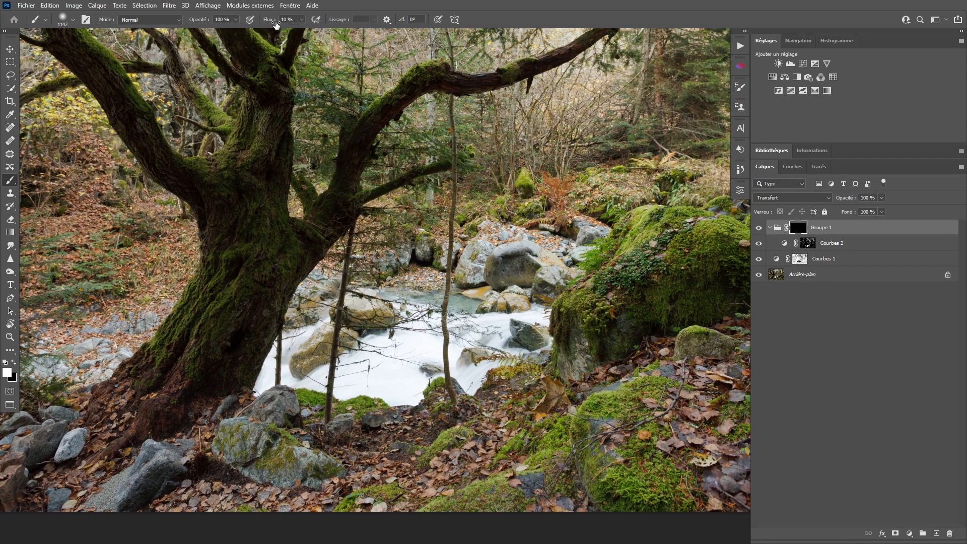
pyautogui.hotkey('shift', '3')
pyautogui.moveTo(436, 339)
pyautogui.mouseDown()
pyautogui.moveTo(406, 338)
pyautogui.moveTo(387, 357)
pyautogui.moveTo(454, 349)
pyautogui.moveTo(342, 386)
pyautogui.mouseUp()
pyautogui.moveTo(367, 375)
pyautogui.mouseDown()
pyautogui.moveTo(325, 368)
pyautogui.moveTo(448, 374)
pyautogui.moveTo(456, 387)
pyautogui.moveTo(382, 341)
pyautogui.moveTo(408, 323)
pyautogui.moveTo(438, 340)
pyautogui.moveTo(527, 323)
pyautogui.moveTo(517, 321)
pyautogui.moveTo(505, 372)
pyautogui.moveTo(517, 341)
pyautogui.mouseUp()
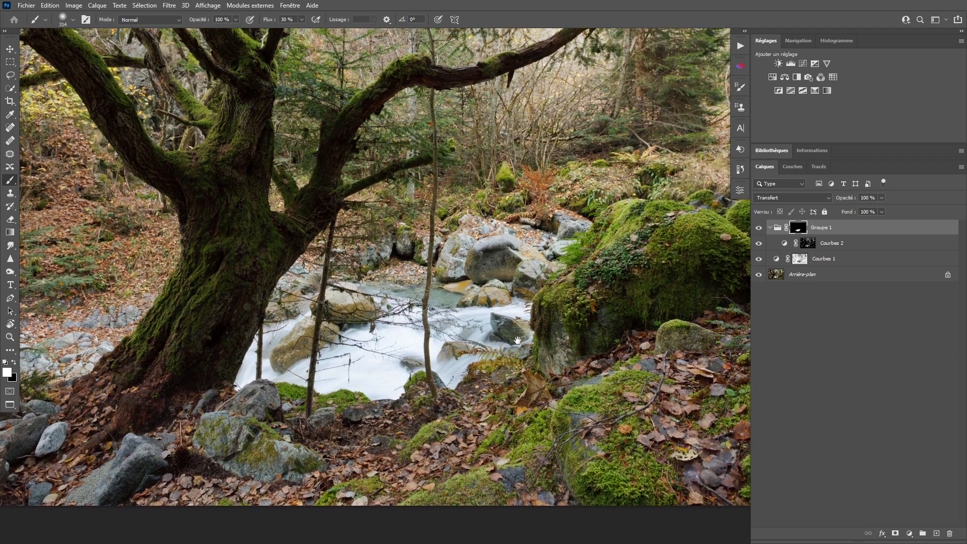
# Examine the Courbes 2 mask in black and white and the Groupe 1 mask as a red overlay
pyautogui.click(809, 244)
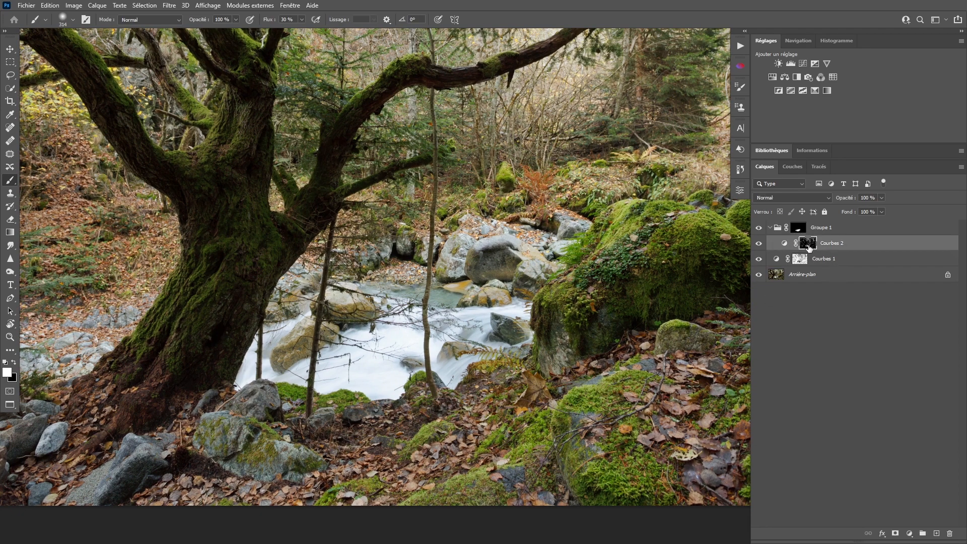
pyautogui.keyDown('alt'); pyautogui.click(805, 245); pyautogui.keyUp('alt')
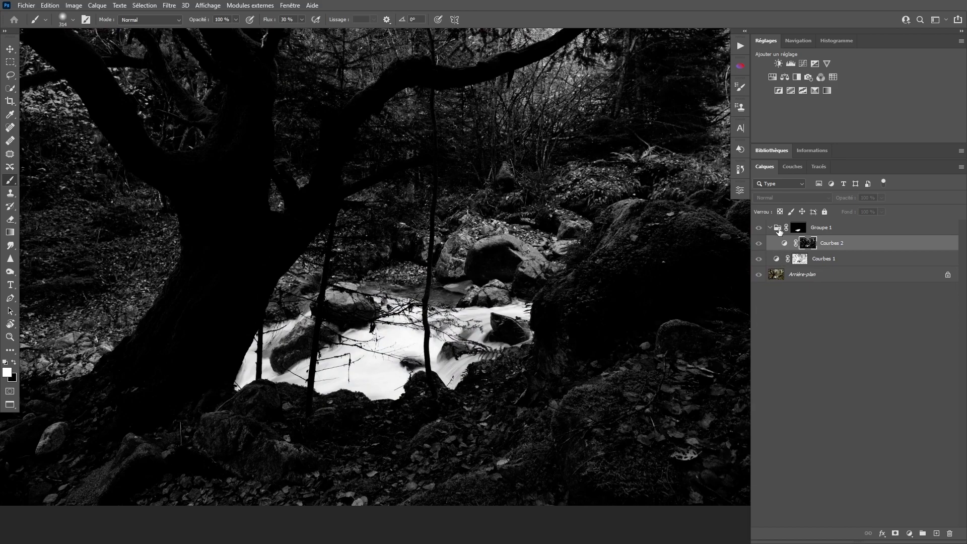
pyautogui.keyDown('alt'); pyautogui.keyDown('shift'); pyautogui.click(789, 230); pyautogui.keyUp('shift'); pyautogui.keyUp('alt')
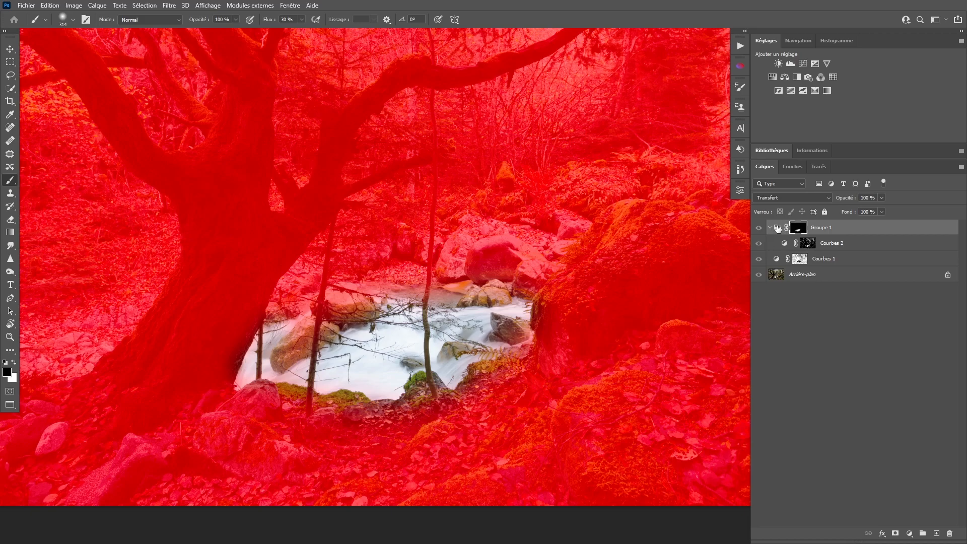
pyautogui.click(778, 229)
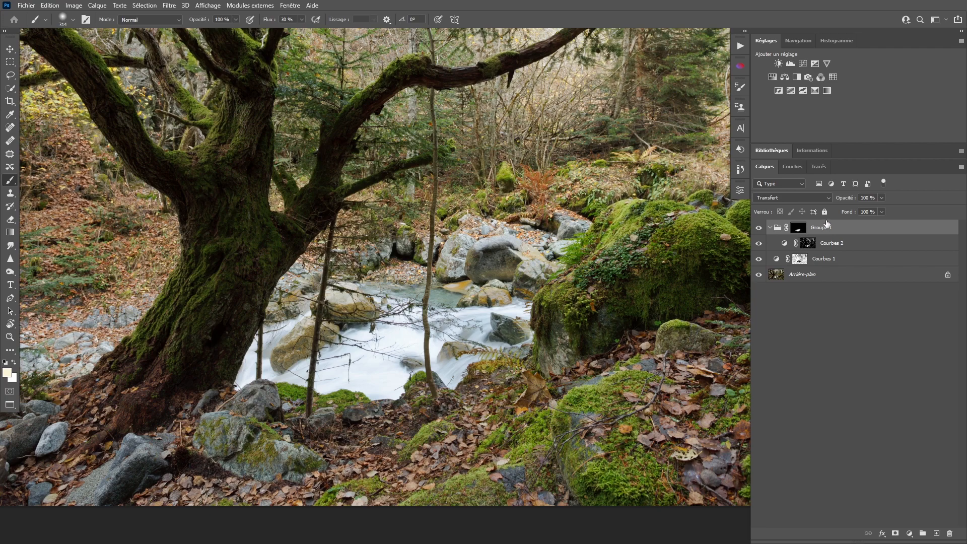
# Compare the stream with and without the Groupe 1 correction
pyautogui.click(759, 227)
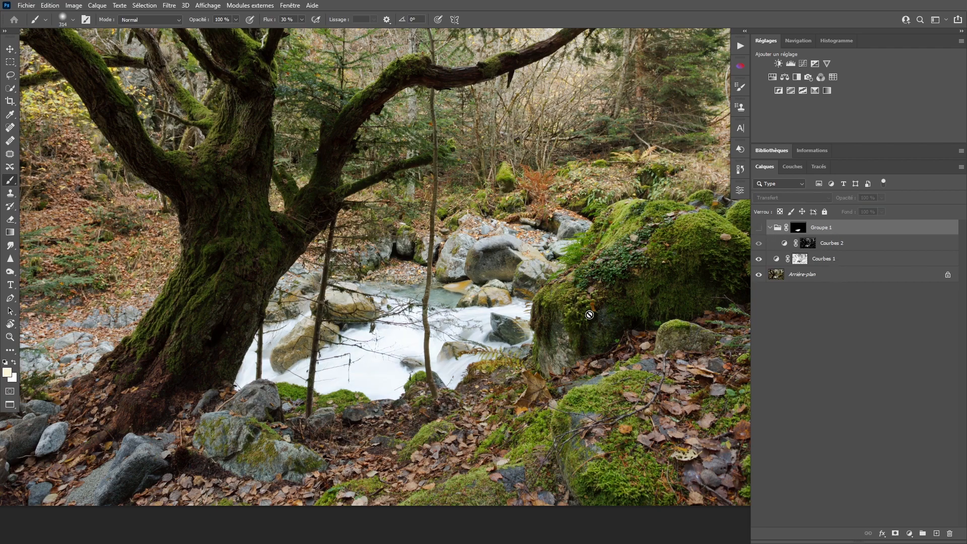
pyautogui.hotkey('ctrl', 'z')
pyautogui.hotkey('ctrl', 'shift', 'z')
pyautogui.hotkey('ctrl', 'z')
pyautogui.hotkey('ctrl', 'shift', 'z')
pyautogui.hotkey('ctrl', 'z')
# Paint black on the Groupe 1 mask over the rocks in and around the stream to exclude them from the darkening
pyautogui.press('z')
pyautogui.moveTo(398, 319); pyautogui.dragTo(511, 296)
pyautogui.click(567, 266)
pyautogui.moveTo(660, 258); pyautogui.dragTo(596, 259)
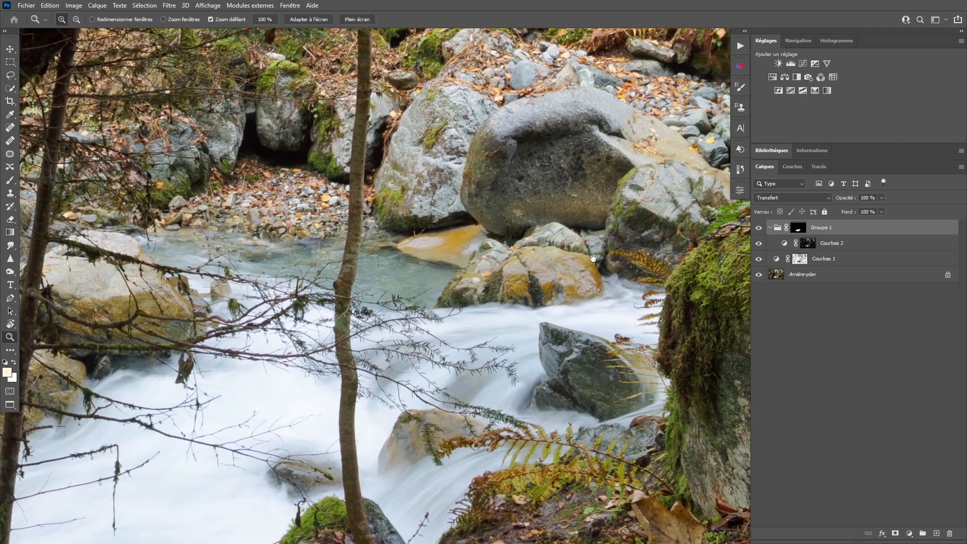
pyautogui.press('b')
pyautogui.click(802, 232)
pyautogui.moveTo(471, 279); pyautogui.dragTo(429, 264)
pyautogui.press('x')
pyautogui.moveTo(494, 268)
pyautogui.mouseDown()
pyautogui.moveTo(575, 258)
pyautogui.moveTo(505, 273)
pyautogui.moveTo(540, 265)
pyautogui.mouseUp()
pyautogui.moveTo(365, 321); pyautogui.dragTo(402, 286)
pyautogui.moveTo(223, 313); pyautogui.dragTo(434, 304)
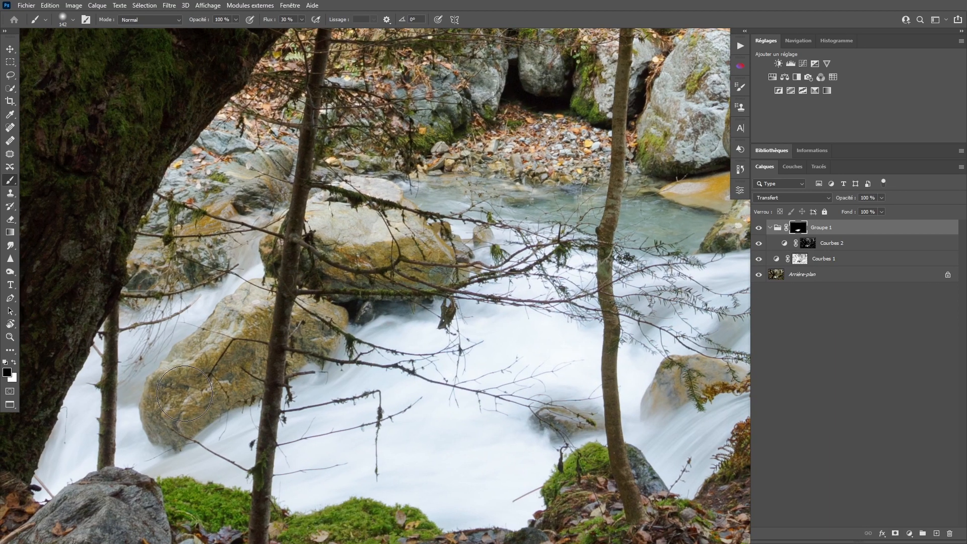
pyautogui.moveTo(555, 347)
pyautogui.mouseDown()
pyautogui.moveTo(434, 301)
pyautogui.moveTo(418, 309)
pyautogui.mouseUp()
# Paint white on the Groupe 1 mask over the flowing water between the two thin trunks
pyautogui.press('x')
pyautogui.moveTo(493, 299); pyautogui.dragTo(463, 281)
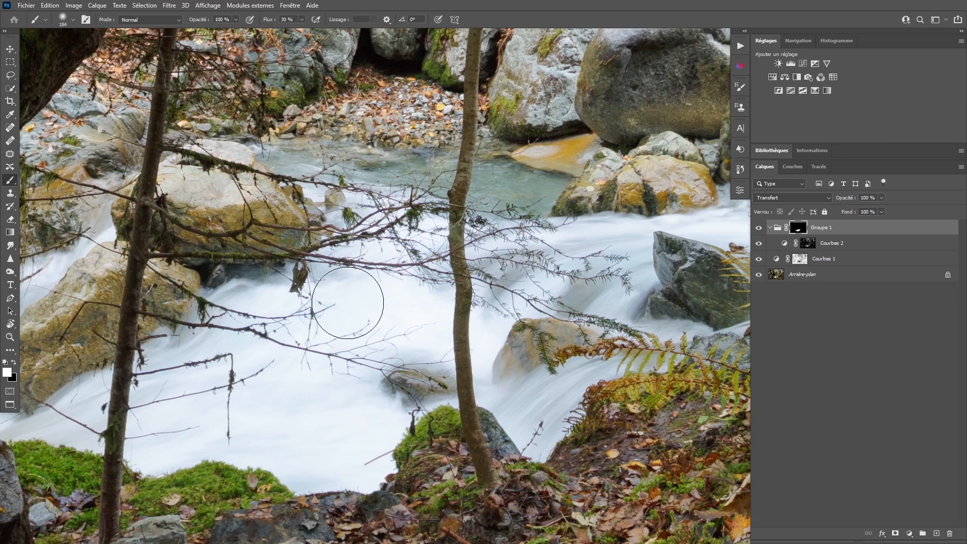
pyautogui.moveTo(466, 314); pyautogui.dragTo(438, 311)
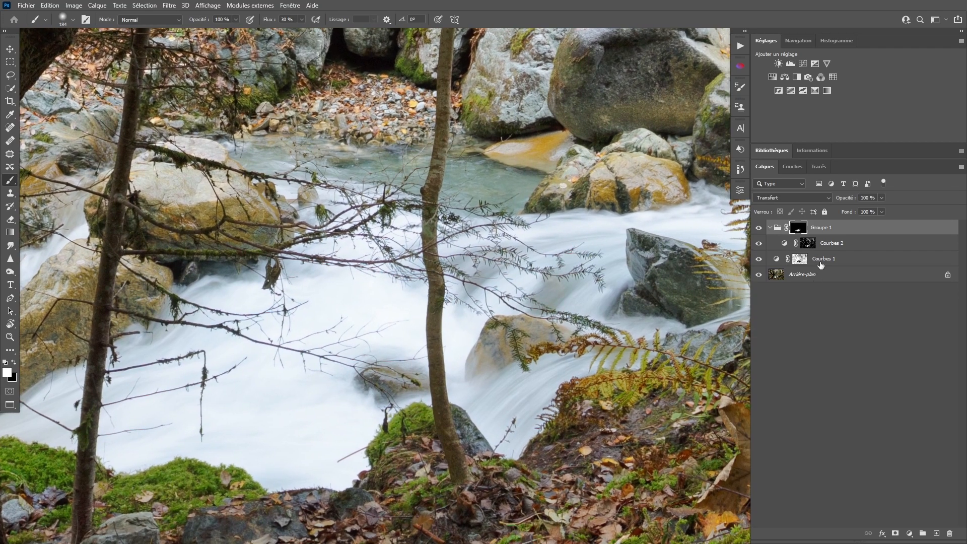
# Collapse Groupe 1 and compare how the Tons clairs 2, 3 and 4 channels isolate the stream
pyautogui.click(783, 244)
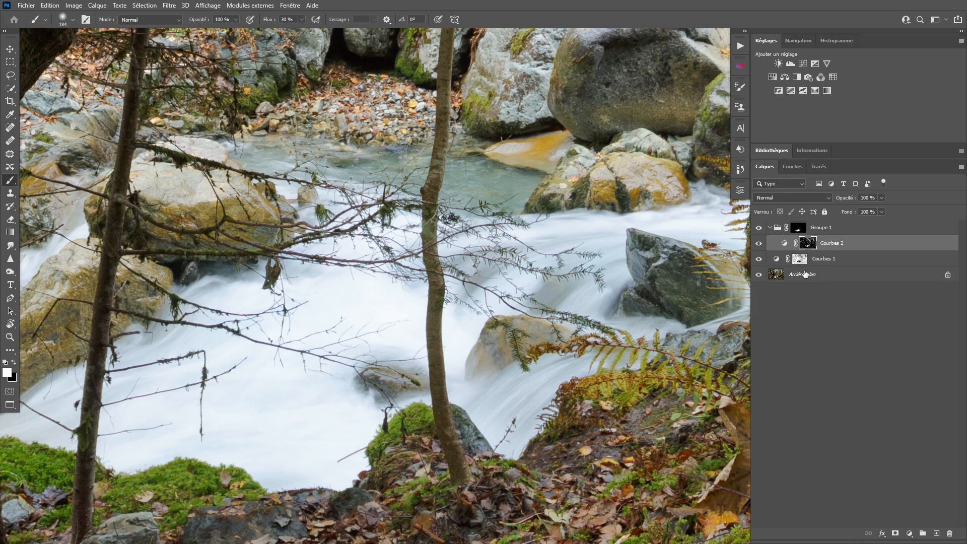
pyautogui.click(770, 227)
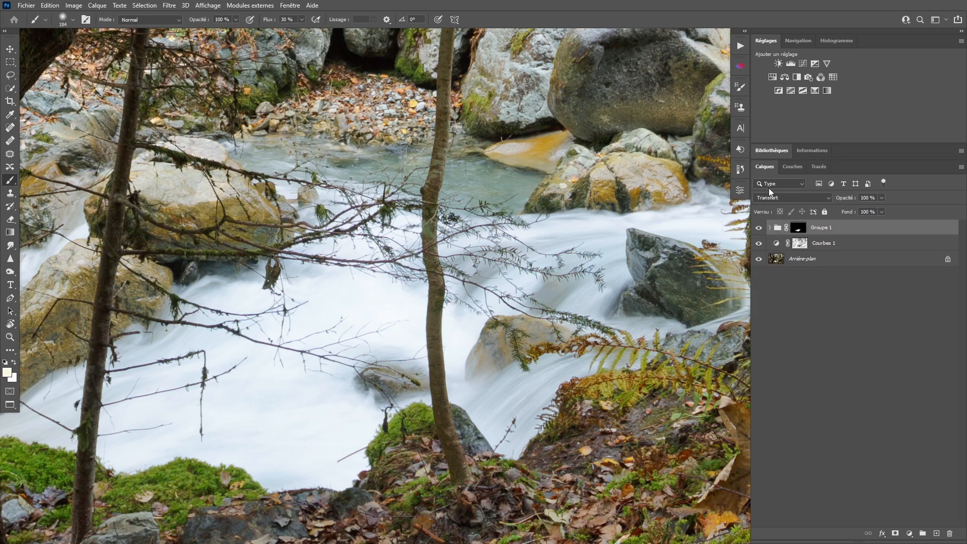
pyautogui.click(785, 168)
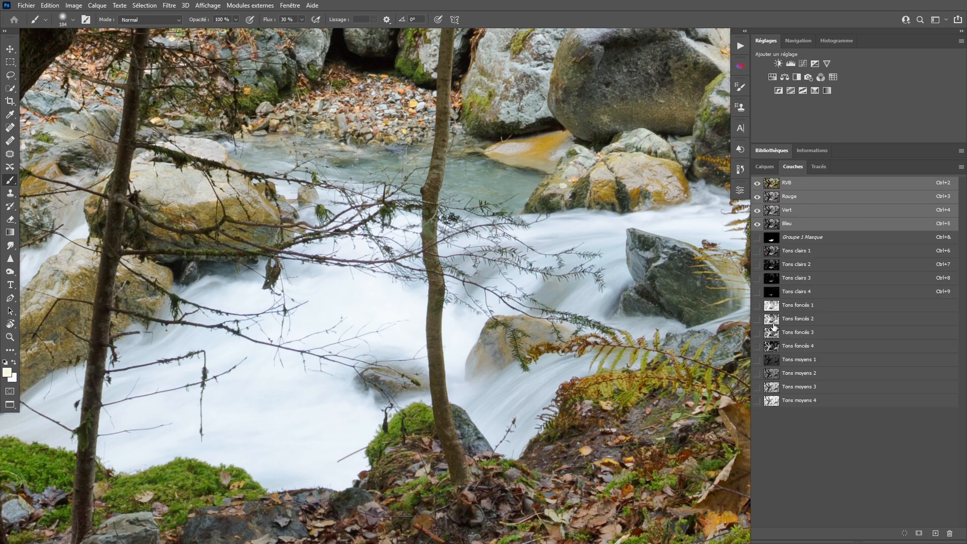
pyautogui.click(774, 267)
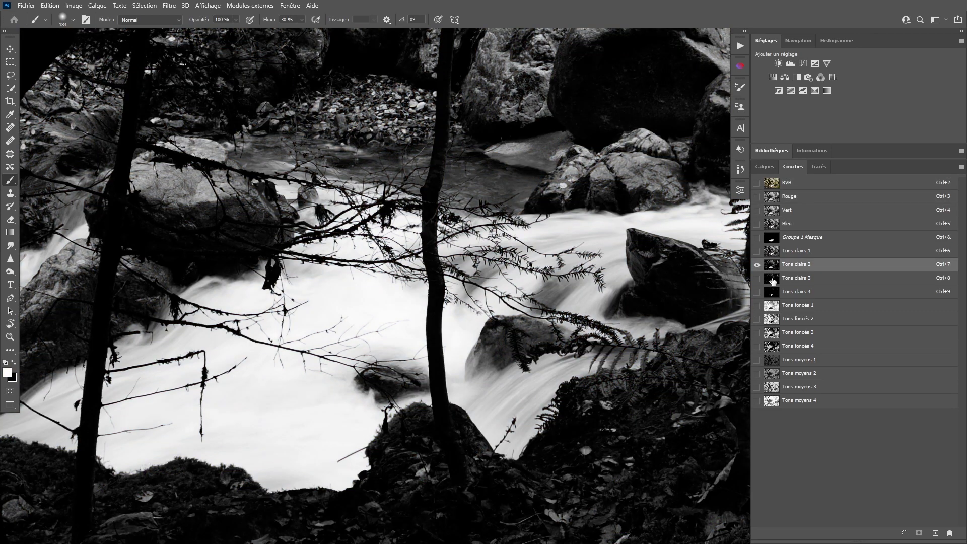
pyautogui.click(773, 280)
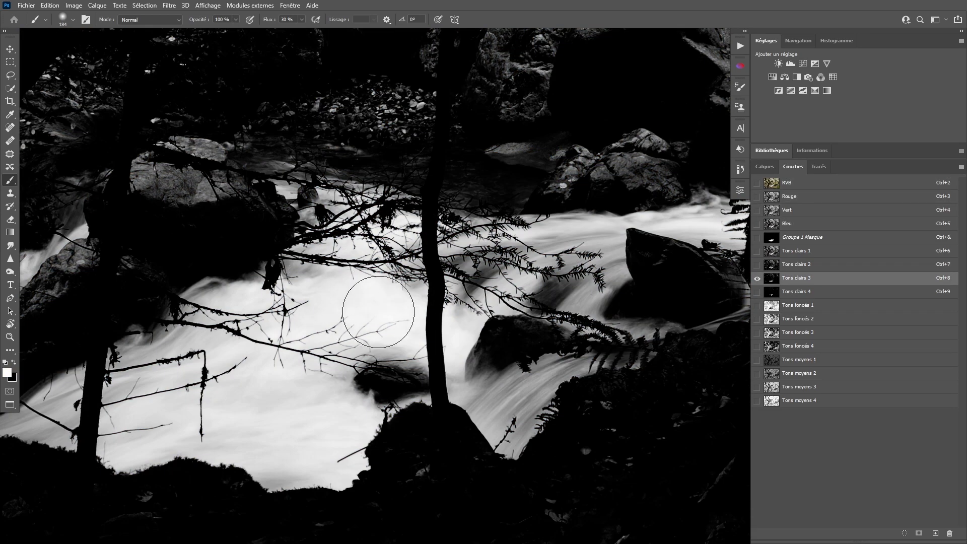
pyautogui.click(775, 292)
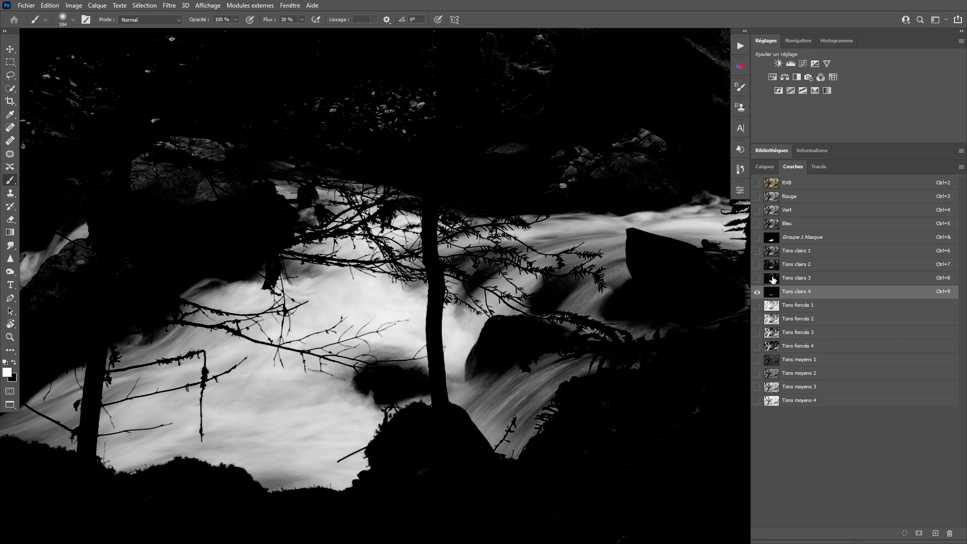
pyautogui.click(773, 280)
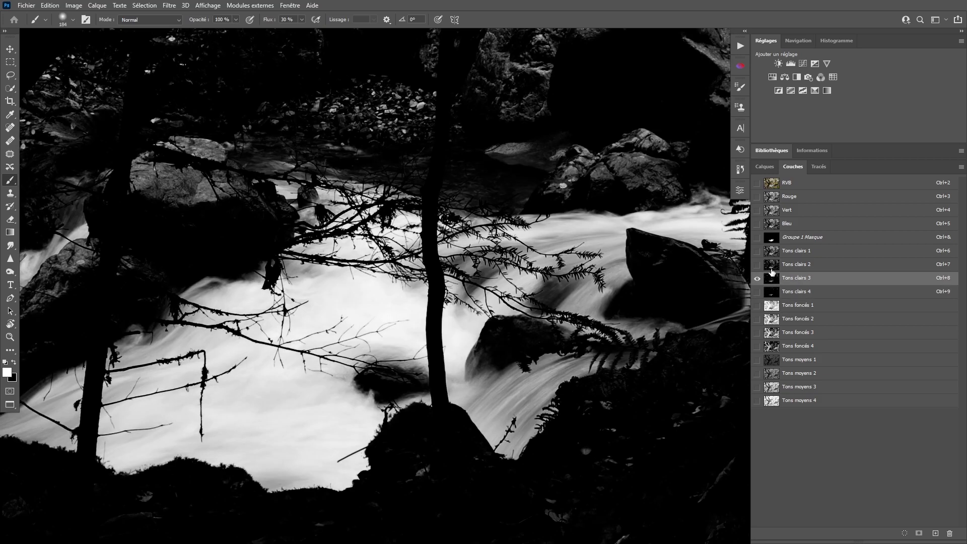
pyautogui.click(772, 266)
pyautogui.click(773, 281)
pyautogui.click(773, 268)
# Load the Tons clairs 2 channel as a selection and add a Curves layer above Groupe 1 with its curve lowered
pyautogui.keyDown('ctrl'); pyautogui.click(773, 267); pyautogui.keyUp('ctrl')
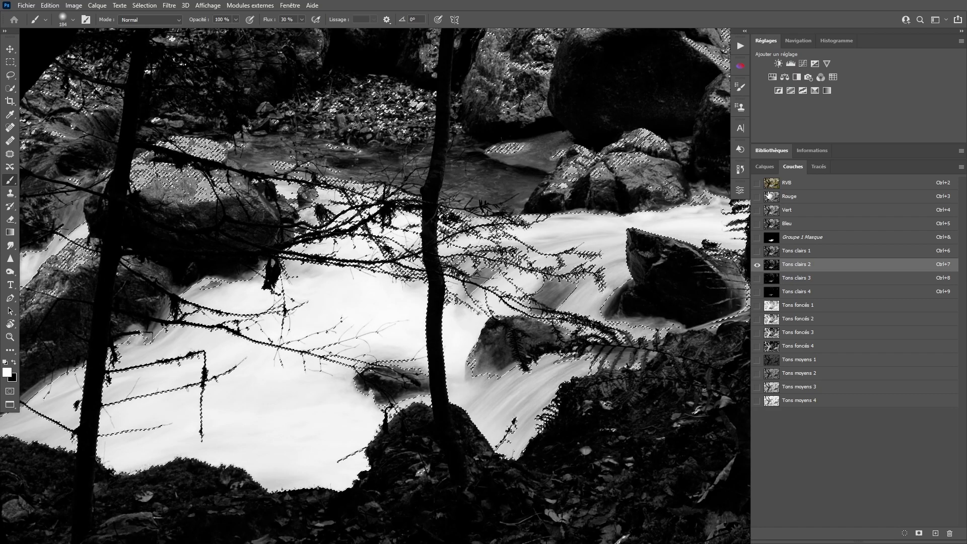
pyautogui.click(771, 184)
pyautogui.click(764, 166)
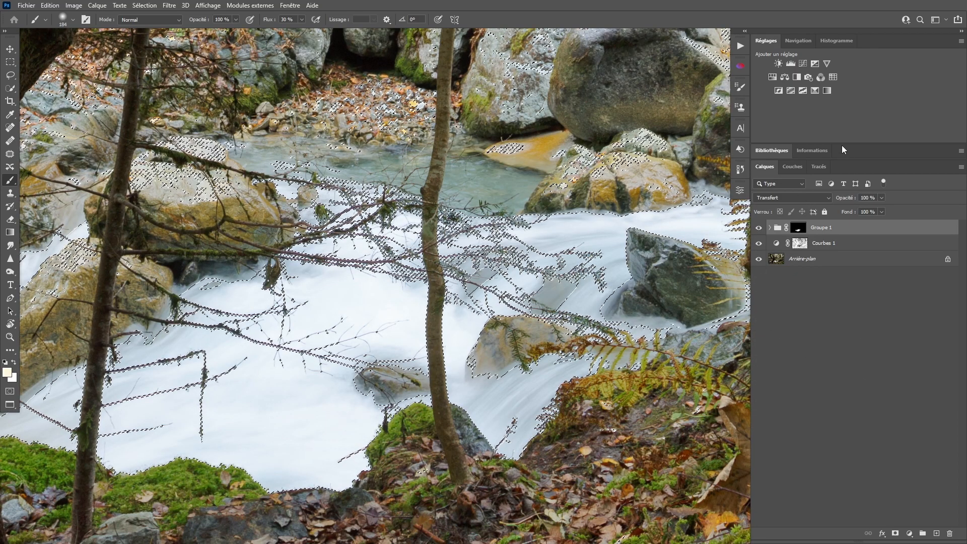
pyautogui.click(804, 63)
pyautogui.moveTo(647, 295); pyautogui.dragTo(653, 315)
pyautogui.click(739, 189)
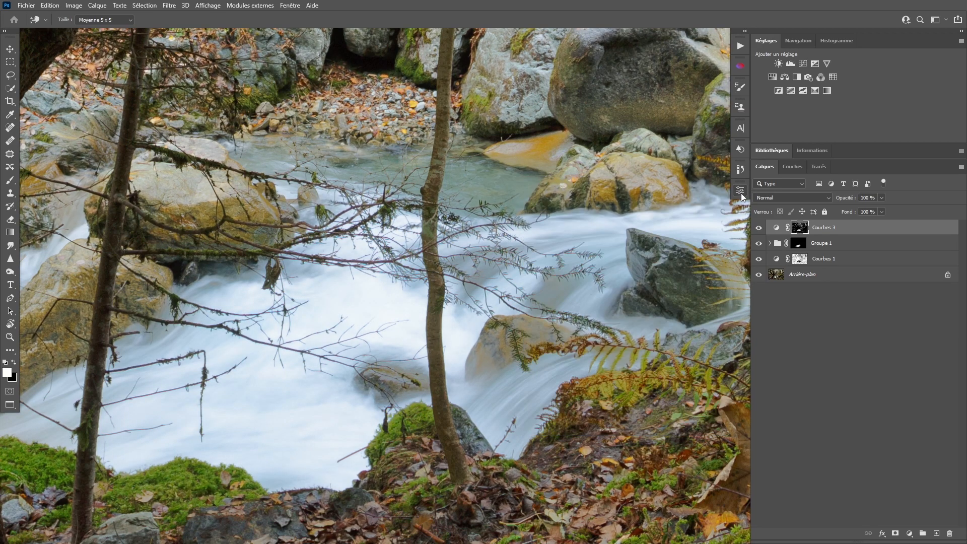
# Put the Courbes 3 layer in a group with a black mask and paint white over the bright water beside the thin trunk
pyautogui.hotkey('ctrl', 'g')
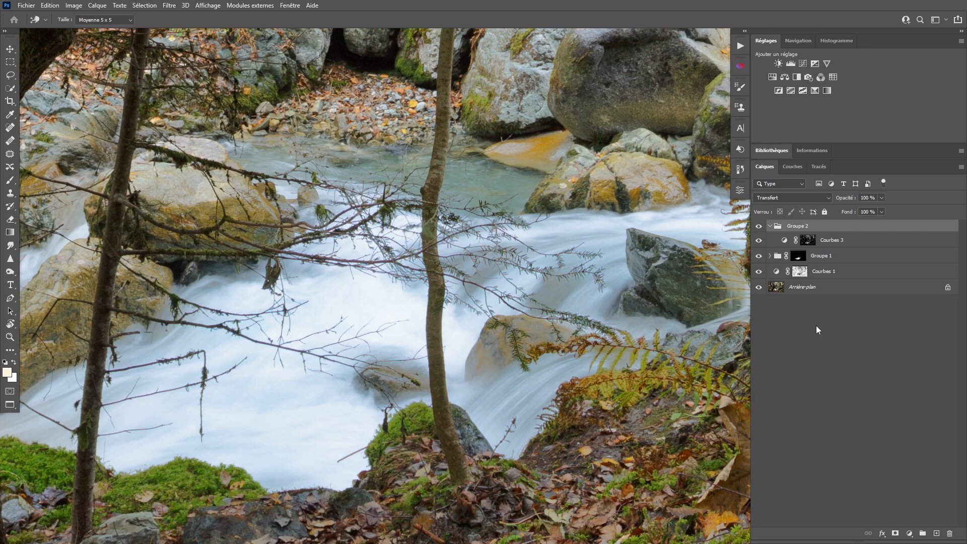
pyautogui.hotkey('ctrl', 'i')
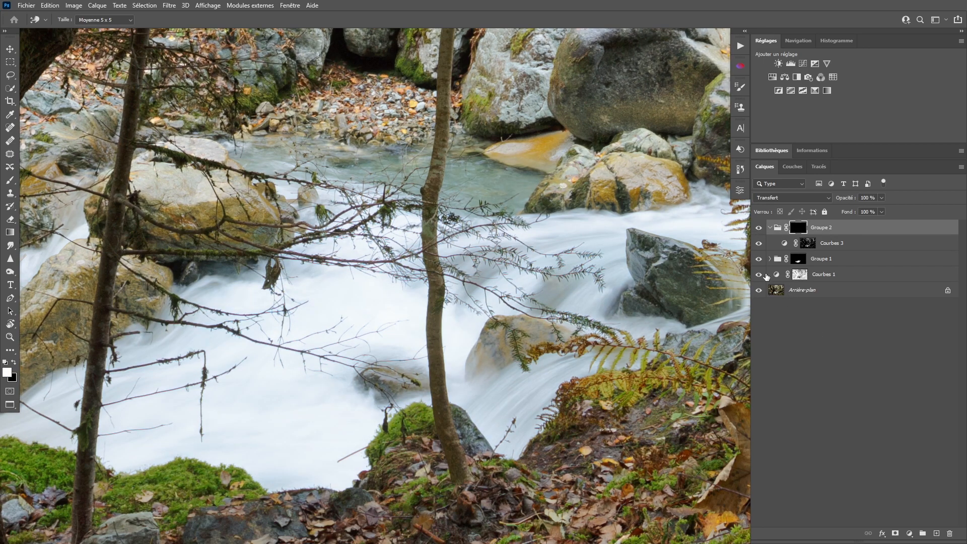
pyautogui.press('b')
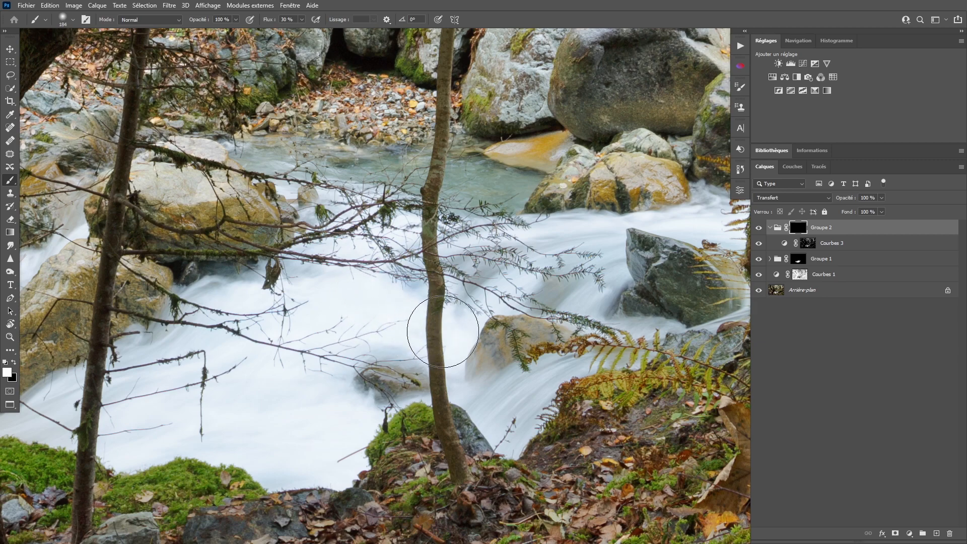
pyautogui.moveTo(422, 315)
pyautogui.mouseDown()
pyautogui.moveTo(440, 340)
pyautogui.moveTo(445, 324)
pyautogui.mouseUp()
# Compare the stream with and without the Groupe 2 correction
pyautogui.click(756, 228)
pyautogui.click(755, 228)
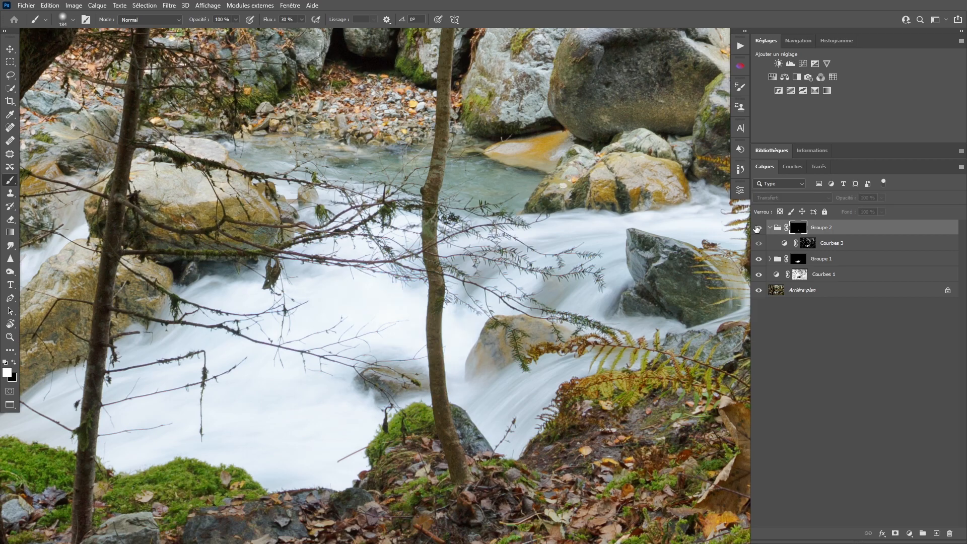
pyautogui.click(755, 228)
pyautogui.click(756, 228)
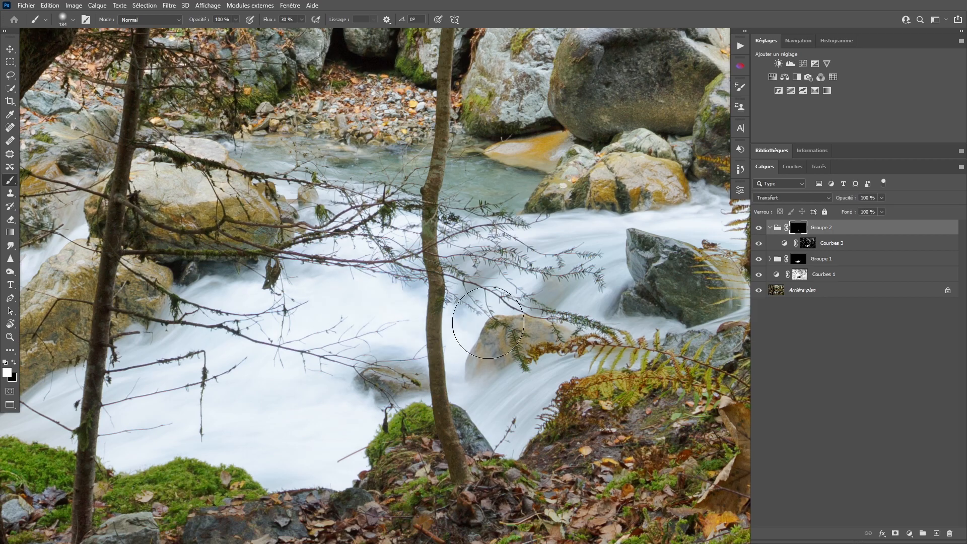
# Examine the whole forest photo to judge how the darkened stream fits the overall image
pyautogui.press('z')
pyautogui.keyDown('alt'); pyautogui.click(492, 303); pyautogui.keyUp('alt')
pyautogui.keyDown('alt'); pyautogui.click(492, 303); pyautogui.keyUp('alt')
pyautogui.keyDown('alt'); pyautogui.click(492, 303); pyautogui.keyUp('alt')
pyautogui.keyDown('alt'); pyautogui.click(492, 302); pyautogui.keyUp('alt')
pyautogui.moveTo(524, 154); pyautogui.dragTo(437, 229)
pyautogui.keyDown('alt'); pyautogui.click(467, 212); pyautogui.keyUp('alt')
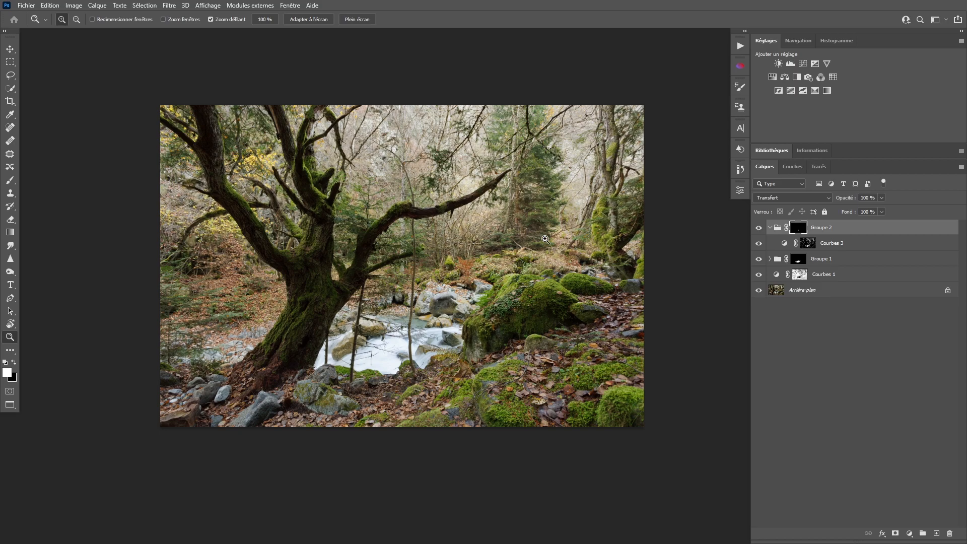
pyautogui.moveTo(548, 215); pyautogui.dragTo(544, 226)
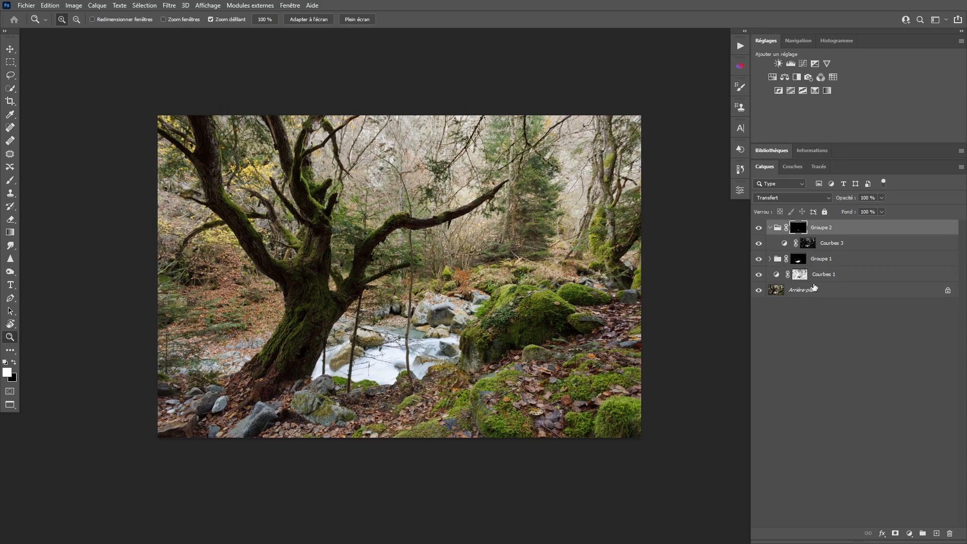
pyautogui.moveTo(446, 229); pyautogui.dragTo(442, 237)
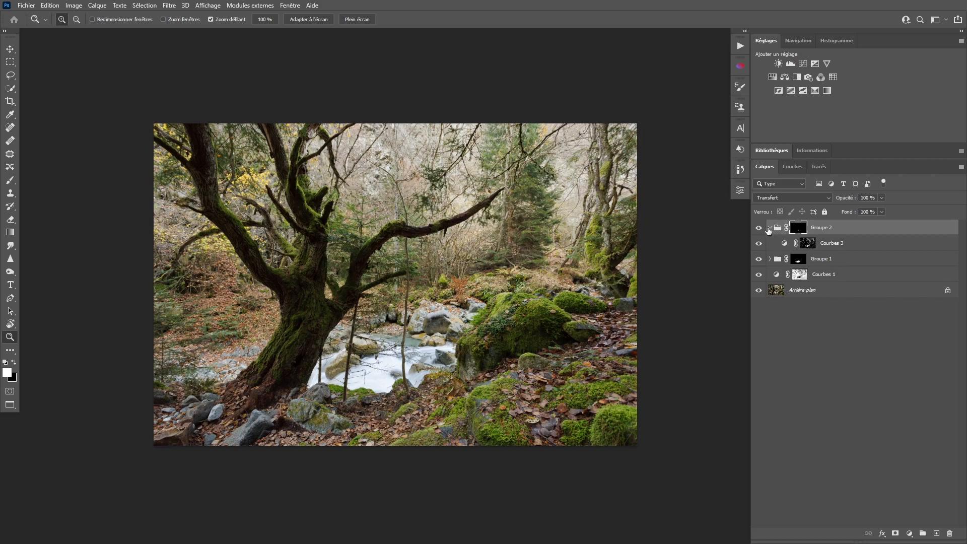
# Collapse Groupe 2 and examine the mossy rocks and leaf-covered foreground up close and within the whole photo
pyautogui.click(770, 228)
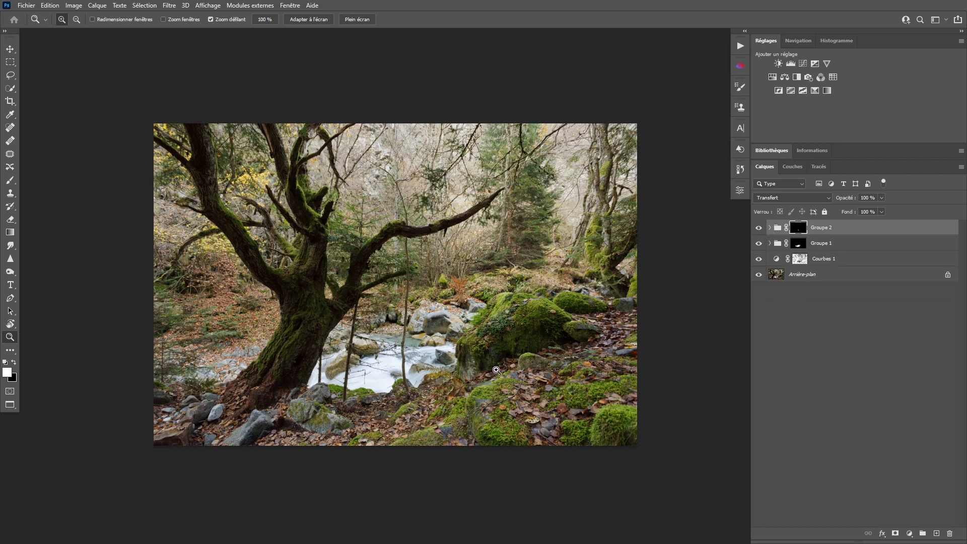
pyautogui.moveTo(436, 306); pyautogui.dragTo(519, 331)
pyautogui.moveTo(551, 228); pyautogui.dragTo(481, 204)
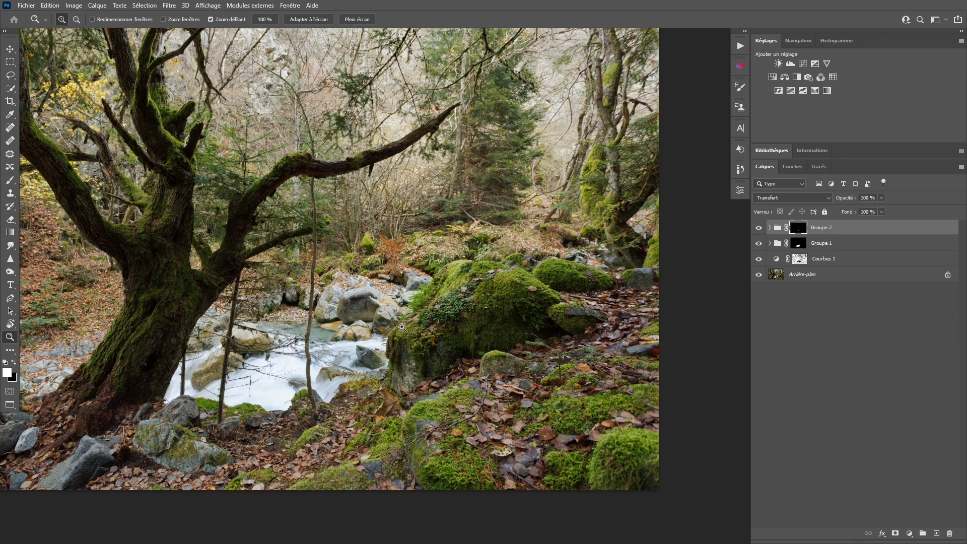
pyautogui.click(491, 401)
pyautogui.keyDown('alt'); pyautogui.click(540, 401); pyautogui.keyUp('alt')
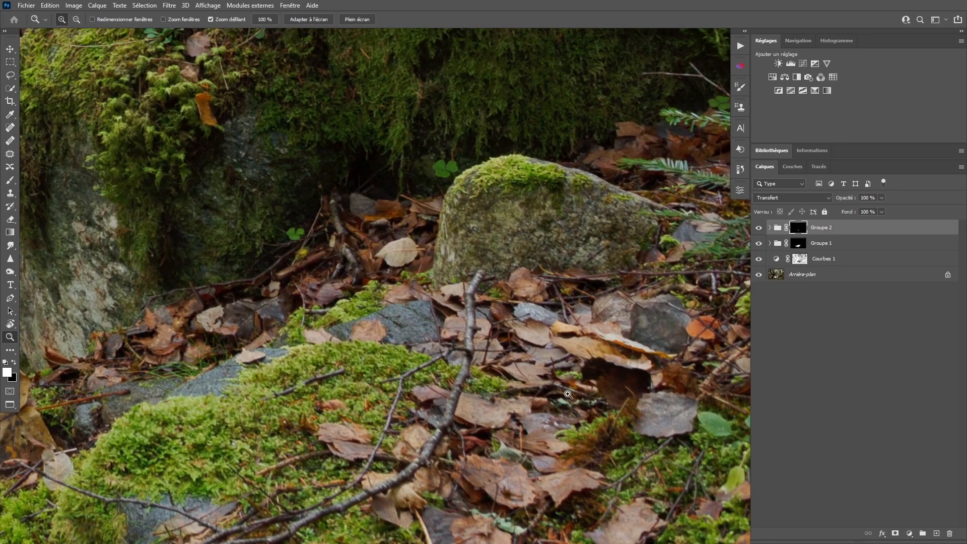
pyautogui.keyDown('alt'); pyautogui.click(505, 375); pyautogui.keyUp('alt')
pyautogui.moveTo(299, 428); pyautogui.dragTo(392, 312)
pyautogui.moveTo(459, 310); pyautogui.dragTo(391, 309)
pyautogui.moveTo(607, 200); pyautogui.dragTo(396, 280)
pyautogui.click(417, 255)
pyautogui.keyDown('alt'); pyautogui.click(434, 242); pyautogui.keyUp('alt')
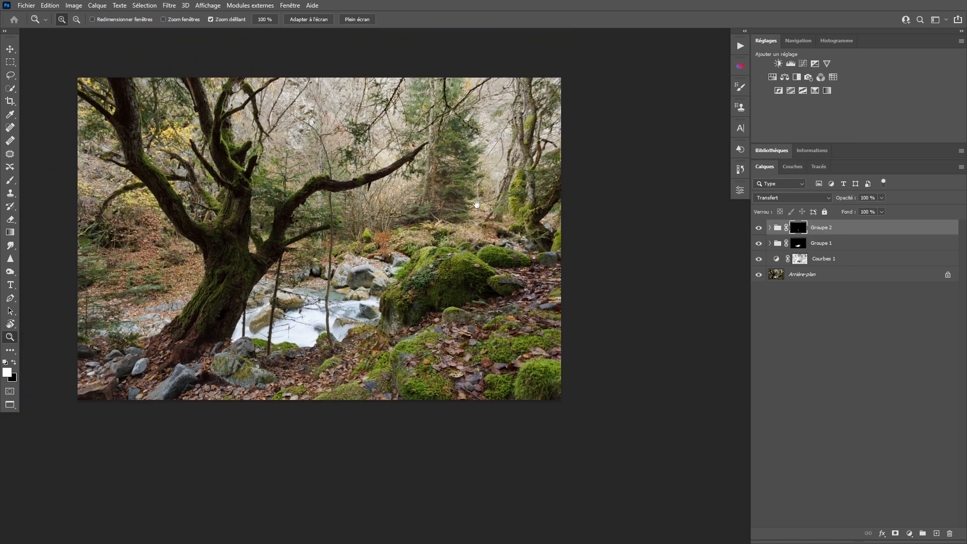
pyautogui.click(484, 271)
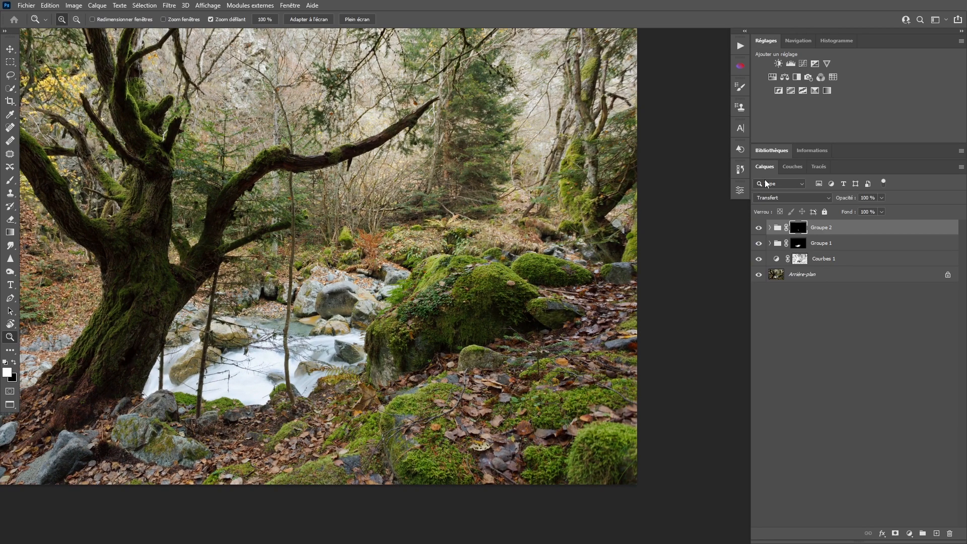
# Compare the Tons clairs, Tons foncés and Tons moyens channels to find a mask that suits the mossy areas
pyautogui.click(792, 166)
pyautogui.click(773, 251)
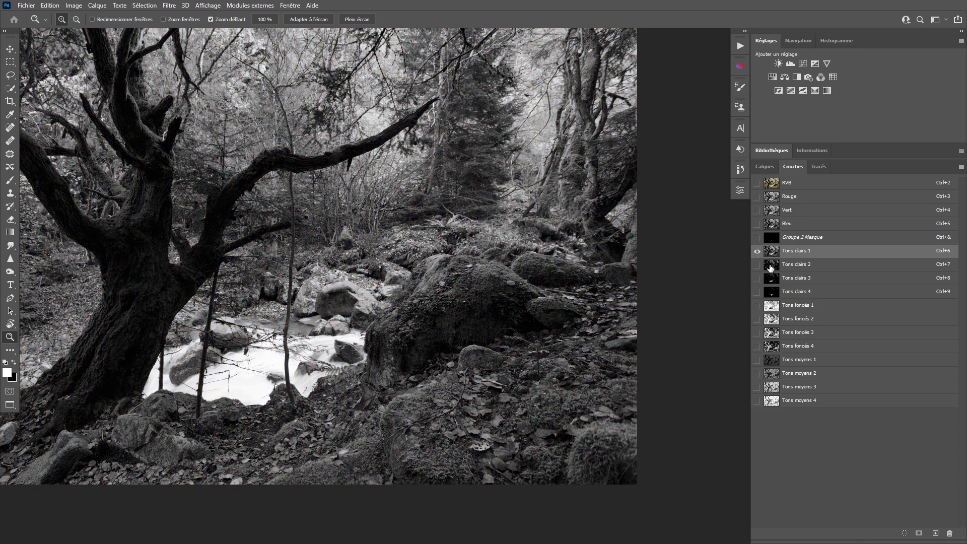
pyautogui.click(771, 265)
pyautogui.click(772, 278)
pyautogui.click(773, 266)
pyautogui.click(775, 250)
pyautogui.click(774, 308)
pyautogui.click(774, 321)
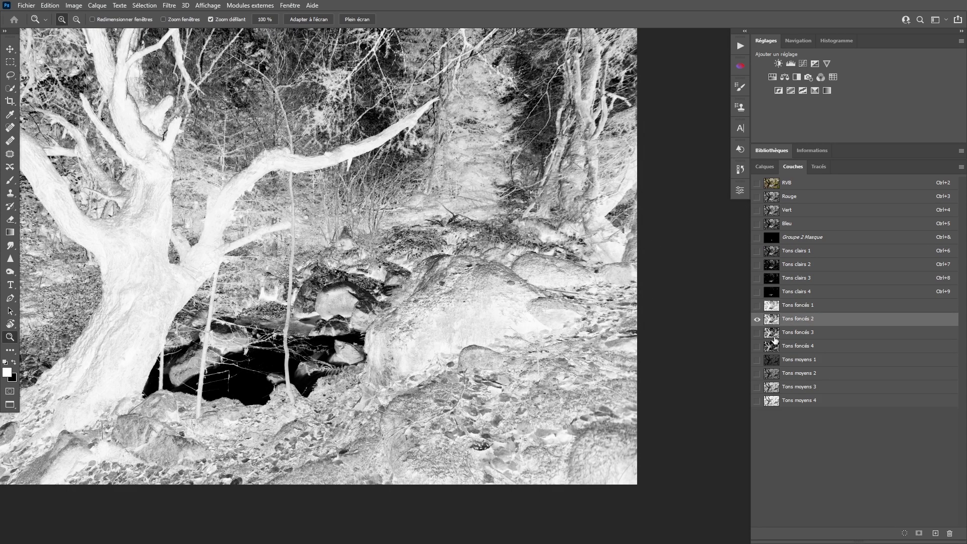
pyautogui.click(775, 360)
pyautogui.click(772, 374)
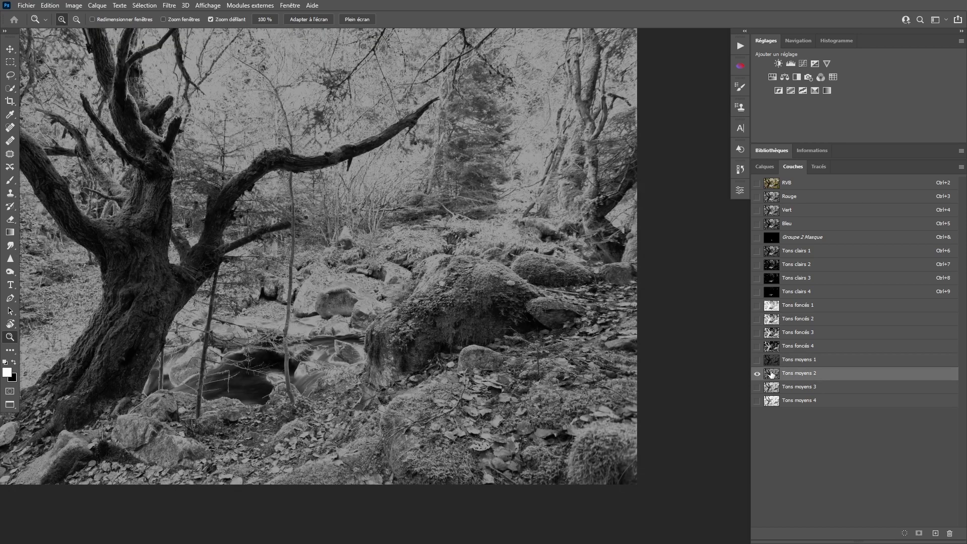
pyautogui.click(773, 388)
pyautogui.click(773, 403)
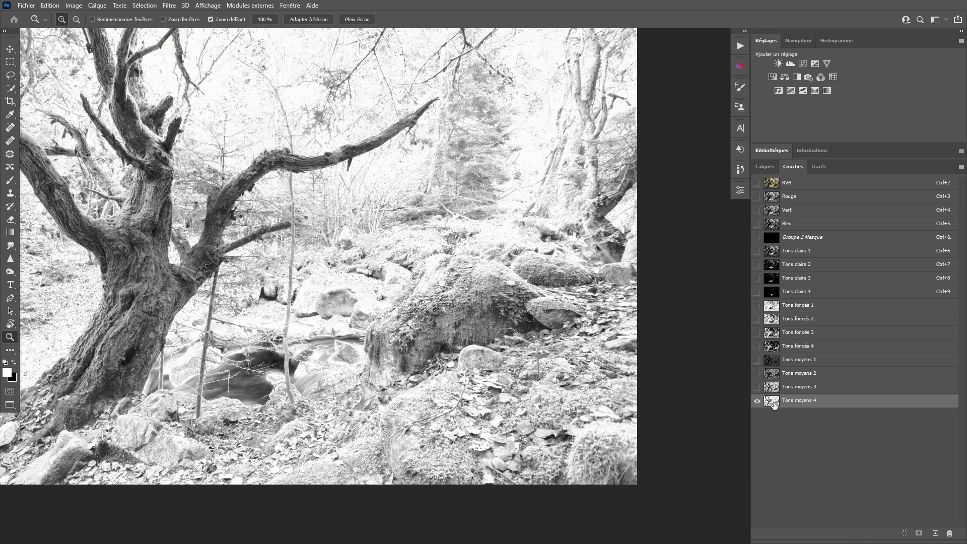
pyautogui.click(780, 391)
pyautogui.click(784, 403)
# Load the Tons moyens 4 channel as a selection and add a Teinte/Saturation layer above Groupe 2
pyautogui.keyDown('ctrl'); pyautogui.click(773, 404); pyautogui.keyUp('ctrl')
pyautogui.click(776, 183)
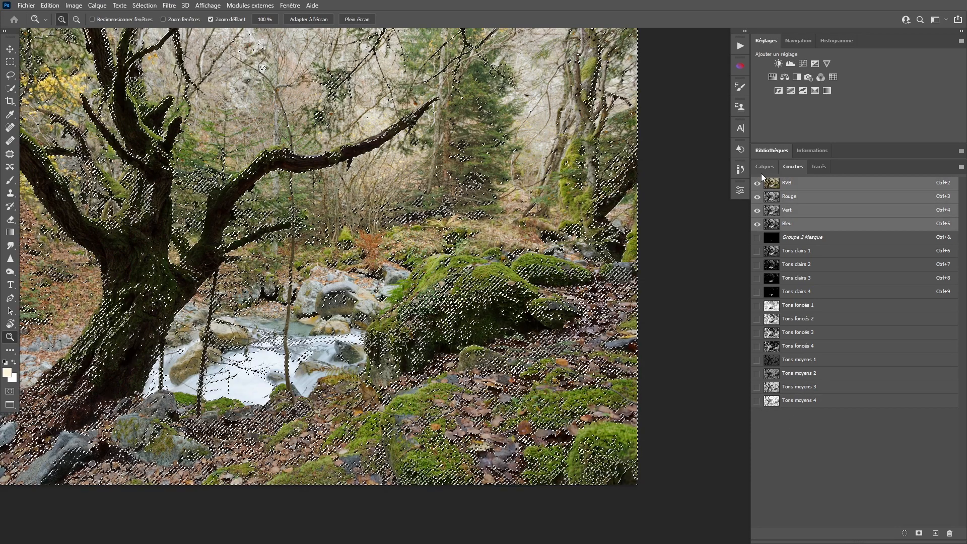
pyautogui.click(764, 167)
pyautogui.click(773, 77)
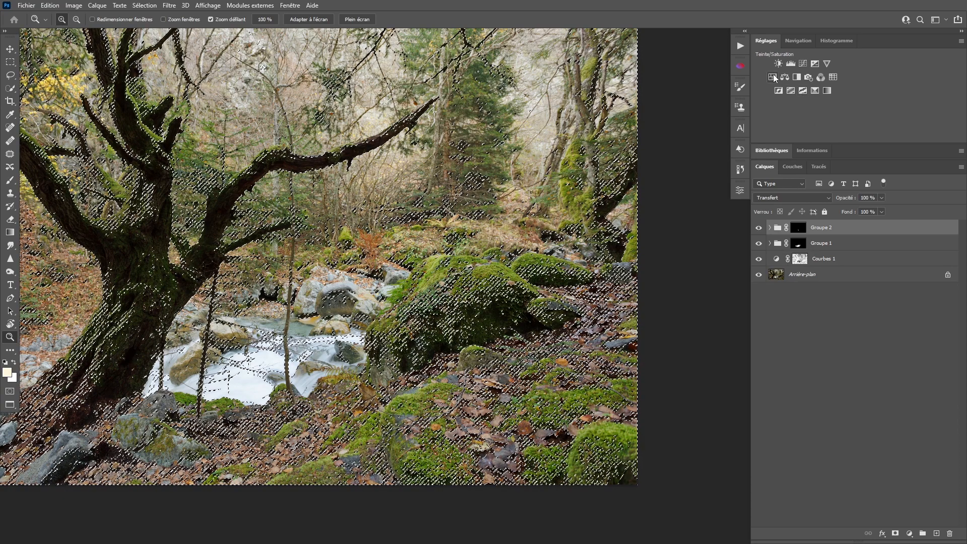
# Target the Jaunes range by sampling the mossy rock and set its saturation to -22
pyautogui.moveTo(393, 325); pyautogui.dragTo(336, 318)
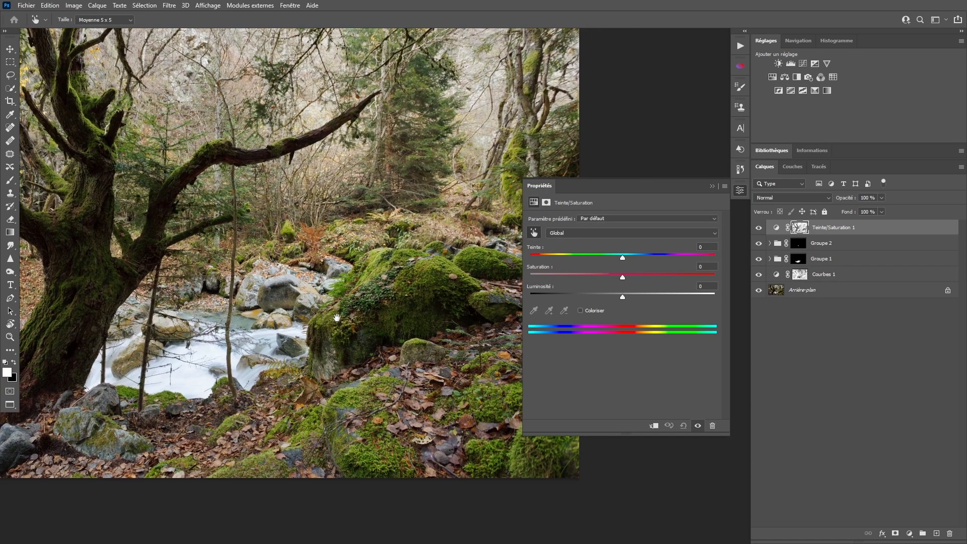
pyautogui.click(534, 233)
pyautogui.click(436, 260)
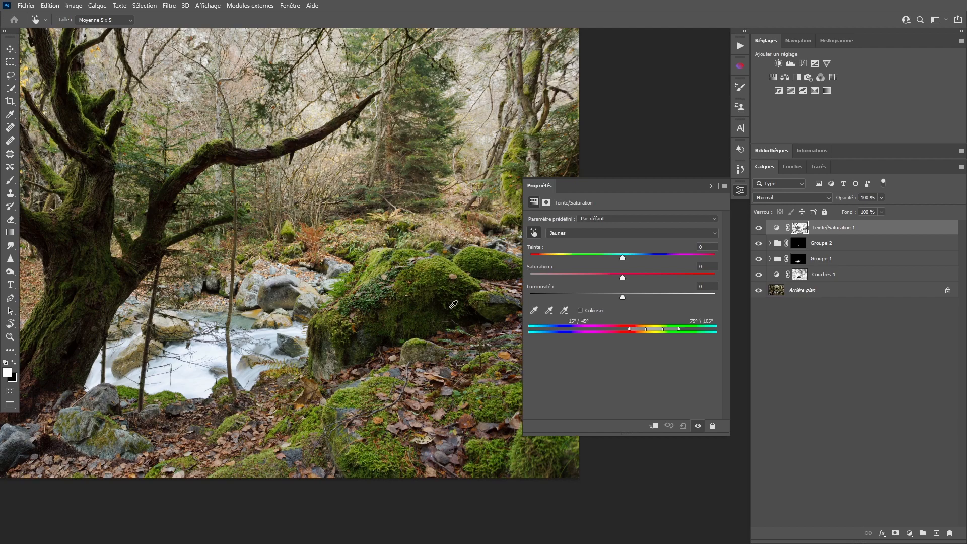
pyautogui.moveTo(602, 275); pyautogui.dragTo(589, 275)
# Put the Teinte/Saturation 1 layer in a new group and give the group a black mask
pyautogui.click(776, 227)
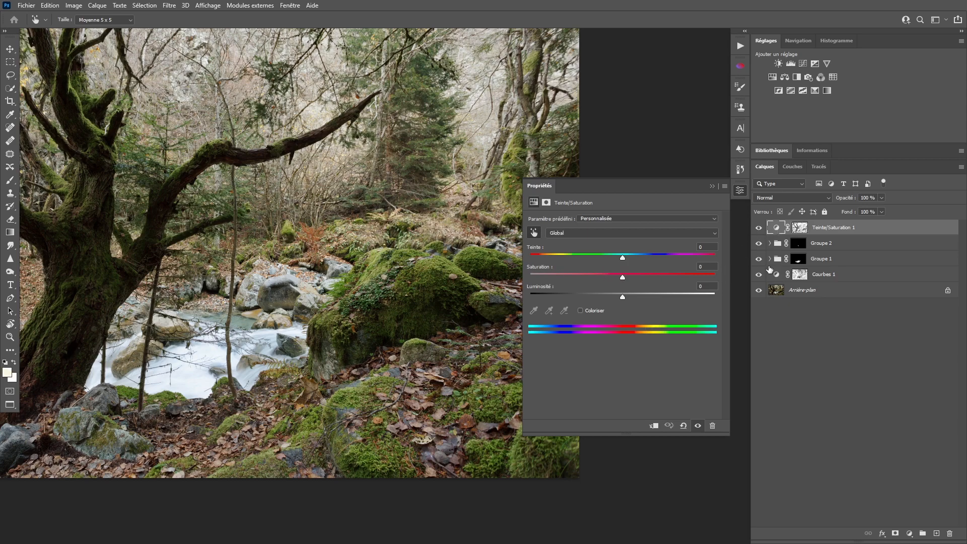
pyautogui.hotkey('ctrl', 'g')
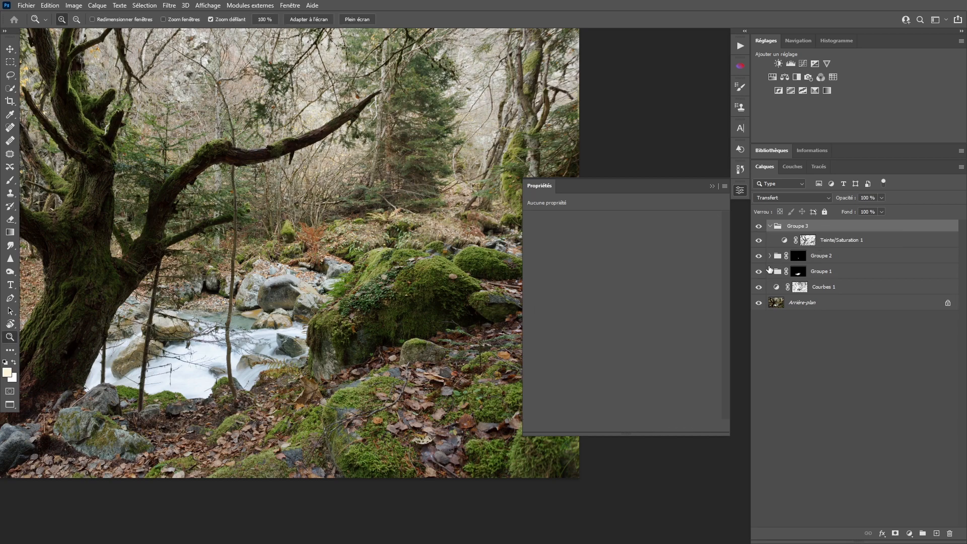
pyautogui.keyDown('alt'); pyautogui.click(896, 533); pyautogui.keyUp('alt')
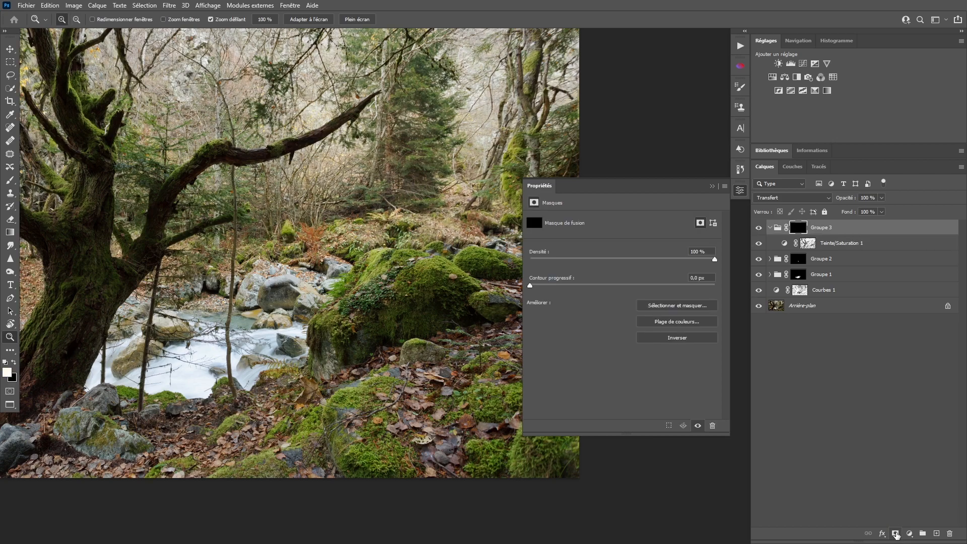
# Paint white on the Groupe 3 mask over the mossy boulders and foreground moss with a soft brush at 30% flow
pyautogui.moveTo(352, 303)
pyautogui.mouseDown()
pyautogui.moveTo(367, 307)
pyautogui.moveTo(346, 320)
pyautogui.moveTo(355, 318)
pyautogui.moveTo(306, 317)
pyautogui.mouseUp()
pyautogui.press('b')
pyautogui.click(739, 190)
pyautogui.moveTo(394, 316); pyautogui.dragTo(443, 309)
pyautogui.moveTo(376, 302); pyautogui.dragTo(392, 306)
pyautogui.moveTo(390, 297)
pyautogui.mouseDown()
pyautogui.moveTo(478, 272)
pyautogui.moveTo(438, 295)
pyautogui.mouseUp()
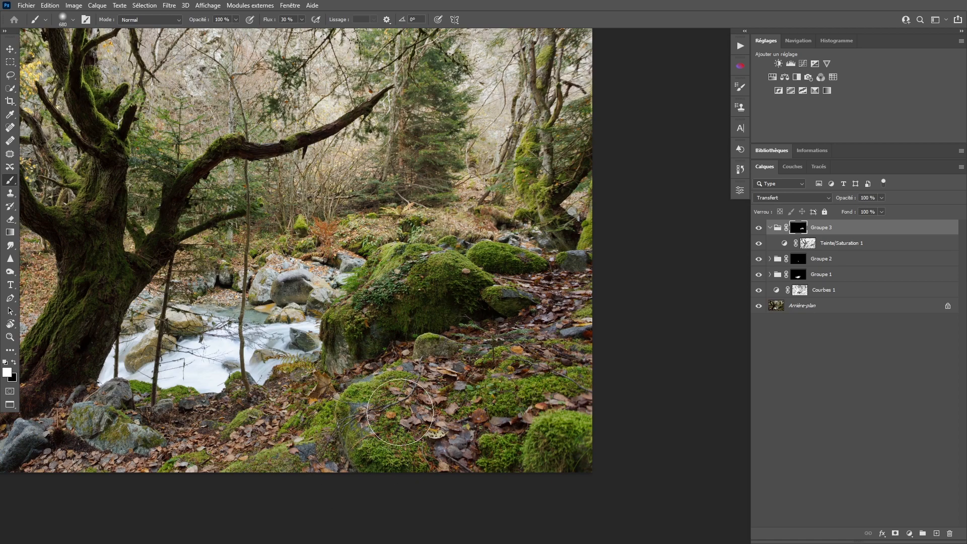
pyautogui.moveTo(555, 458)
pyautogui.mouseDown()
pyautogui.moveTo(482, 445)
pyautogui.moveTo(564, 432)
pyautogui.moveTo(577, 448)
pyautogui.mouseUp()
pyautogui.moveTo(539, 279)
pyautogui.mouseDown()
pyautogui.moveTo(545, 341)
pyautogui.moveTo(533, 281)
pyautogui.mouseUp()
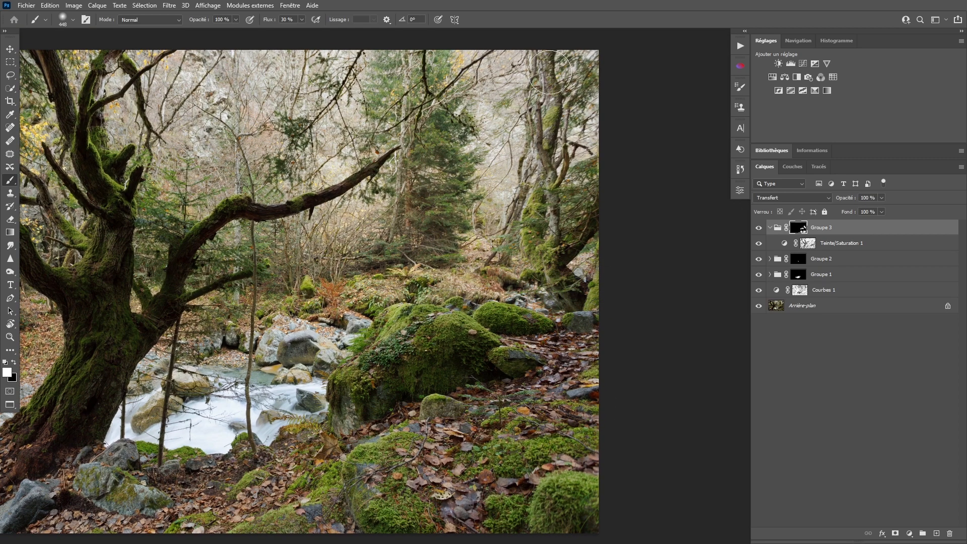
pyautogui.moveTo(430, 319)
pyautogui.mouseDown()
pyautogui.moveTo(473, 295)
pyautogui.moveTo(457, 323)
pyautogui.moveTo(437, 310)
pyautogui.moveTo(477, 355)
pyautogui.moveTo(490, 401)
pyautogui.mouseUp()
pyautogui.moveTo(424, 361); pyautogui.dragTo(604, 325)
pyautogui.moveTo(484, 366); pyautogui.dragTo(333, 401)
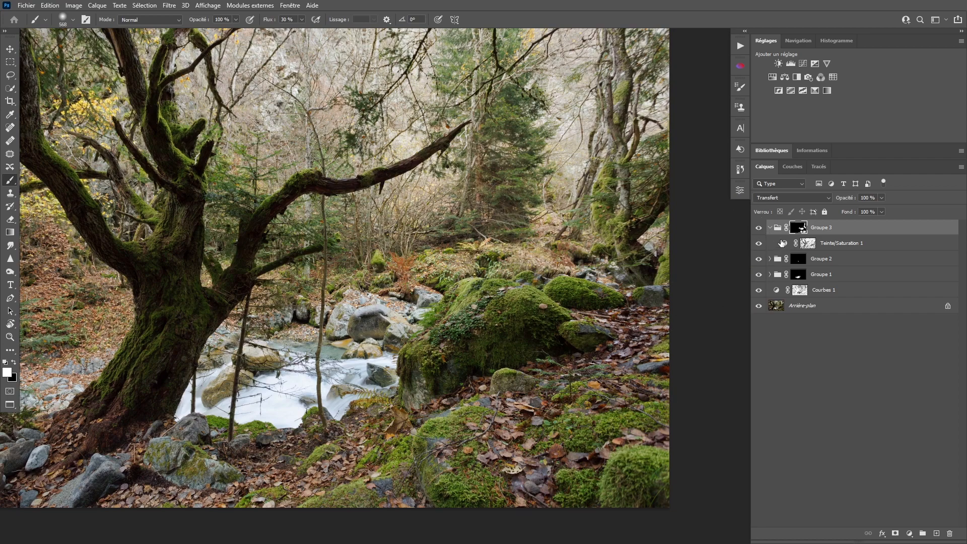
# Review the Jaunes settings of the Teinte/Saturation 1 layer
pyautogui.doubleClick(784, 243)
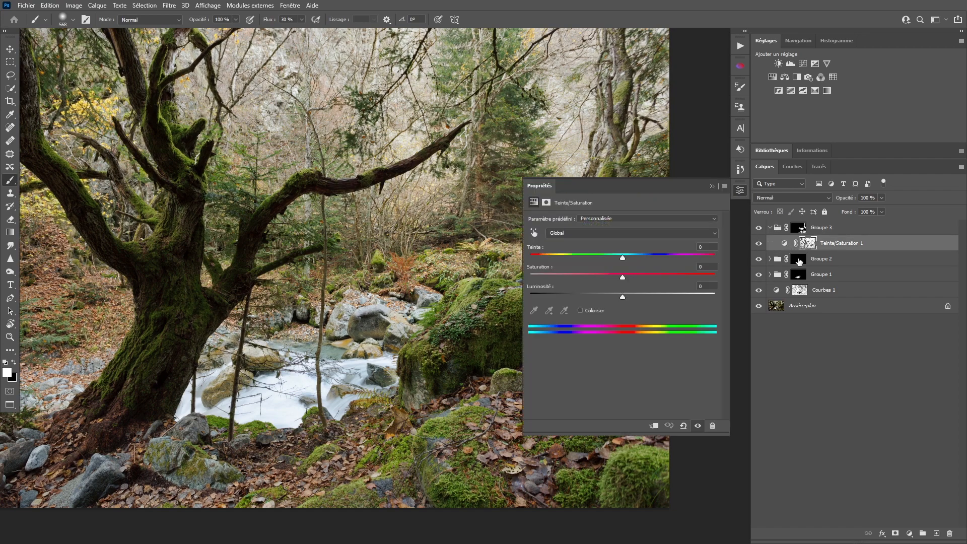
pyautogui.click(582, 235)
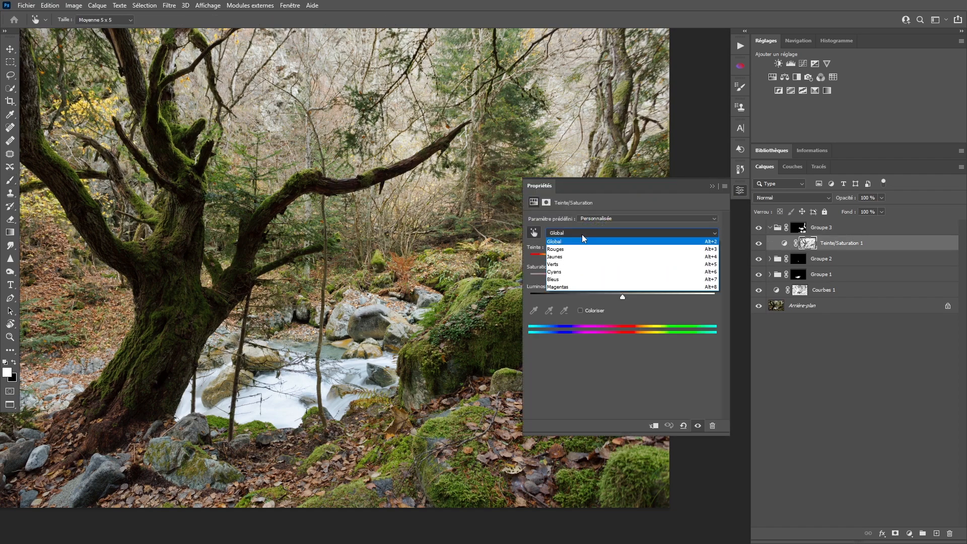
pyautogui.click(563, 256)
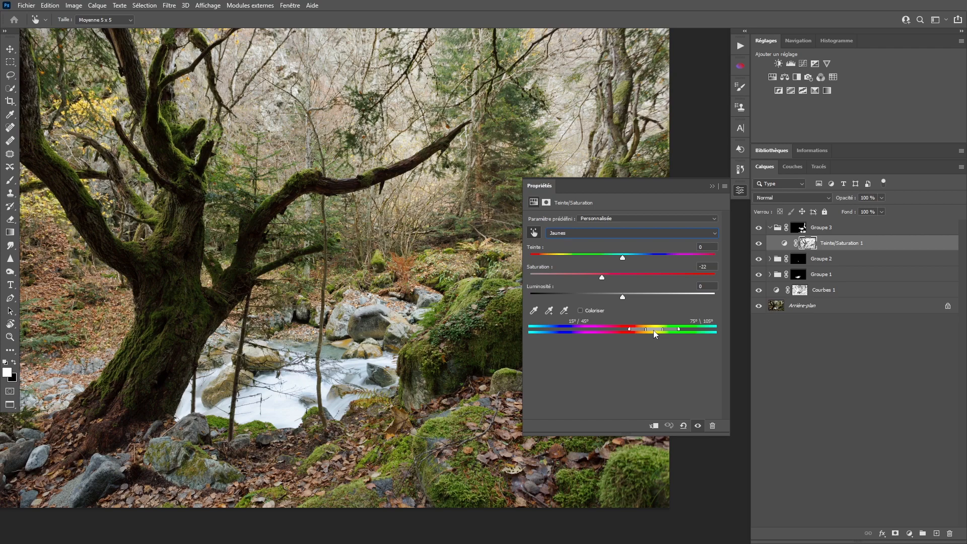
pyautogui.click(737, 192)
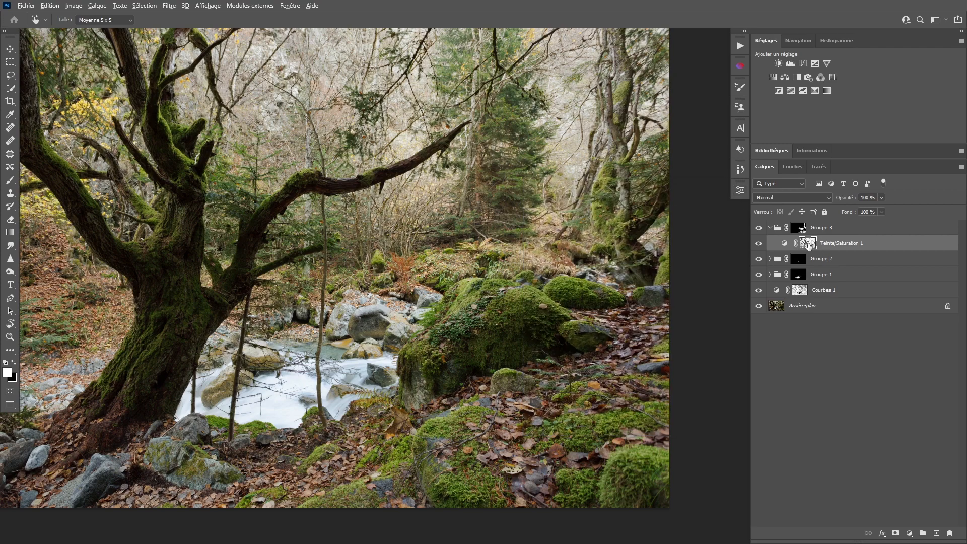
# View the Teinte/Saturation 1 mask on its own, return to the colour image and select the Groupe 3 mask
pyautogui.keyDown('alt'); pyautogui.click(807, 244); pyautogui.keyUp('alt')
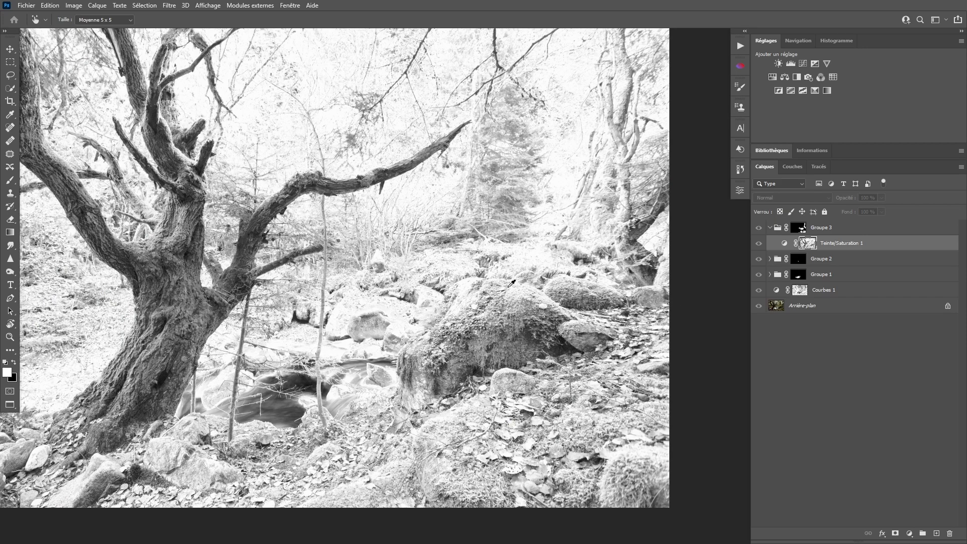
pyautogui.click(783, 244)
pyautogui.press('b')
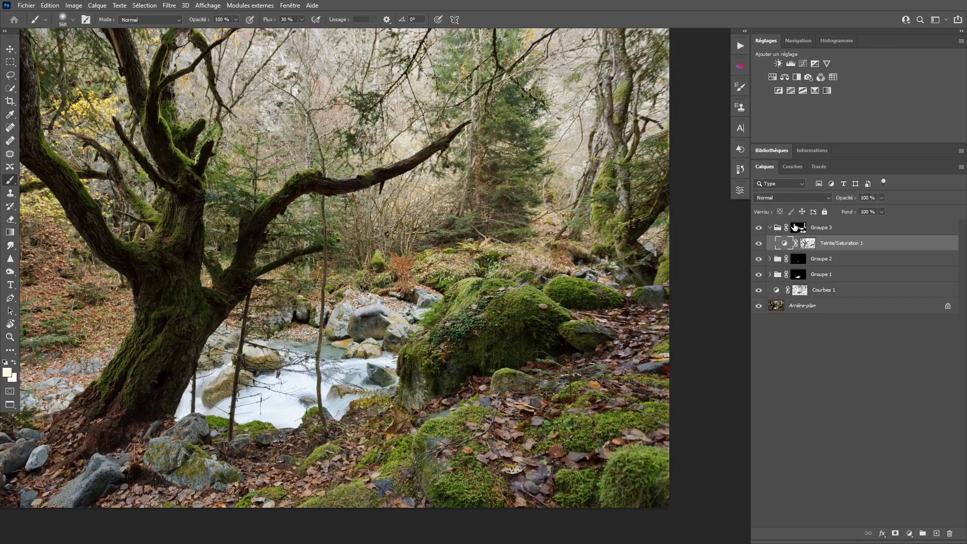
pyautogui.click(797, 230)
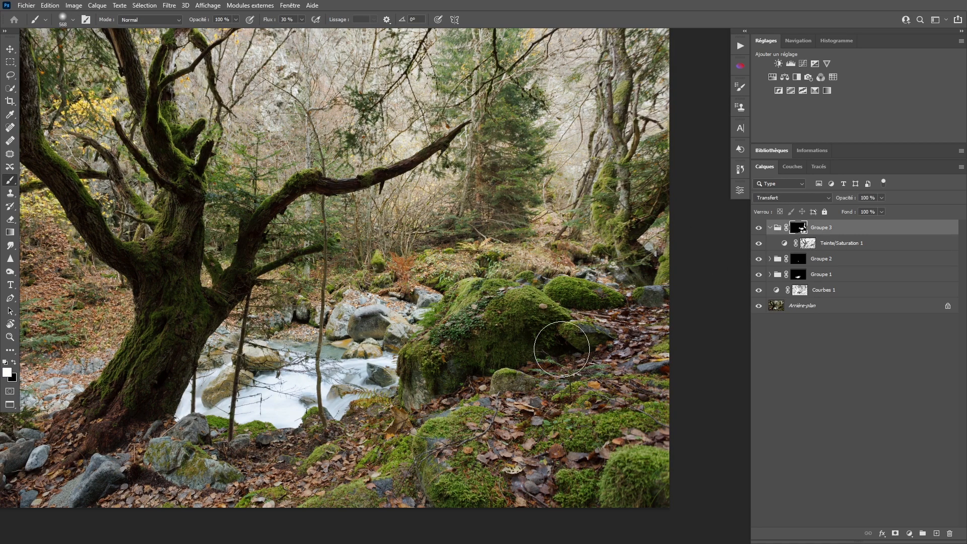
# Compare the forest with and without the Groupe 3 correction and judge the result across the whole photo
pyautogui.moveTo(418, 221); pyautogui.dragTo(439, 222)
pyautogui.click(758, 227)
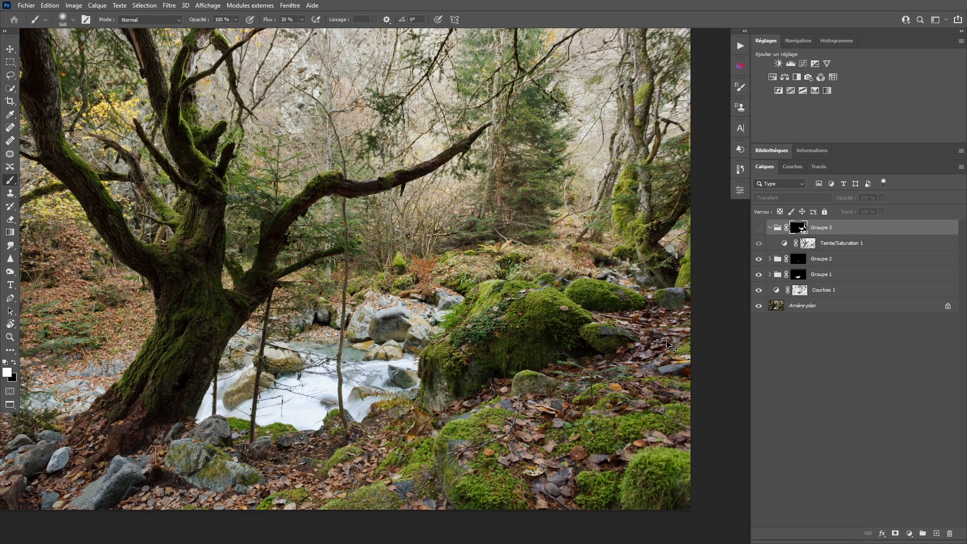
pyautogui.hotkey('ctrl', ',')
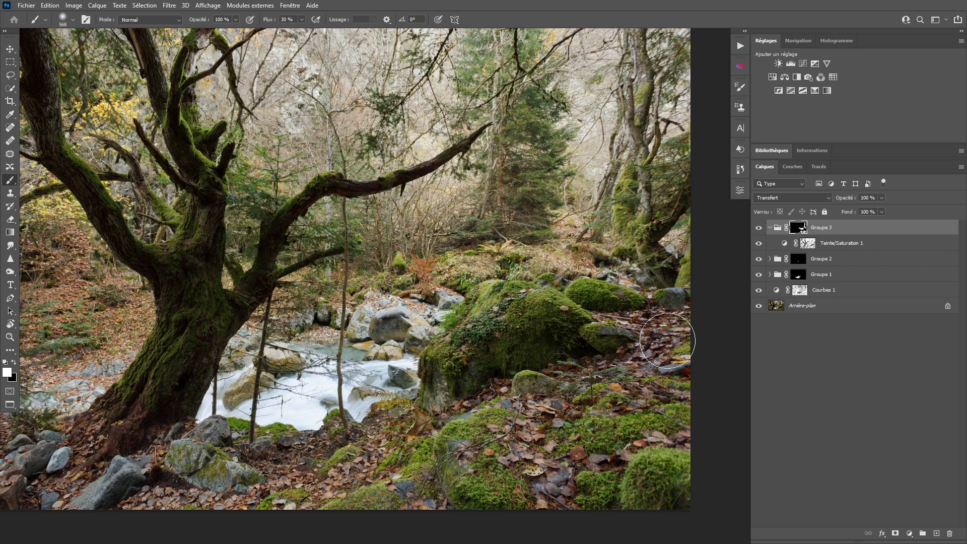
pyautogui.hotkey('ctrl', '-')
pyautogui.moveTo(504, 263); pyautogui.dragTo(493, 281)
pyautogui.press('z')
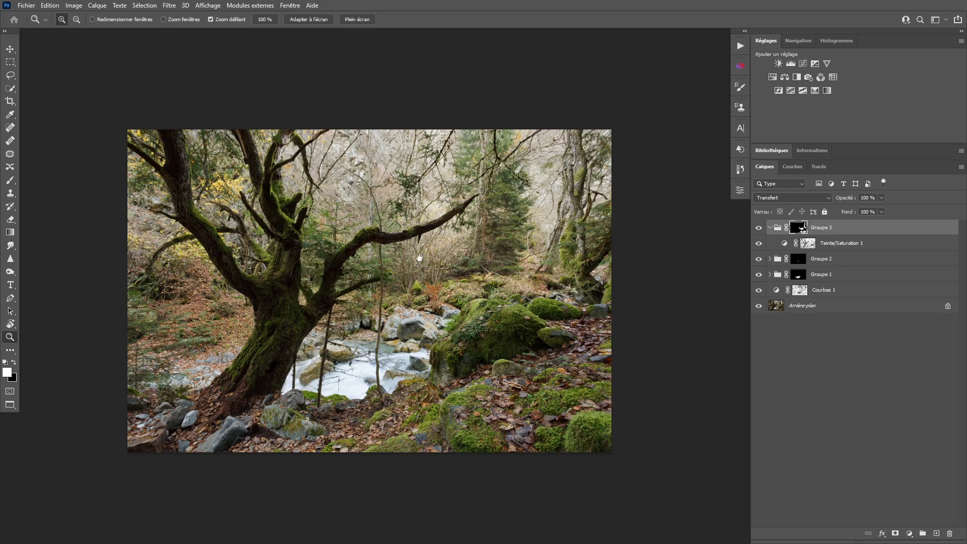
pyautogui.moveTo(419, 258); pyautogui.dragTo(430, 268)
pyautogui.moveTo(514, 282); pyautogui.dragTo(509, 283)
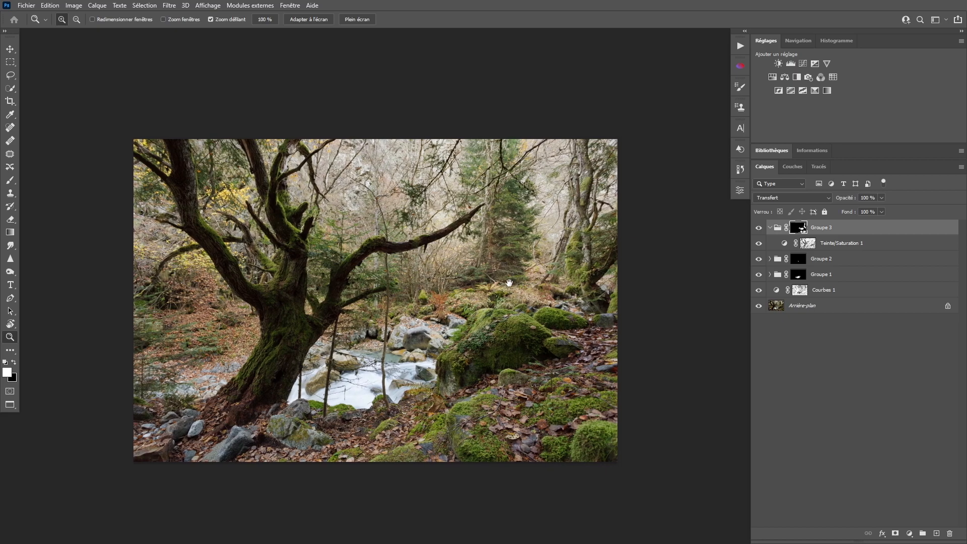
# Collapse Groupe 3, add a new empty layer above it and set the brush flow to 100%
pyautogui.click(769, 228)
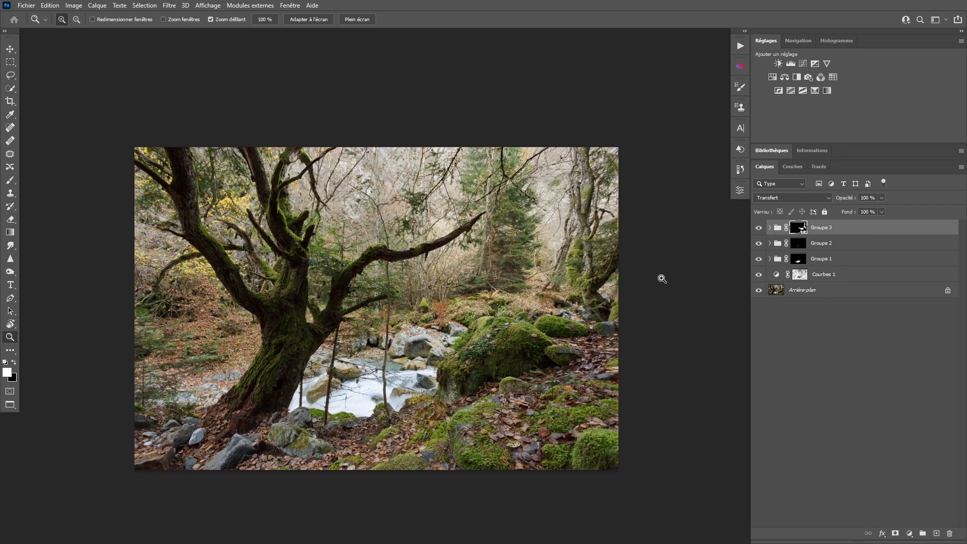
pyautogui.click(937, 533)
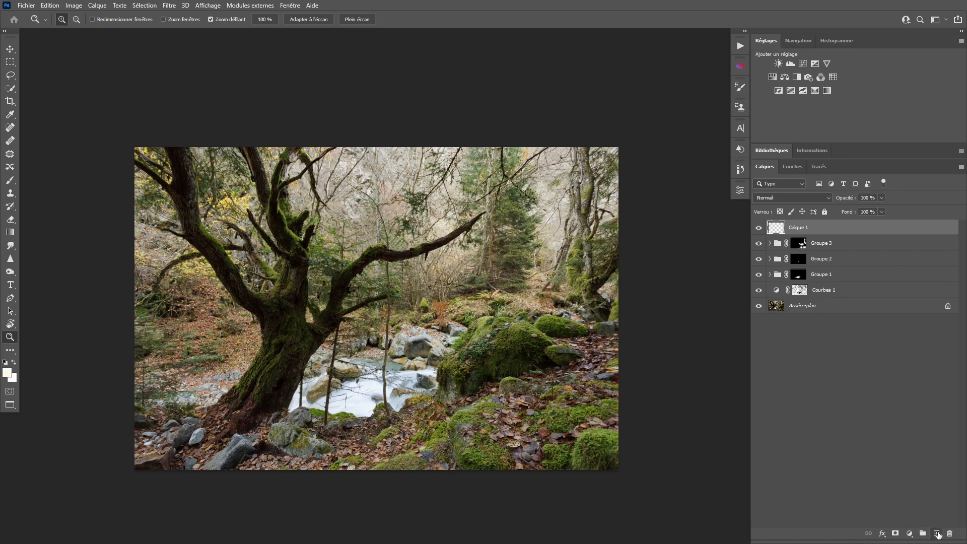
pyautogui.press('b')
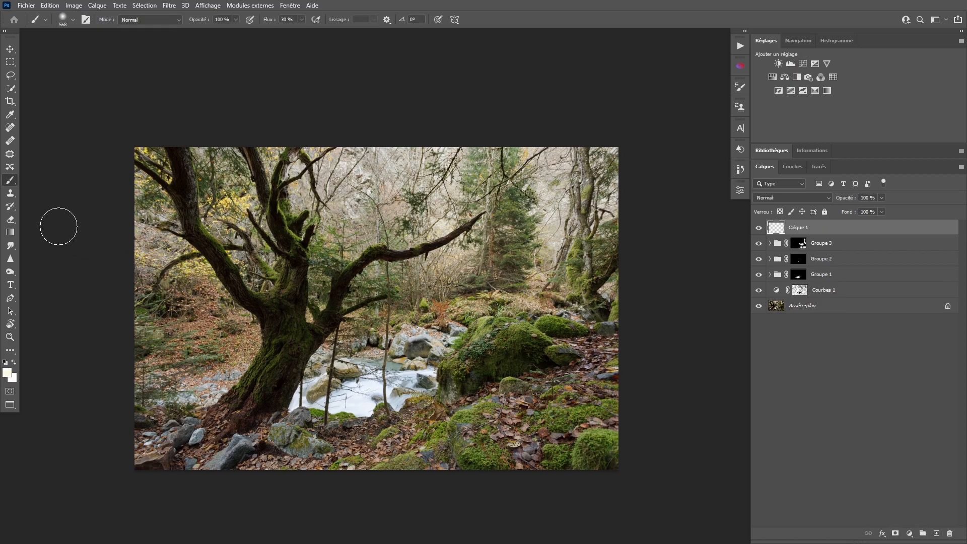
pyautogui.moveTo(268, 23); pyautogui.dragTo(402, 12)
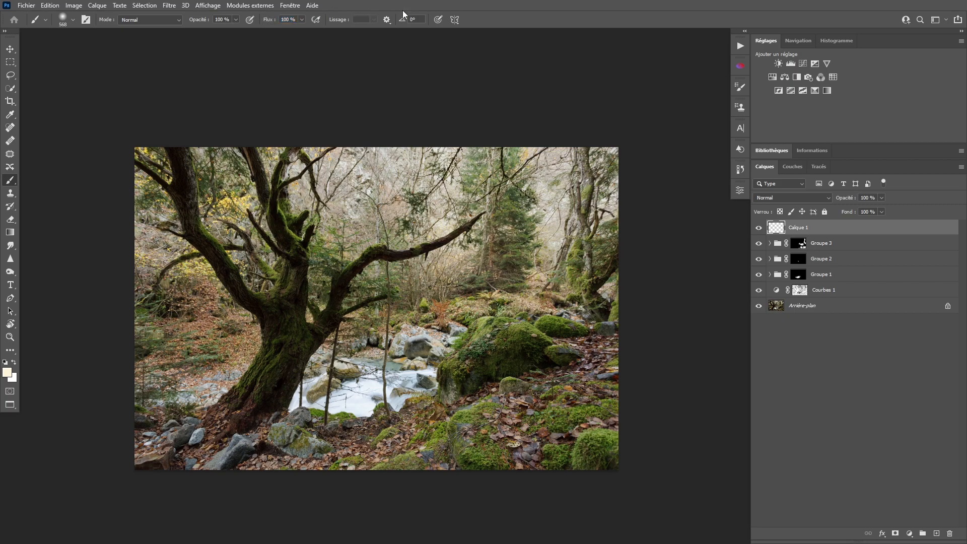
# Set the foreground colour to the warm yellow ffe492
pyautogui.click(7, 373)
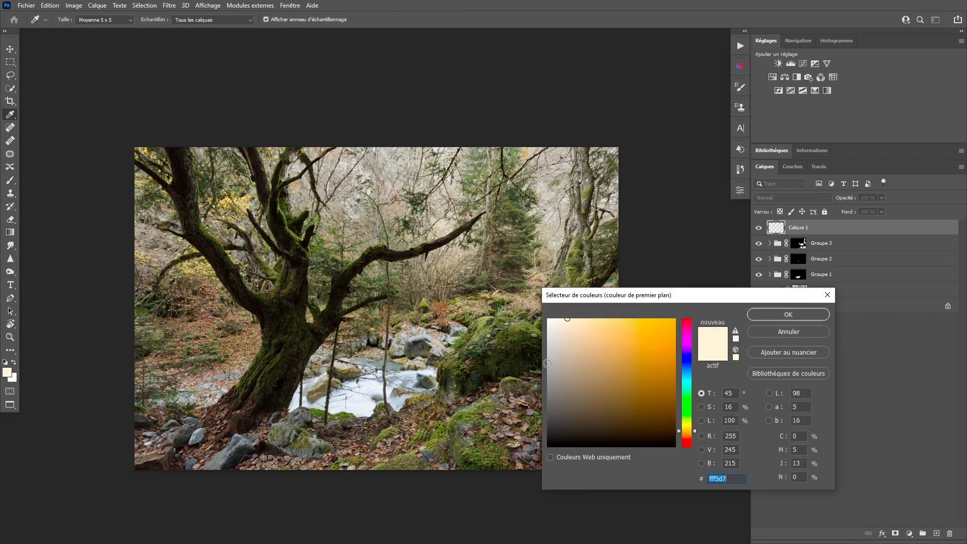
pyautogui.click(596, 317)
pyautogui.moveTo(597, 314); pyautogui.dragTo(601, 306)
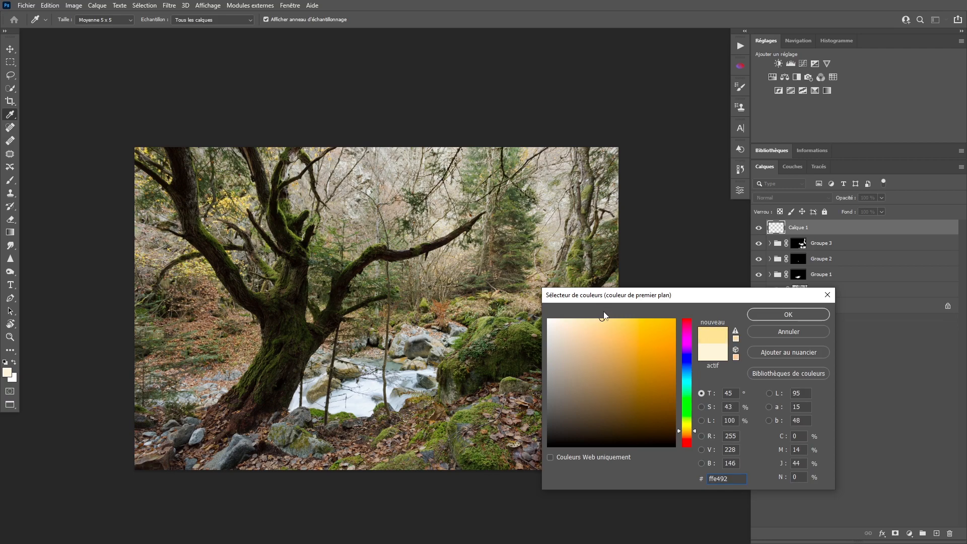
pyautogui.press('b')
pyautogui.click(806, 314)
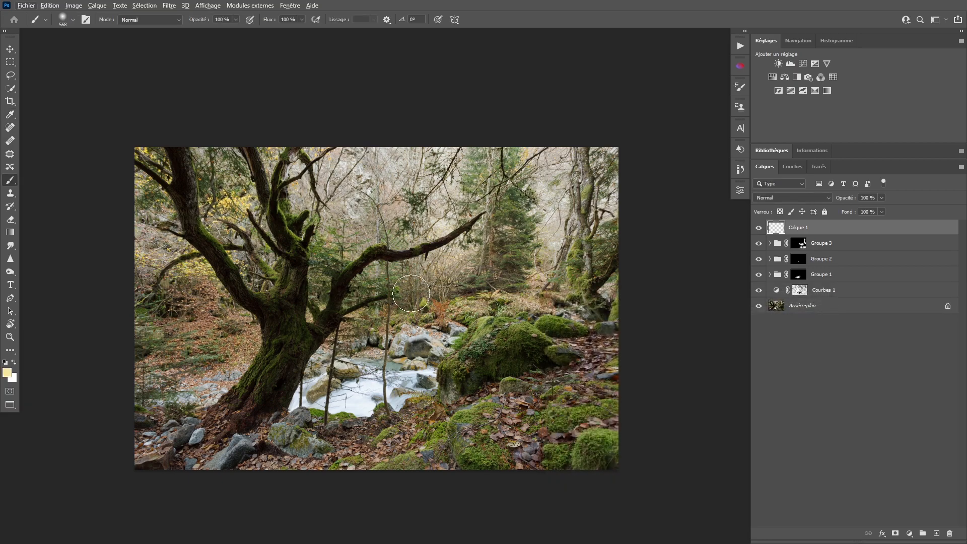
# Enlarge the soft brush to 5000 px, try a dab over the old tree and undo it
pyautogui.rightClick(430, 285)
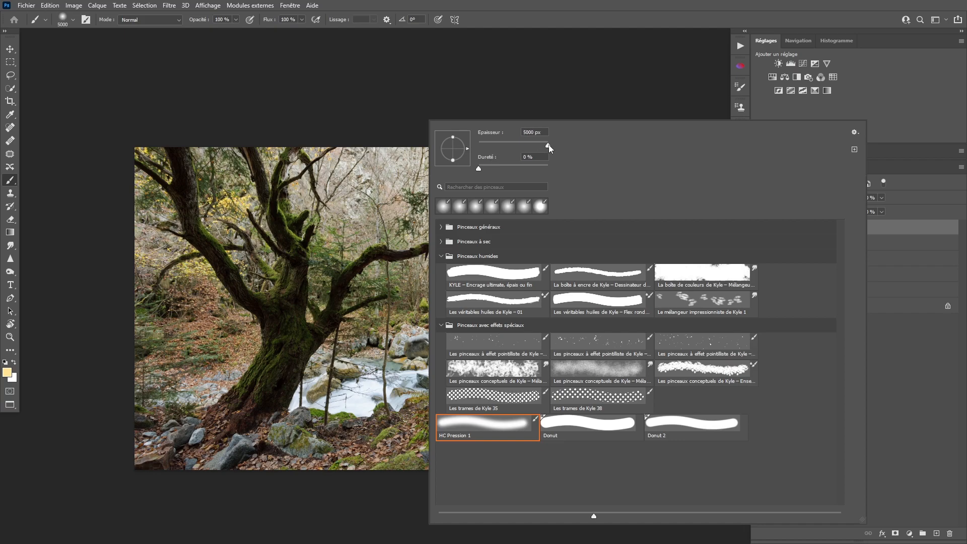
pyautogui.moveTo(561, 147); pyautogui.dragTo(561, 146)
pyautogui.click(266, 227)
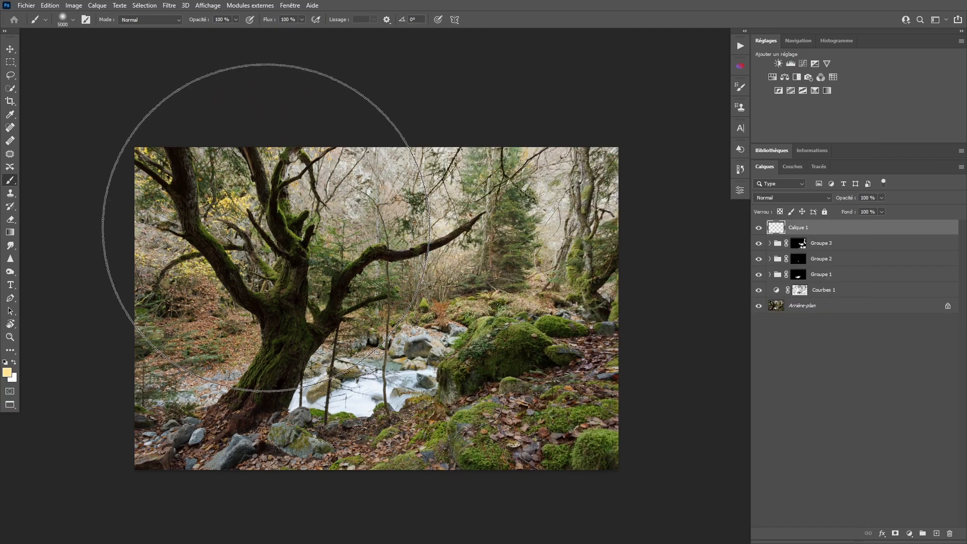
pyautogui.click(248, 221)
pyautogui.hotkey('ctrl', 'z')
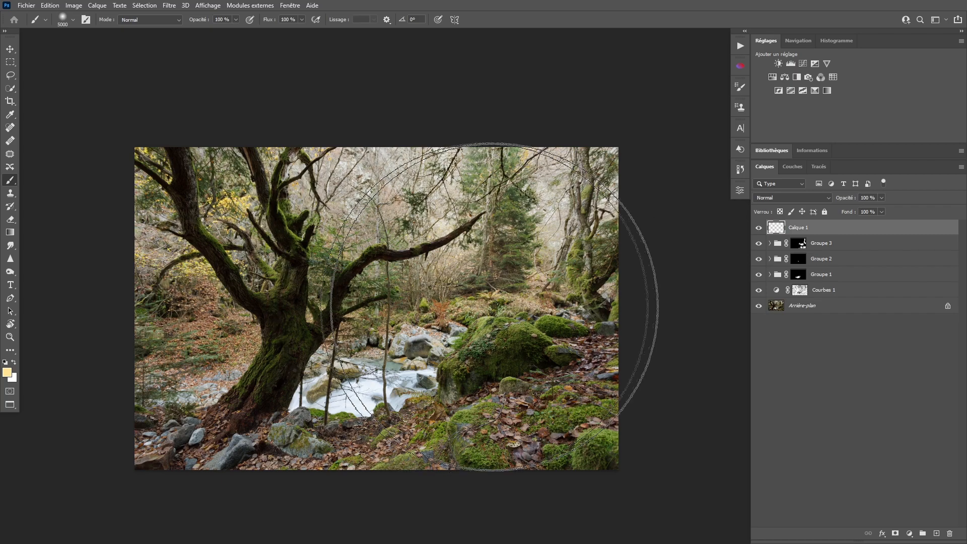
# Paint one large soft dab of warm yellow light over the upper centre of the forest on Calque 1
pyautogui.rightClick(437, 244)
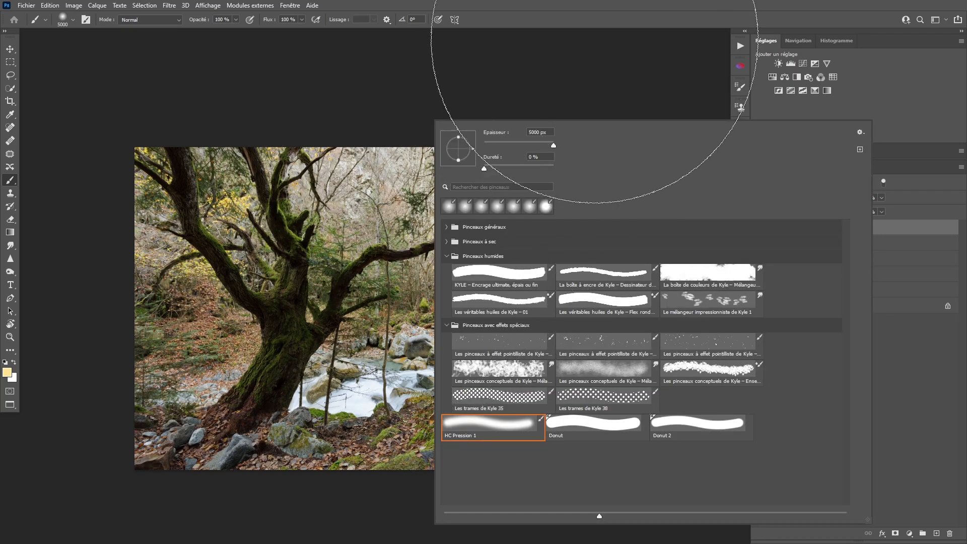
pyautogui.click(603, 17)
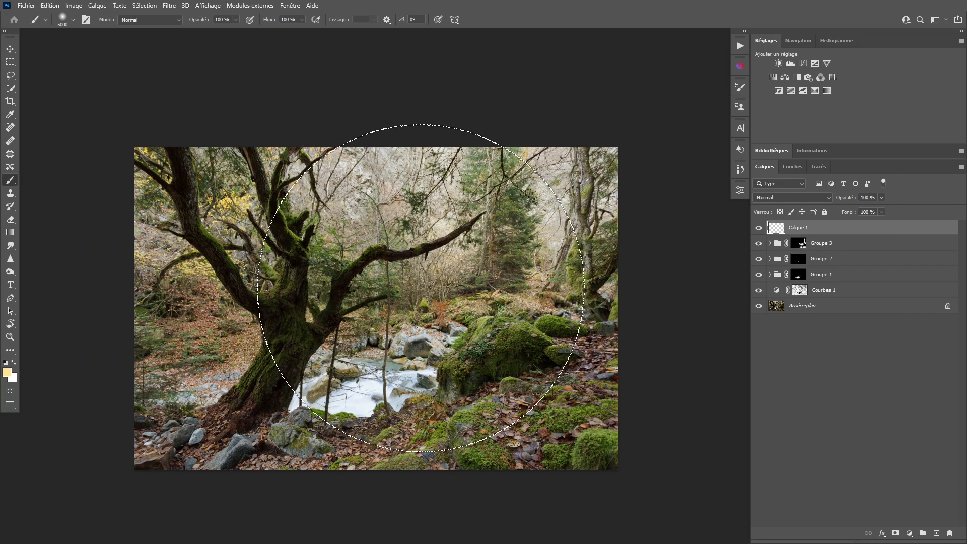
pyautogui.keyDown('alt'); pyautogui.rightClick(418, 287); pyautogui.keyUp('alt')
pyautogui.moveTo(418, 287)
pyautogui.mouseDown()
pyautogui.moveTo(454, 279)
pyautogui.moveTo(354, 282)
pyautogui.moveTo(572, 262)
pyautogui.moveTo(388, 284)
pyautogui.moveTo(621, 267)
pyautogui.moveTo(484, 277)
pyautogui.moveTo(539, 274)
pyautogui.mouseUp()
pyautogui.moveTo(405, 300); pyautogui.dragTo(675, 264)
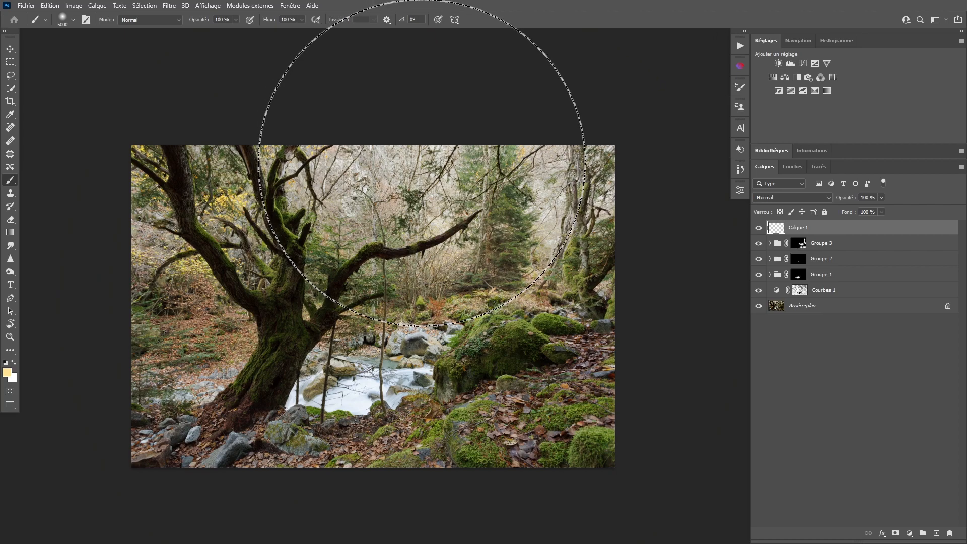
pyautogui.click(422, 161)
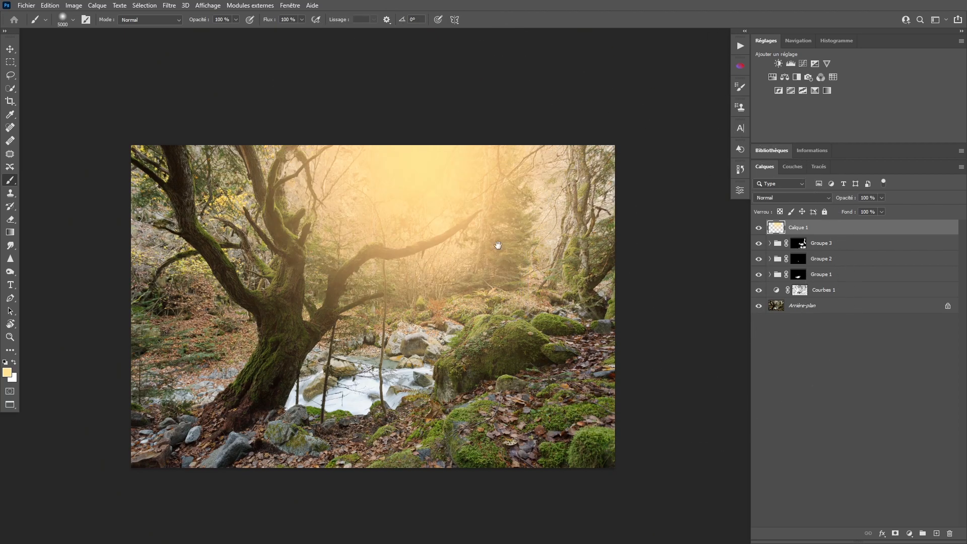
pyautogui.moveTo(496, 248); pyautogui.dragTo(491, 254)
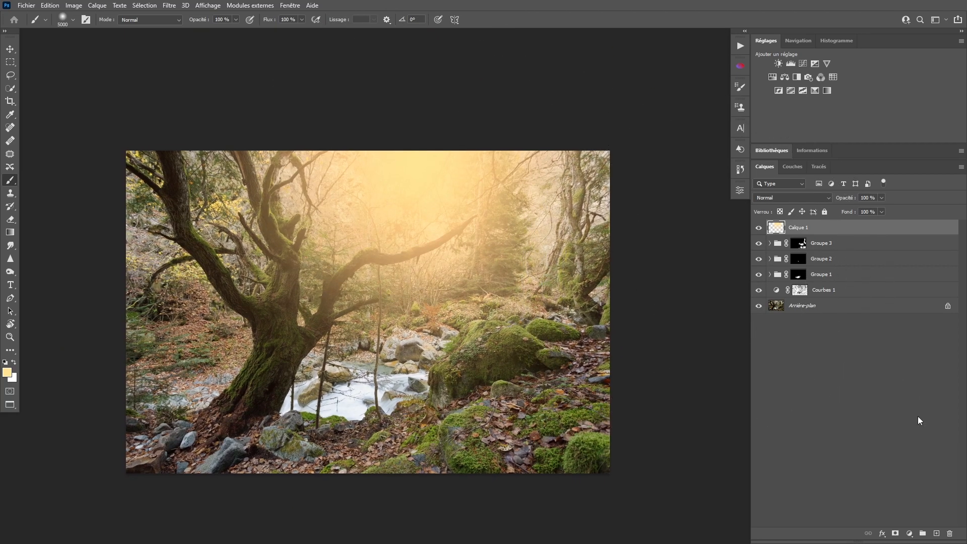
# Add another empty layer above Calque 1 and set the foreground colour to the pale cream fff3cf
pyautogui.click(936, 533)
pyautogui.moveTo(373, 234); pyautogui.dragTo(380, 246)
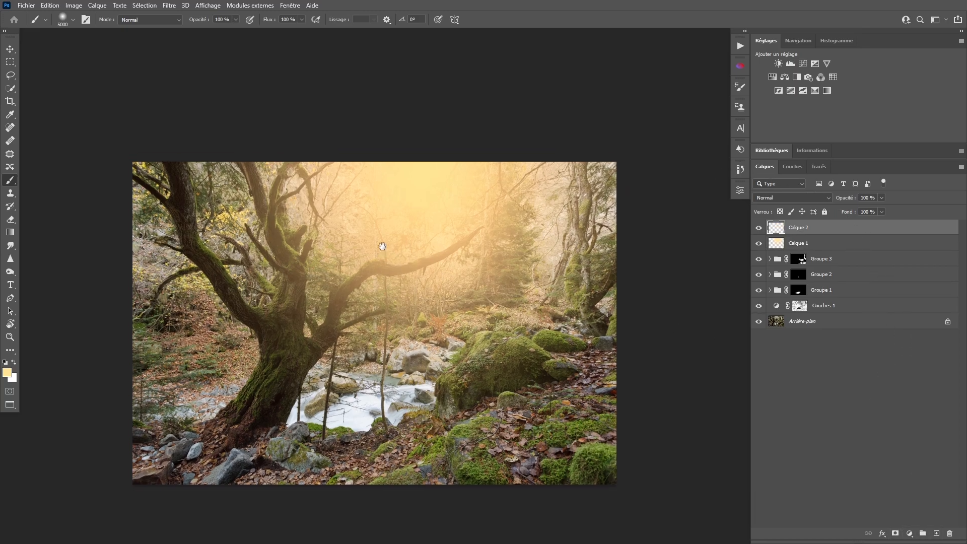
pyautogui.click(7, 372)
pyautogui.moveTo(573, 321); pyautogui.dragTo(571, 313)
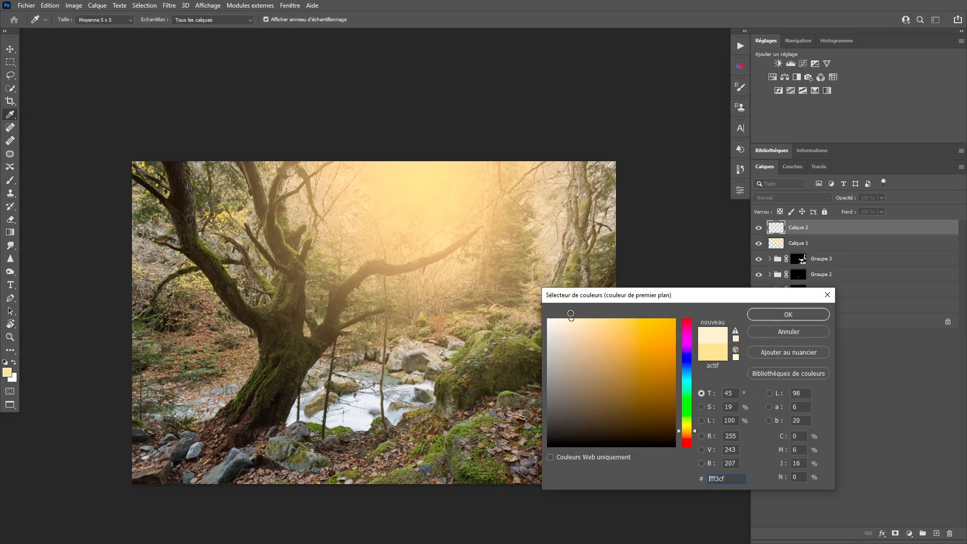
pyautogui.click(778, 314)
# Reduce the brush to about 2564 px and paint a pale dab in the centre of the yellow glow on Calque 2
pyautogui.moveTo(409, 260); pyautogui.dragTo(308, 234)
pyautogui.click(424, 186)
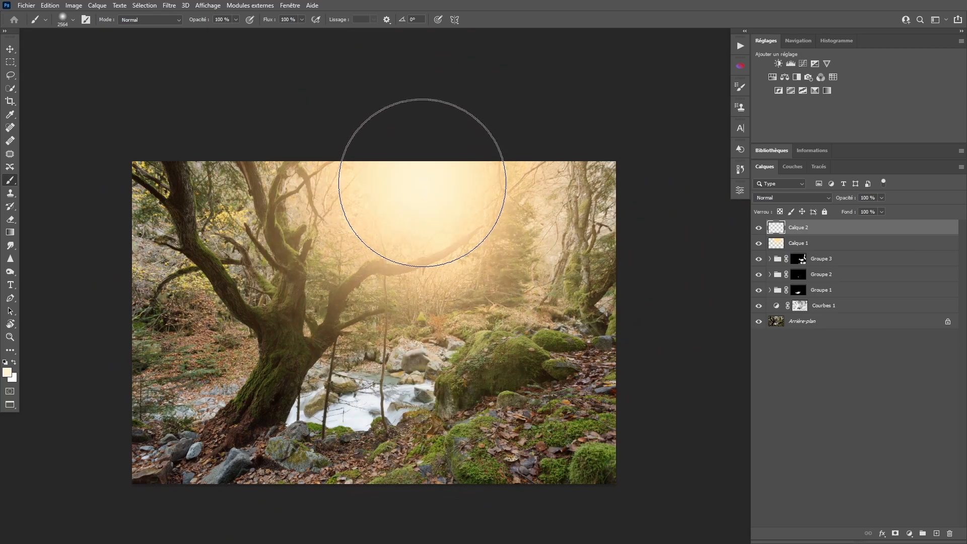
pyautogui.moveTo(397, 379); pyautogui.dragTo(404, 348)
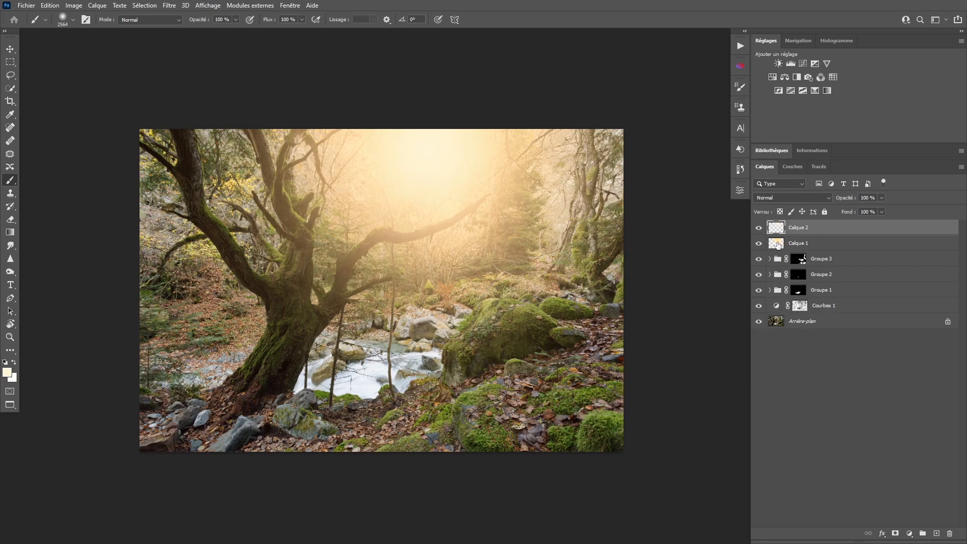
# Group Calque 1 and Calque 2 and set the new group's blend mode to Superposition
pyautogui.keyDown('shift'); pyautogui.click(778, 245); pyautogui.keyUp('shift')
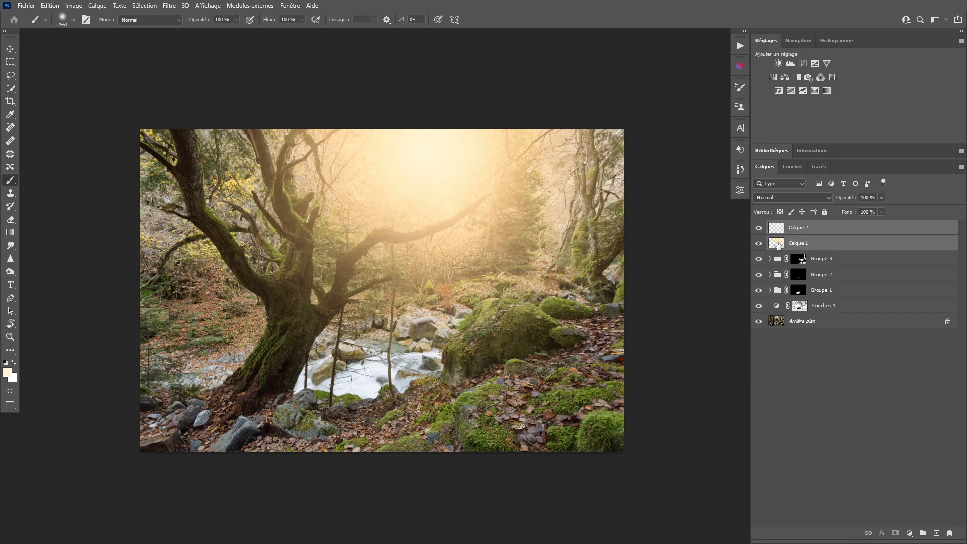
pyautogui.hotkey('ctrl', 'g')
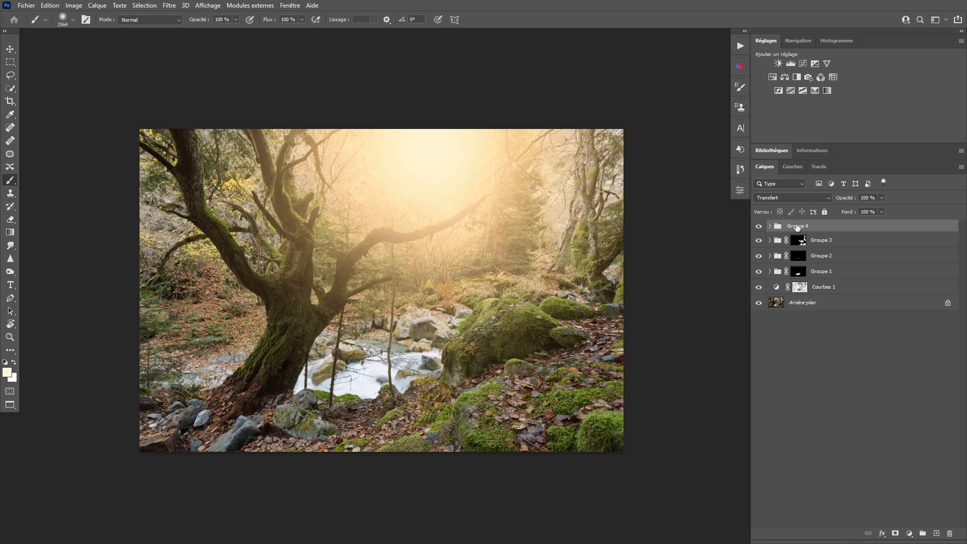
pyautogui.click(798, 198)
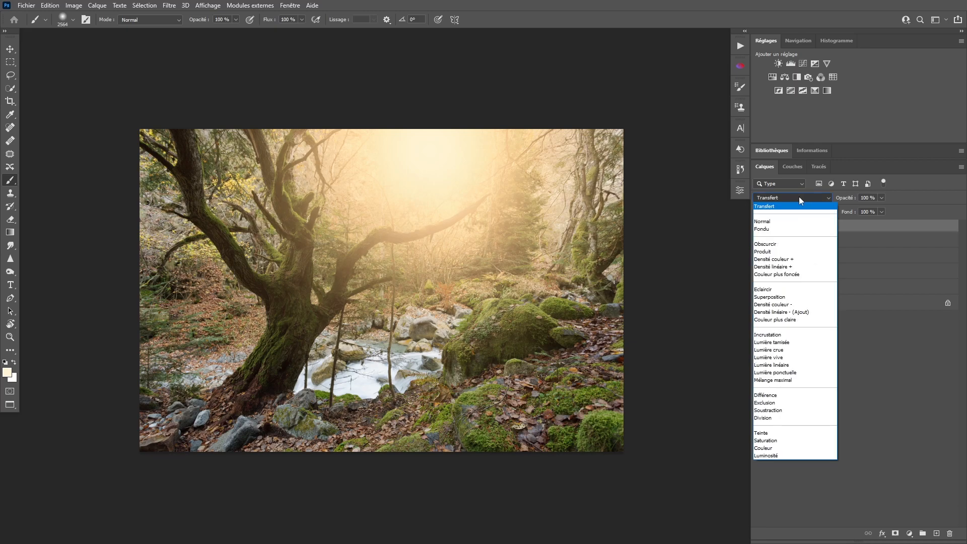
pyautogui.click(779, 299)
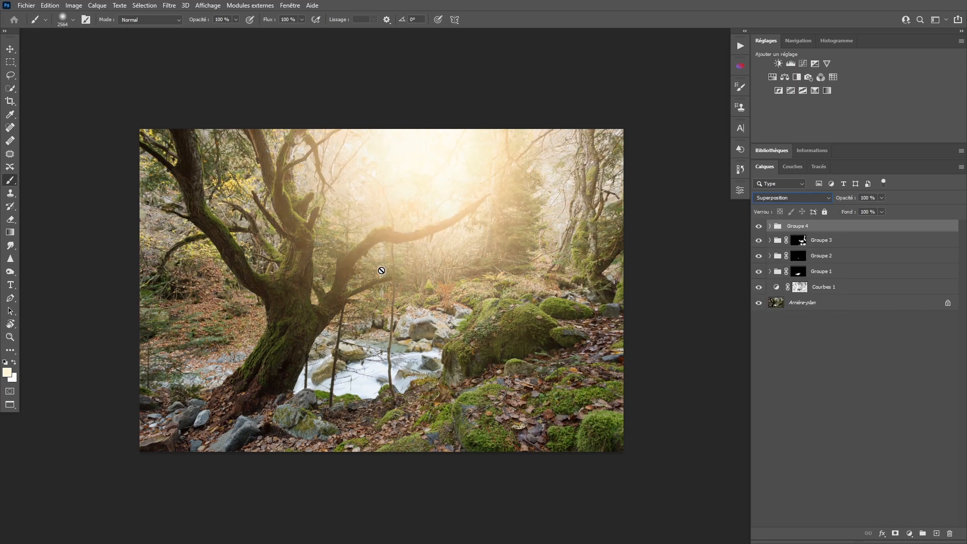
pyautogui.moveTo(496, 287); pyautogui.dragTo(501, 302)
pyautogui.press('z')
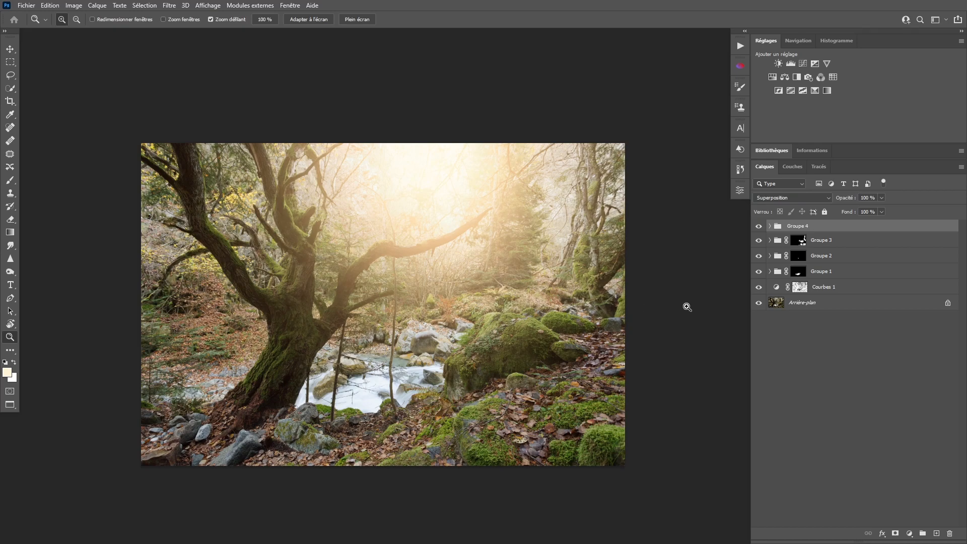
# Mask Groupe 4 with a selection loaded from the Tons clairs 1 channel and compare the glow with the mask off and on
pyautogui.click(790, 169)
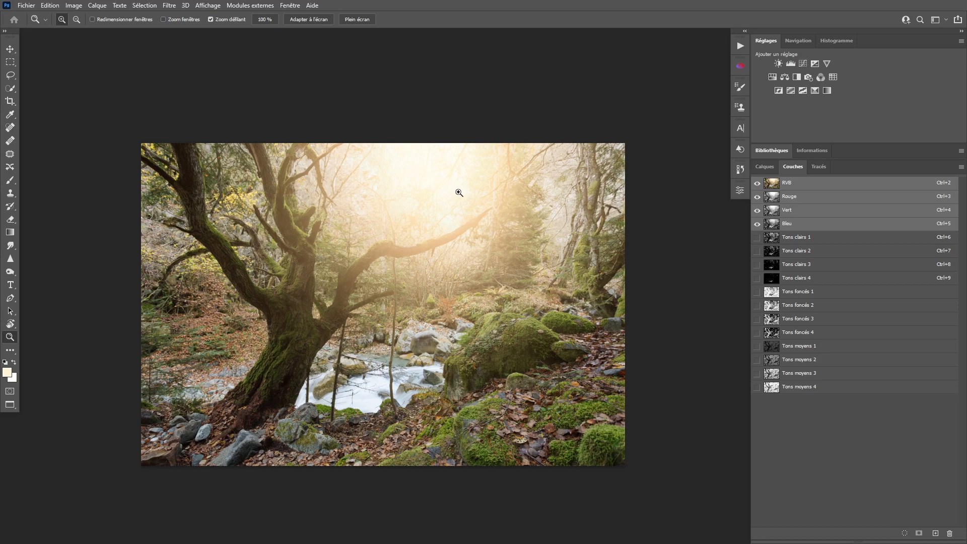
pyautogui.keyDown('ctrl'); pyautogui.click(772, 239); pyautogui.keyUp('ctrl')
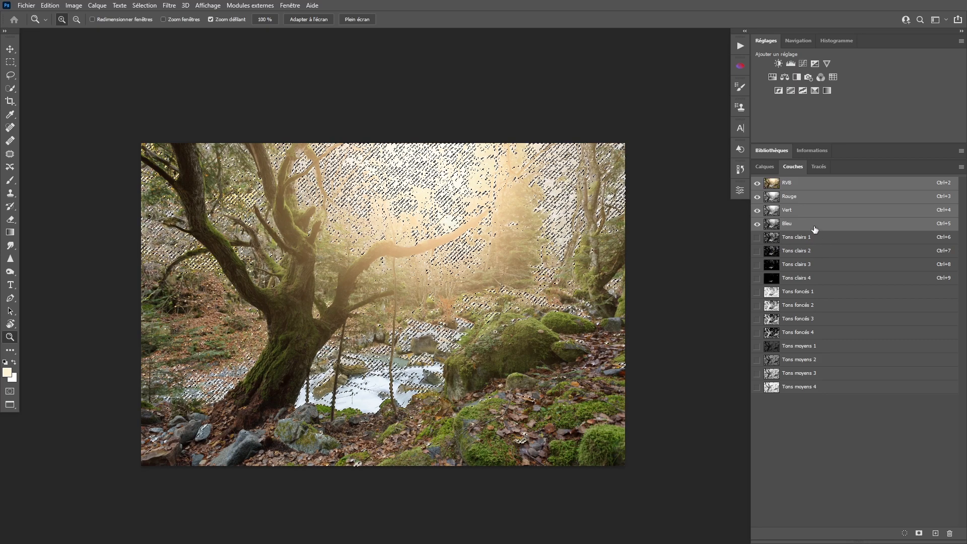
pyautogui.click(764, 167)
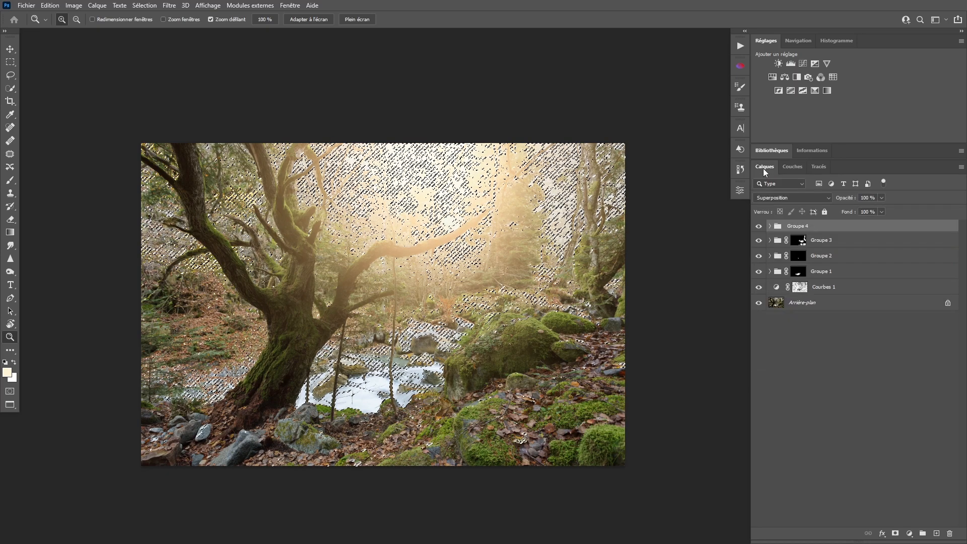
pyautogui.click(895, 532)
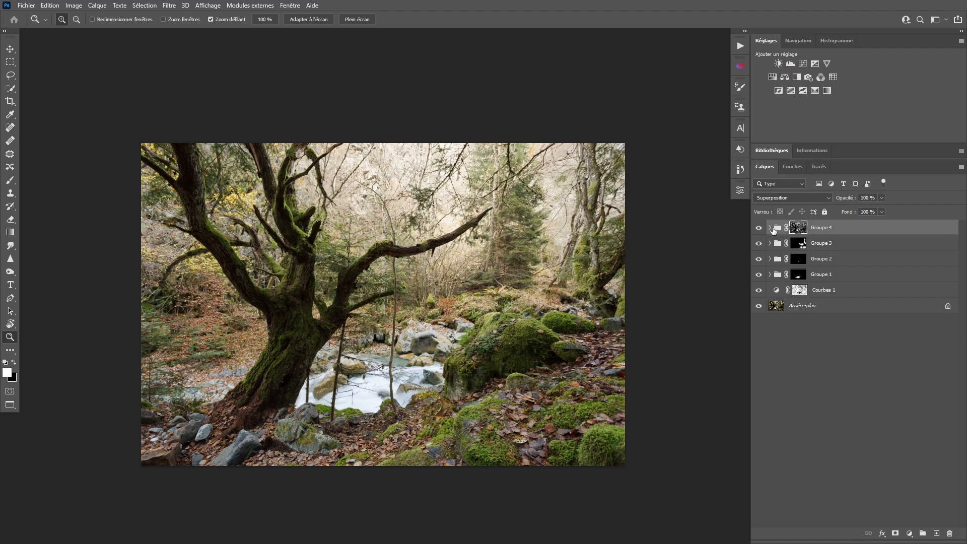
pyautogui.keyDown('shift'); pyautogui.click(798, 229); pyautogui.keyUp('shift')
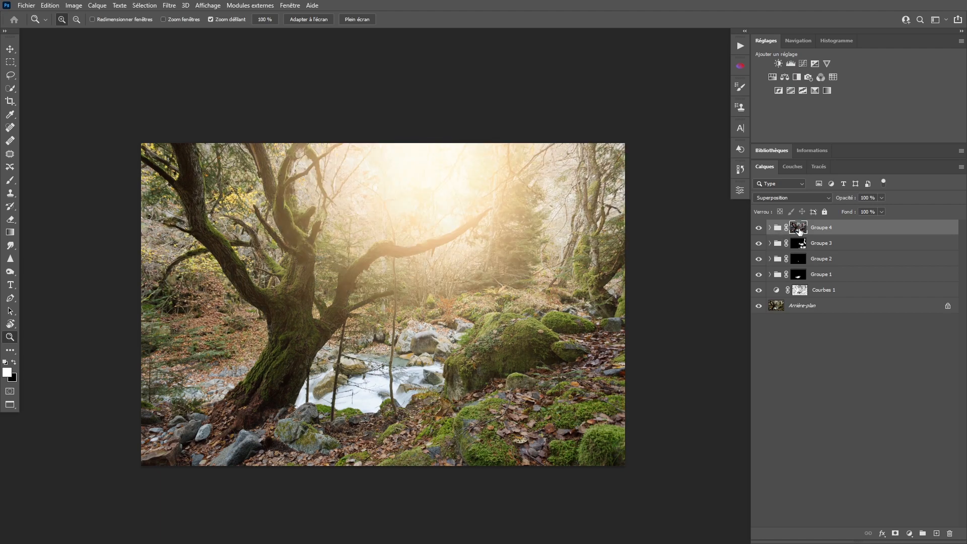
pyautogui.keyDown('shift'); pyautogui.click(798, 229); pyautogui.keyUp('shift')
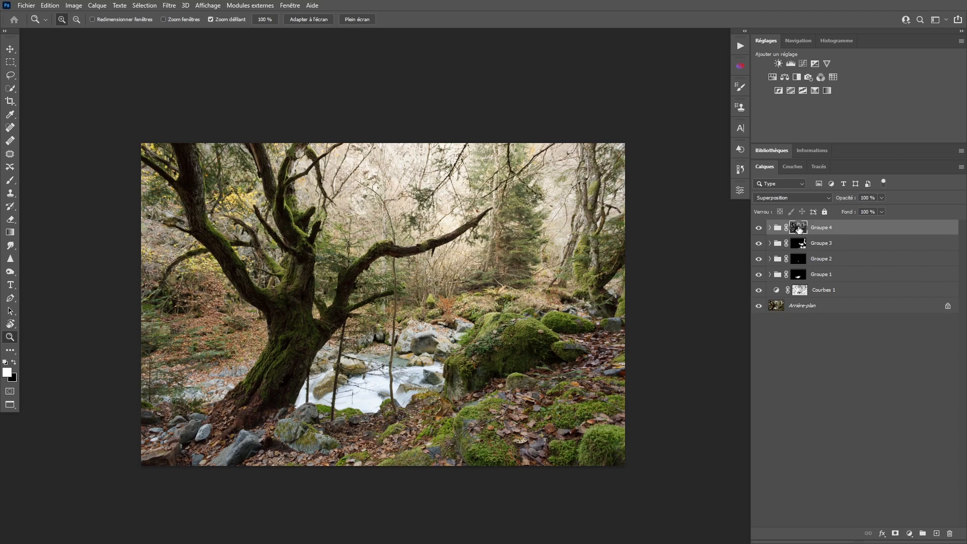
# Lower the density of the Groupe 4 mask to 58%
pyautogui.click(739, 189)
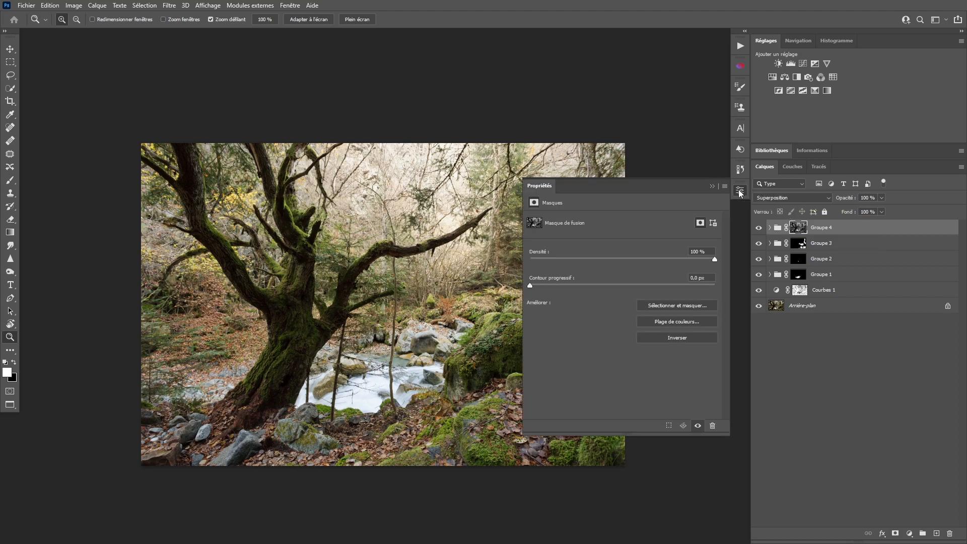
pyautogui.moveTo(368, 272); pyautogui.dragTo(310, 262)
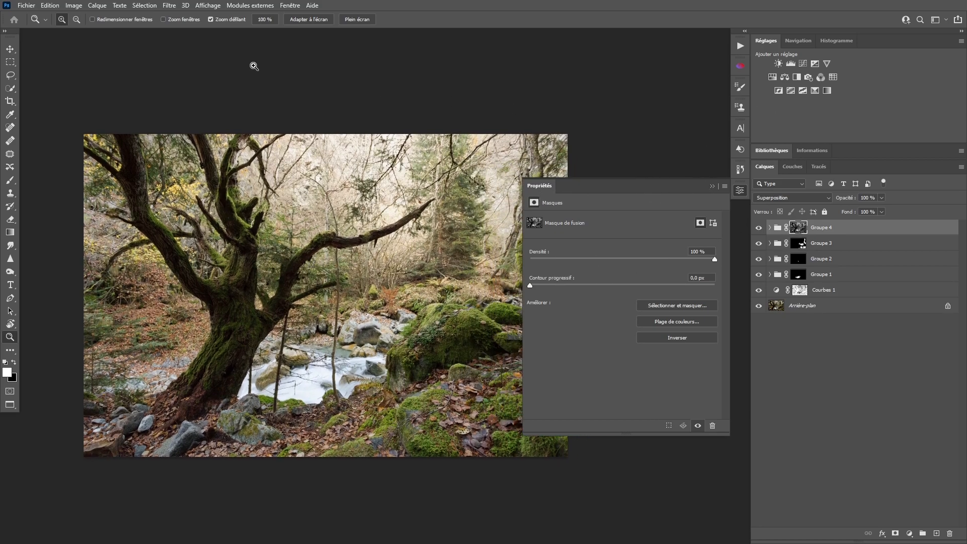
pyautogui.click(289, 5)
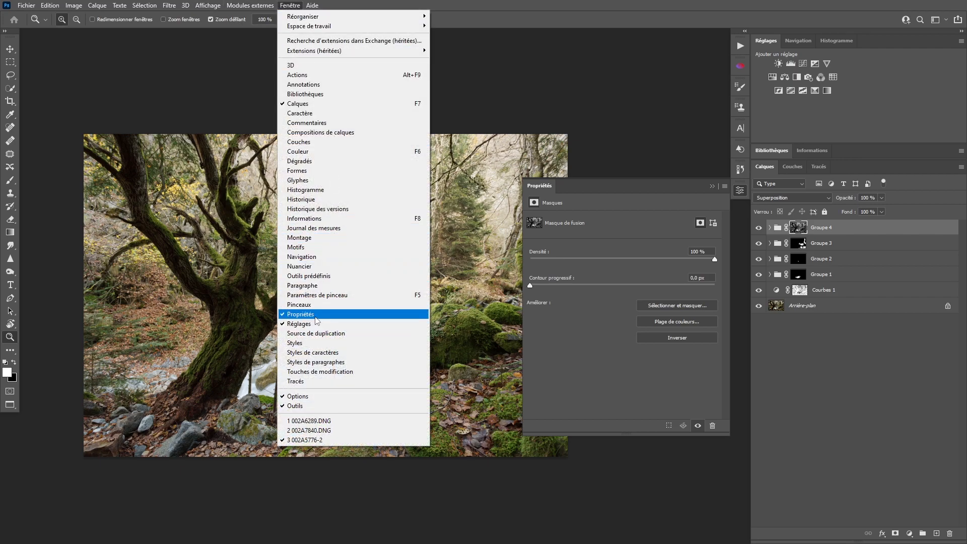
pyautogui.click(615, 4)
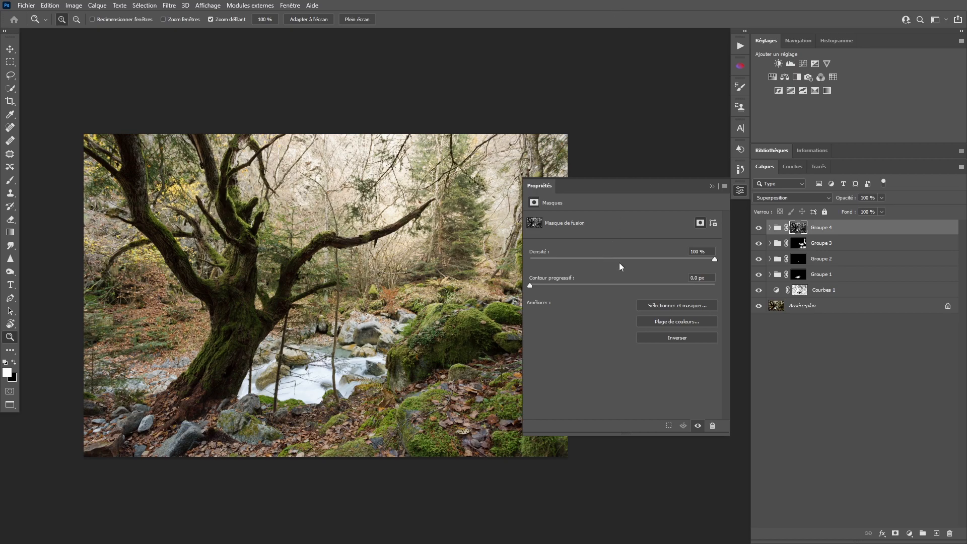
pyautogui.click(636, 259)
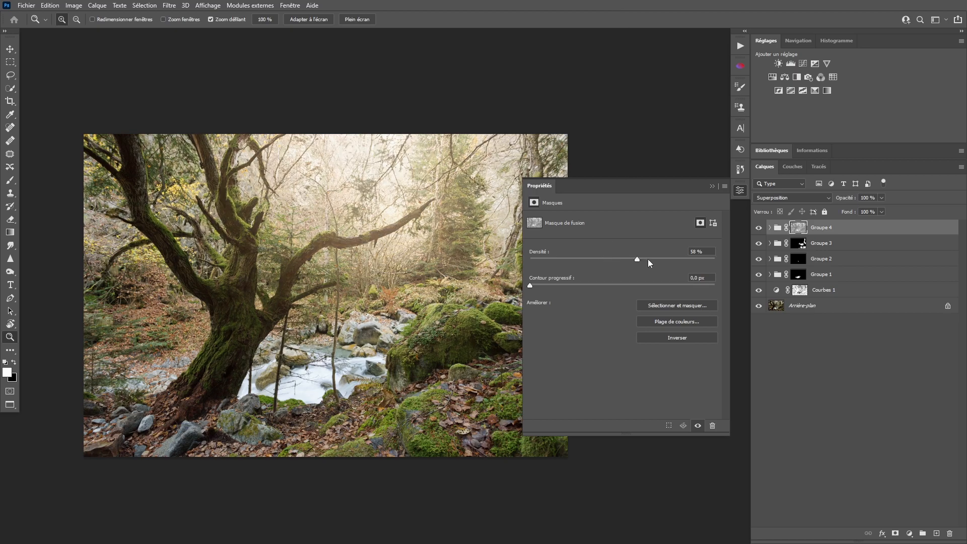
# Set the density of the Groupe 4 mask to 50%
pyautogui.click(652, 259)
pyautogui.click(711, 252)
pyautogui.write('50')
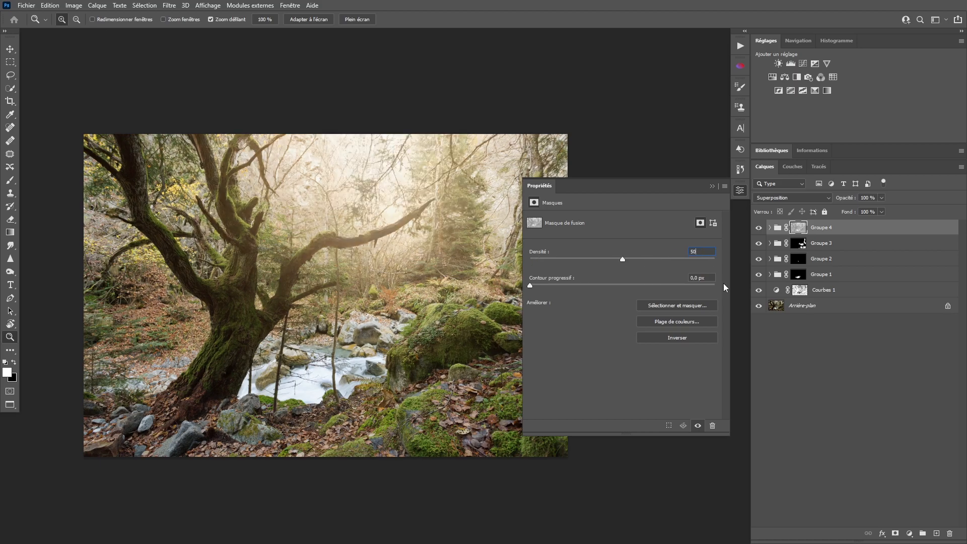
pyautogui.click(738, 191)
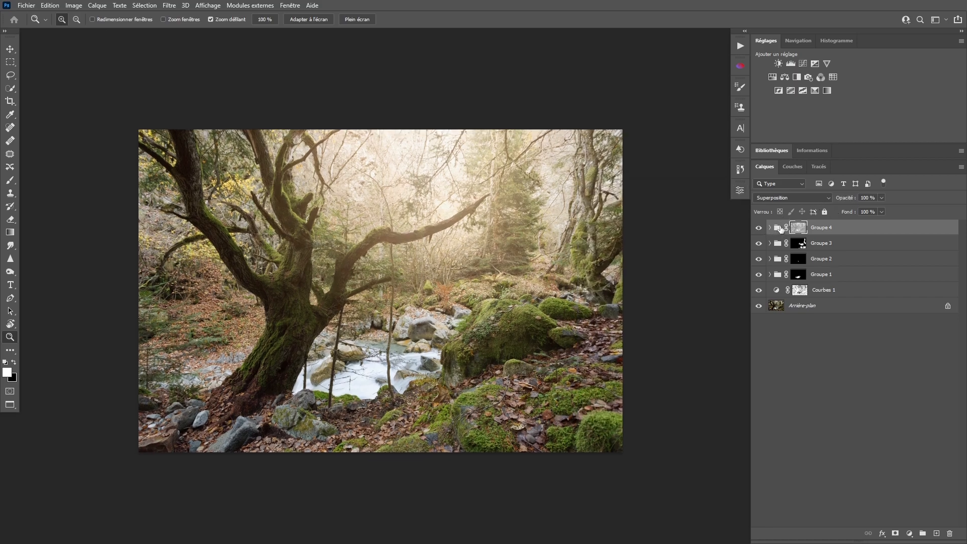
# Lower the opacity of Groupe 4 to 65% and compare the image with the group hidden and shown
pyautogui.moveTo(848, 201); pyautogui.dragTo(831, 202)
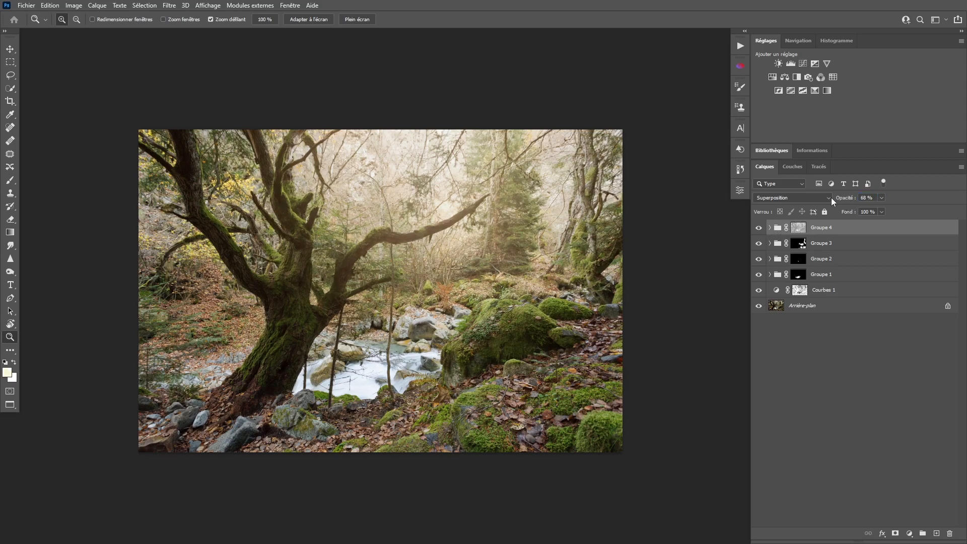
pyautogui.click(798, 227)
pyautogui.click(740, 190)
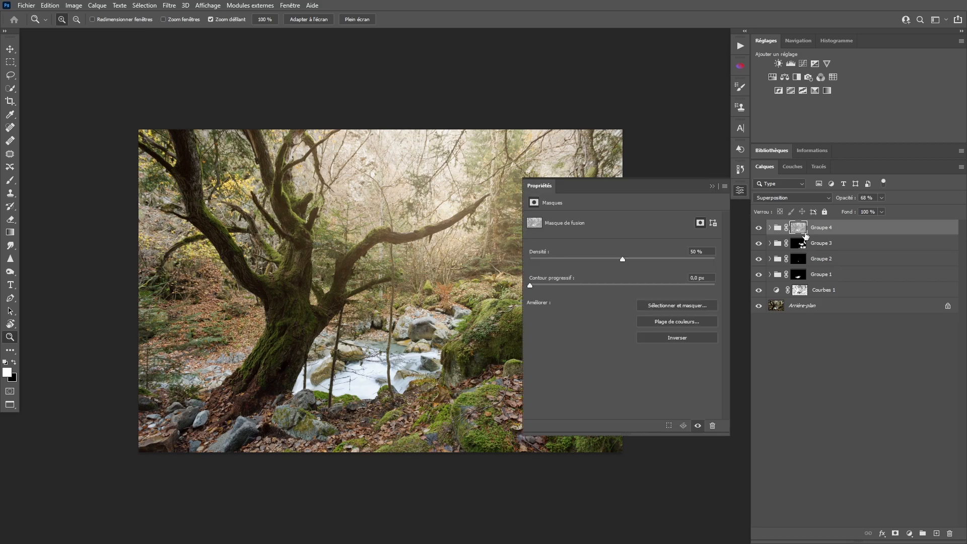
pyautogui.click(739, 191)
pyautogui.moveTo(840, 200); pyautogui.dragTo(843, 199)
pyautogui.click(759, 228)
pyautogui.click(759, 228)
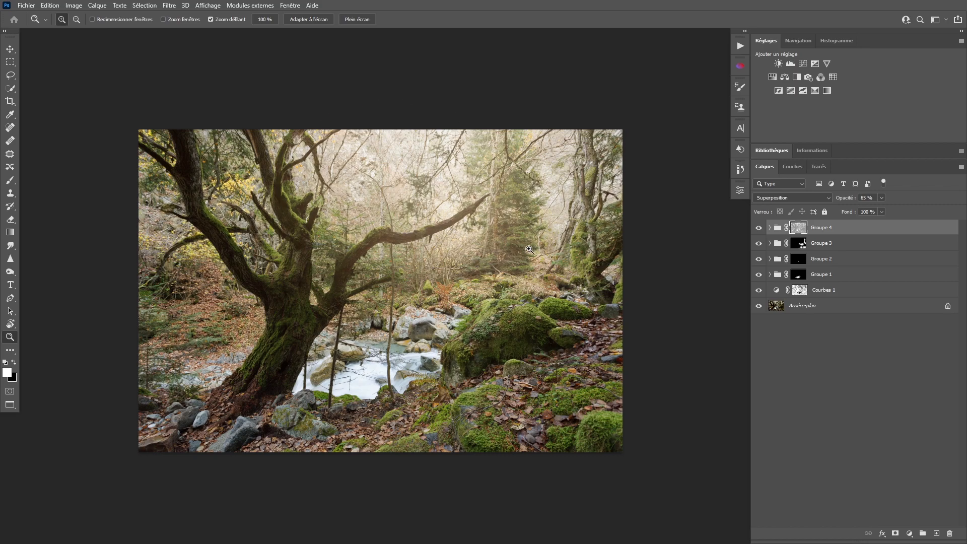
# Expand Groupe 4 to review Calque 2, Calque 1 and the group's mask, and reduce the group's opacity to 56%
pyautogui.click(770, 228)
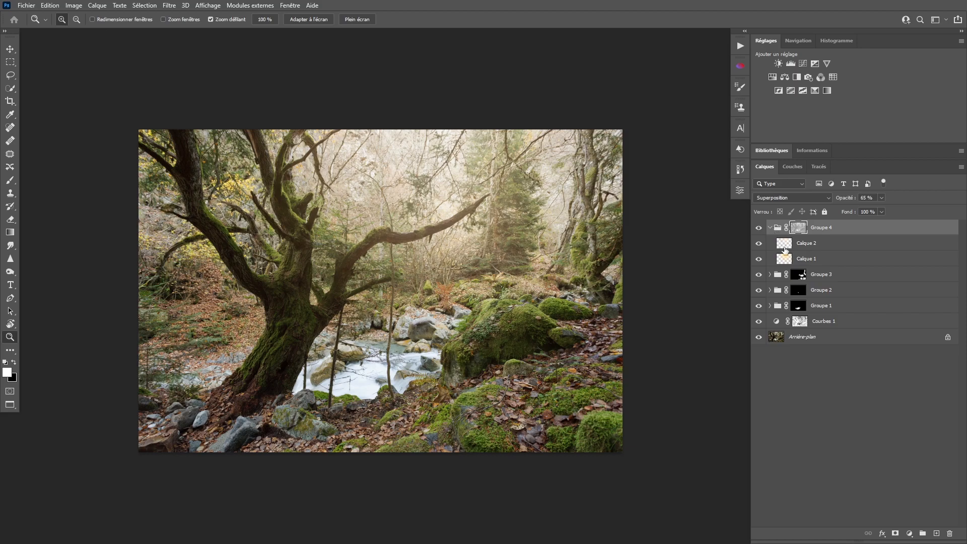
pyautogui.click(783, 246)
pyautogui.click(782, 262)
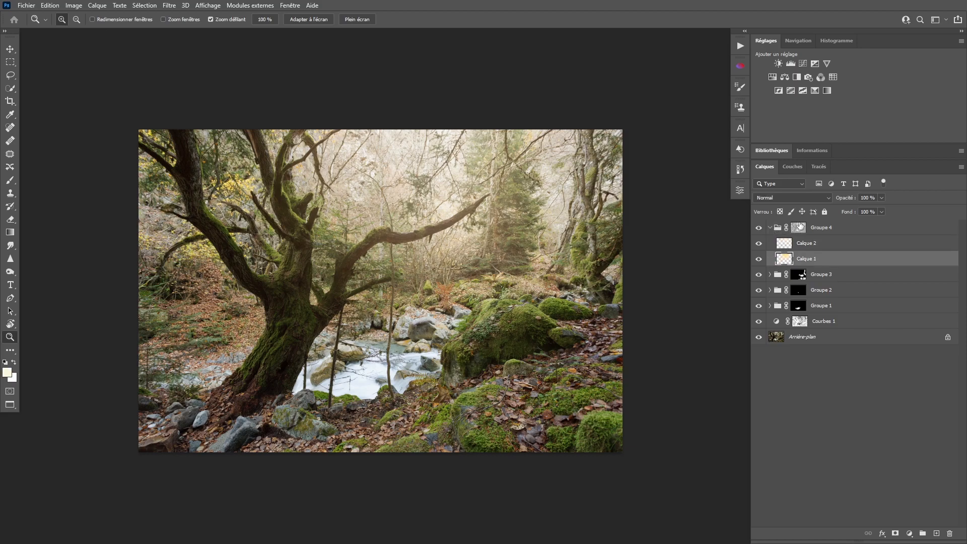
pyautogui.click(798, 230)
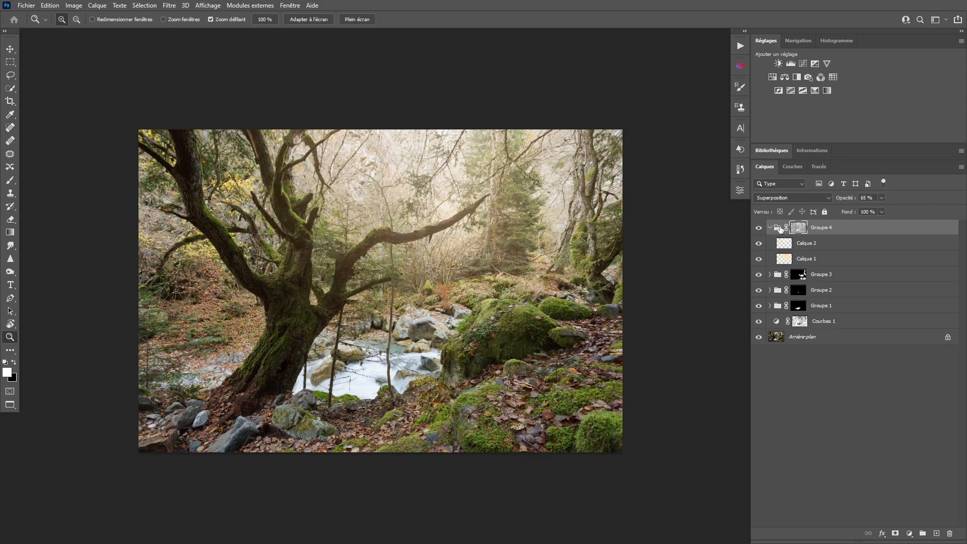
pyautogui.click(779, 232)
pyautogui.moveTo(842, 198); pyautogui.dragTo(837, 200)
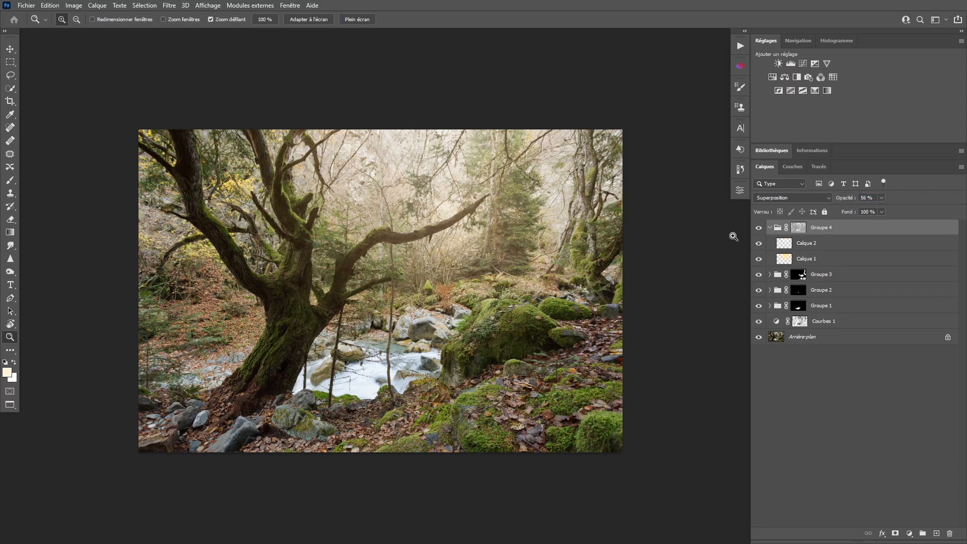